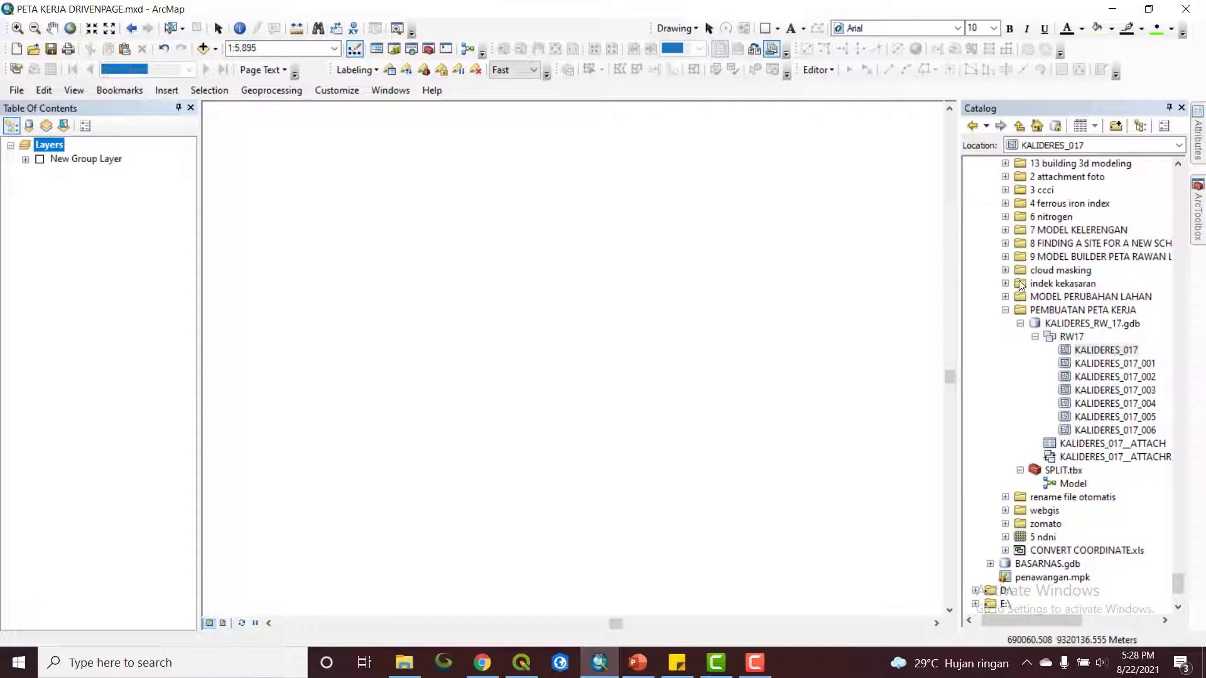
# - Add the KALIDERES_017 feature class from the RW17 dataset to the map and open its attribute table
pyautogui.moveTo(1091, 355); pyautogui.dragTo(708, 368)
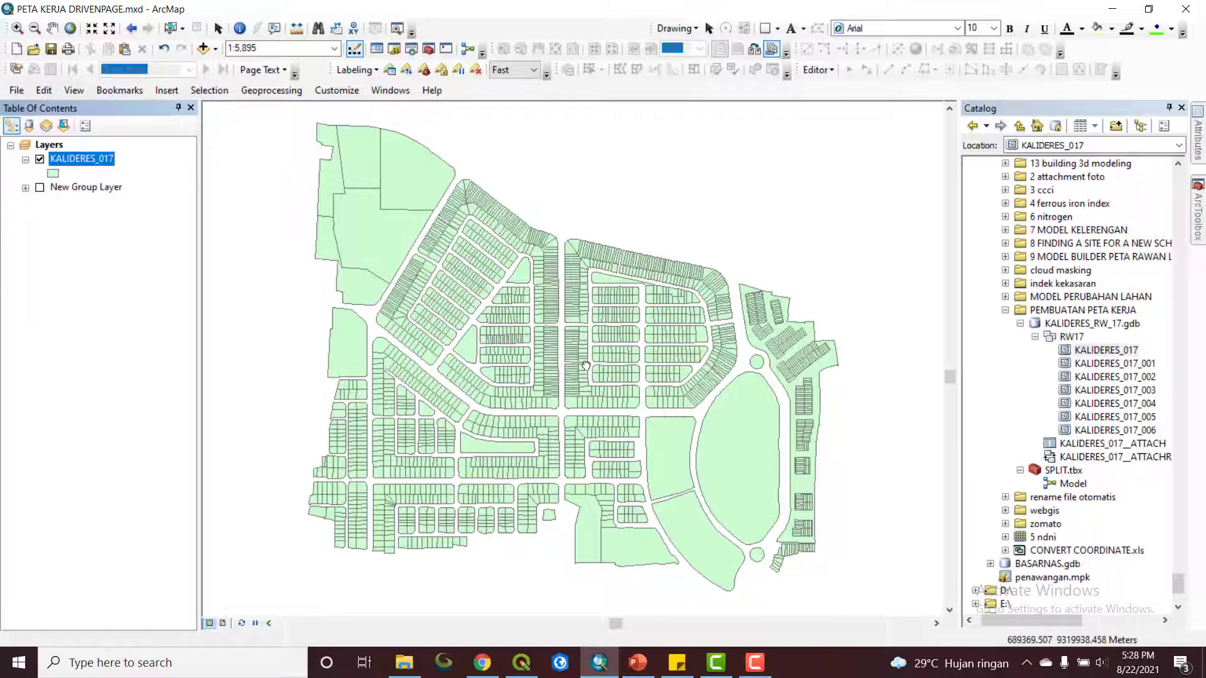
pyautogui.moveTo(583, 368); pyautogui.dragTo(612, 362)
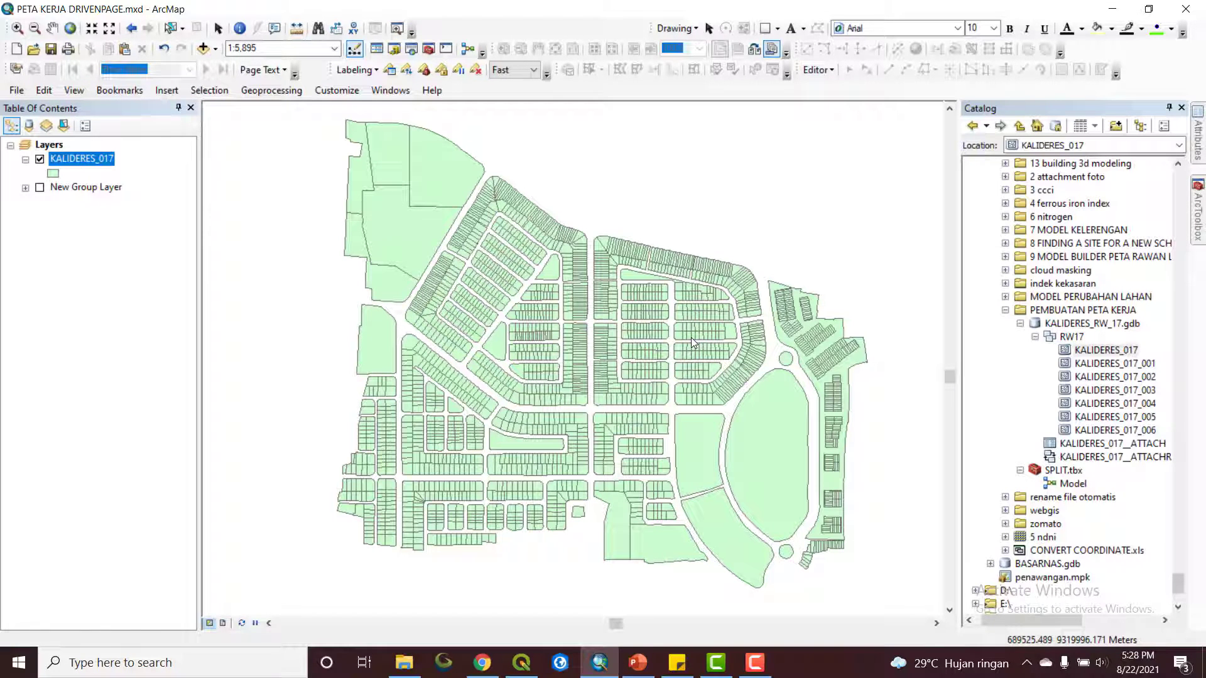
pyautogui.rightClick(75, 164)
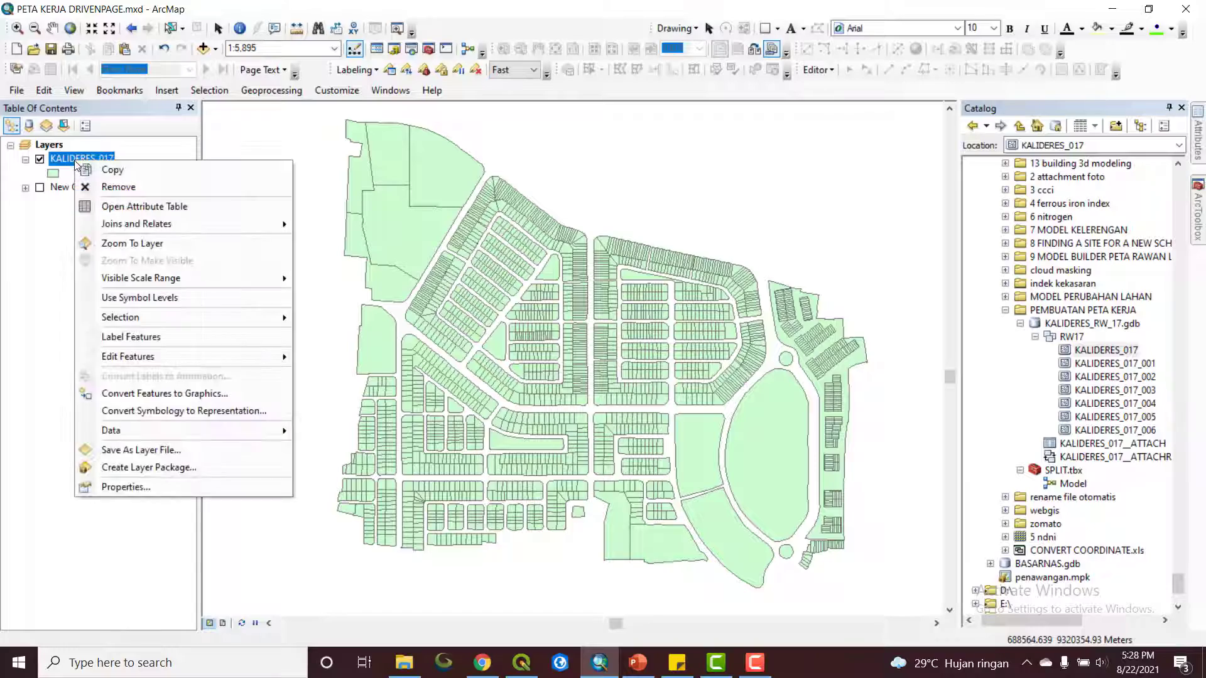
pyautogui.click(105, 205)
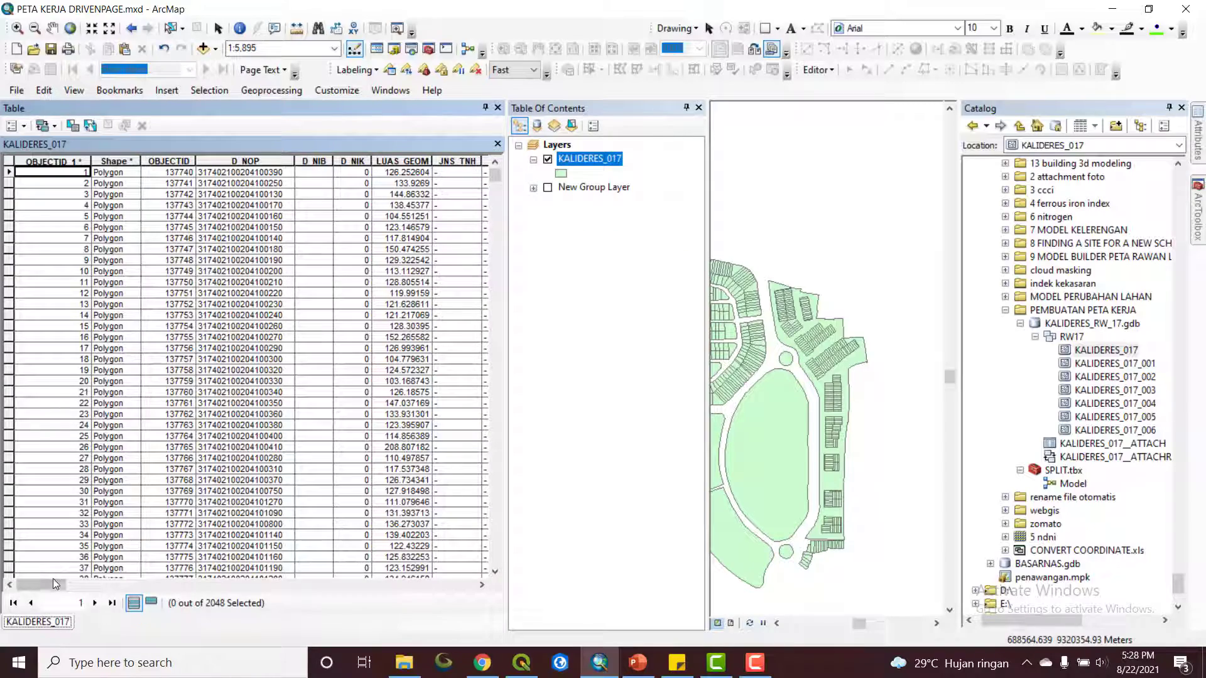
# - Add a text field named pdfmaps with a length of 100 to the KALIDERES_017 attribute table
pyautogui.moveTo(50, 584); pyautogui.dragTo(504, 587)
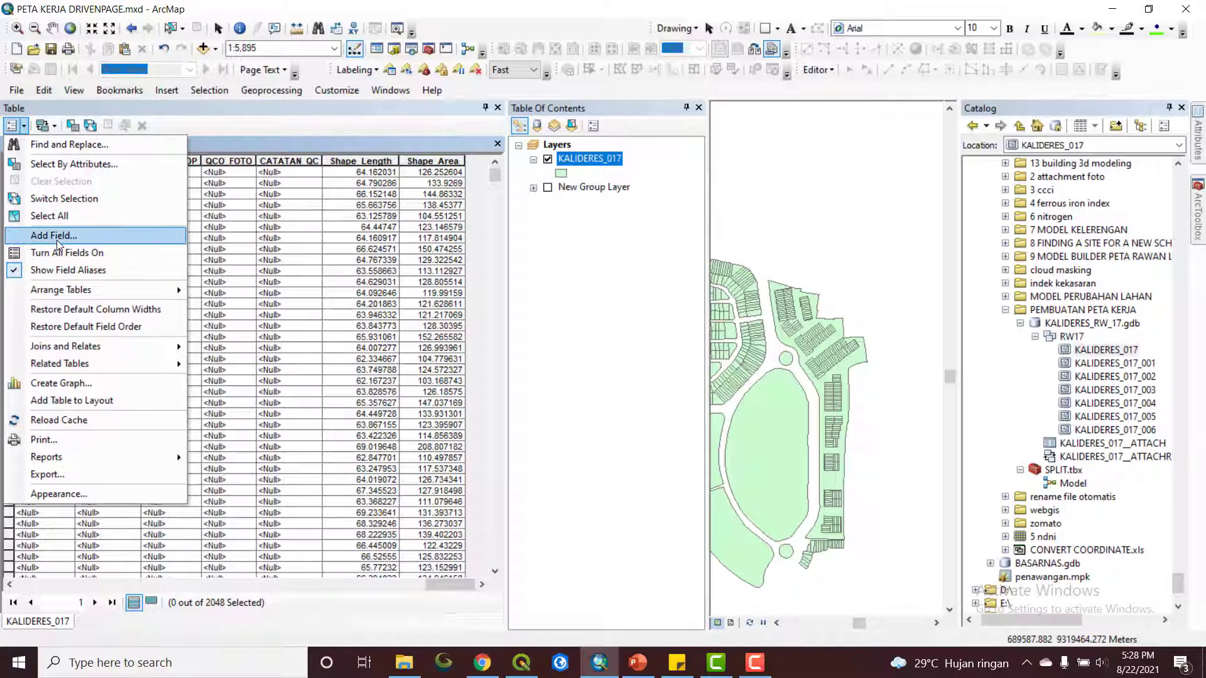
pyautogui.click(56, 240)
pyautogui.write('pdfmaps')
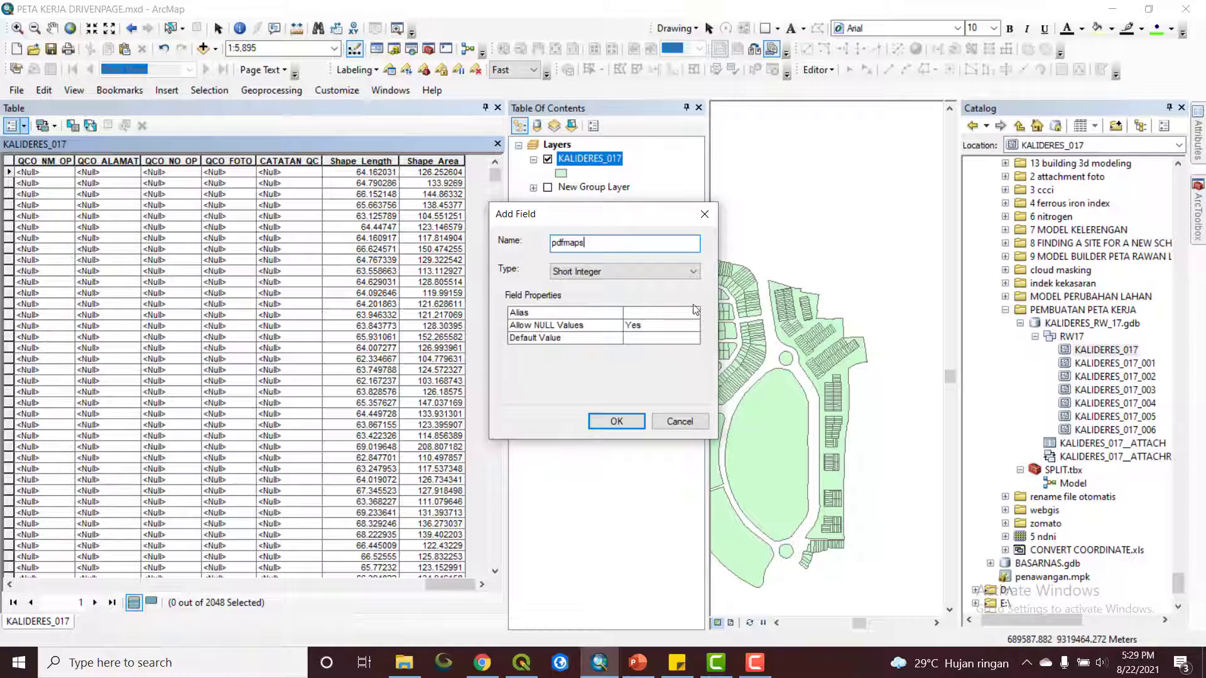
pyautogui.click(593, 273)
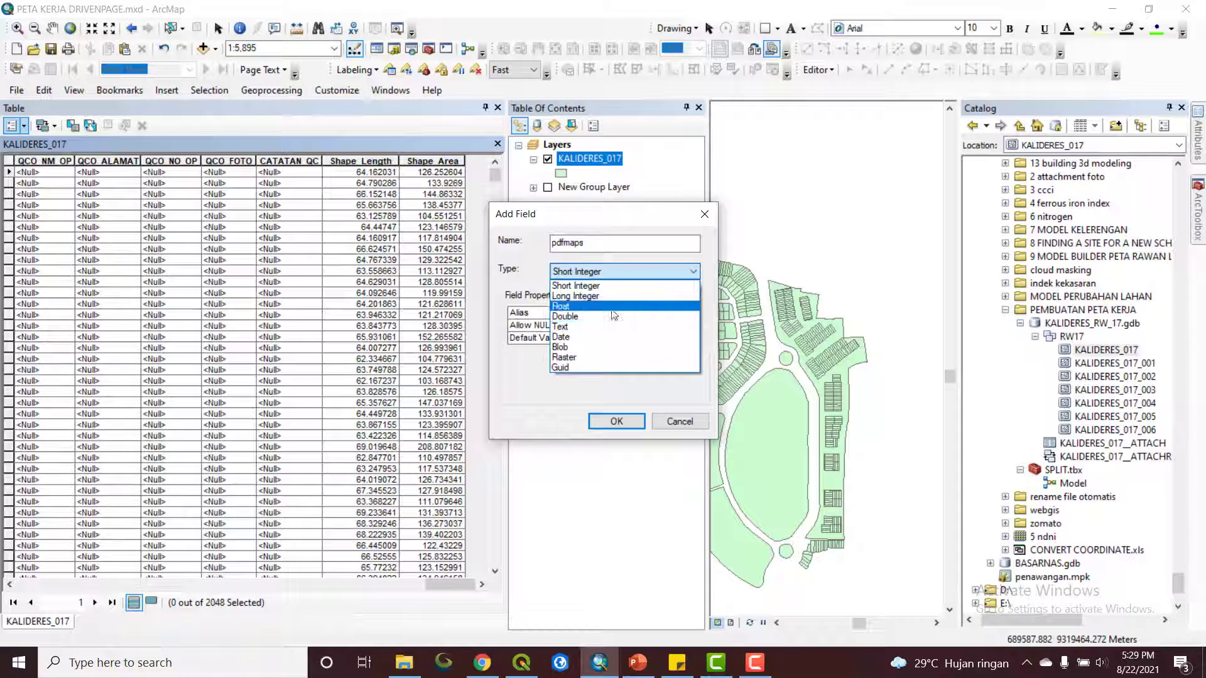
pyautogui.click(568, 328)
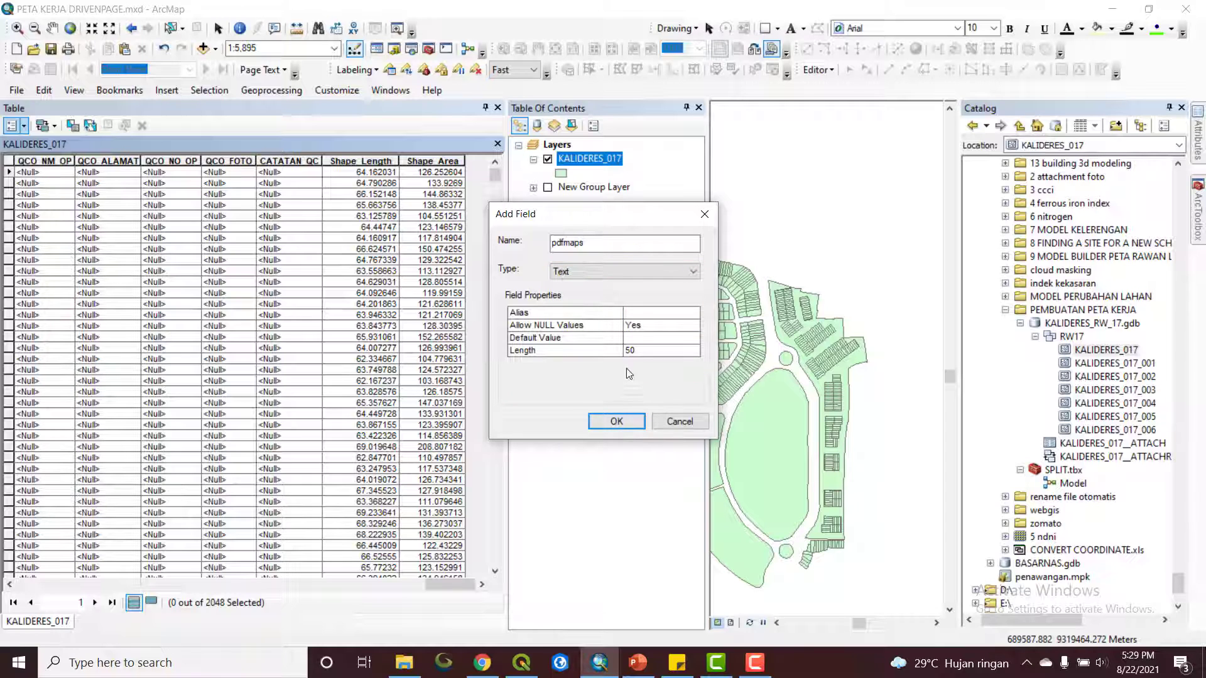
pyautogui.click(636, 352)
pyautogui.write('100')
pyautogui.click(635, 426)
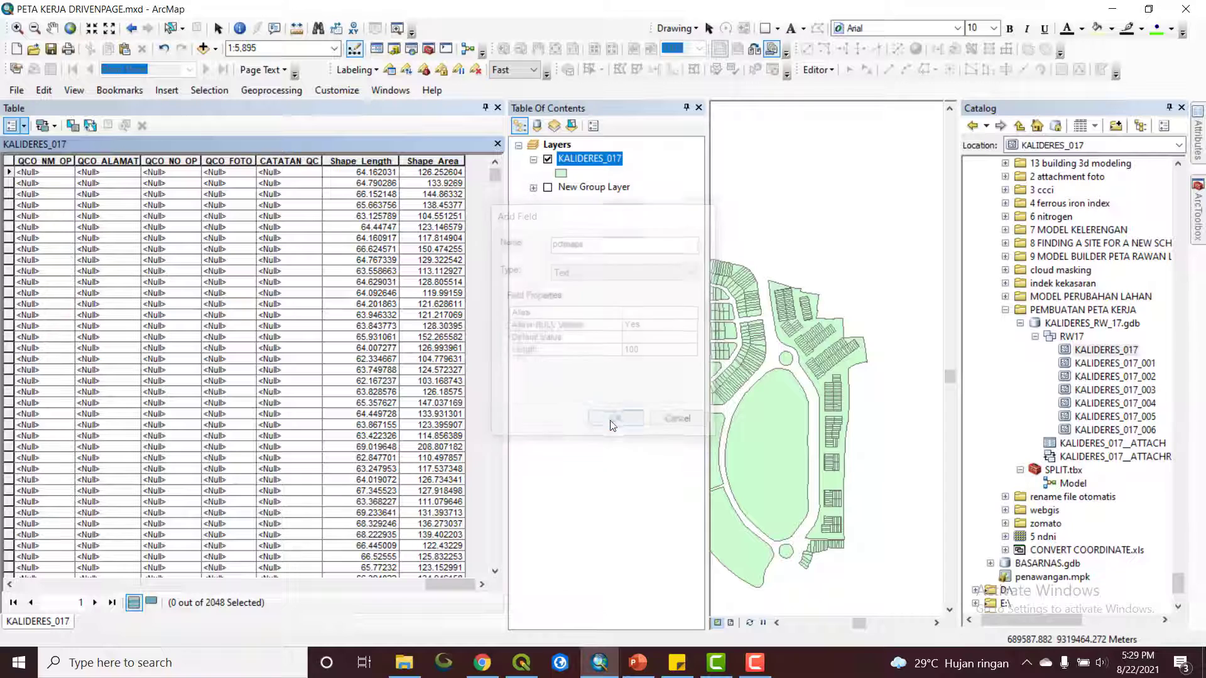
pyautogui.moveTo(447, 585); pyautogui.dragTo(454, 584)
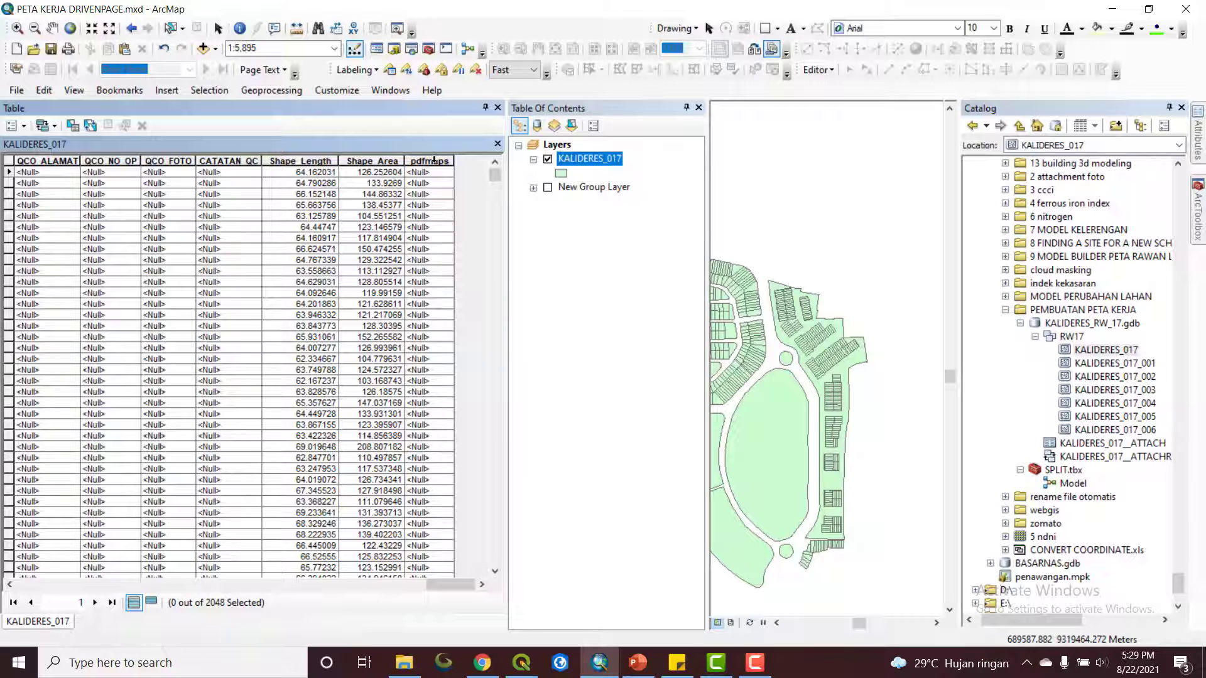
# - Start an edit session on the KALIDERES_017 layer
pyautogui.rightClick(599, 159)
pyautogui.moveTo(714, 359)
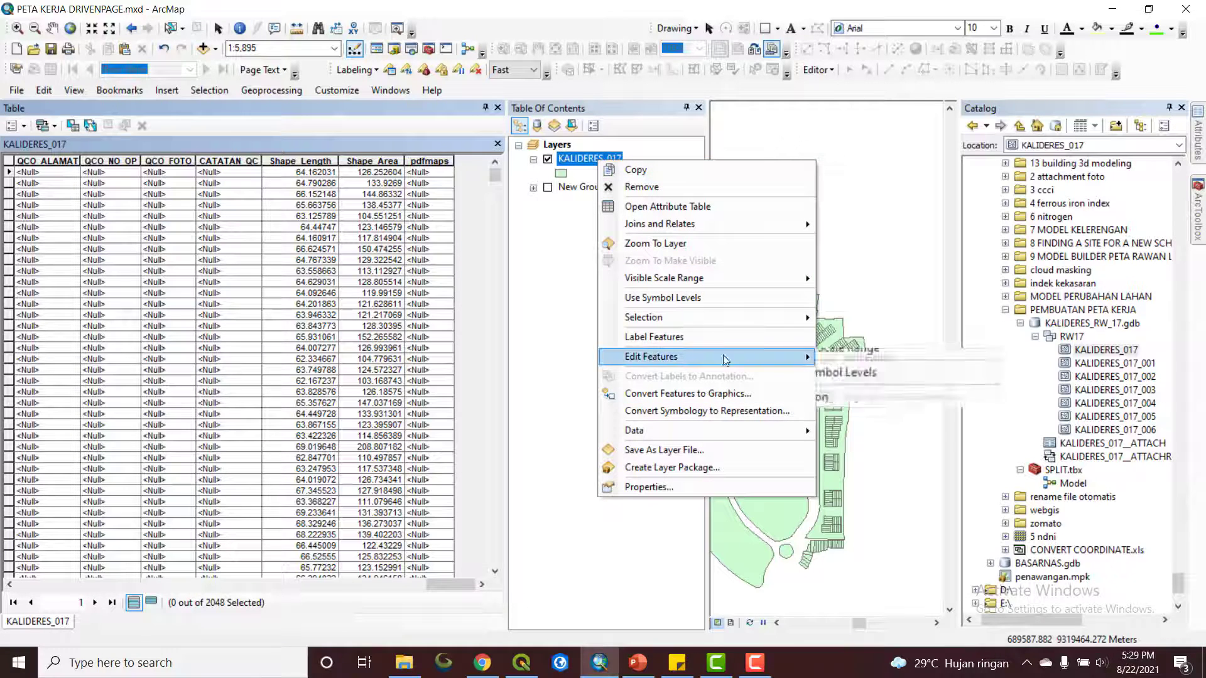
pyautogui.click(847, 357)
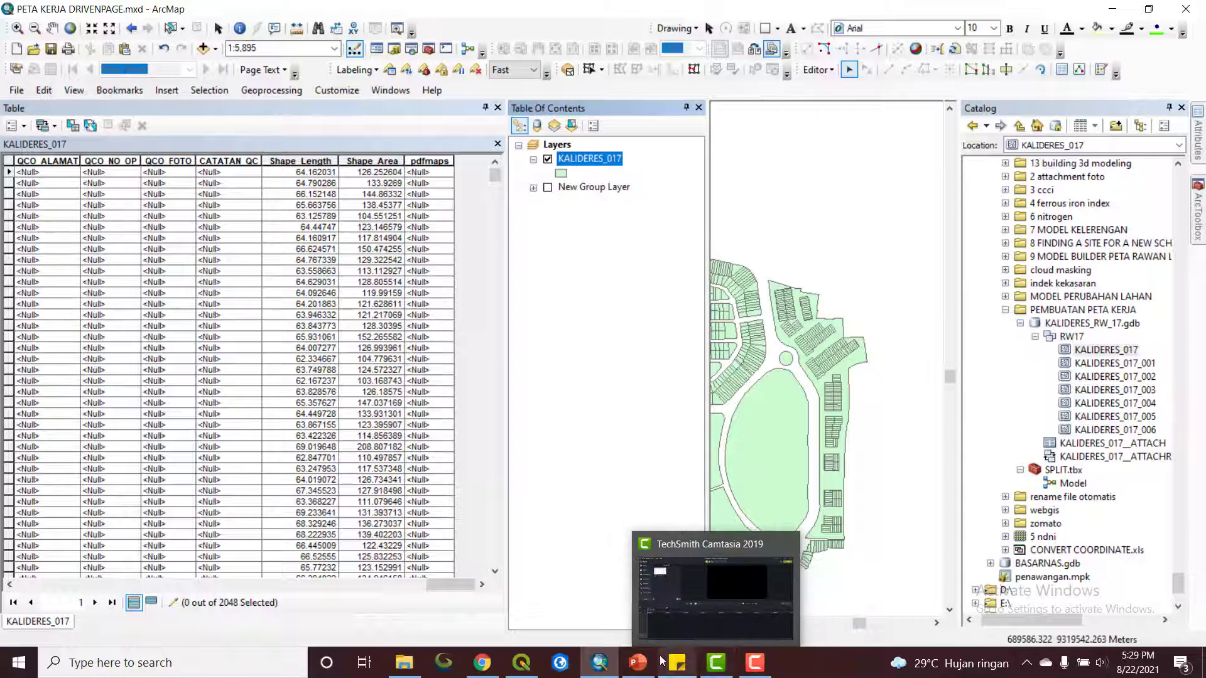
# - Copy the sample img tag from the flowchart slide in PowerPoint and paste it into the first record's pdfmaps cell in ArcMap
pyautogui.click(637, 663)
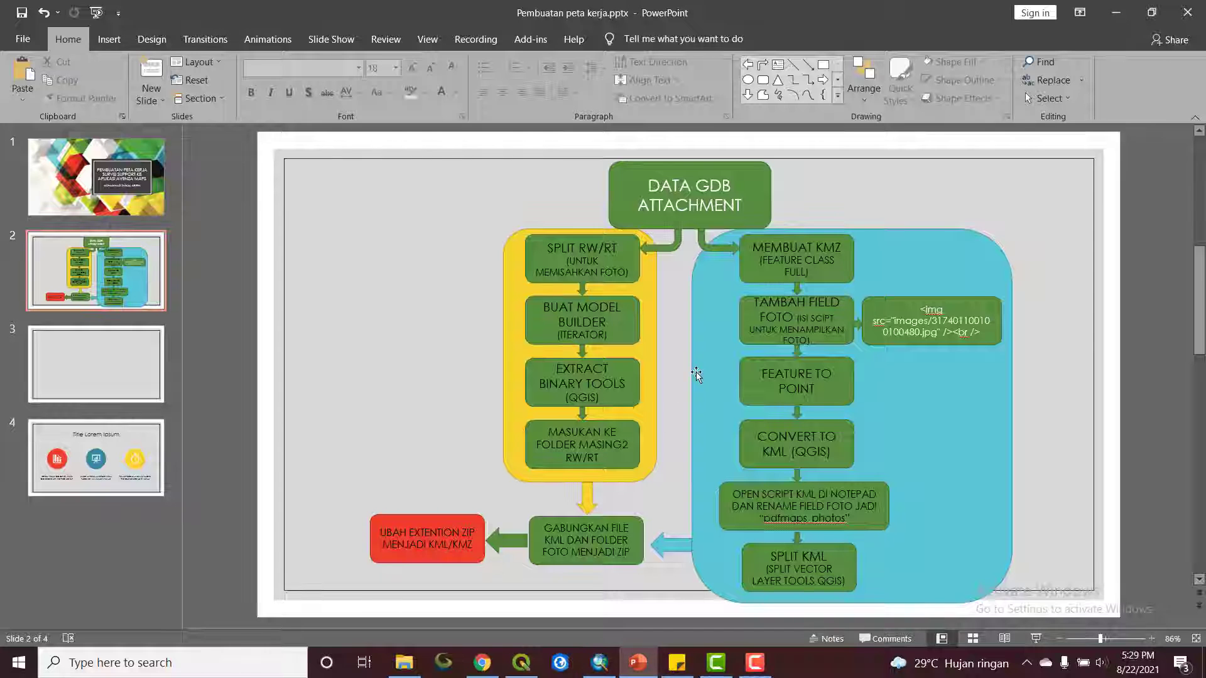
pyautogui.moveTo(915, 306)
pyautogui.mouseDown()
pyautogui.moveTo(939, 331)
pyautogui.moveTo(982, 339)
pyautogui.mouseUp()
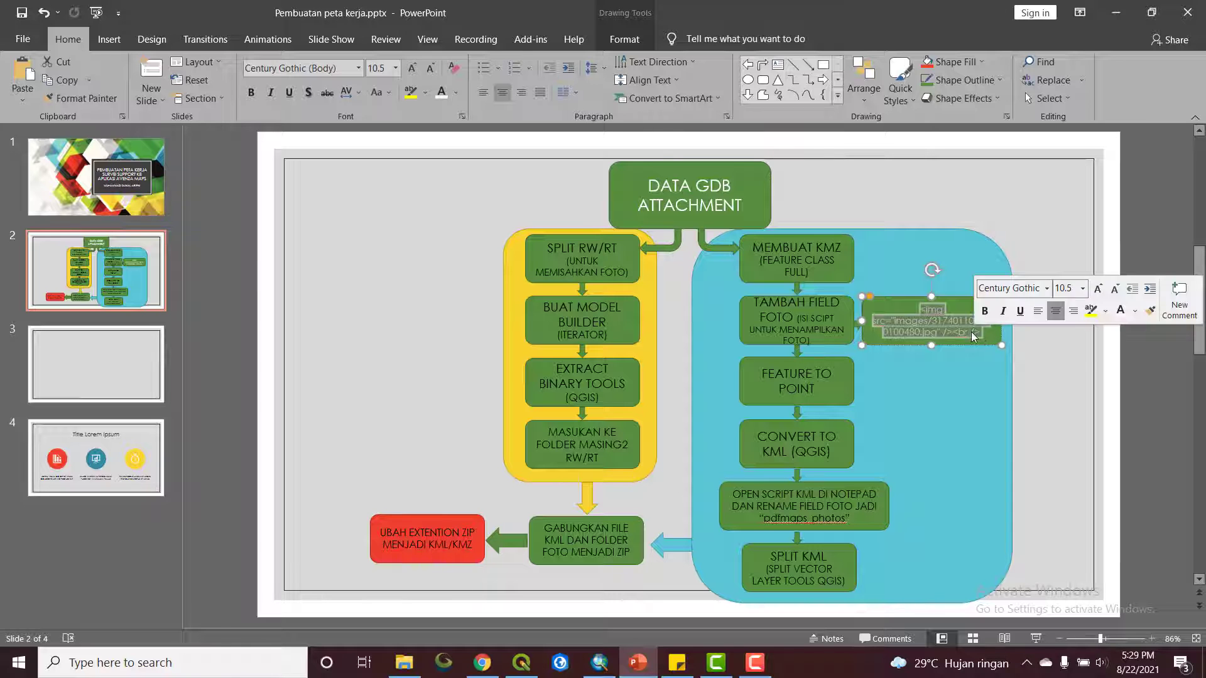
pyautogui.hotkey('ctrl', 'c')
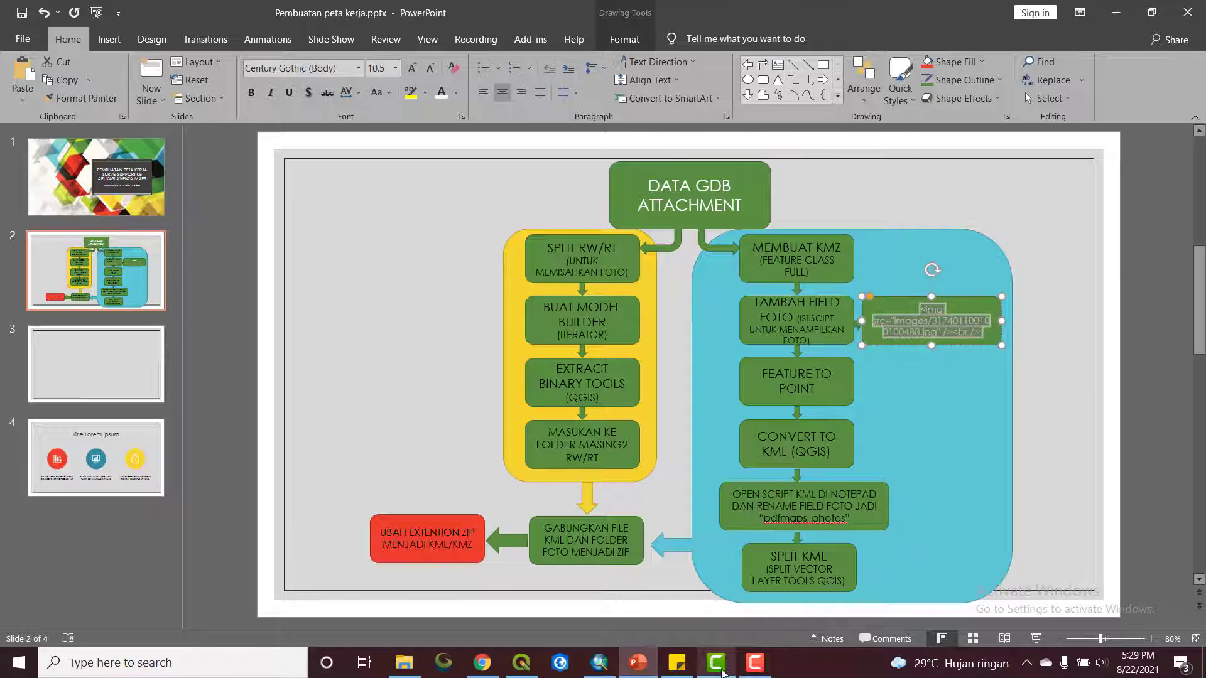
pyautogui.click(607, 666)
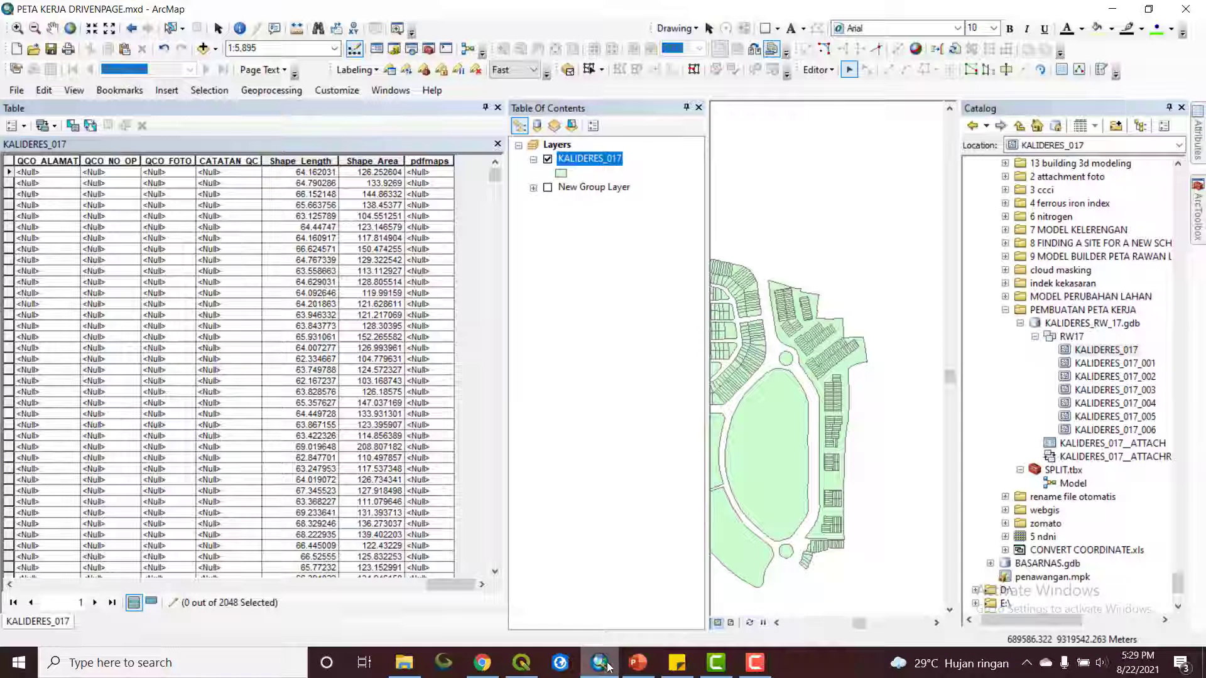
pyautogui.click(429, 172)
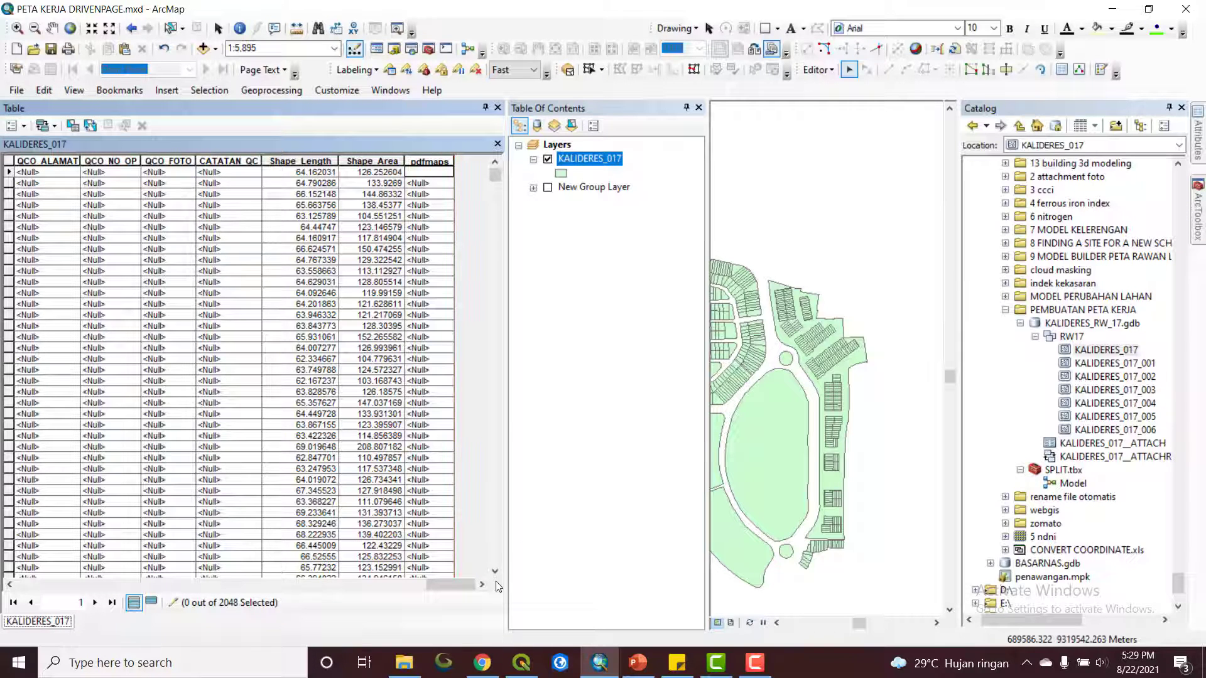
# - Enlarge the attribute table and widen the pdfmaps column to fit the full img tag
pyautogui.moveTo(506, 573); pyautogui.dragTo(691, 546)
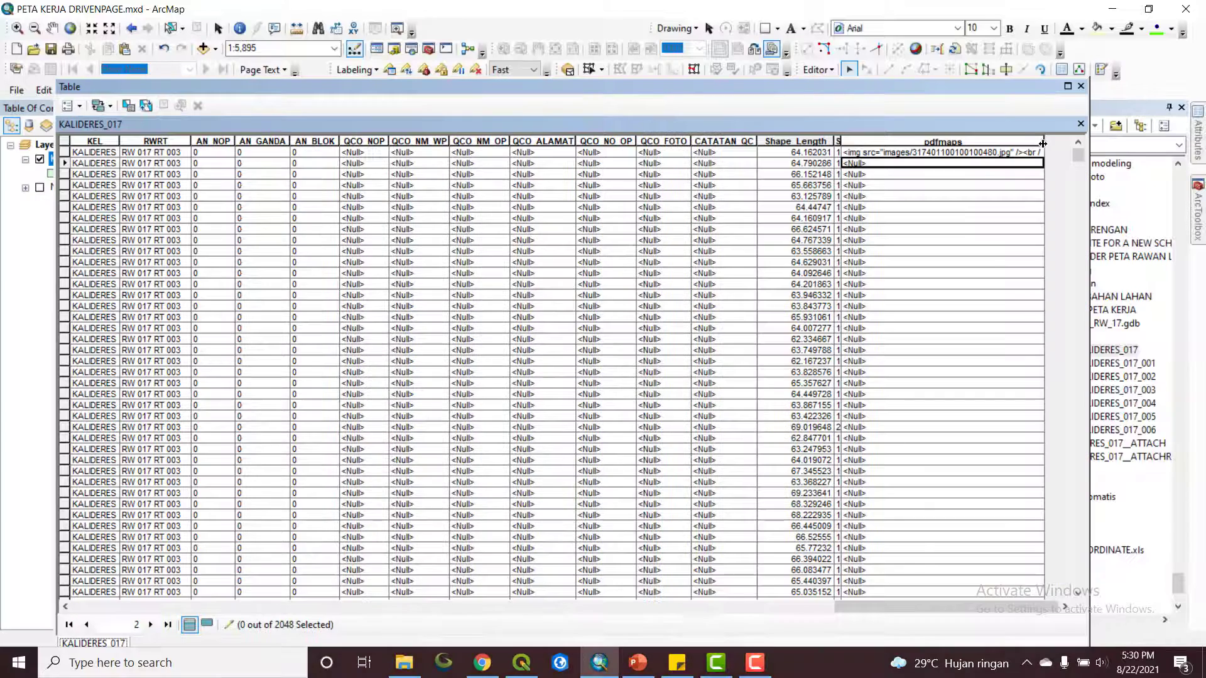
pyautogui.moveTo(1043, 143); pyautogui.dragTo(1060, 143)
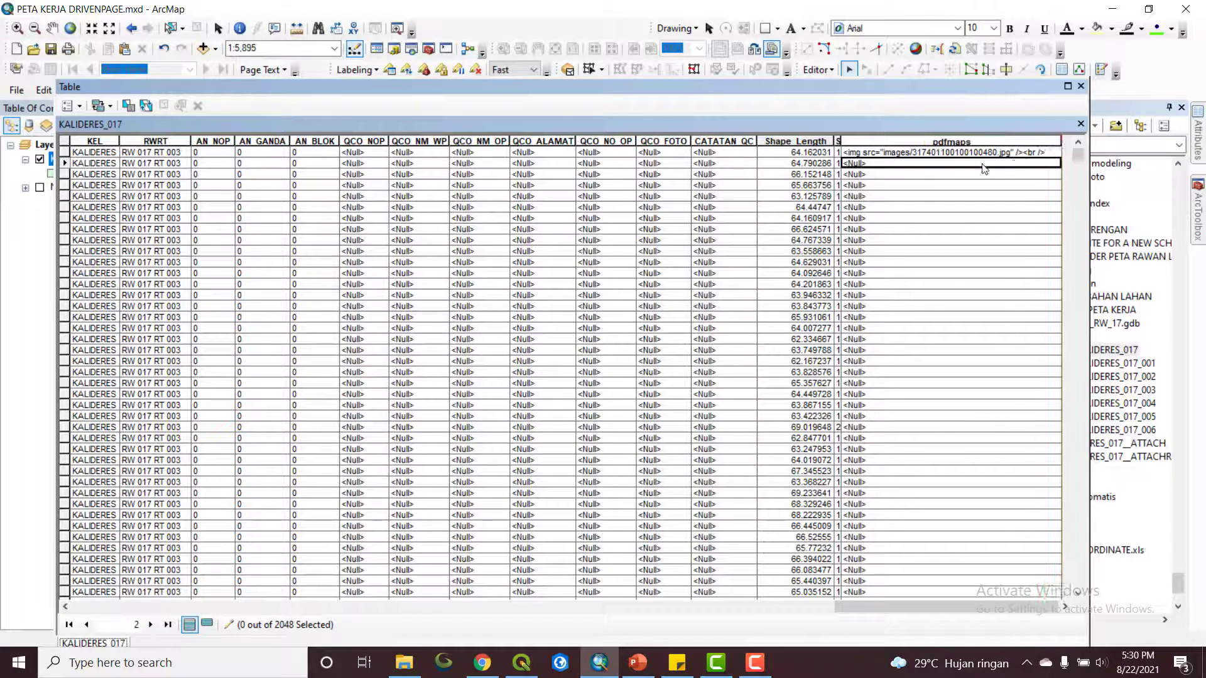
pyautogui.click(904, 175)
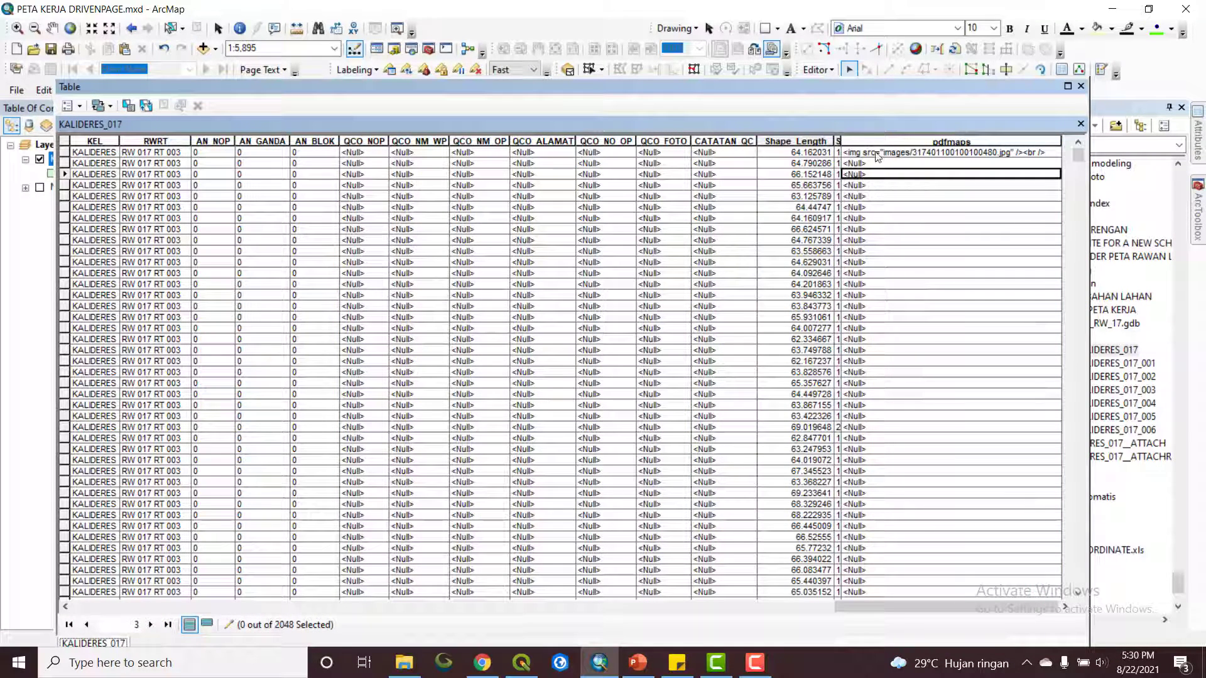
pyautogui.click(951, 154)
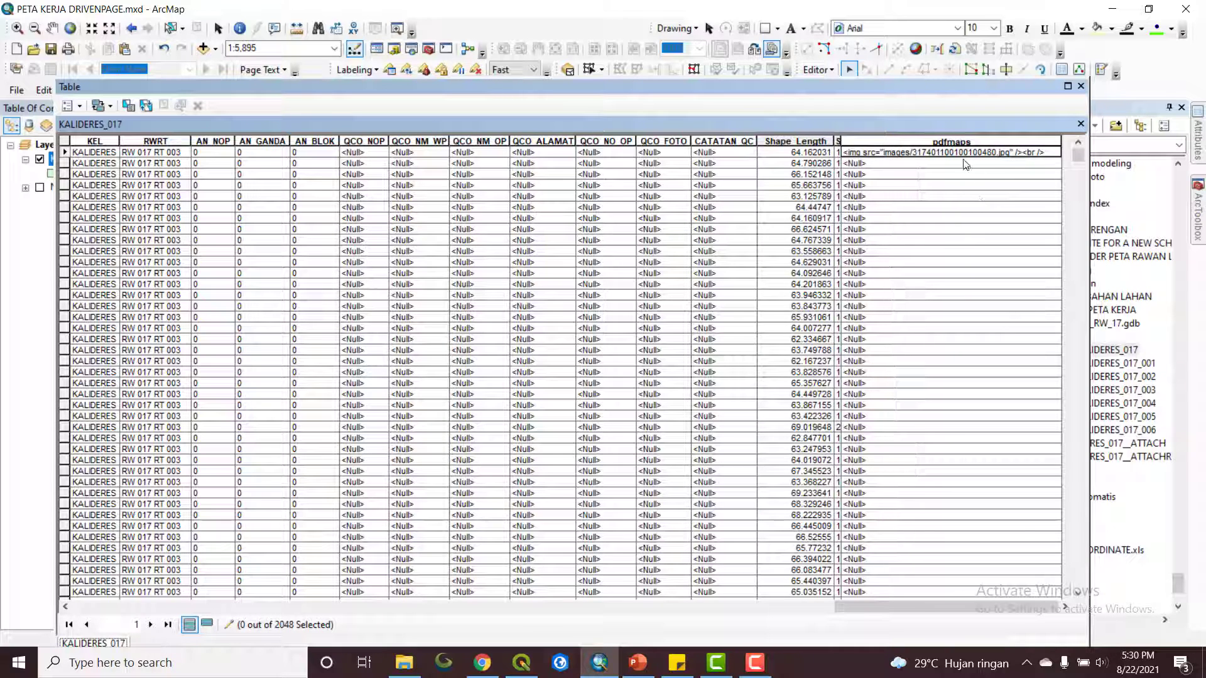
# - Select the first record and compare the photo file names in the FOTO column with the tag in the pdfmaps column
pyautogui.click(63, 154)
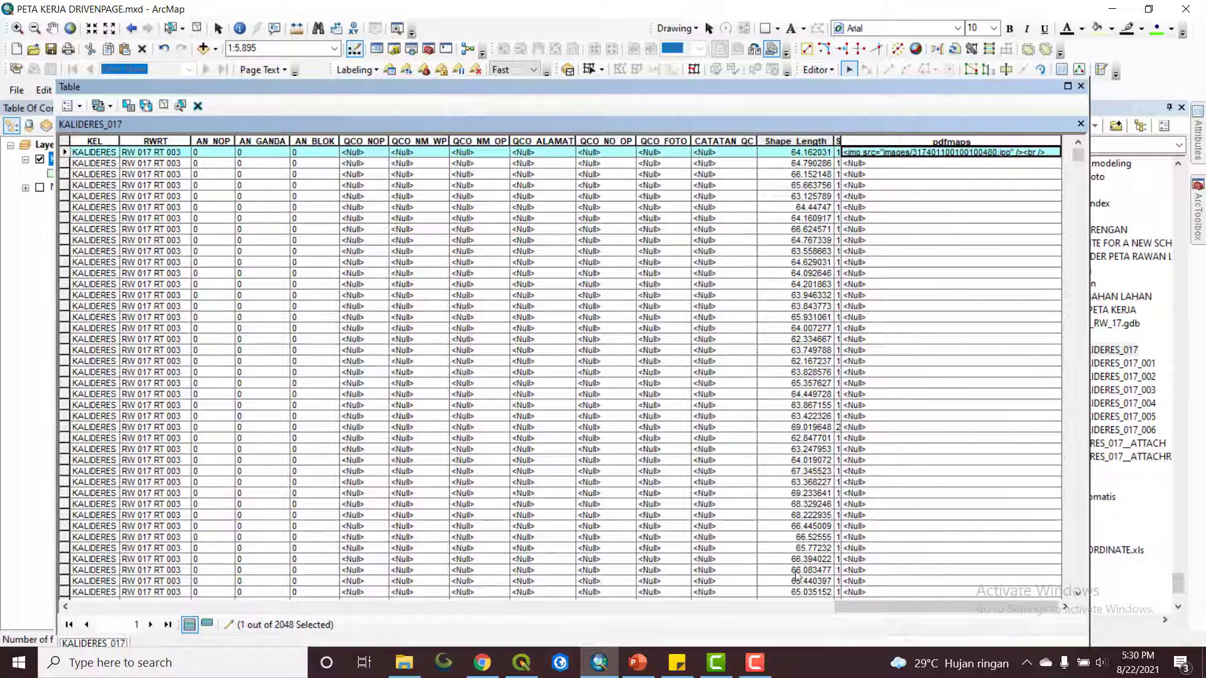
pyautogui.moveTo(872, 613); pyautogui.dragTo(687, 593)
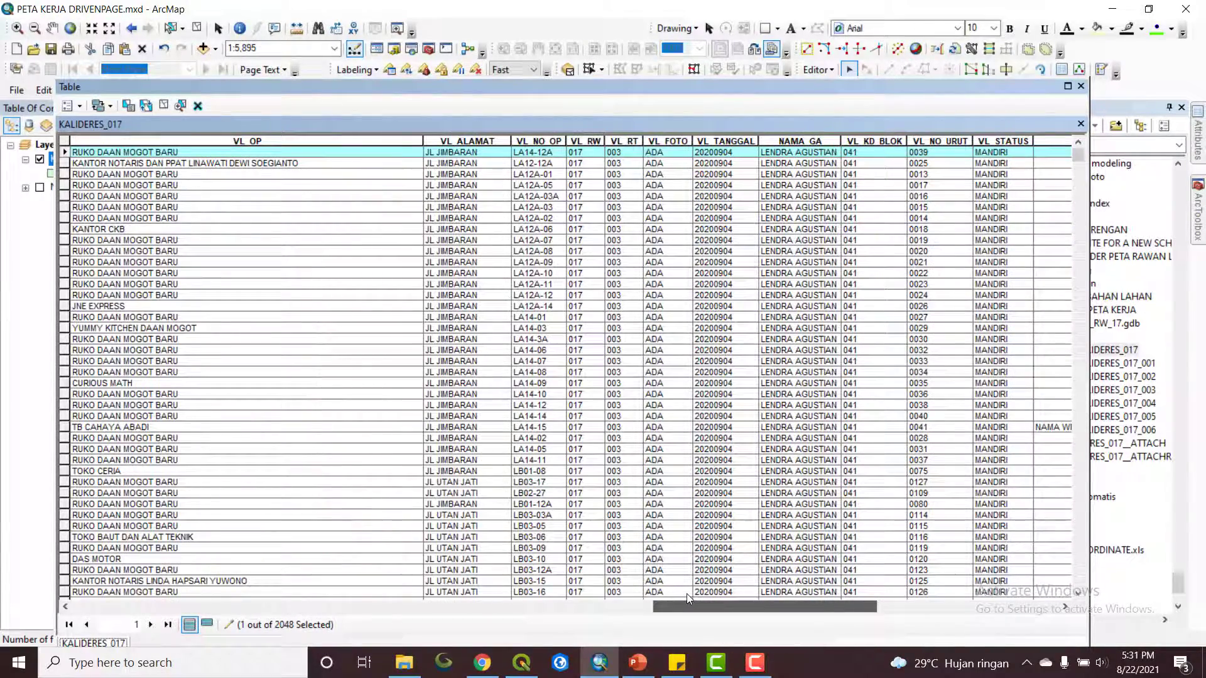
pyautogui.moveTo(687, 598); pyautogui.dragTo(630, 599)
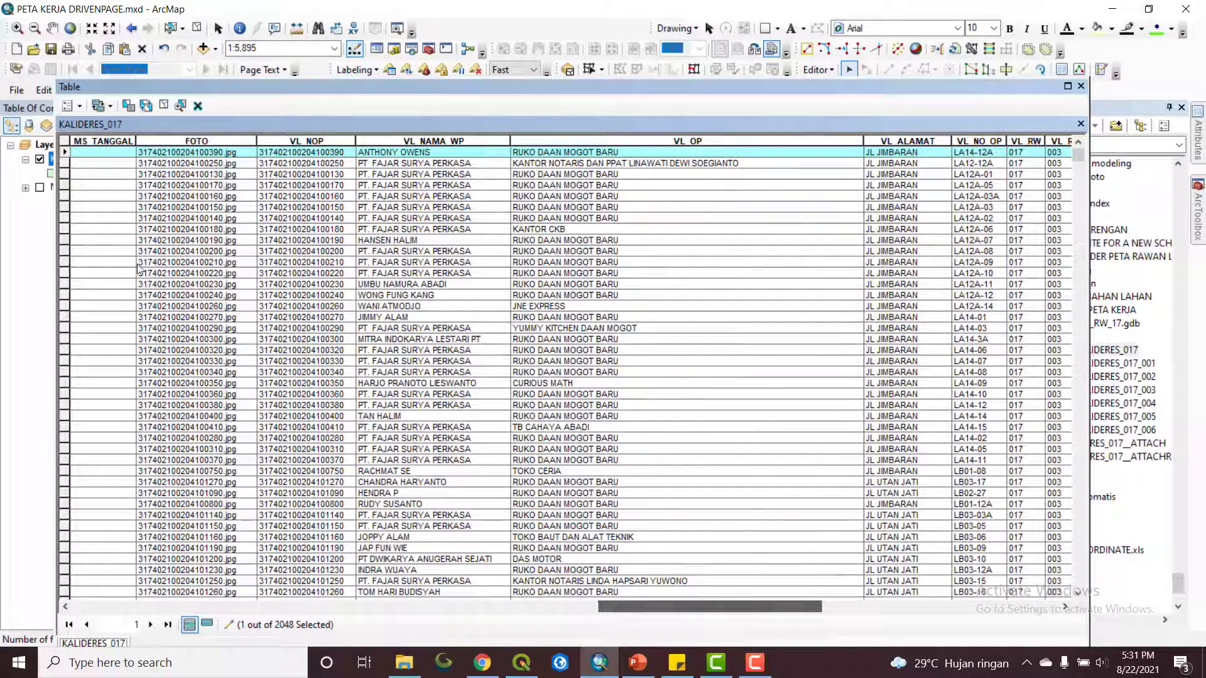
pyautogui.click(179, 140)
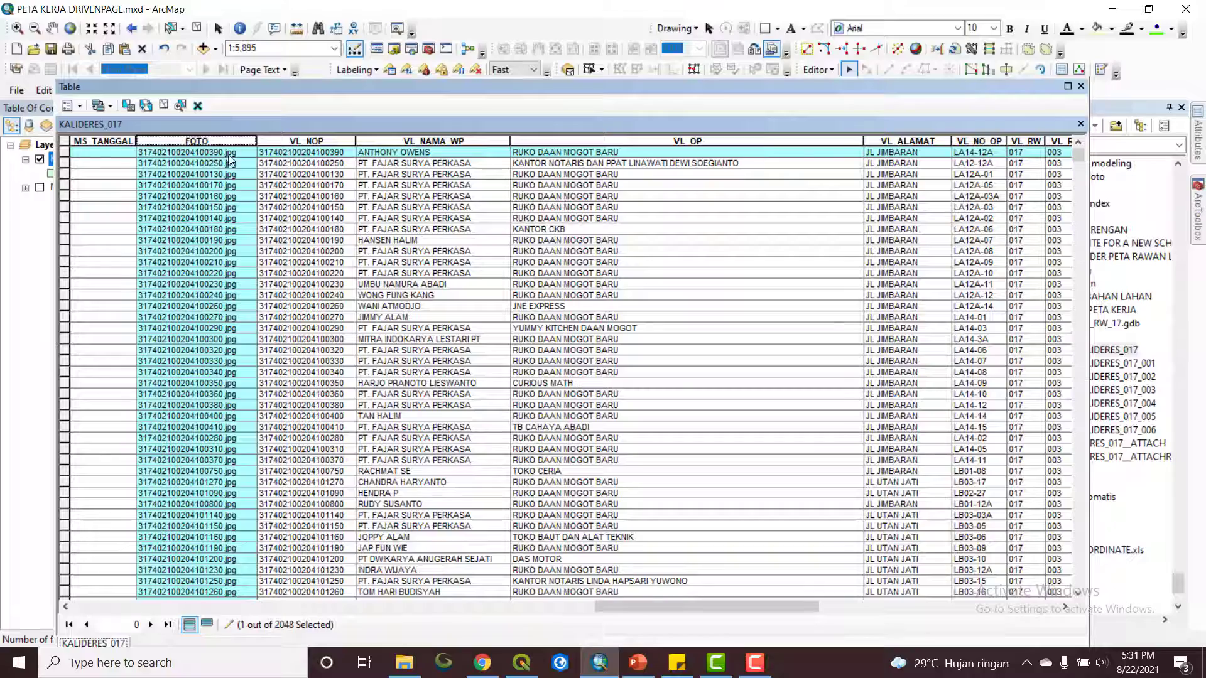
pyautogui.moveTo(794, 603); pyautogui.dragTo(1035, 626)
pyautogui.click(933, 184)
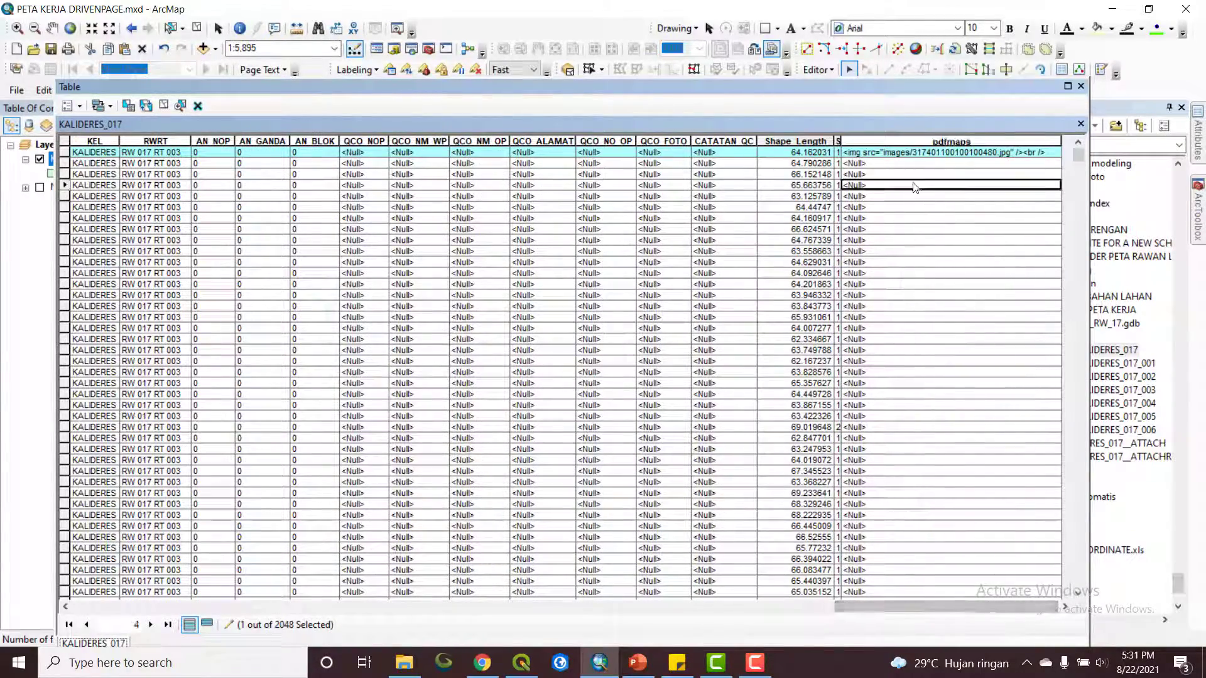
# - Open the Field Calculator for the pdfmaps field and paste the complete sample img tag as its expression
pyautogui.click(951, 152)
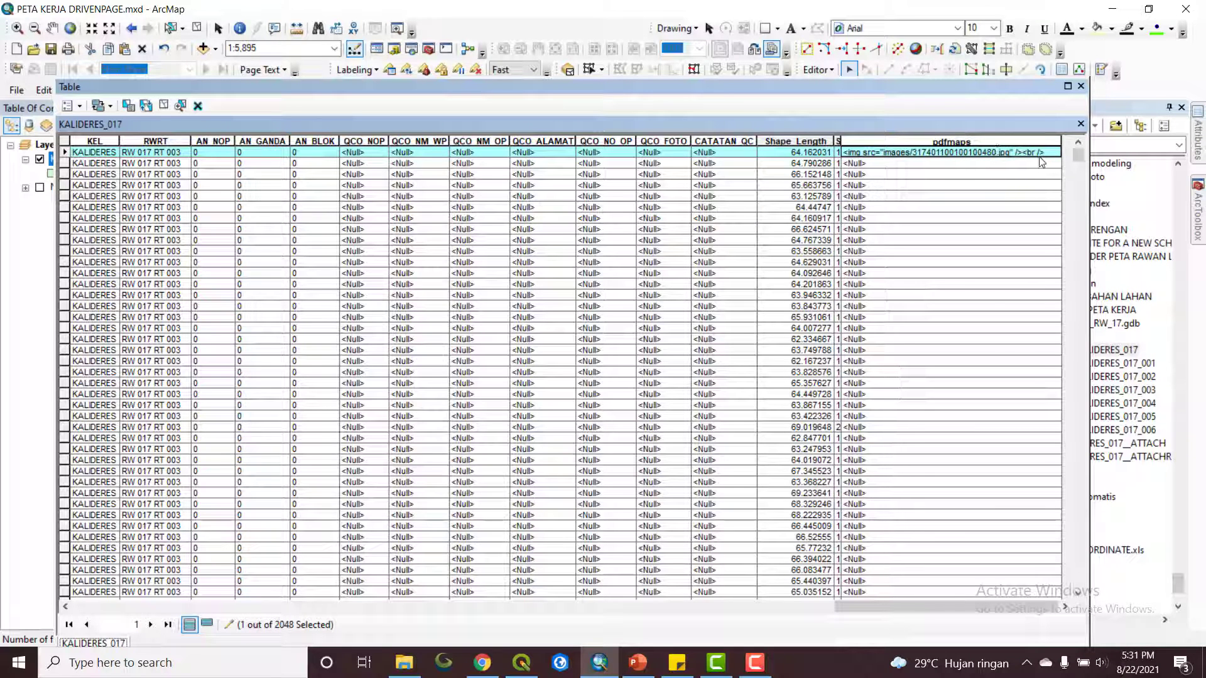
pyautogui.moveTo(1046, 152); pyautogui.dragTo(1015, 152)
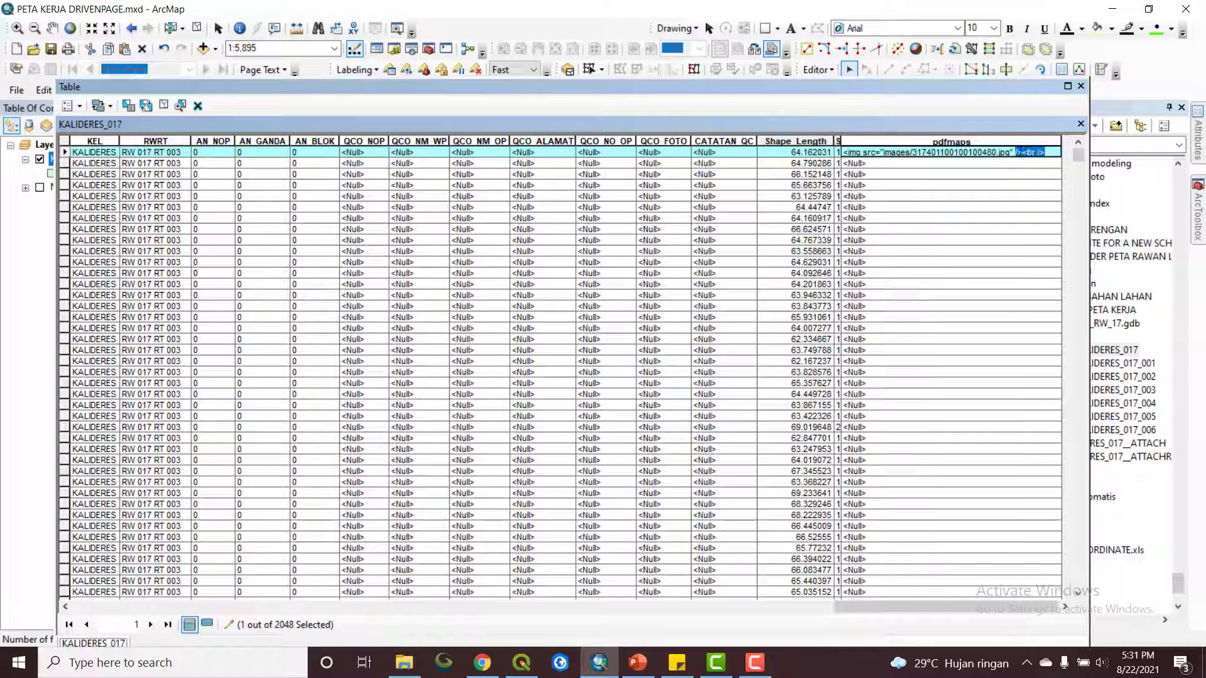
pyautogui.click(1015, 155)
pyautogui.moveTo(1046, 152); pyautogui.dragTo(824, 131)
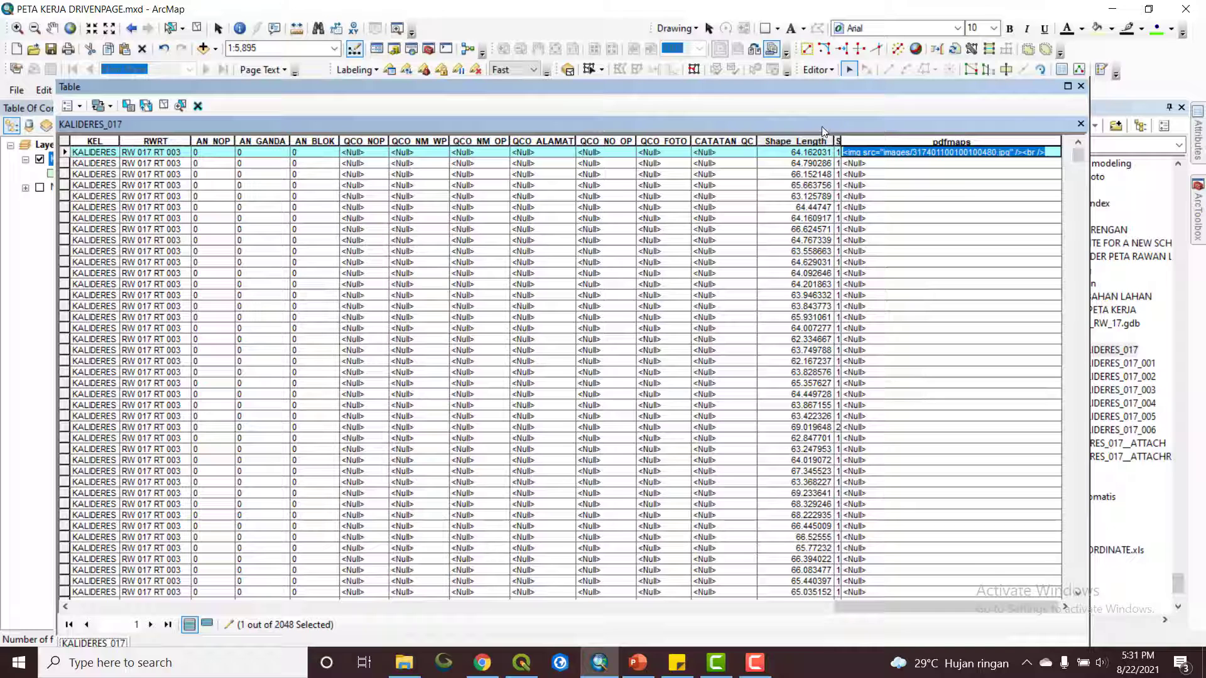
pyautogui.click(875, 140)
pyautogui.rightClick(884, 139)
pyautogui.click(937, 241)
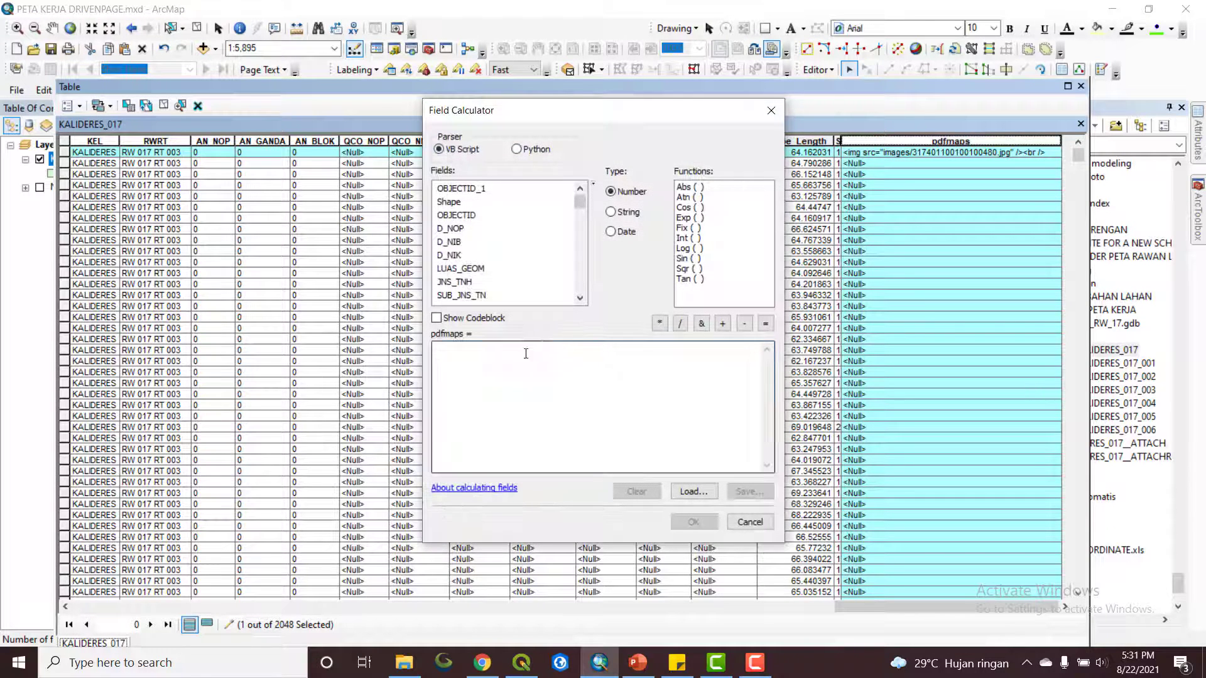
pyautogui.hotkey('ctrl', 'v')
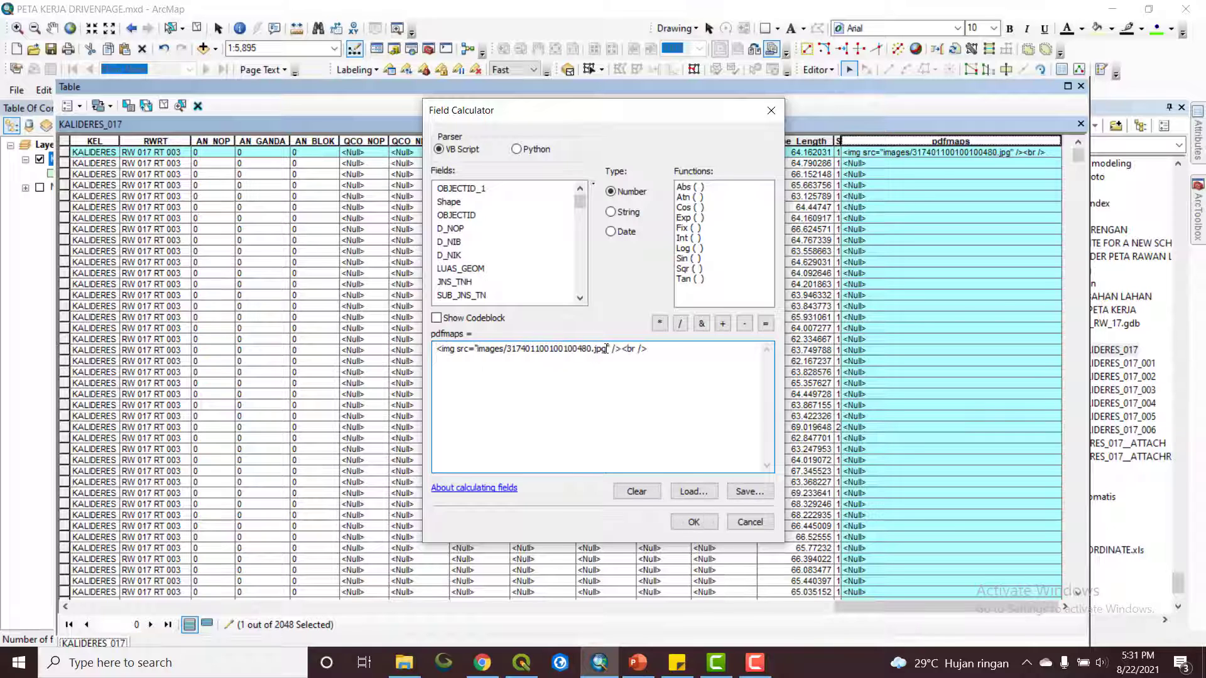
# - Replace the sample photo file name in the pdfmaps expression with the [FOTO] field and run the calculation
pyautogui.moveTo(606, 348); pyautogui.dragTo(508, 351)
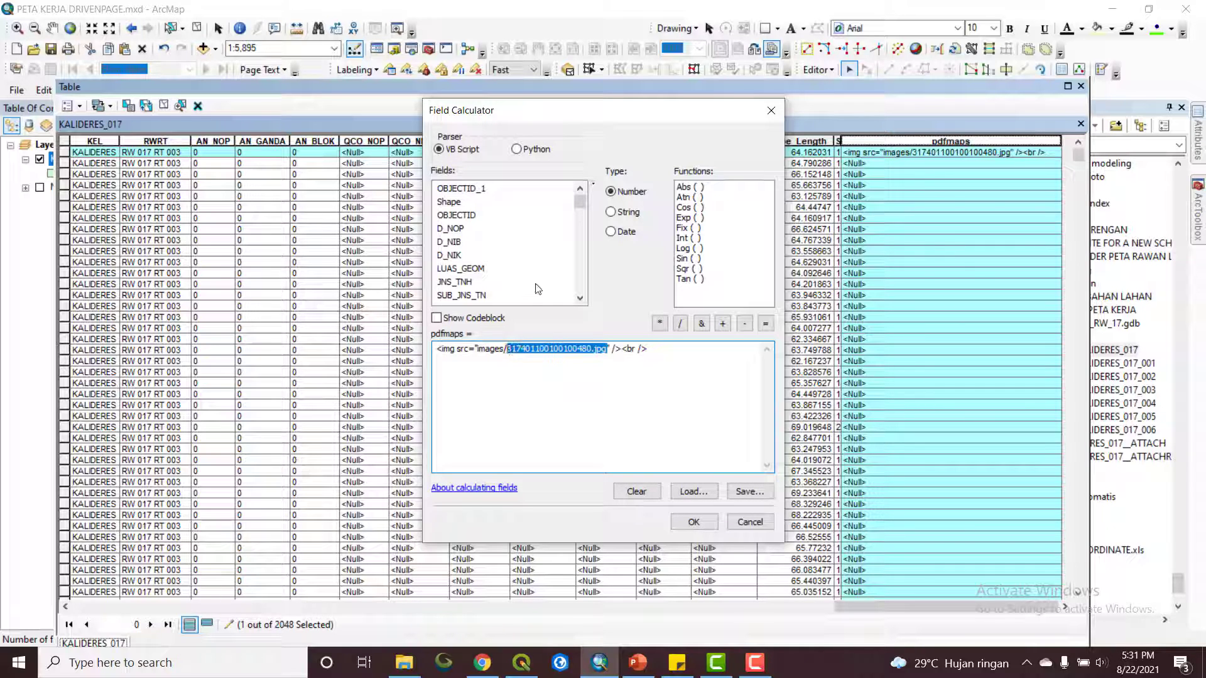
pyautogui.scroll(-10, 505, 258)
pyautogui.press('Delete')
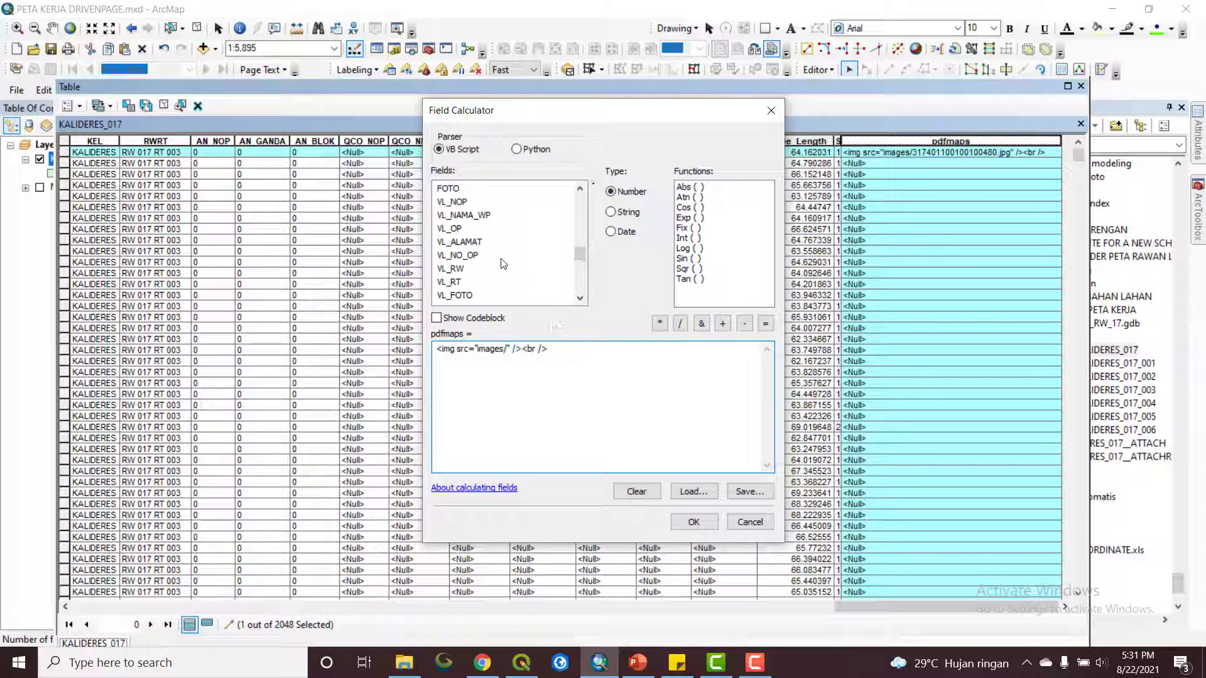
pyautogui.scroll(-3, 477, 261)
pyautogui.scroll(-3, 452, 248)
pyautogui.scroll(3, 448, 242)
pyautogui.scroll(3, 450, 229)
pyautogui.click(451, 229)
pyautogui.doubleClick(451, 229)
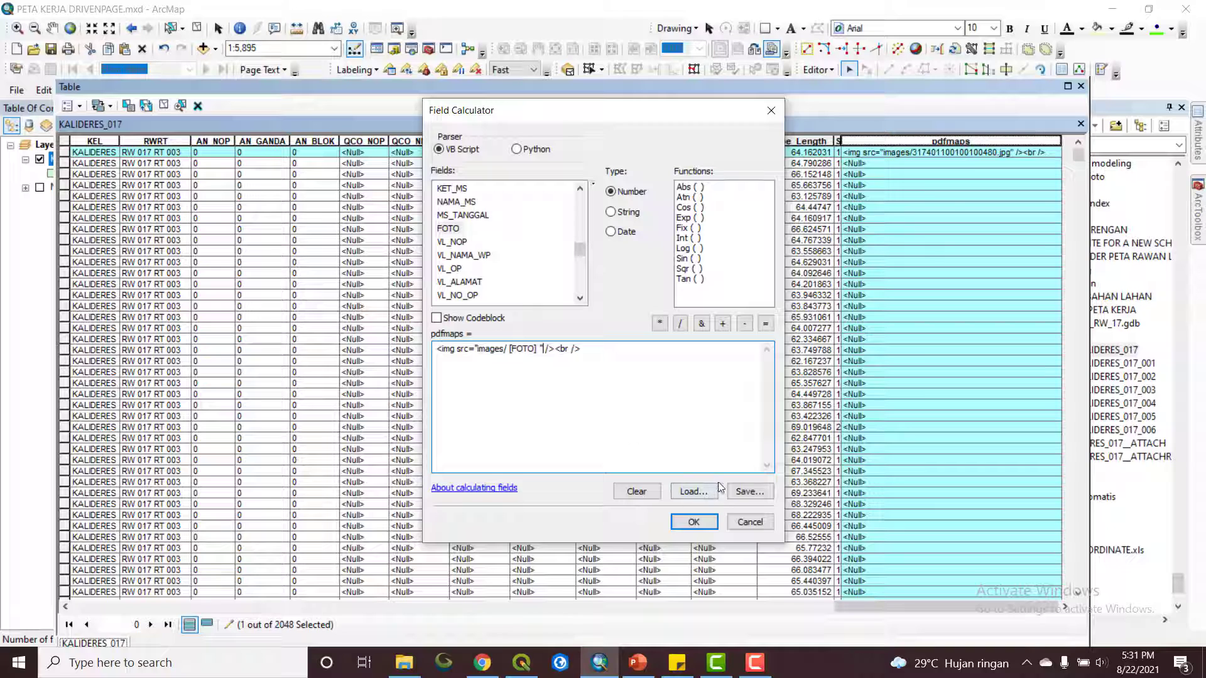
pyautogui.click(698, 520)
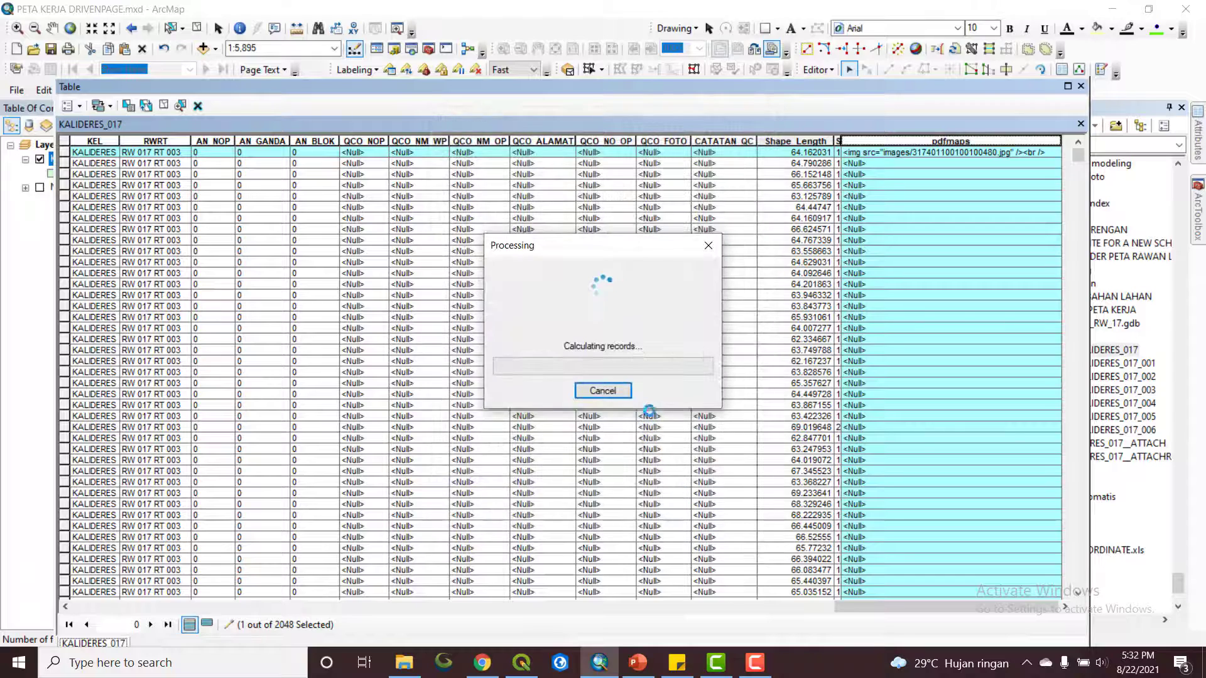
# - Reopen the Field Calculator for the pdfmaps field and replace both double quotes inside the img tag with x
pyautogui.click(728, 388)
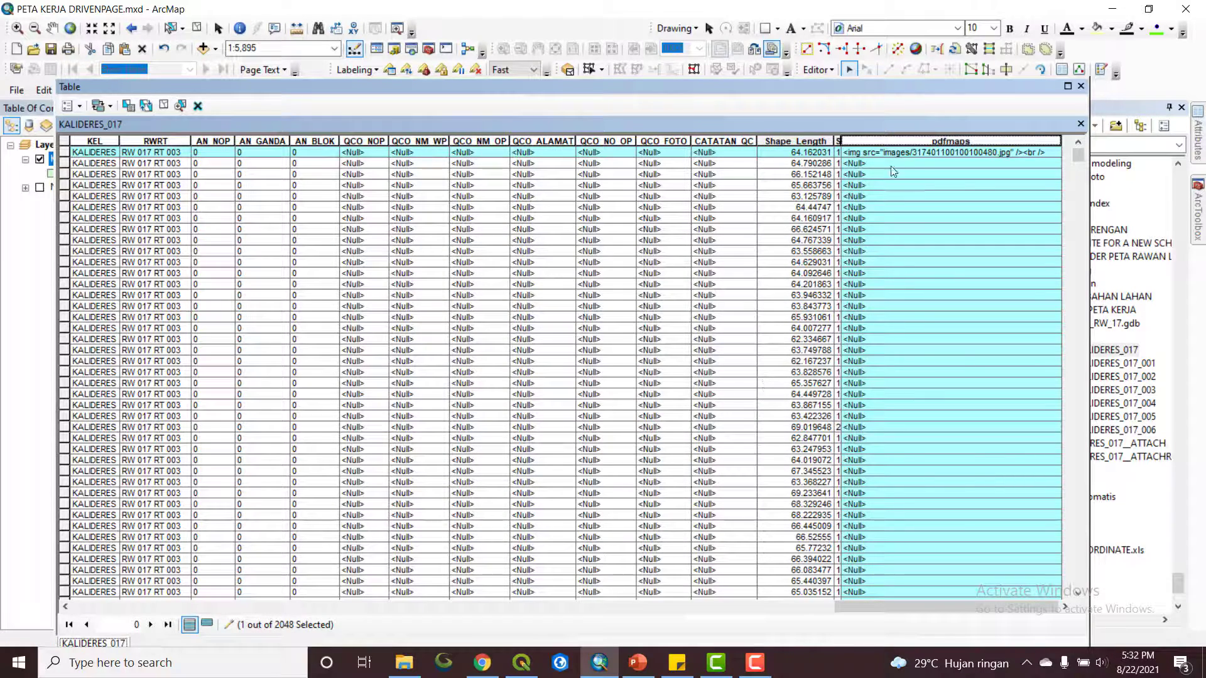
pyautogui.rightClick(896, 142)
pyautogui.click(901, 239)
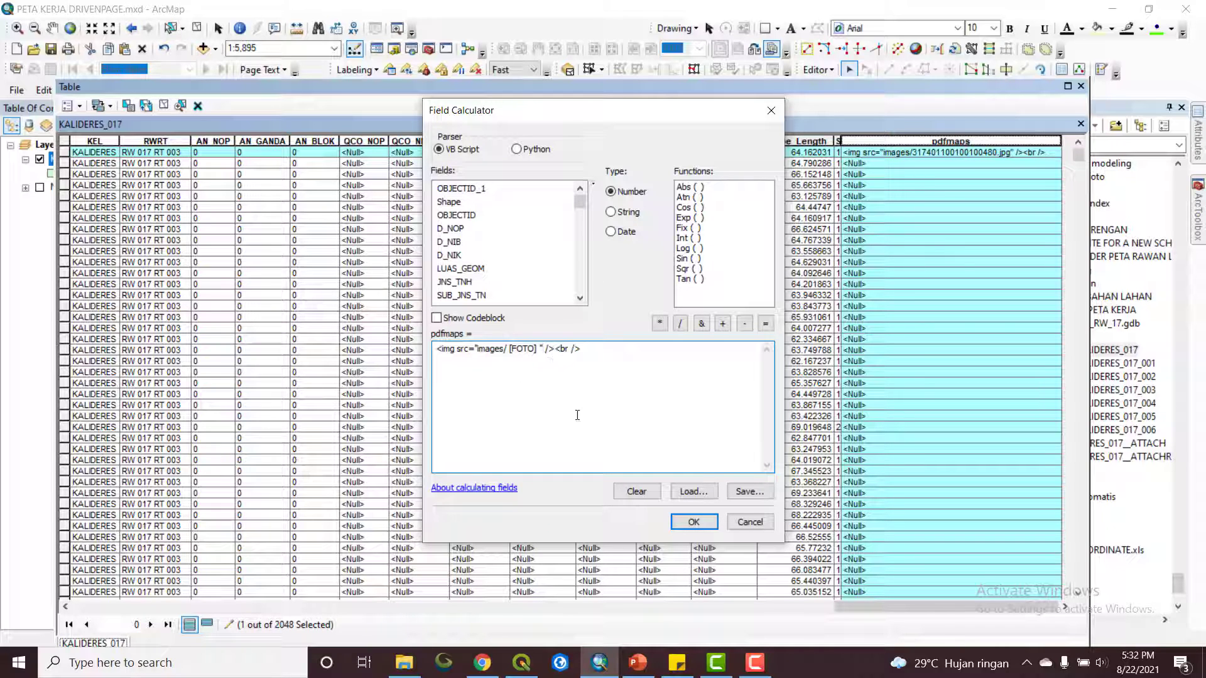
pyautogui.press('BackSpace')
pyautogui.write('x')
pyautogui.write('"')
pyautogui.press('BackSpace')
pyautogui.write('x')
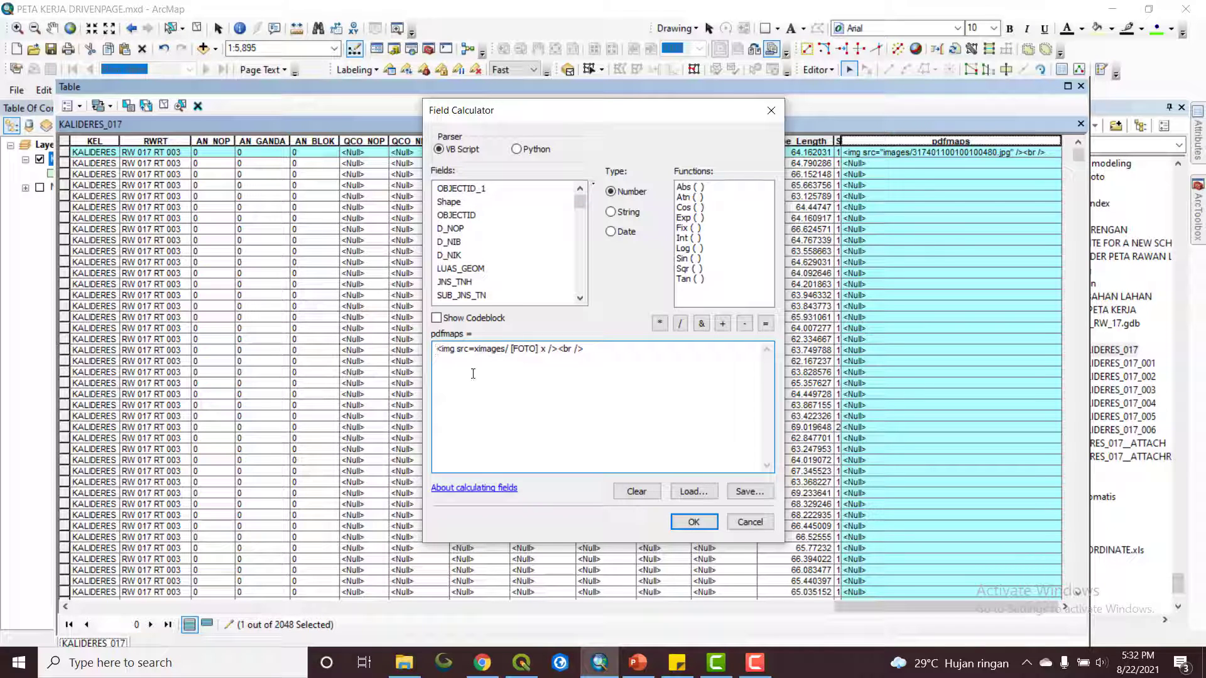
# - Wrap the expression's text parts in double quotes, join them to [FOTO] with &, and calculate pdfmaps for the selected record
pyautogui.write('"')
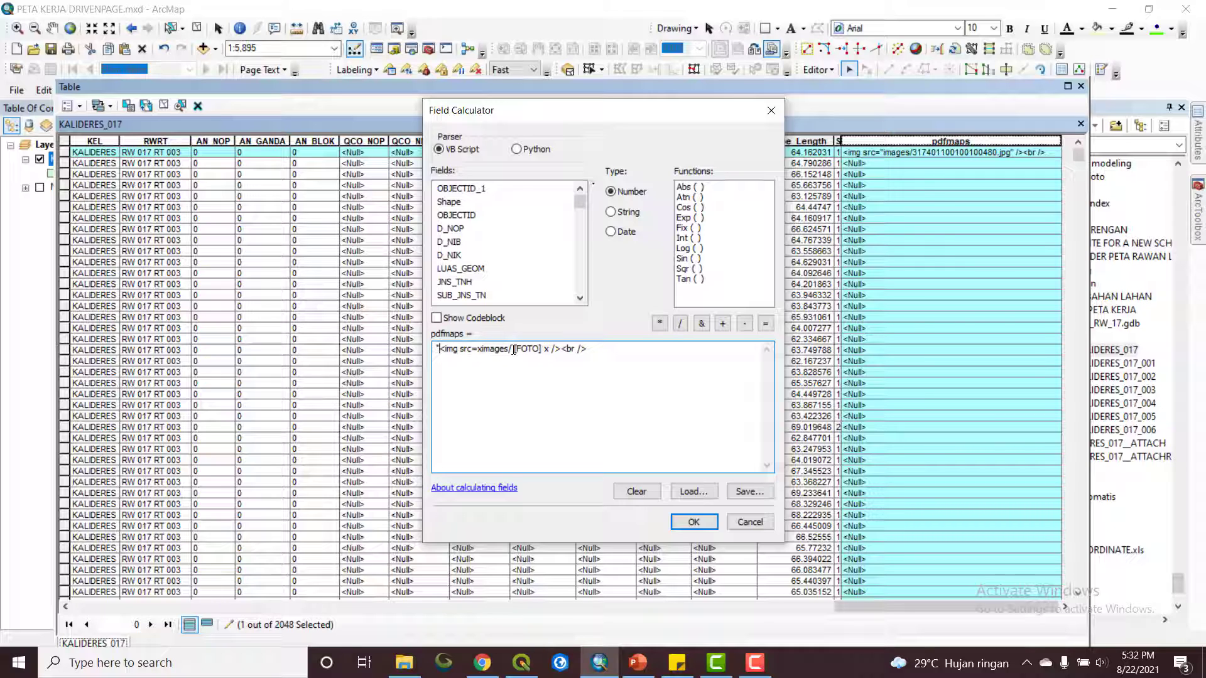
pyautogui.write('"&')
pyautogui.write('&""')
pyautogui.click(700, 526)
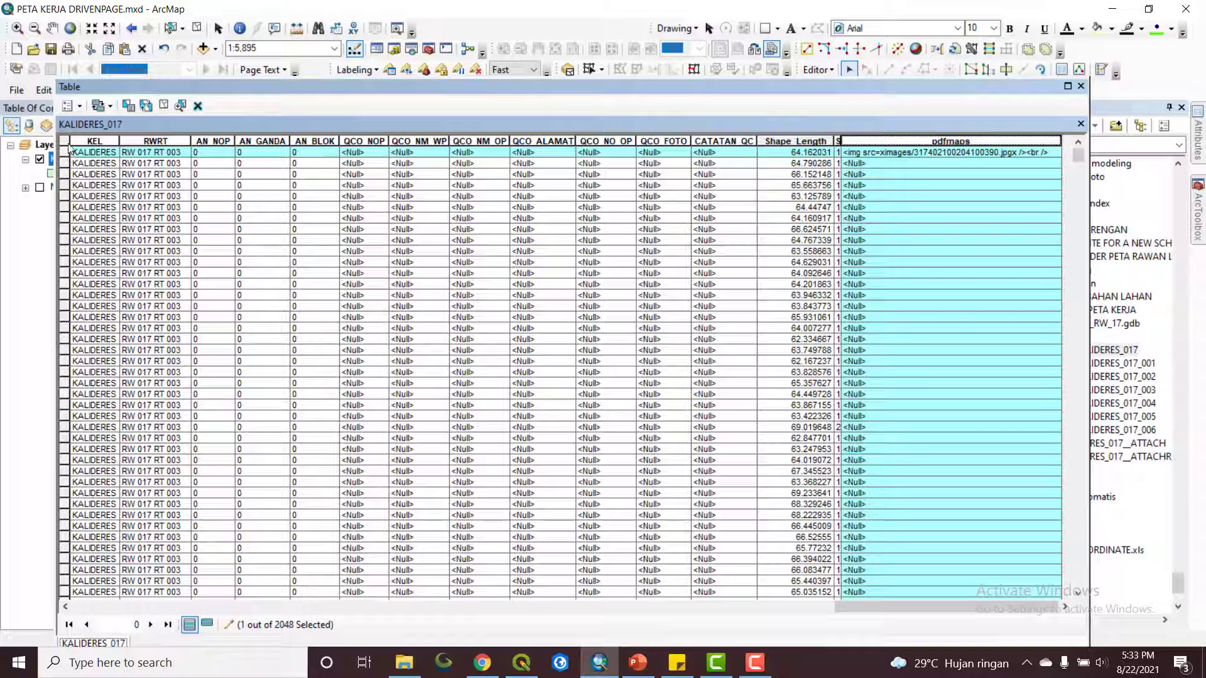
# - Deselect the first record and calculate pdfmaps for all records with the expression "<img src=ximages/"& [FOTO] &"x /><br />"
pyautogui.keyDown('ctrl'); pyautogui.click(65, 152); pyautogui.keyUp('ctrl')
pyautogui.rightClick(882, 144)
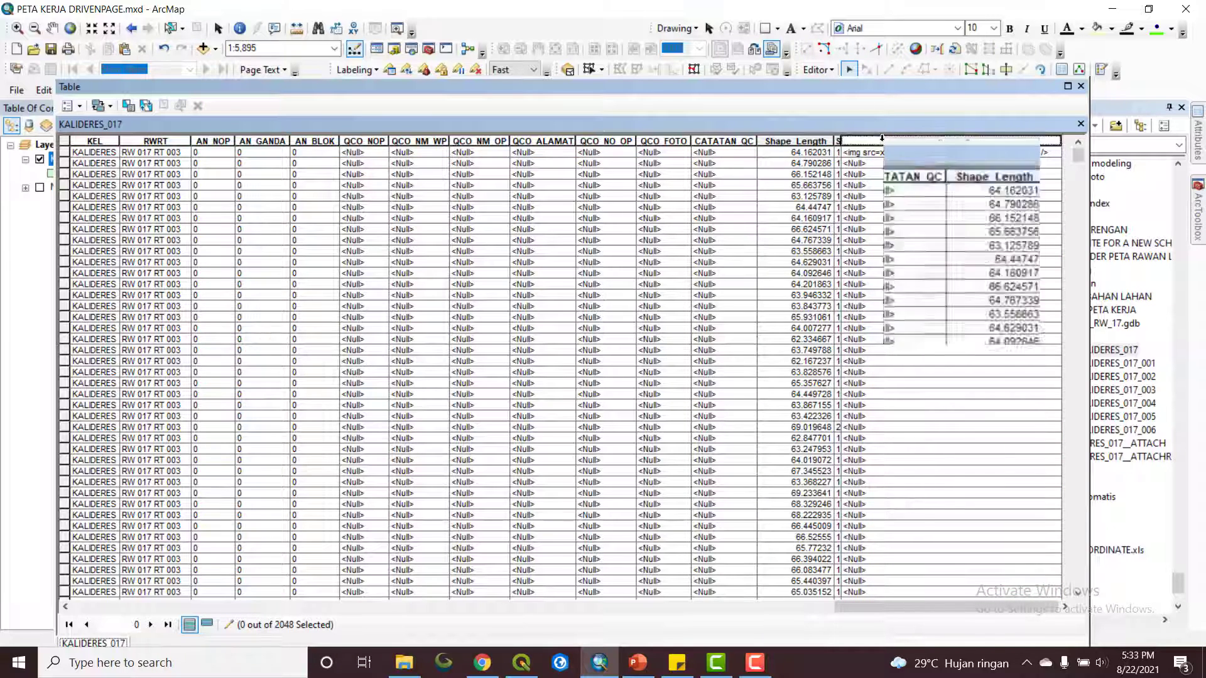
pyautogui.click(930, 235)
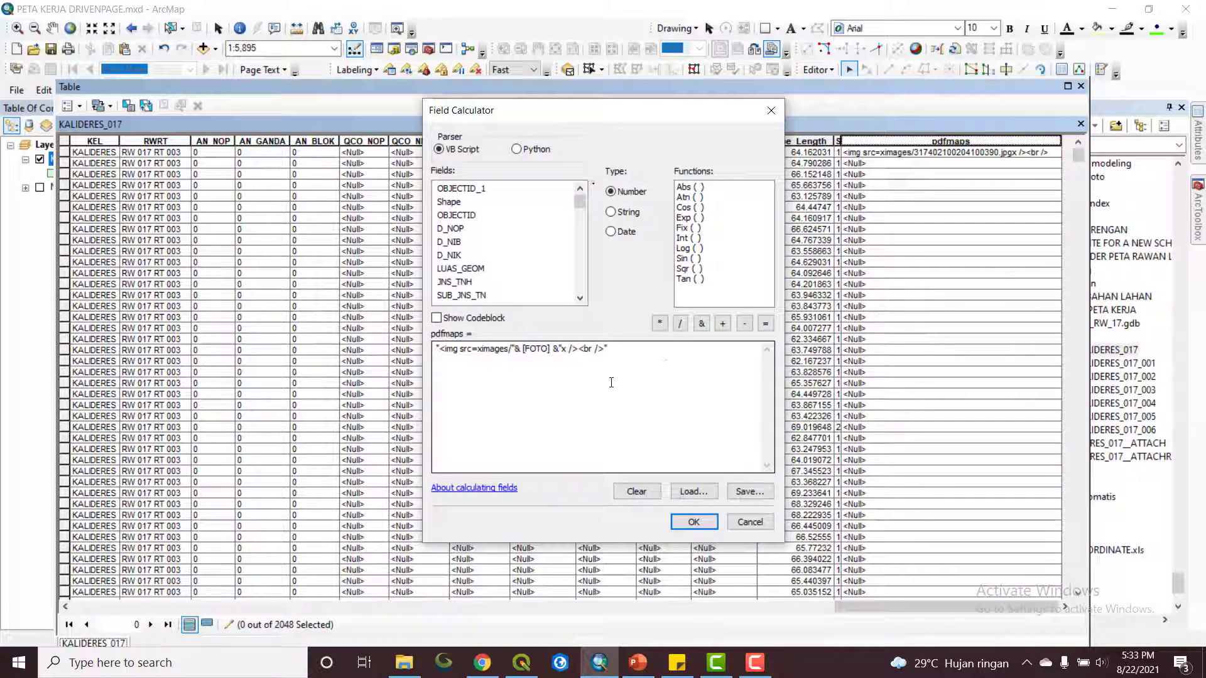
pyautogui.click(717, 526)
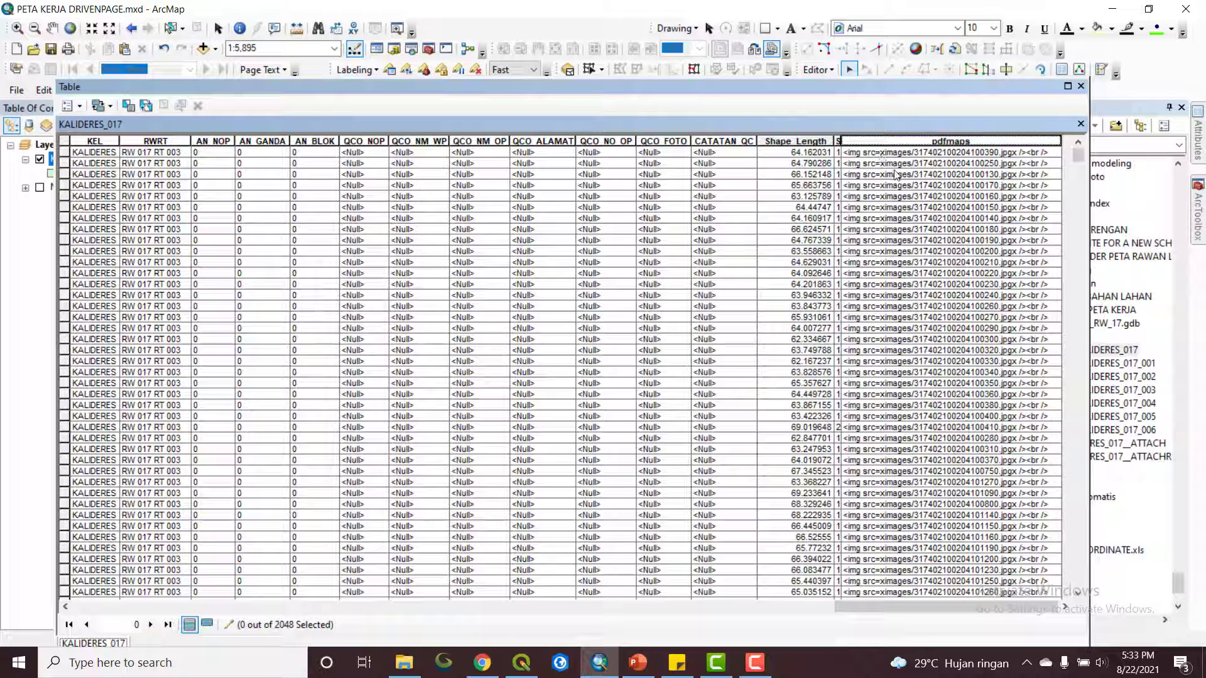
# - Replace every x in the pdfmaps column with a single quote, covering both placeholders in each img tag
pyautogui.click(888, 142)
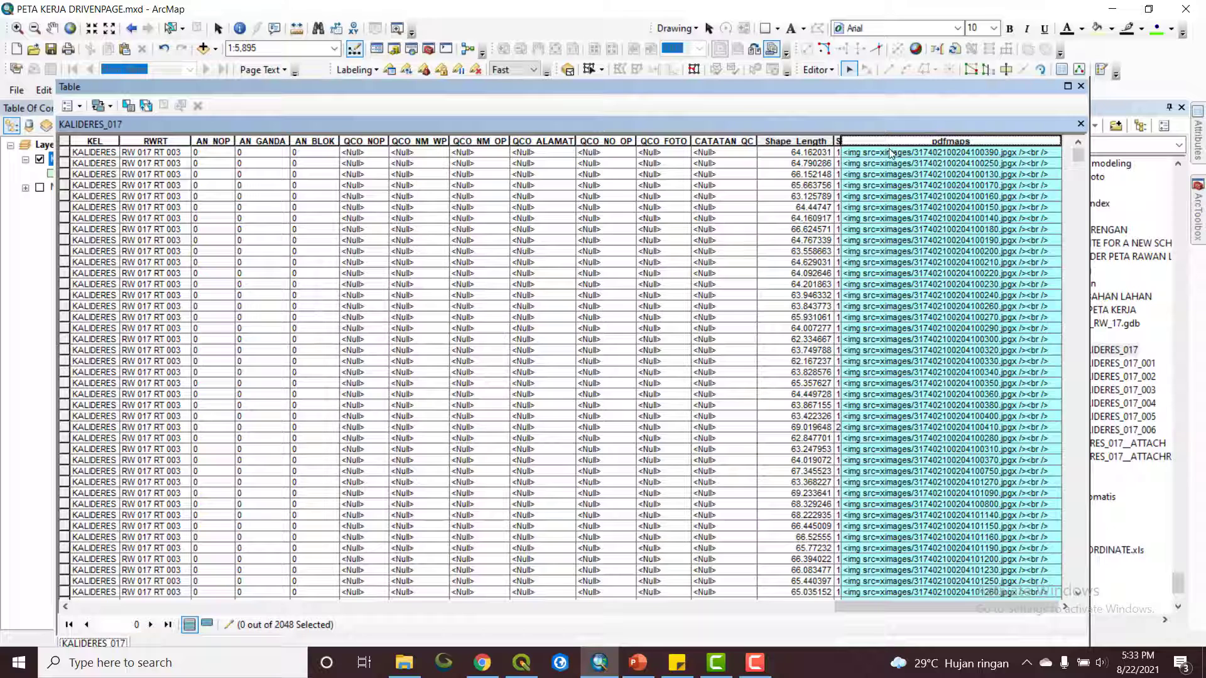
pyautogui.hotkey('ctrl', 'f')
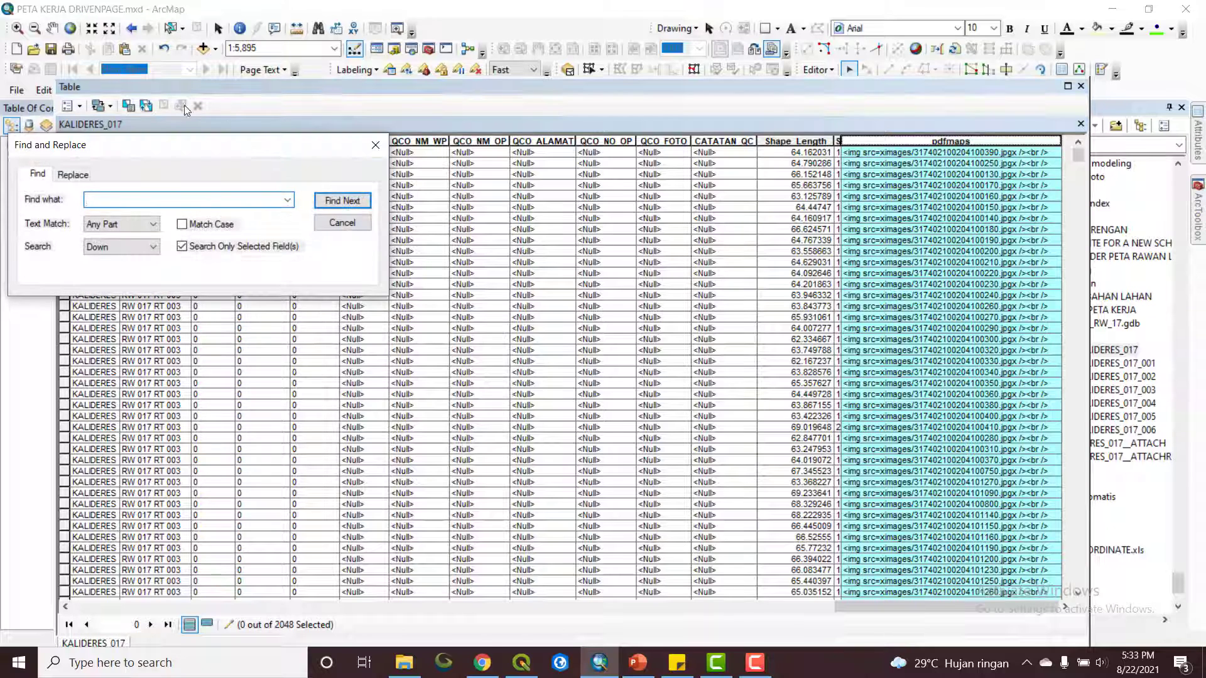
pyautogui.moveTo(151, 147); pyautogui.dragTo(216, 138)
pyautogui.click(138, 164)
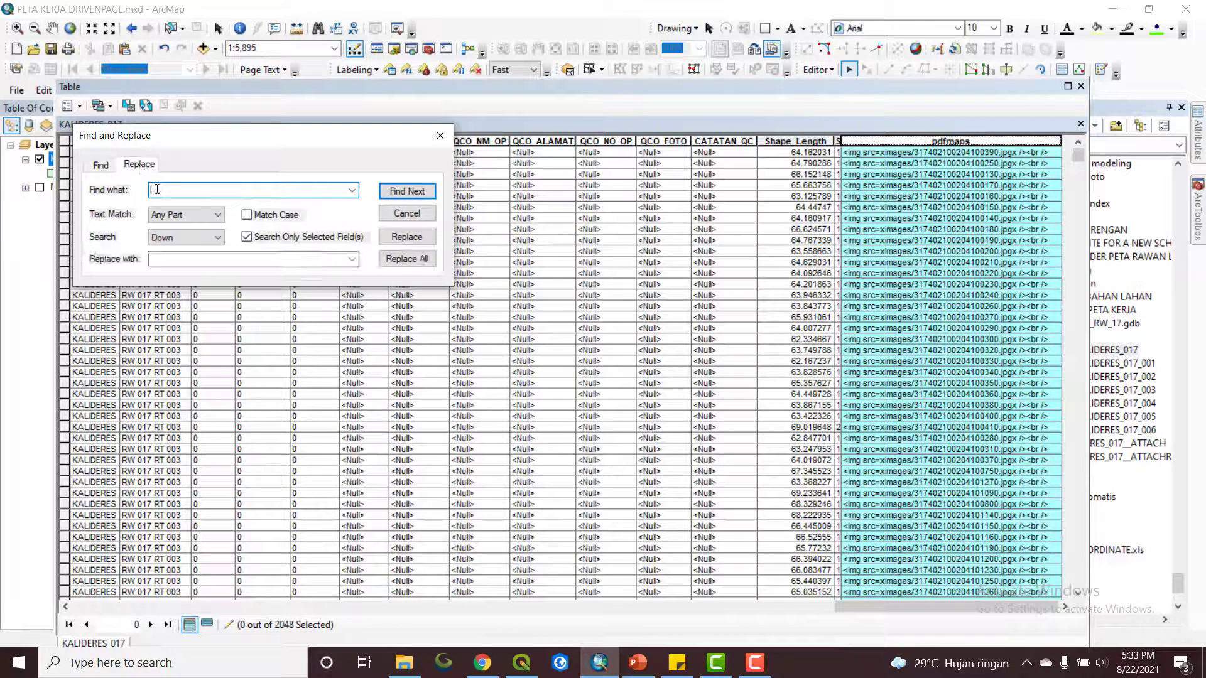
pyautogui.write('x')
pyautogui.click(181, 257)
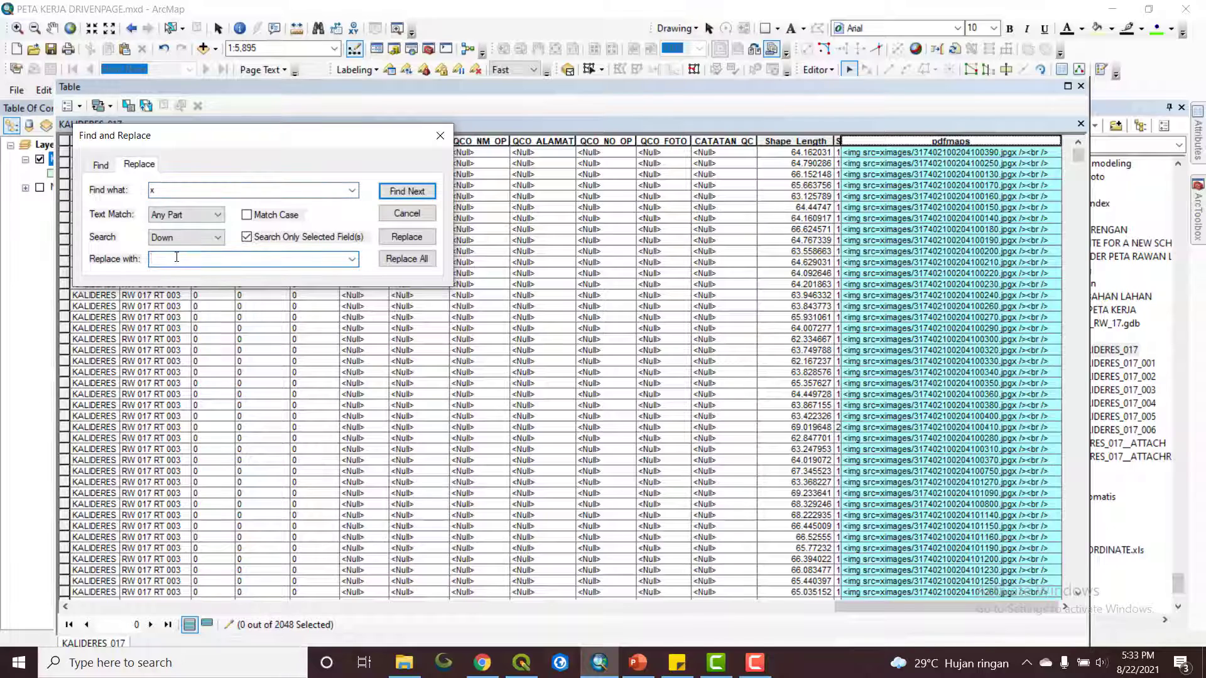
pyautogui.click(408, 260)
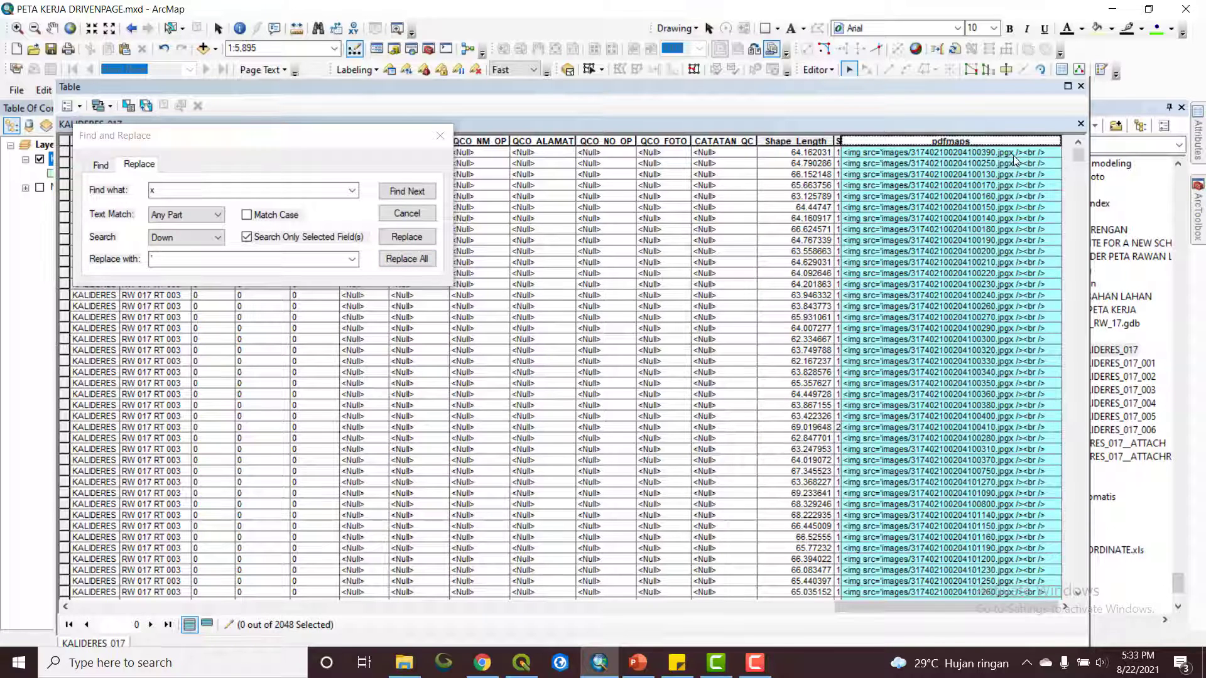
pyautogui.click(409, 261)
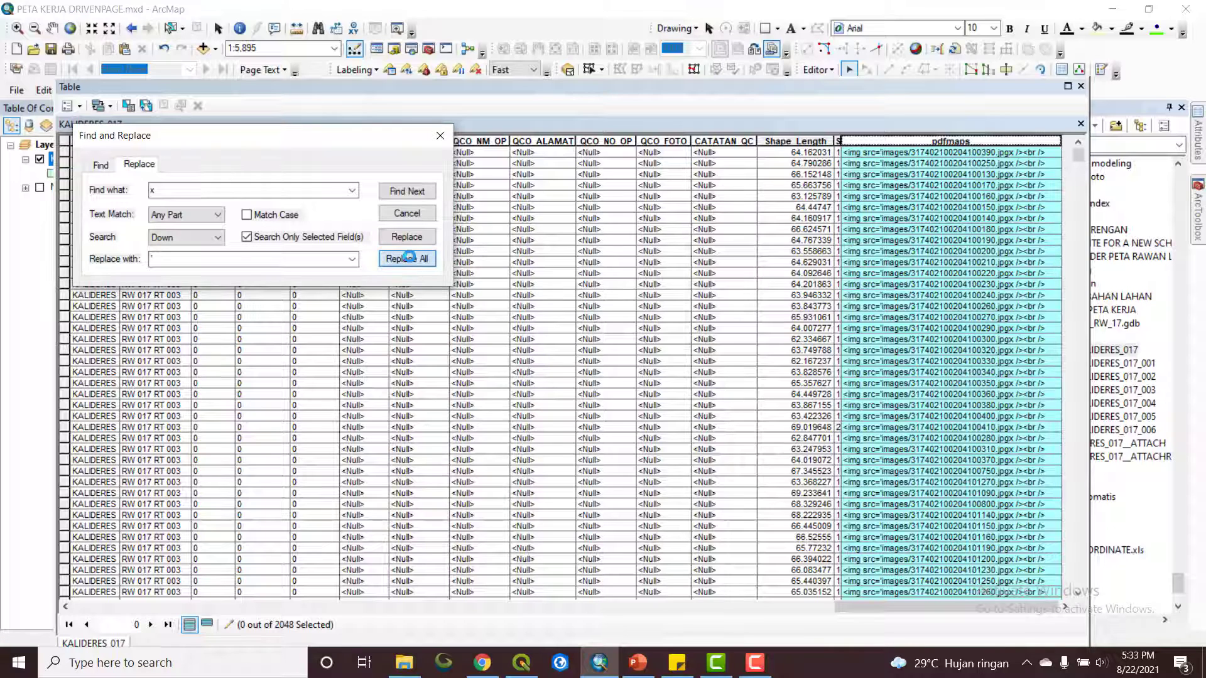
pyautogui.click(439, 136)
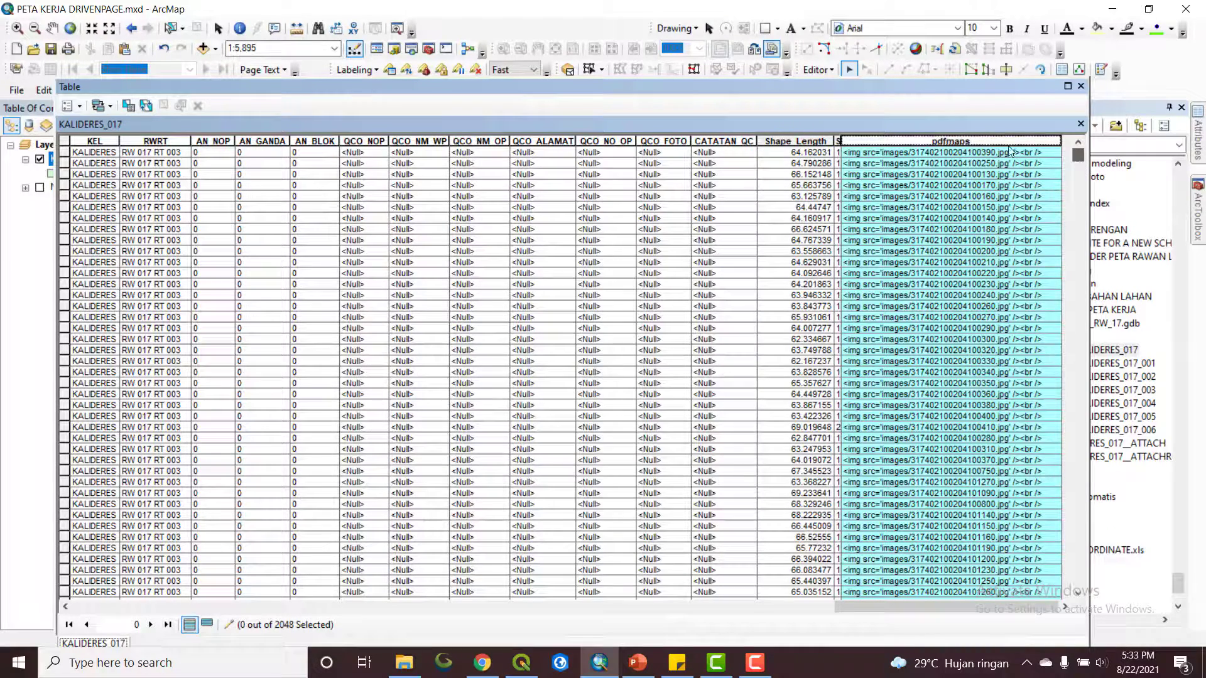
# - Check the img tags down the pdfmaps column and close the attribute table
pyautogui.click(938, 163)
pyautogui.click(873, 153)
pyautogui.scroll(-6, 901, 215)
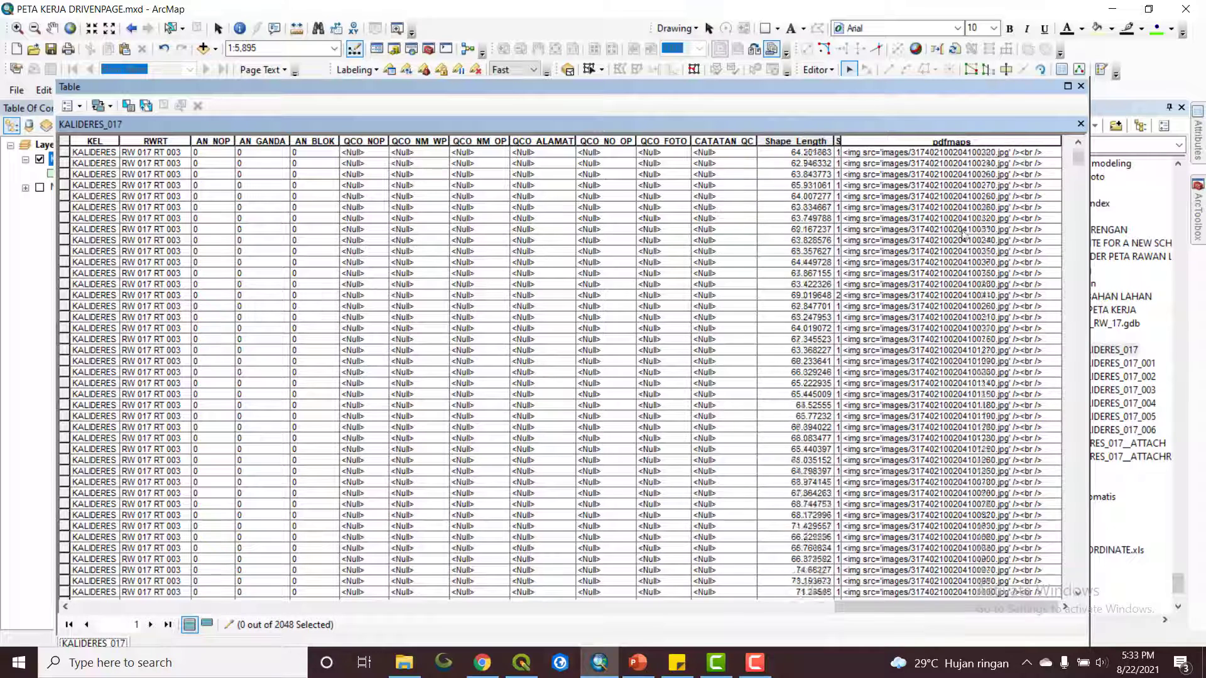
pyautogui.scroll(-11, 1020, 227)
pyautogui.moveTo(1078, 167); pyautogui.dragTo(972, 109)
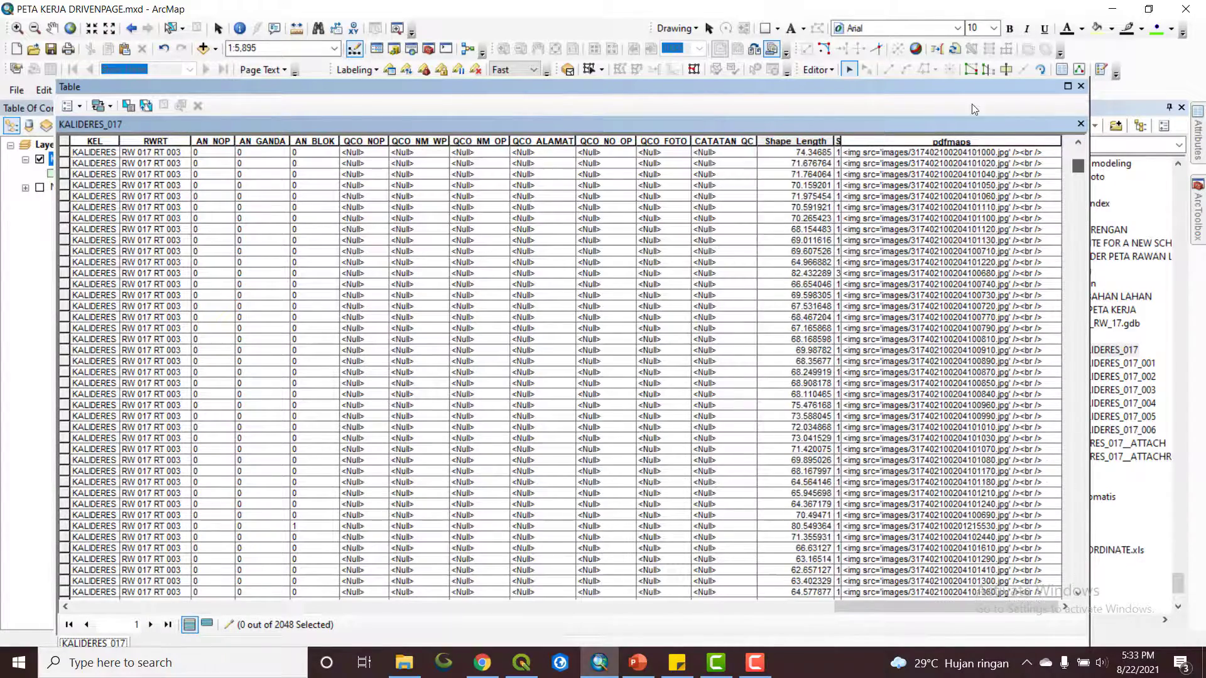
pyautogui.click(1081, 86)
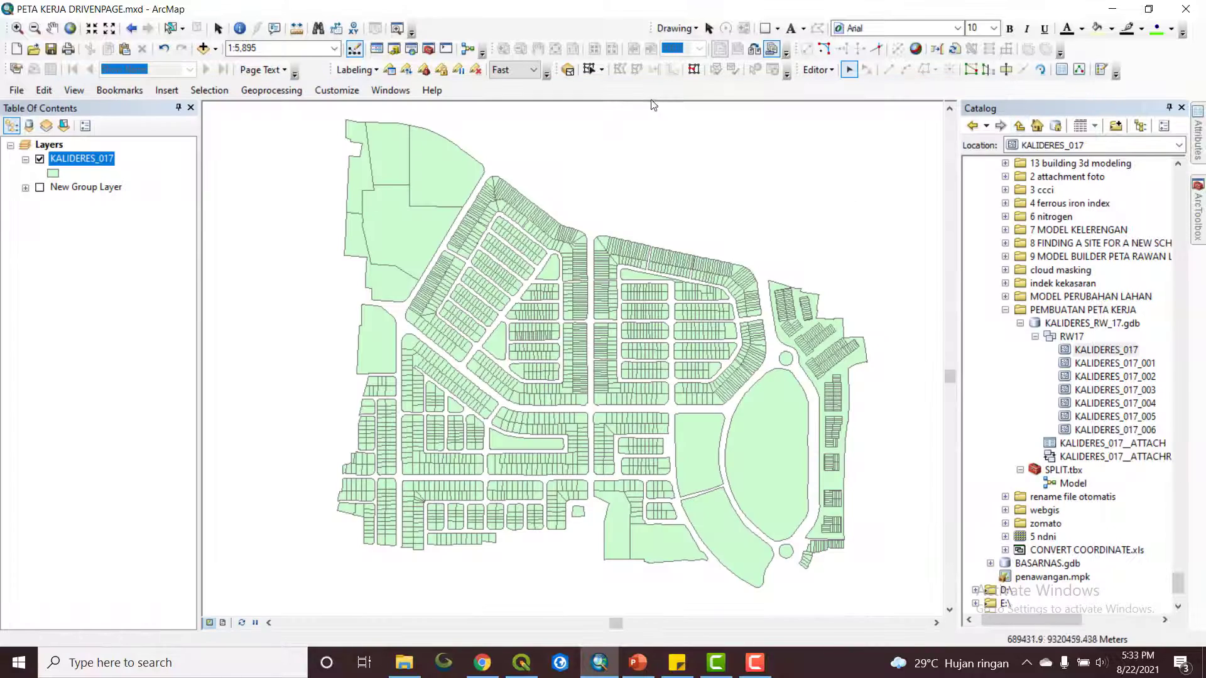
# - Stop the edit session and save the edits to KALIDERES_017
pyautogui.click(817, 69)
pyautogui.click(835, 79)
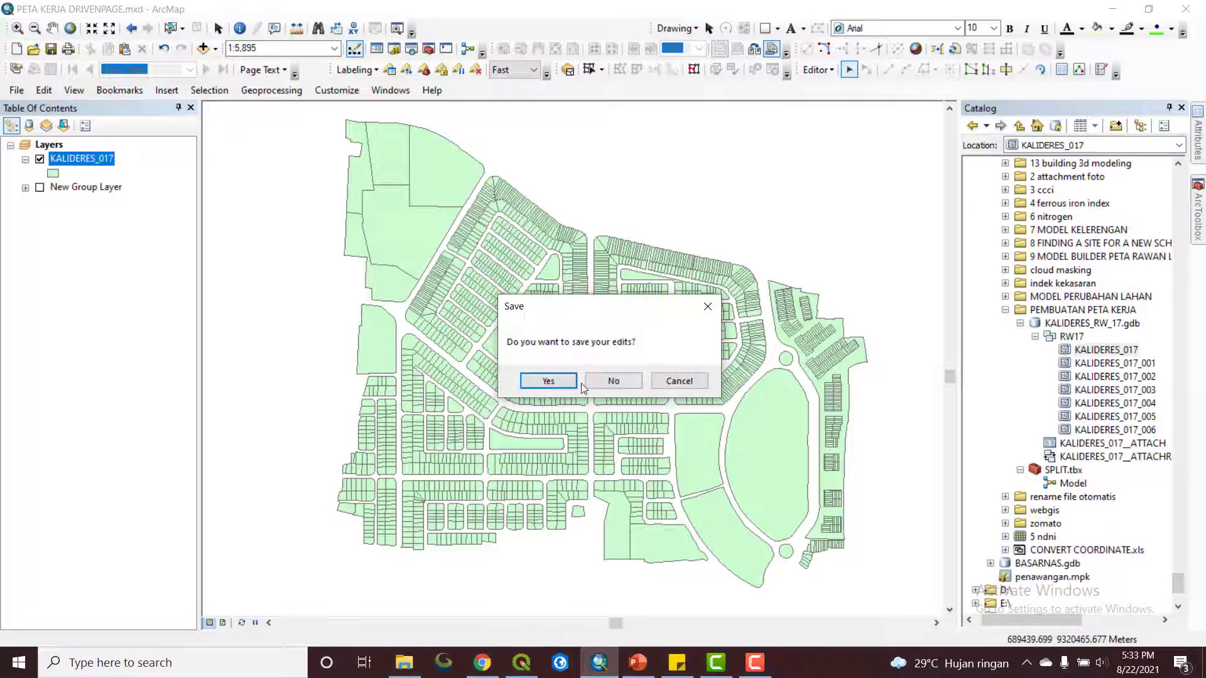
pyautogui.click(546, 382)
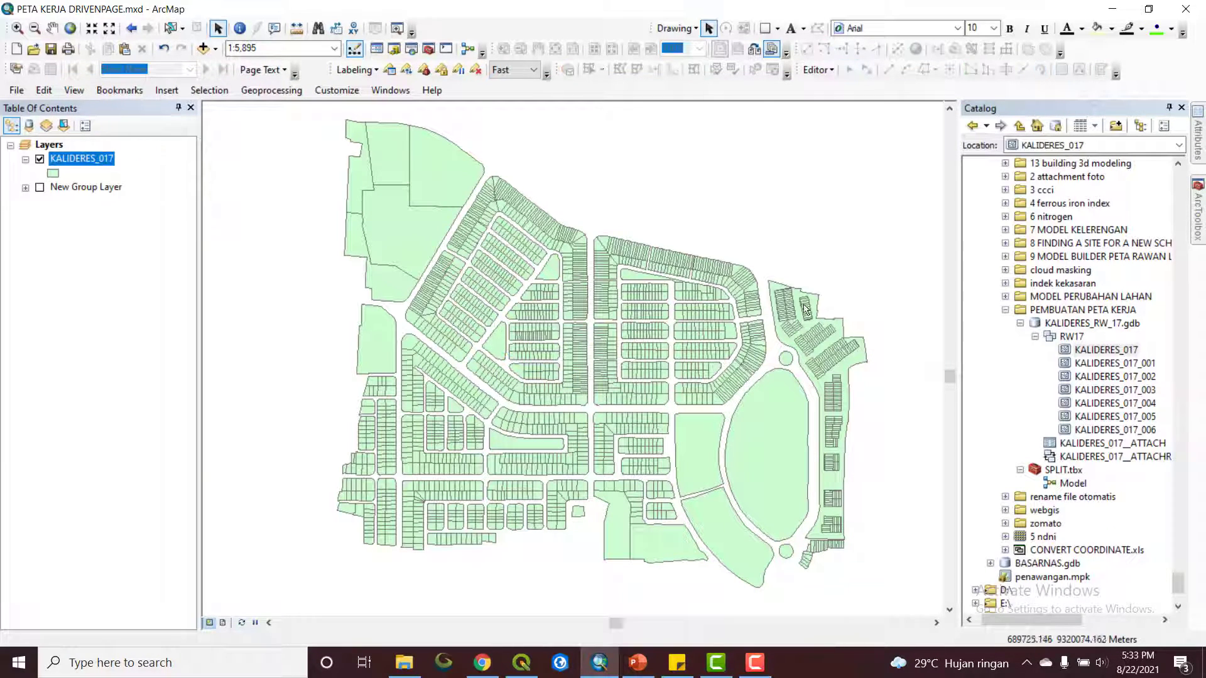
# - Check the workflow slide in PowerPoint, return to ArcMap and open the Feature To Point tool with KALIDERES_017 as input
pyautogui.click(637, 662)
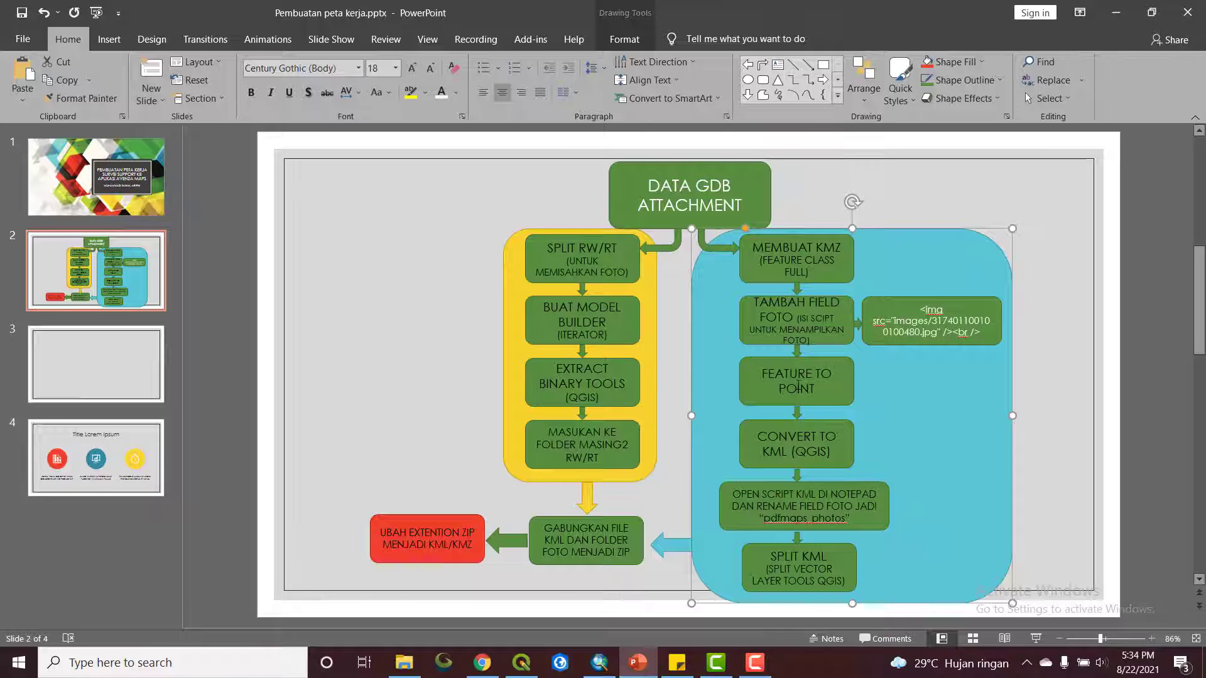
pyautogui.click(600, 662)
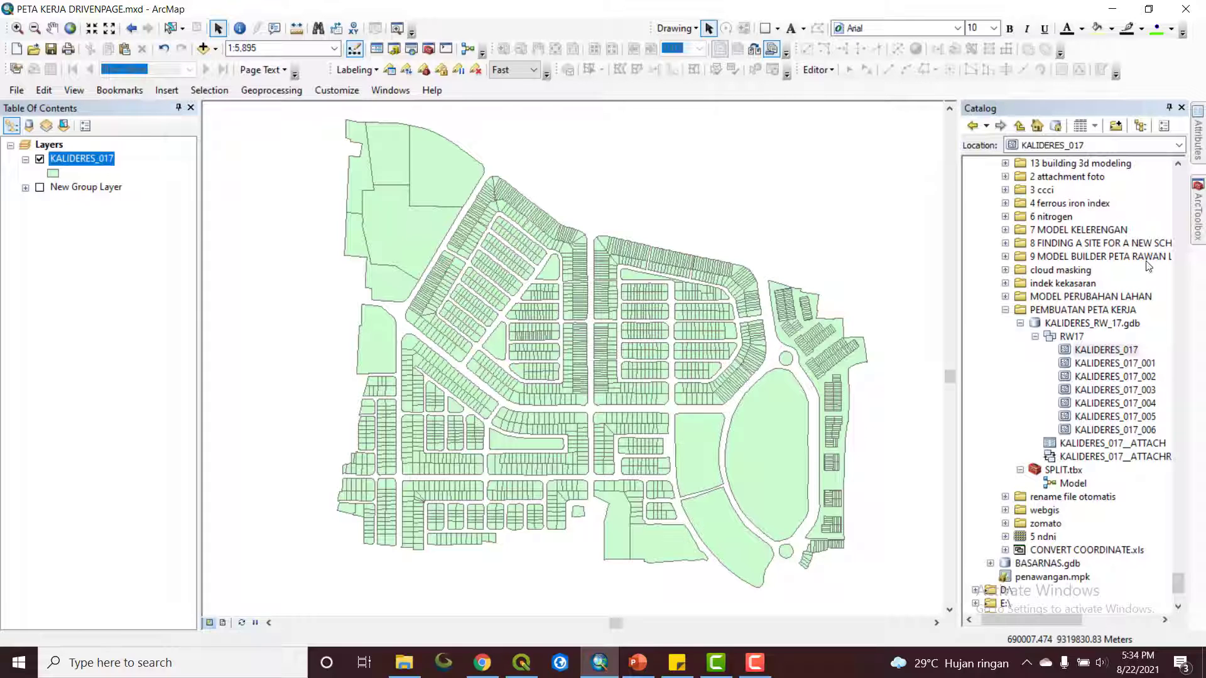
pyautogui.click(1195, 218)
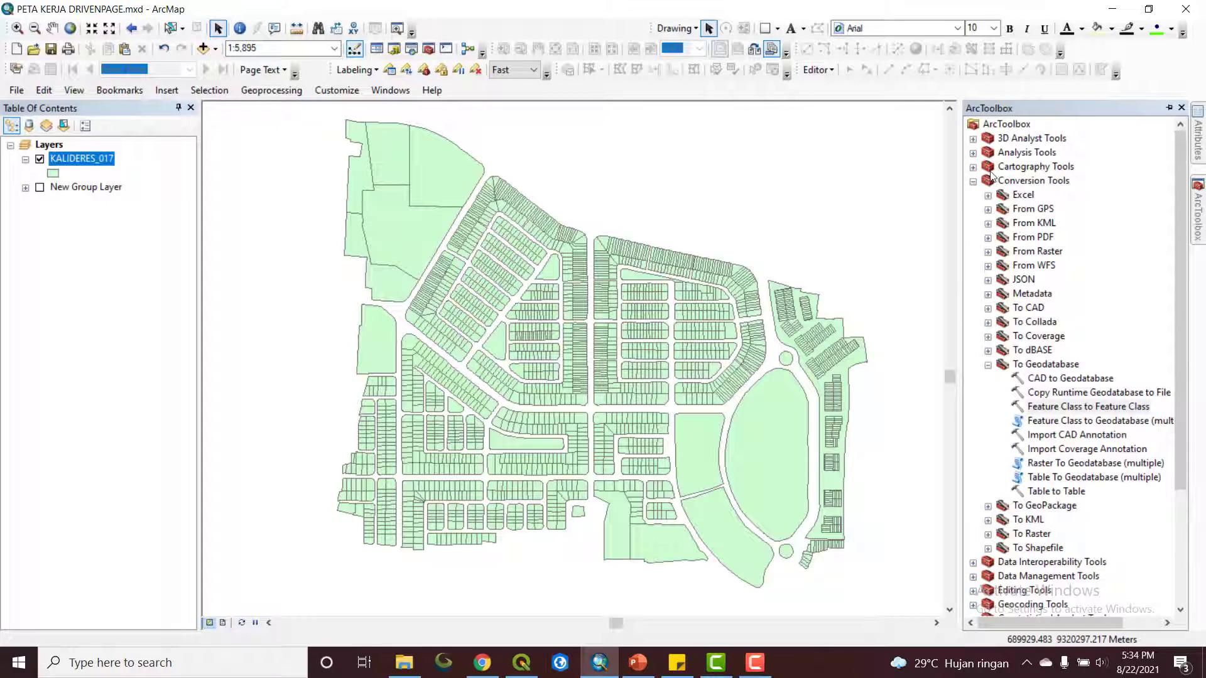
pyautogui.click(972, 182)
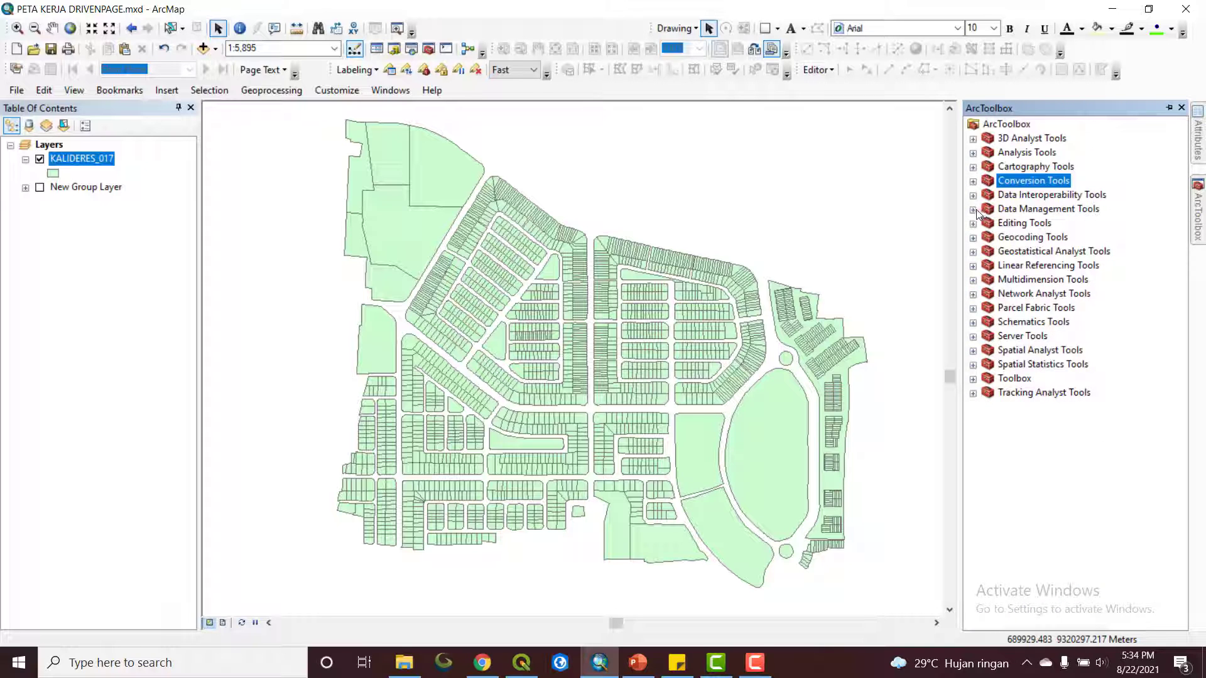
pyautogui.click(973, 209)
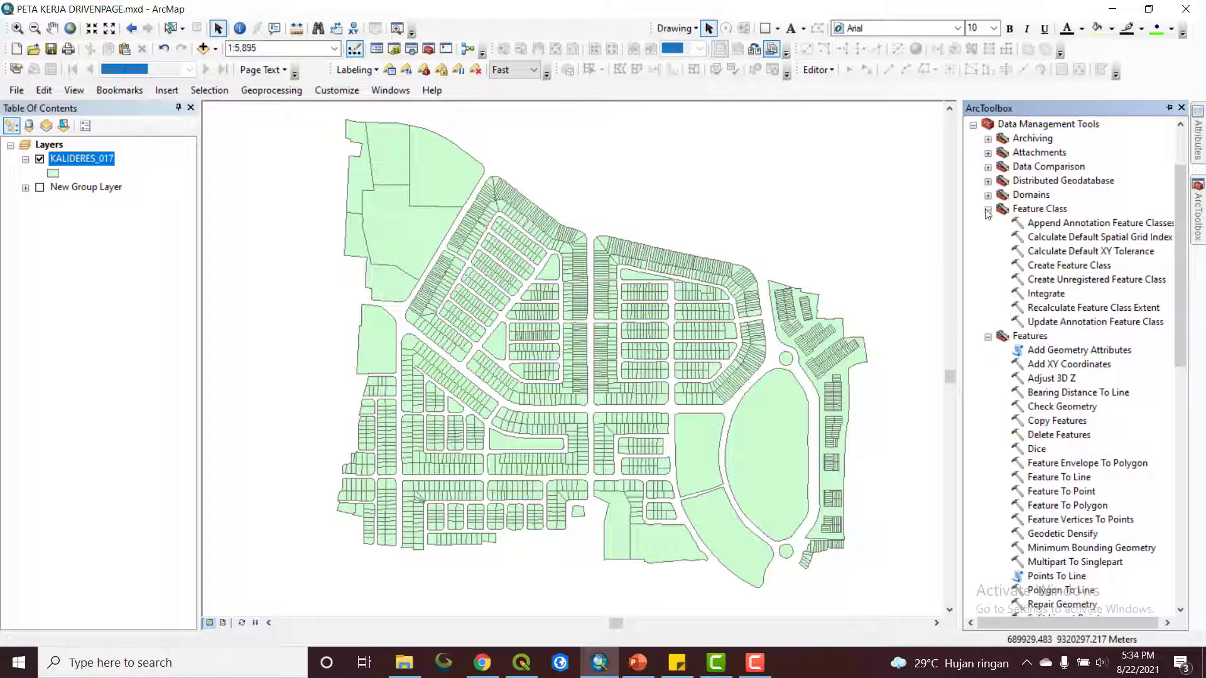
pyautogui.click(987, 210)
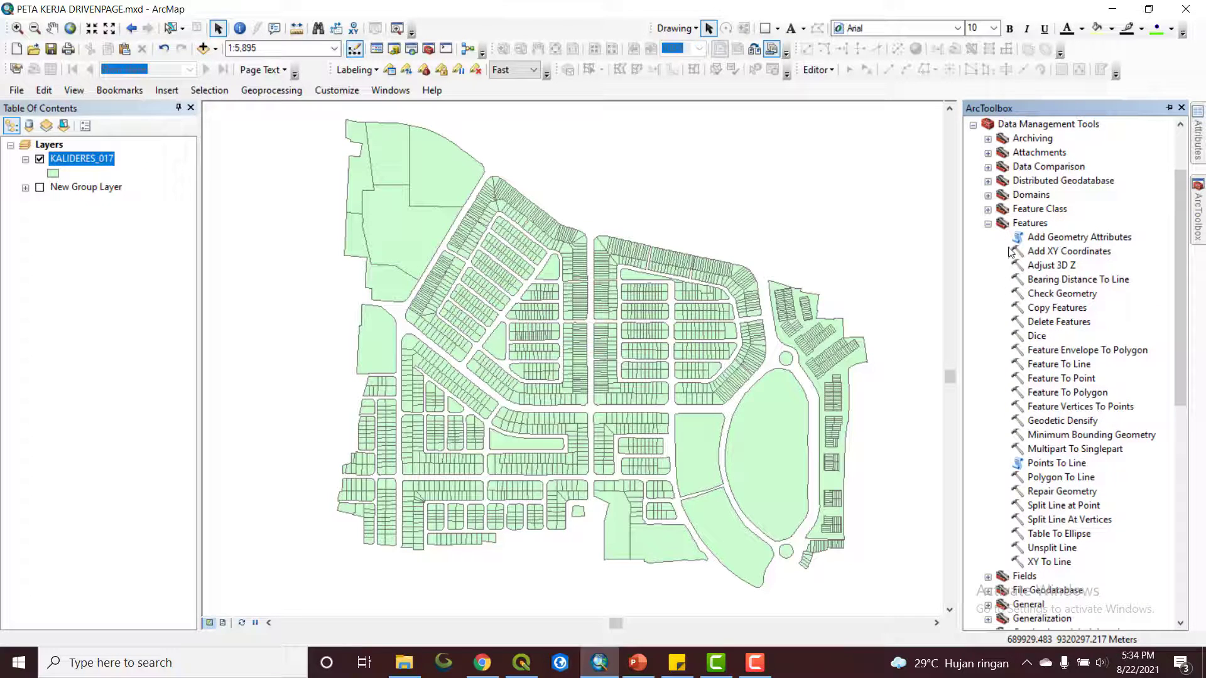
pyautogui.doubleClick(1066, 378)
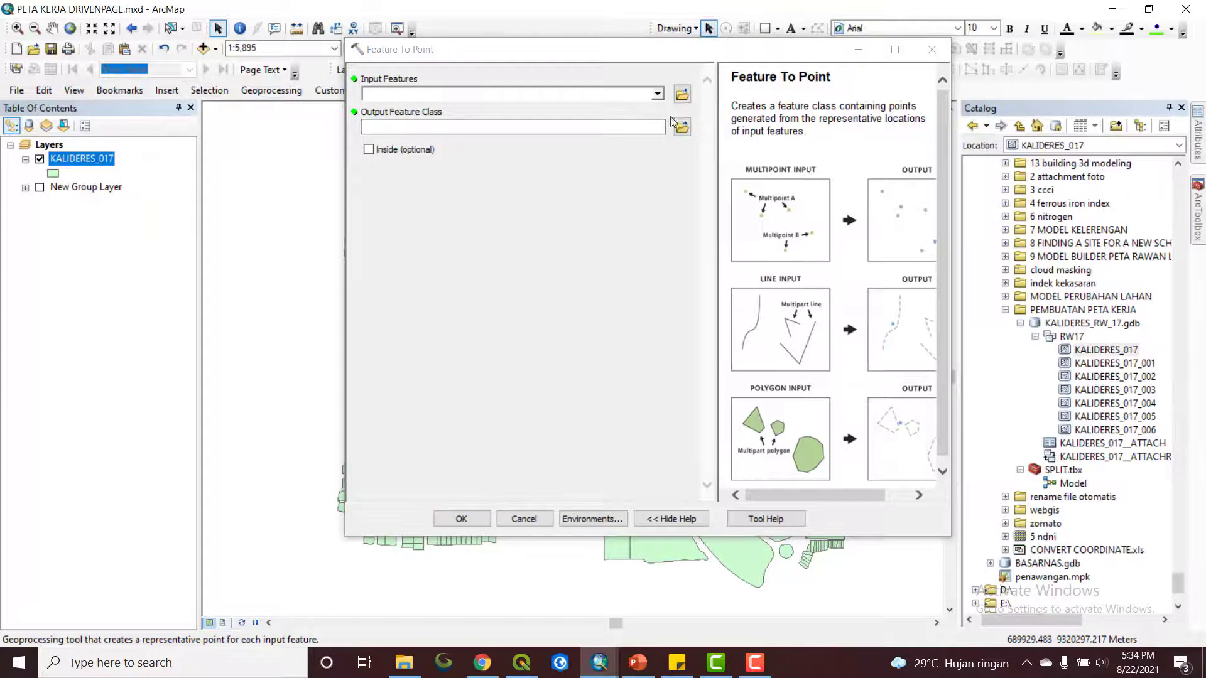
pyautogui.click(657, 93)
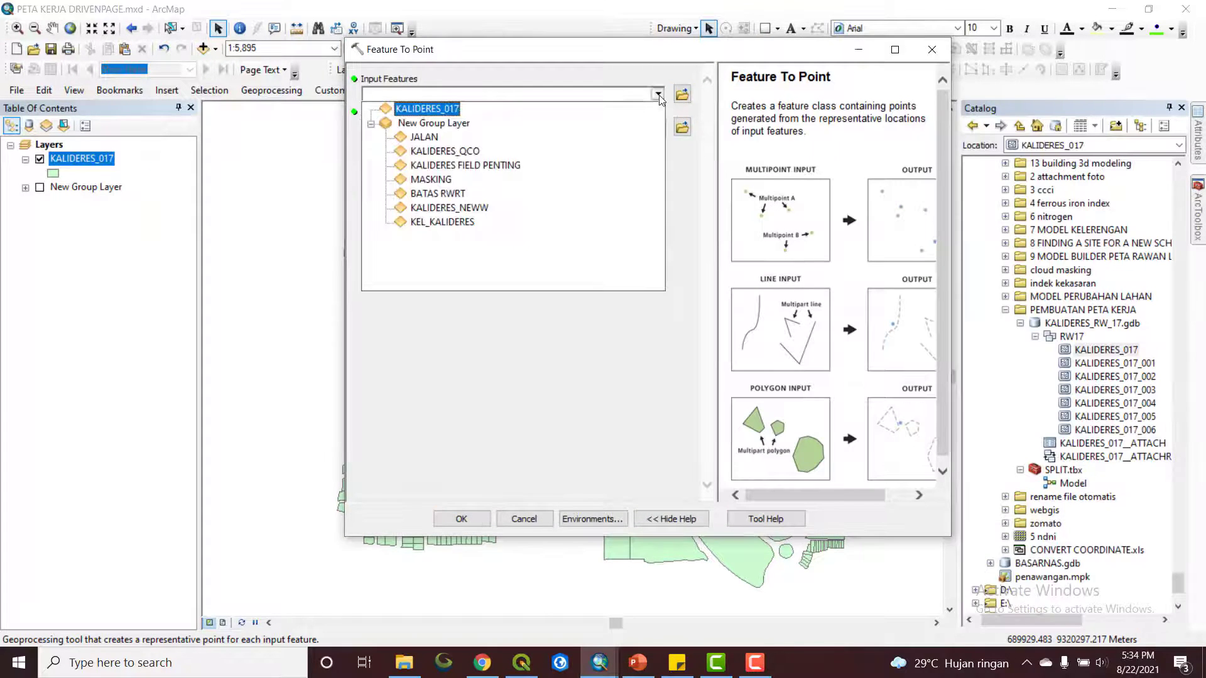
pyautogui.click(451, 110)
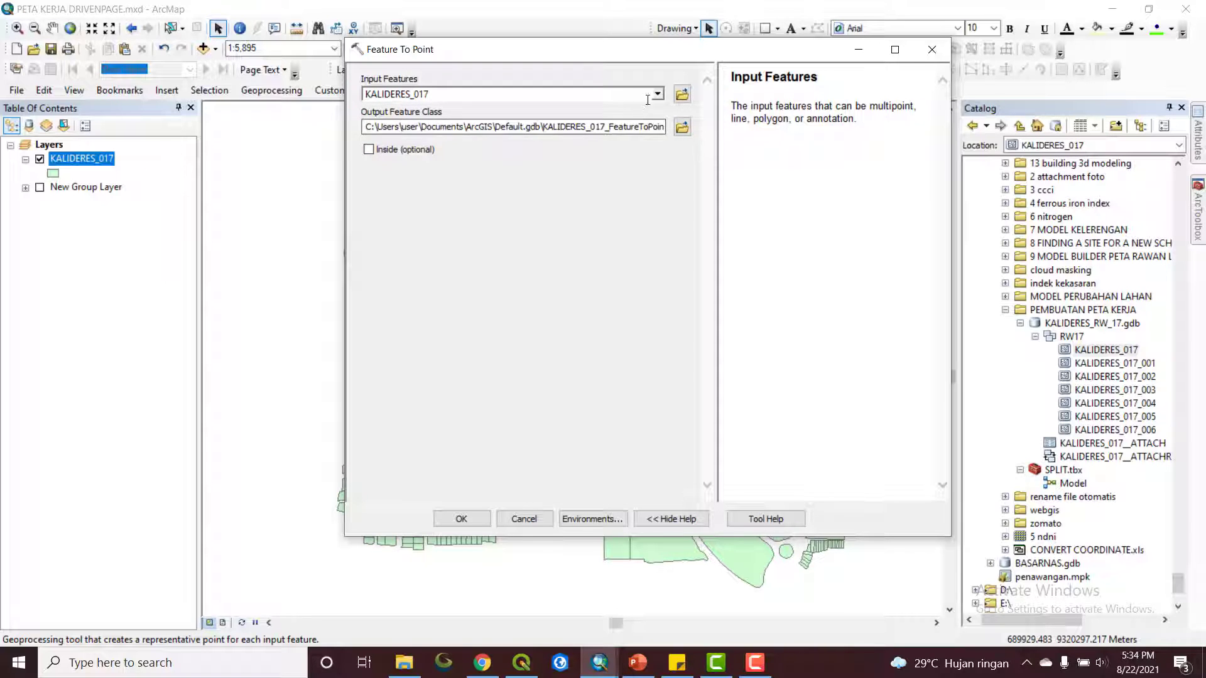
# - Browse for the output feature class location to the PEMBUATAN PETA KERJA folder inside YOUTUBE
pyautogui.click(683, 128)
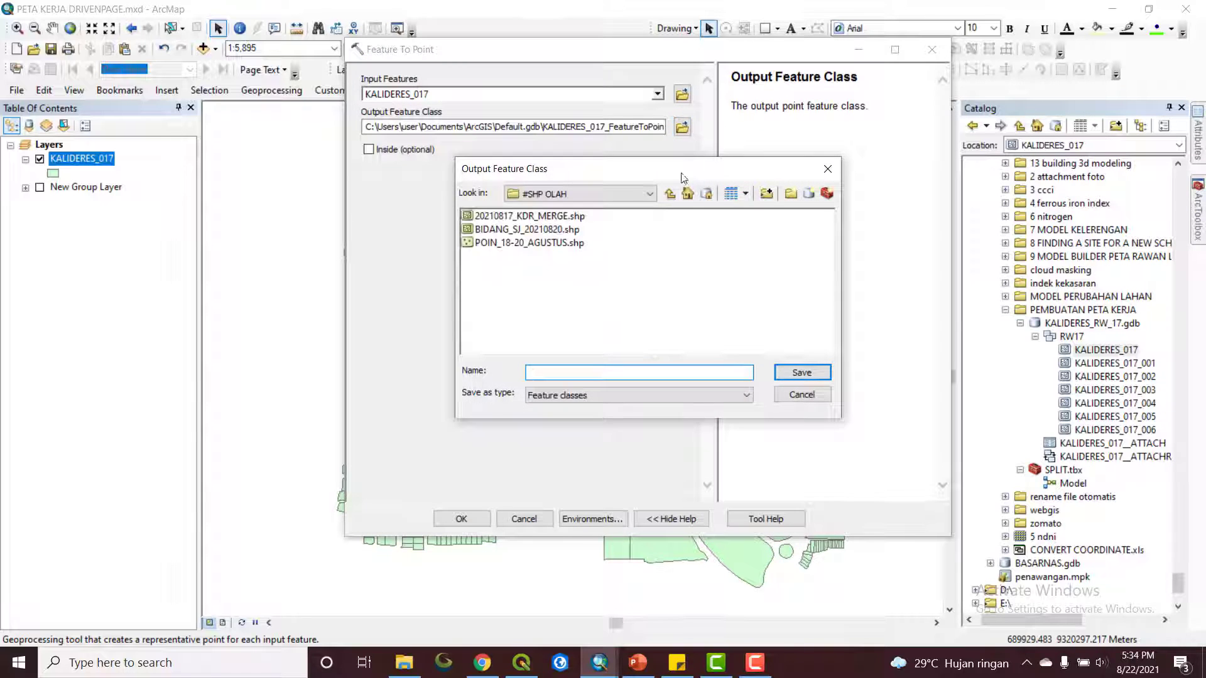
pyautogui.click(649, 194)
pyautogui.click(540, 232)
pyautogui.scroll(-5, 628, 313)
pyautogui.doubleClick(502, 217)
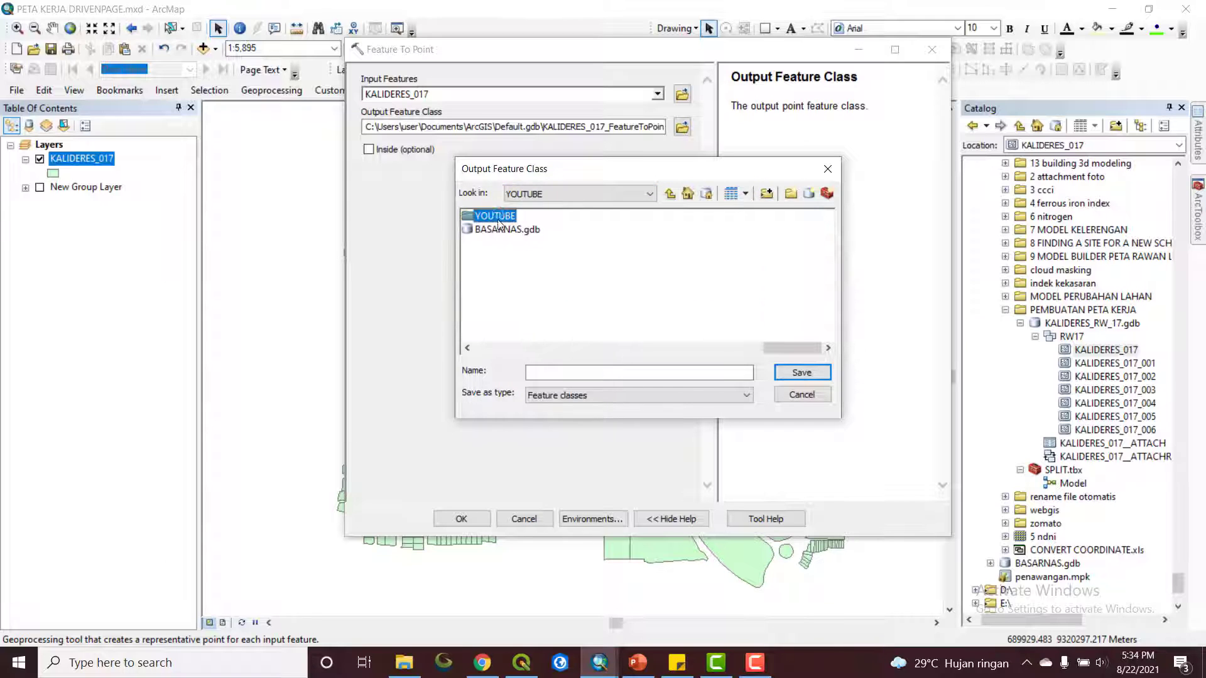
pyautogui.scroll(-5, 700, 308)
pyautogui.scroll(5, 703, 277)
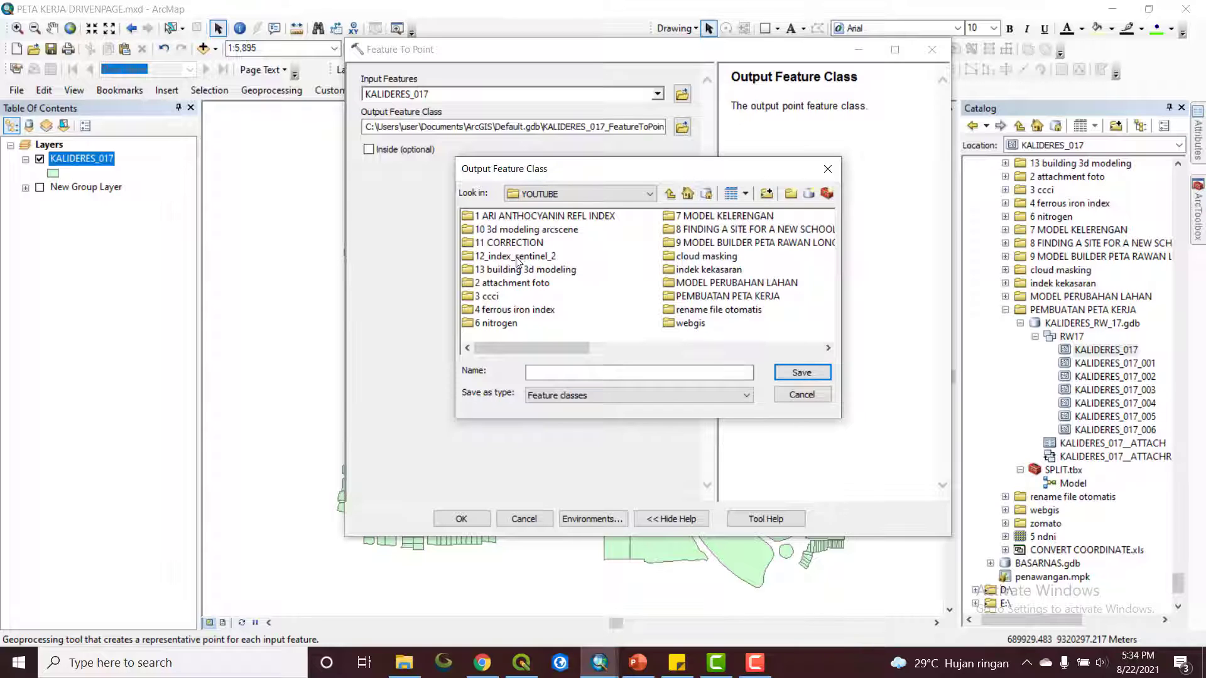
pyautogui.doubleClick(711, 297)
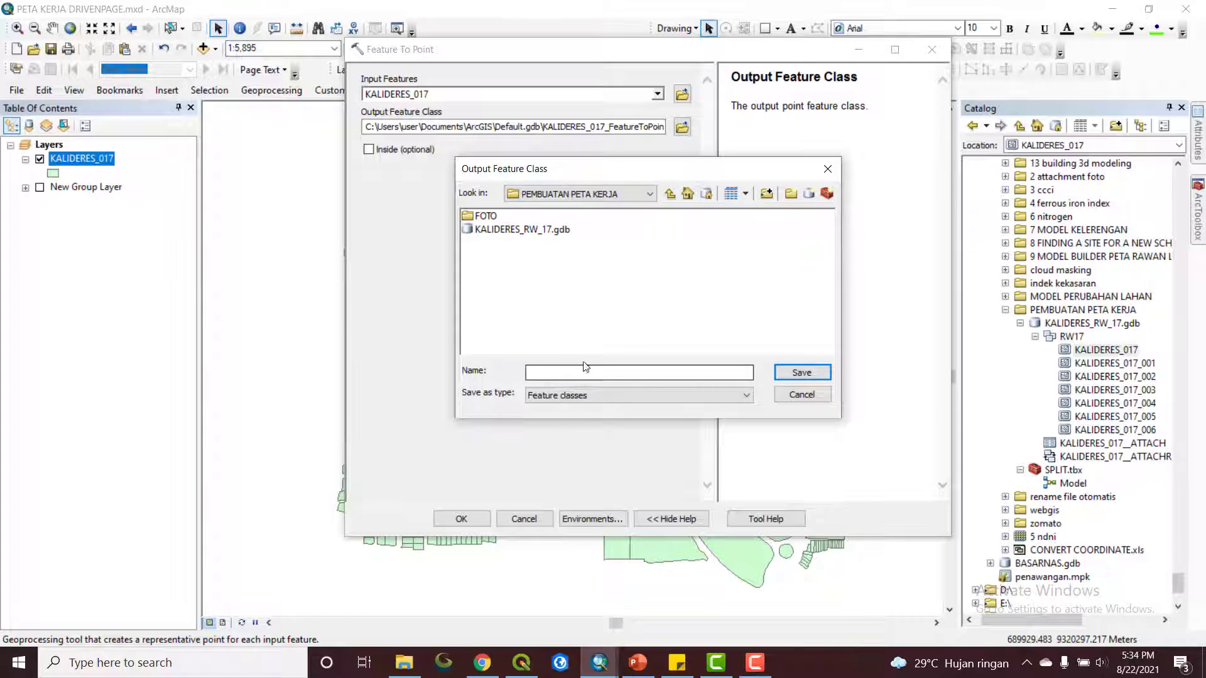
# - Create a new folder named point inside the PEMBUATAN PETA KERJA folder
pyautogui.click(788, 196)
pyautogui.write('poin')
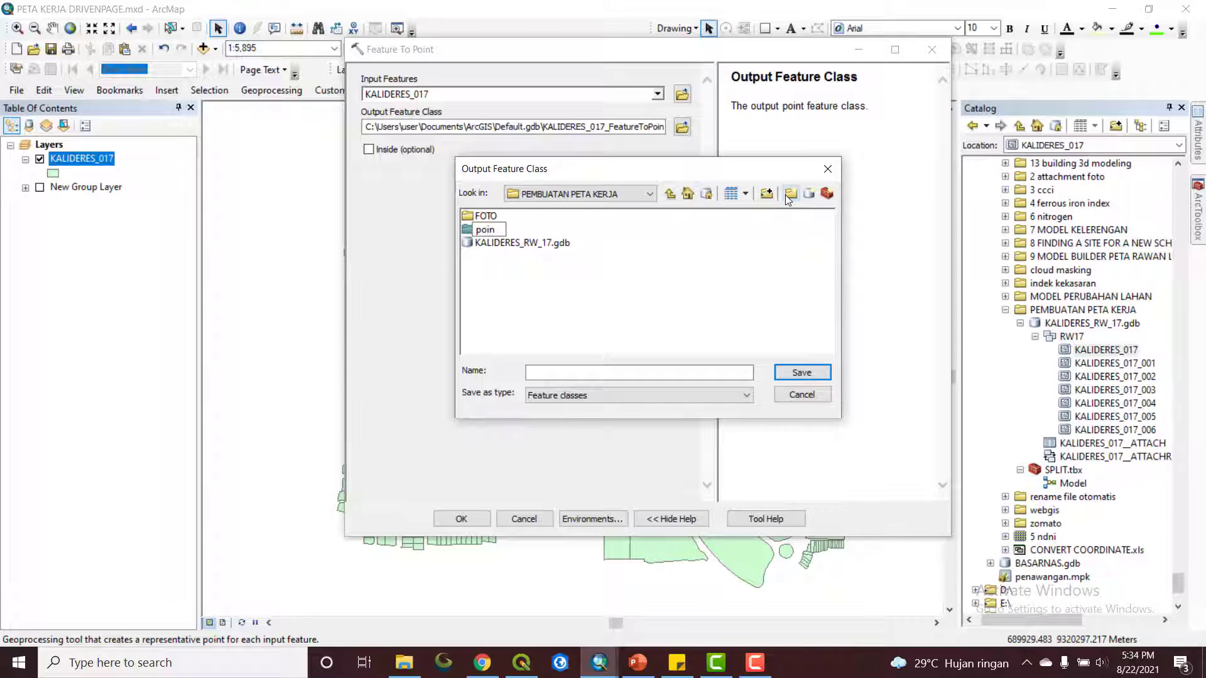
pyautogui.write('t')
pyautogui.press('Return')
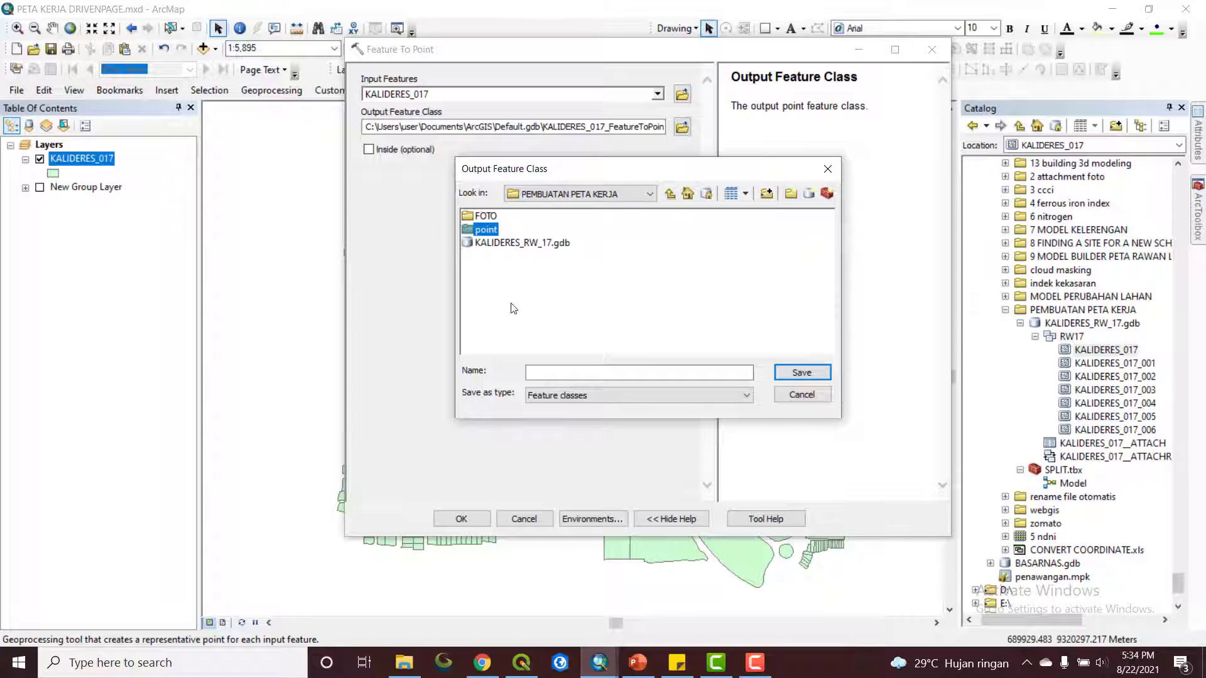
# - Save the output as point17 in the new point folder and run Feature To Point
pyautogui.doubleClick(484, 230)
pyautogui.click(561, 374)
pyautogui.write('p')
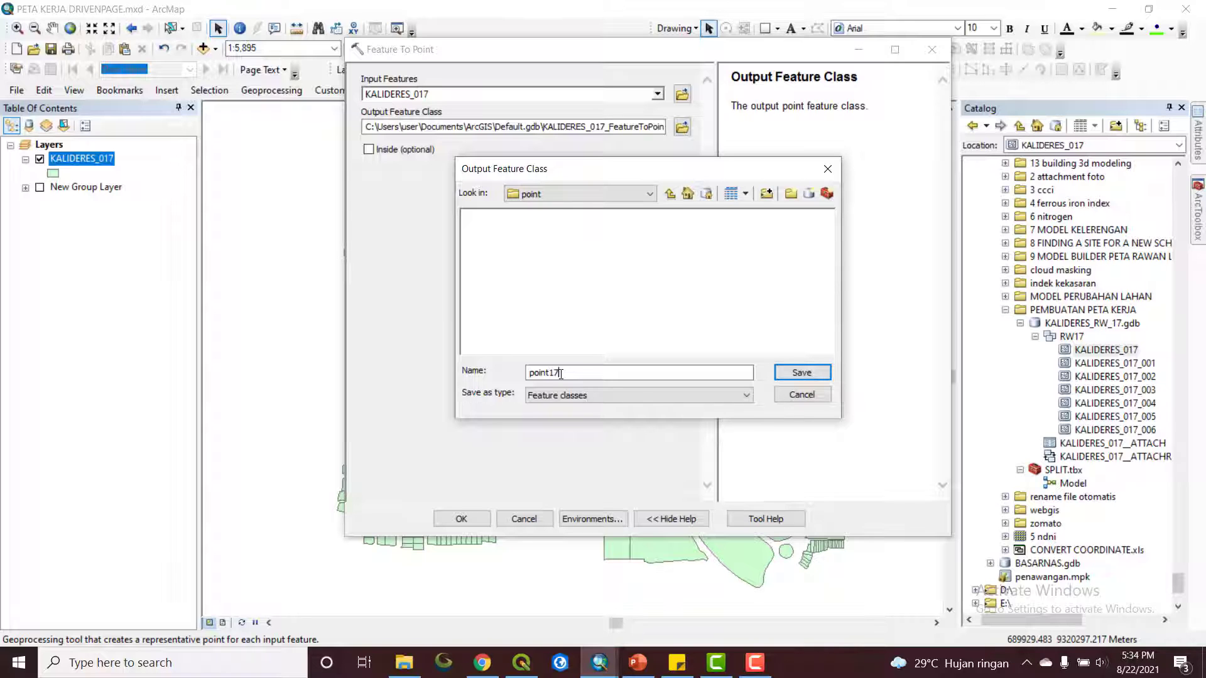
pyautogui.write('oint17')
pyautogui.click(810, 371)
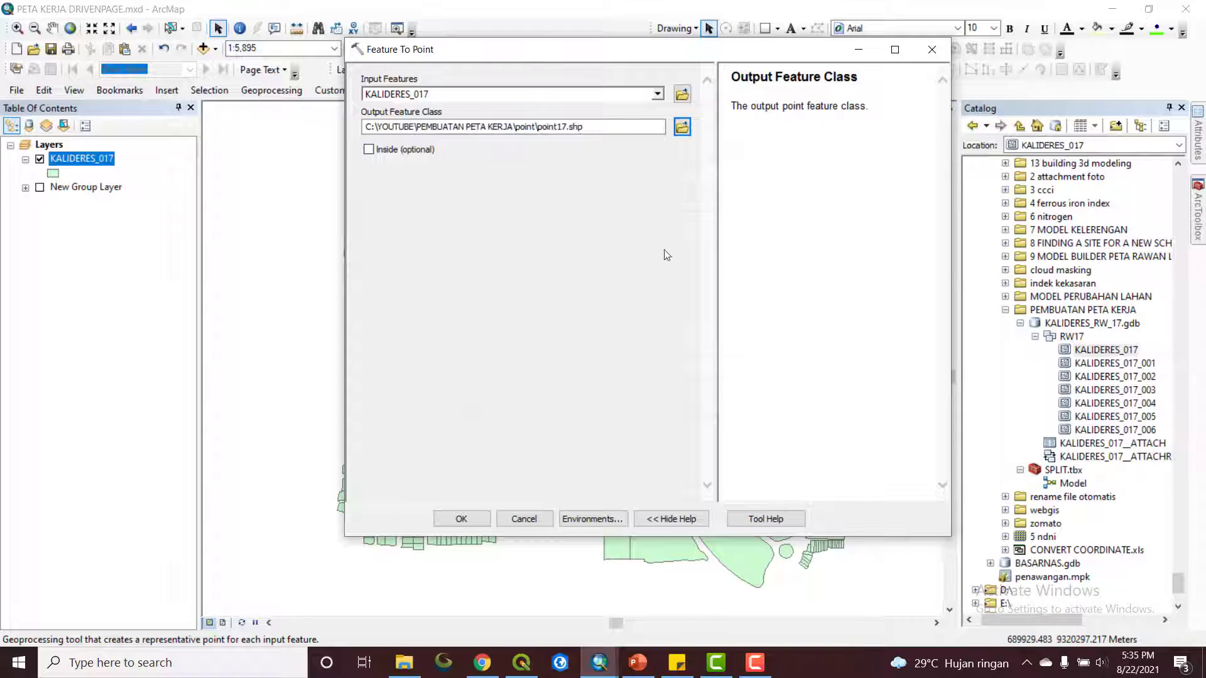
pyautogui.click(465, 520)
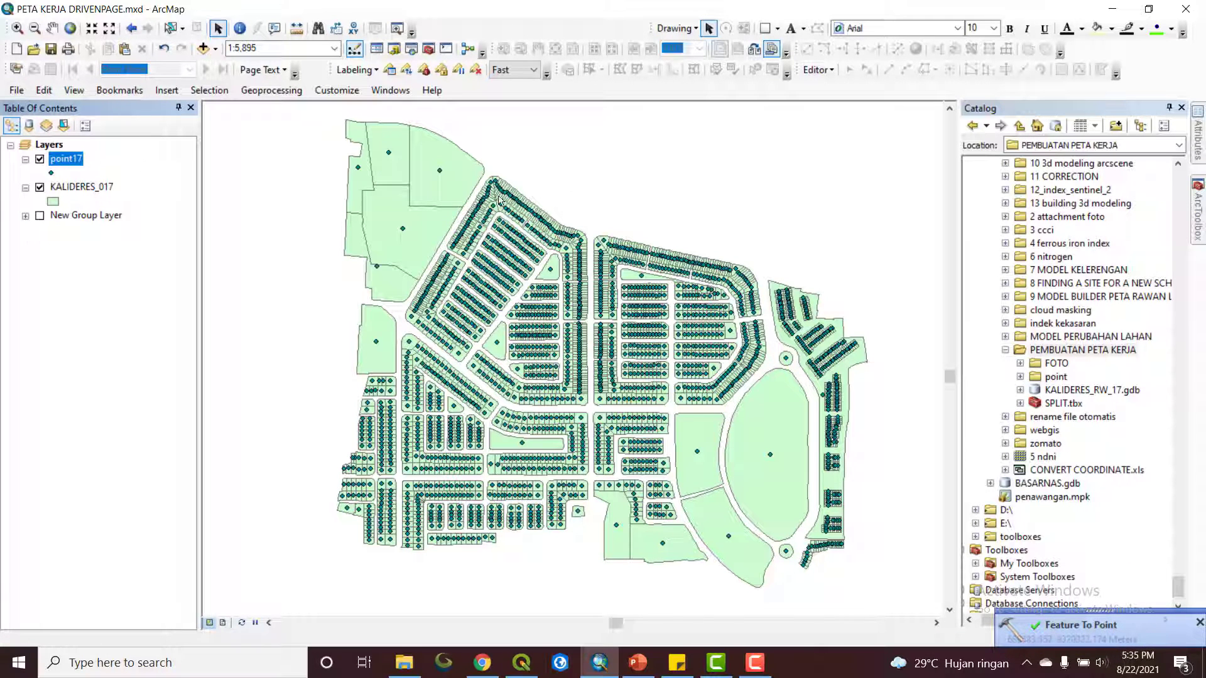
# - Open the point17 attribute table and examine the img tags in its pdfmaps field
pyautogui.rightClick(73, 158)
pyautogui.click(107, 204)
pyautogui.moveTo(477, 606); pyautogui.dragTo(1011, 666)
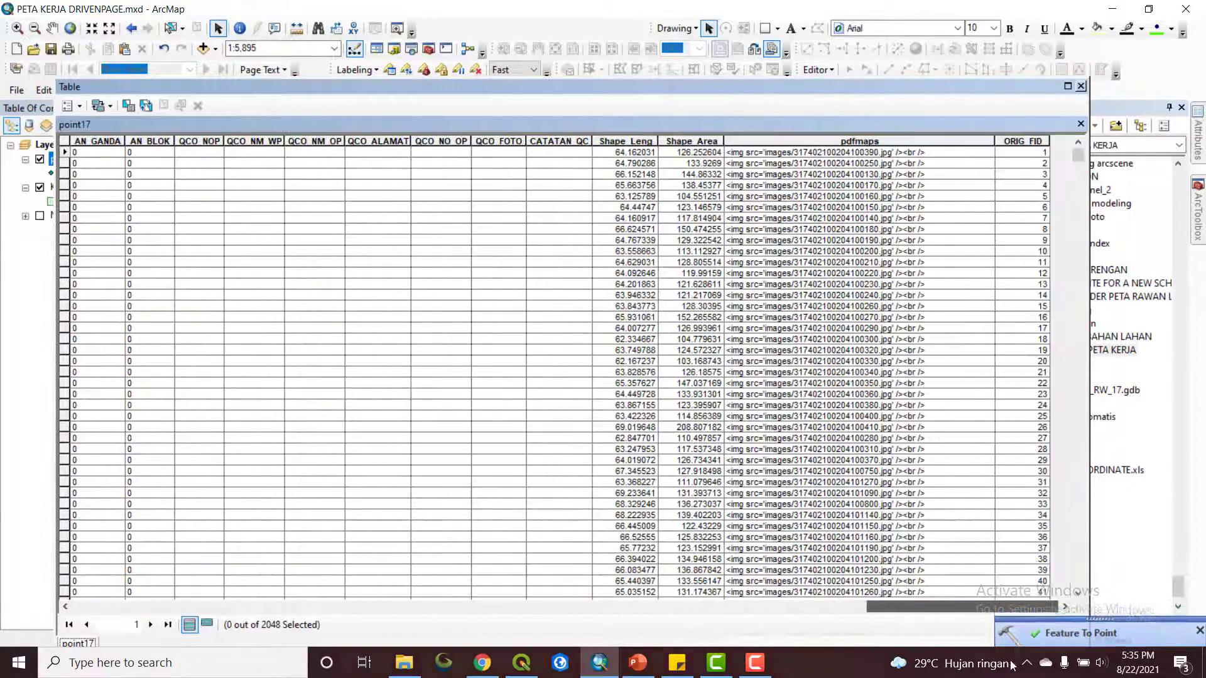
pyautogui.scroll(-16, 842, 408)
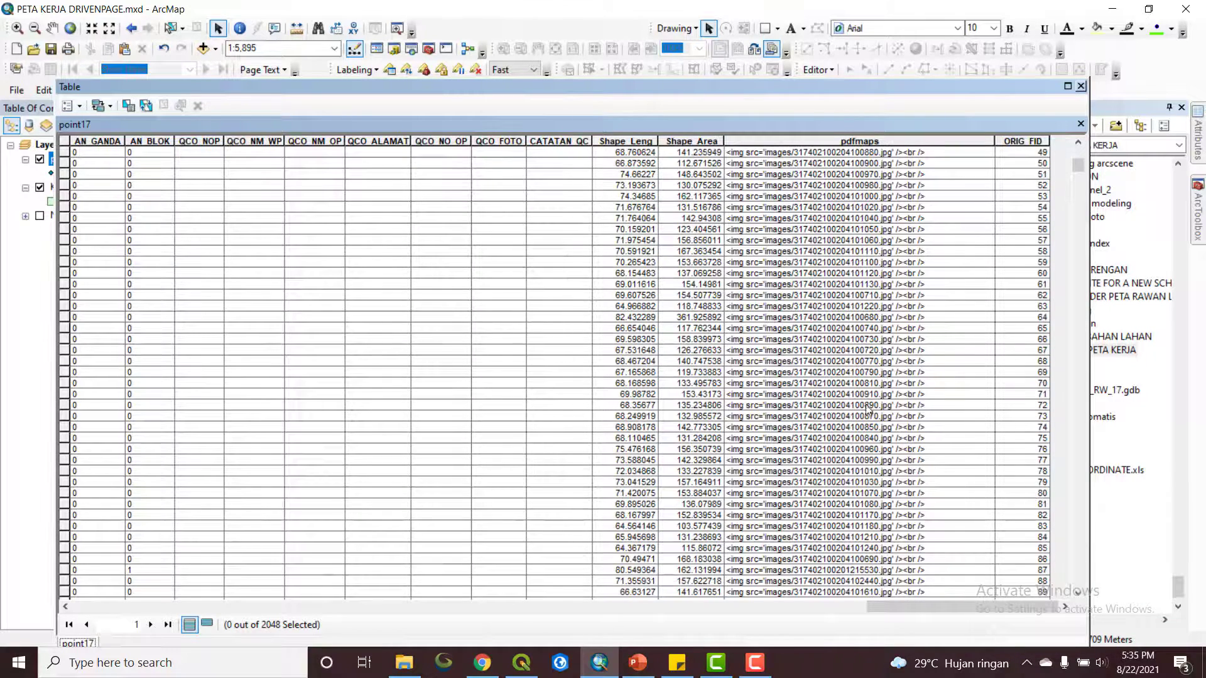
pyautogui.click(846, 144)
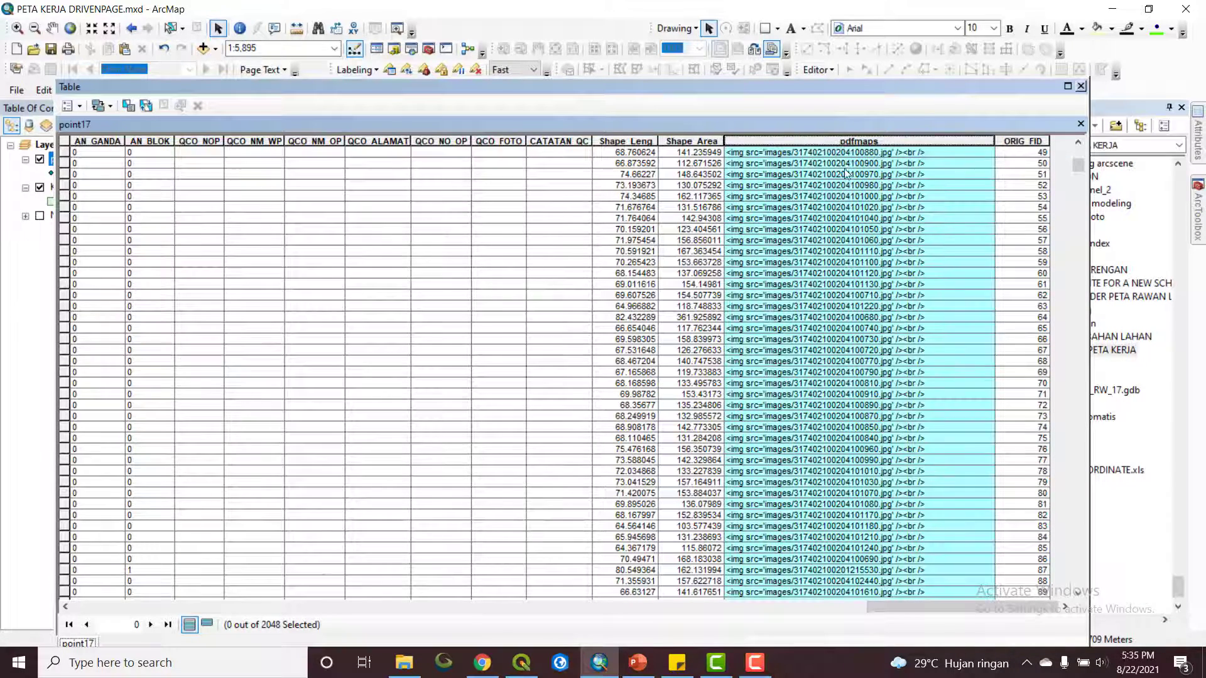
pyautogui.click(797, 153)
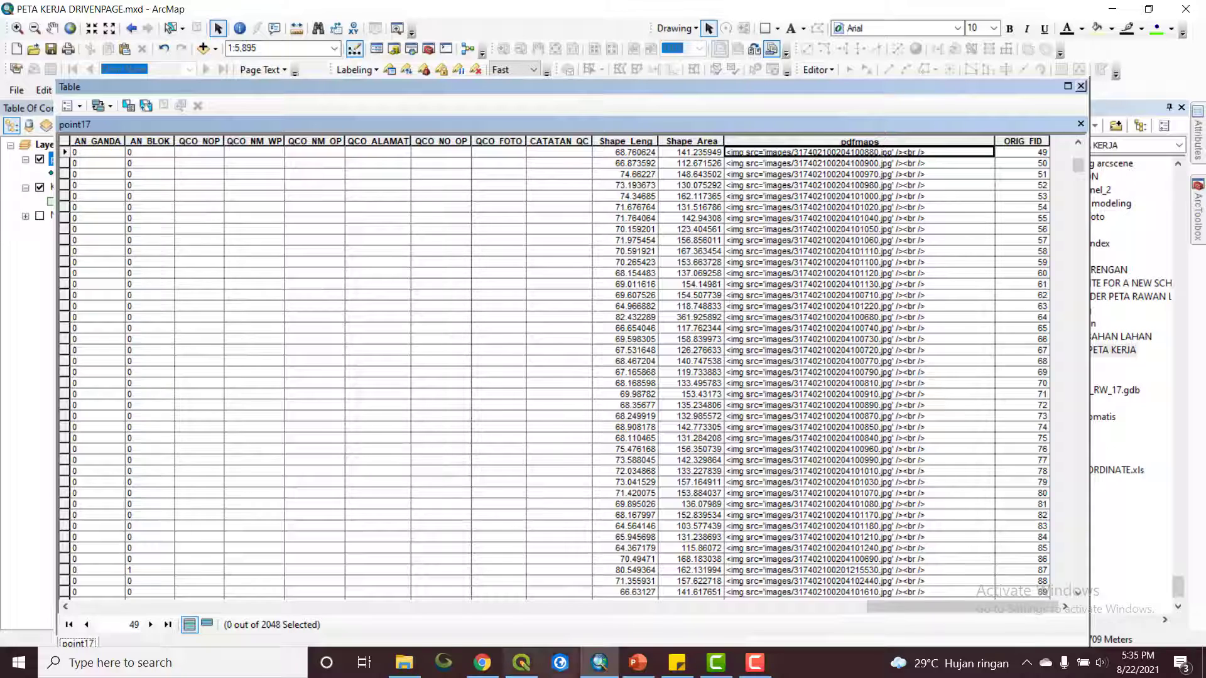
# - Switch to File Explorer and view the house photos in FOTO's RW17RT1 subfolder
pyautogui.click(403, 662)
pyautogui.doubleClick(231, 170)
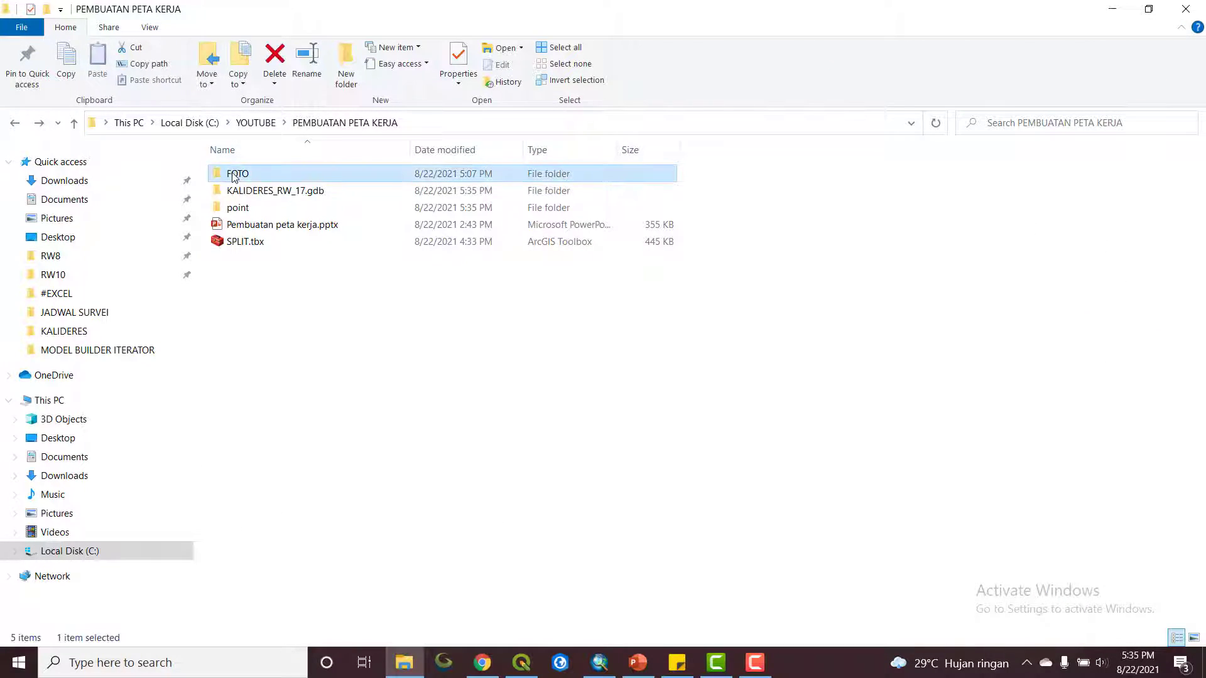
pyautogui.doubleClick(264, 175)
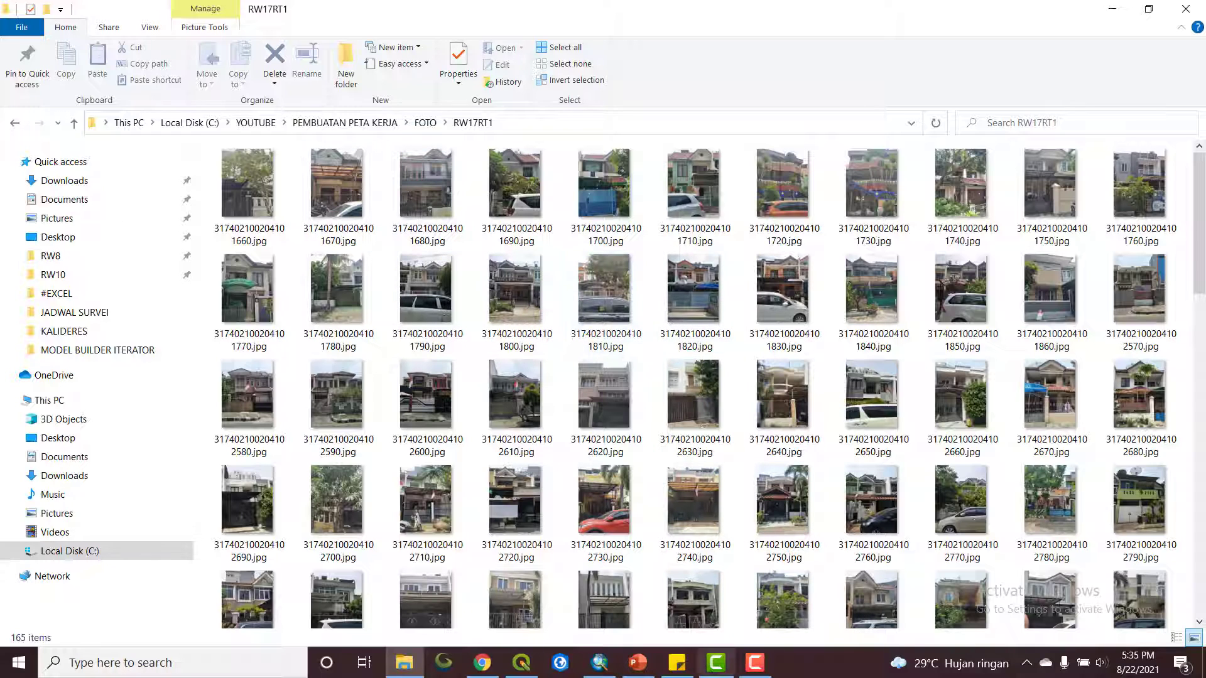
# - Return to ArcMap by way of QGIS, review the pdfmaps values in the point17 table again and close the table
pyautogui.click(526, 667)
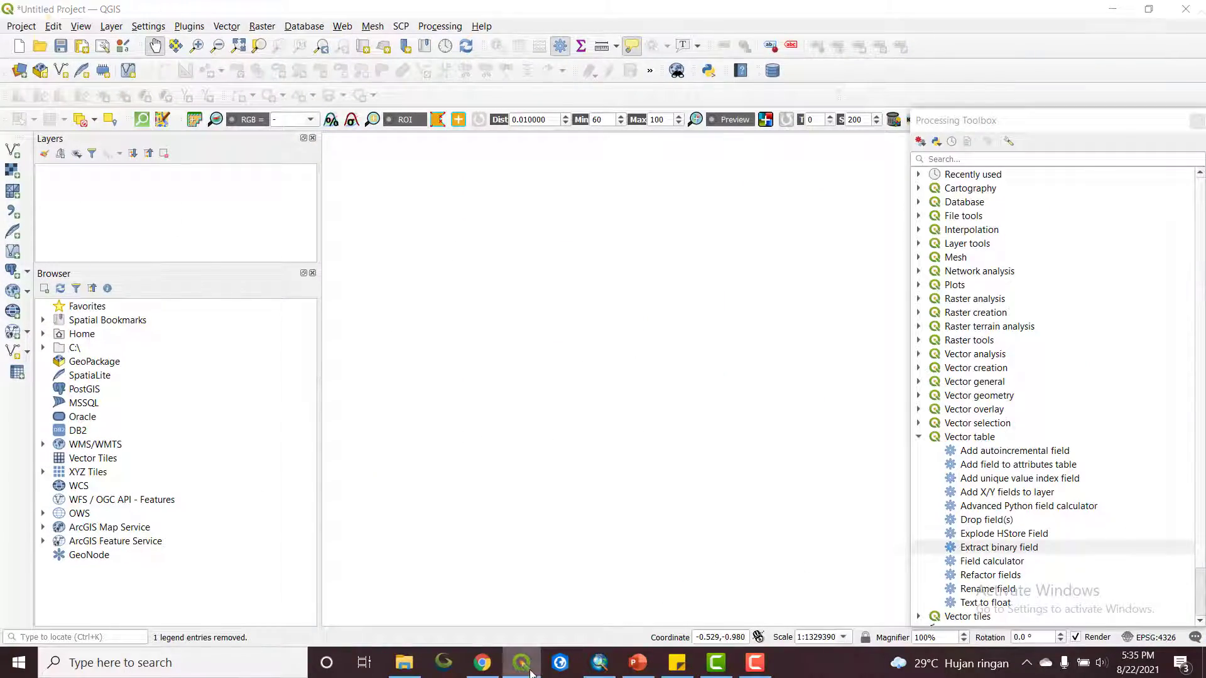
pyautogui.click(522, 662)
pyautogui.click(600, 663)
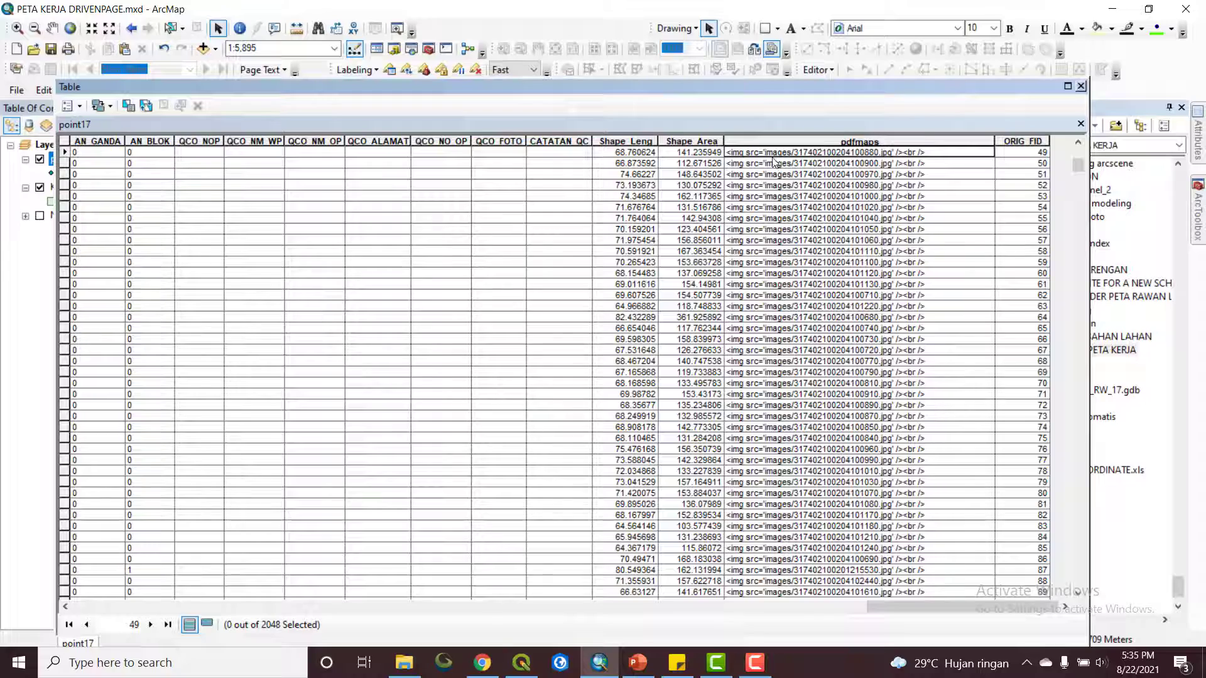
pyautogui.scroll(-6, 874, 244)
pyautogui.scroll(7, 874, 245)
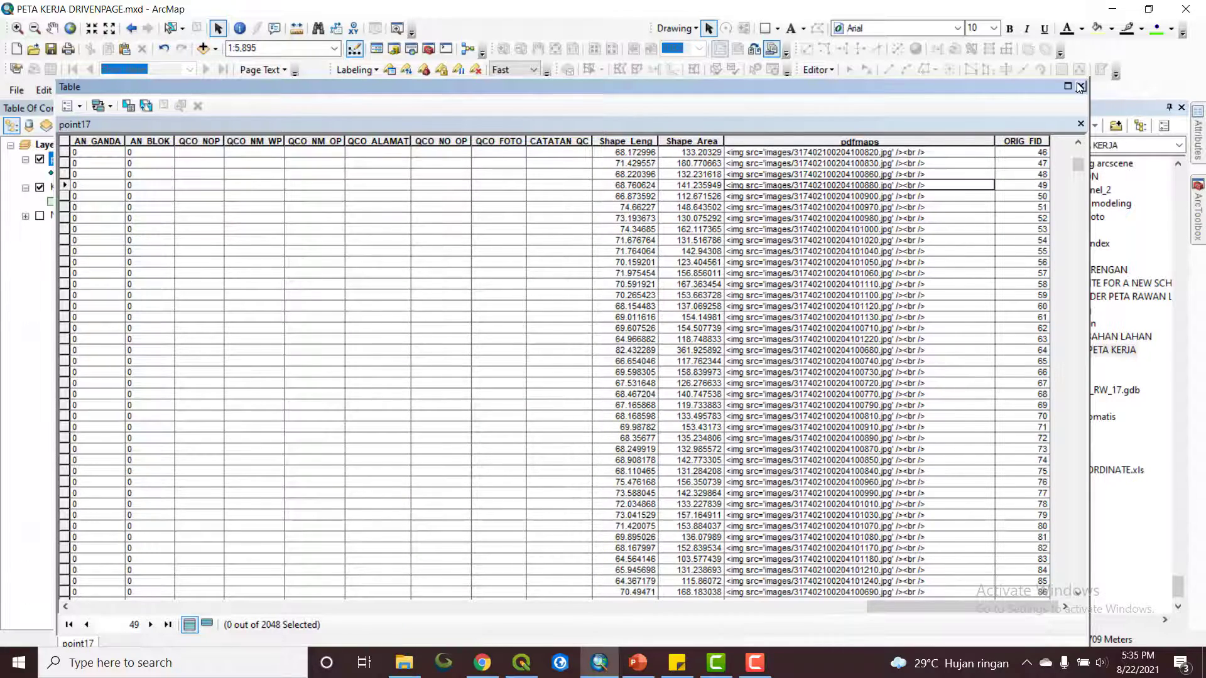
pyautogui.click(1082, 88)
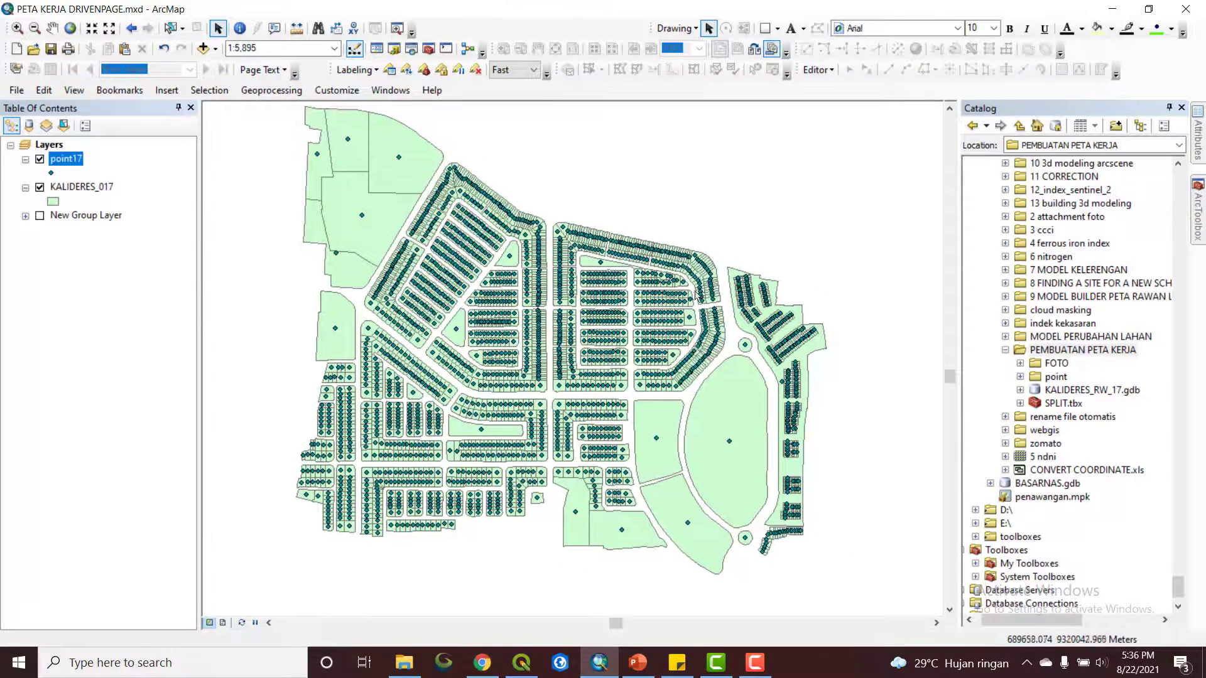
# - Check the KML conversion stage on the PowerPoint workflow slide and return to ArcMap
pyautogui.click(645, 669)
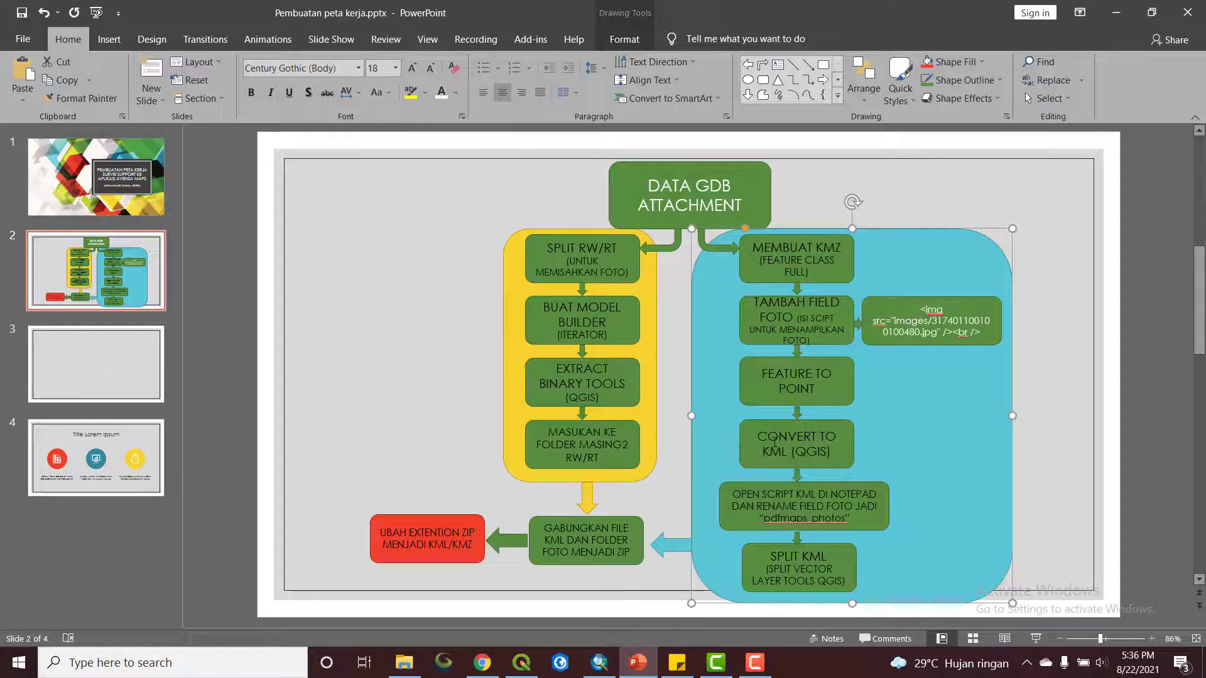
pyautogui.click(521, 662)
pyautogui.click(600, 664)
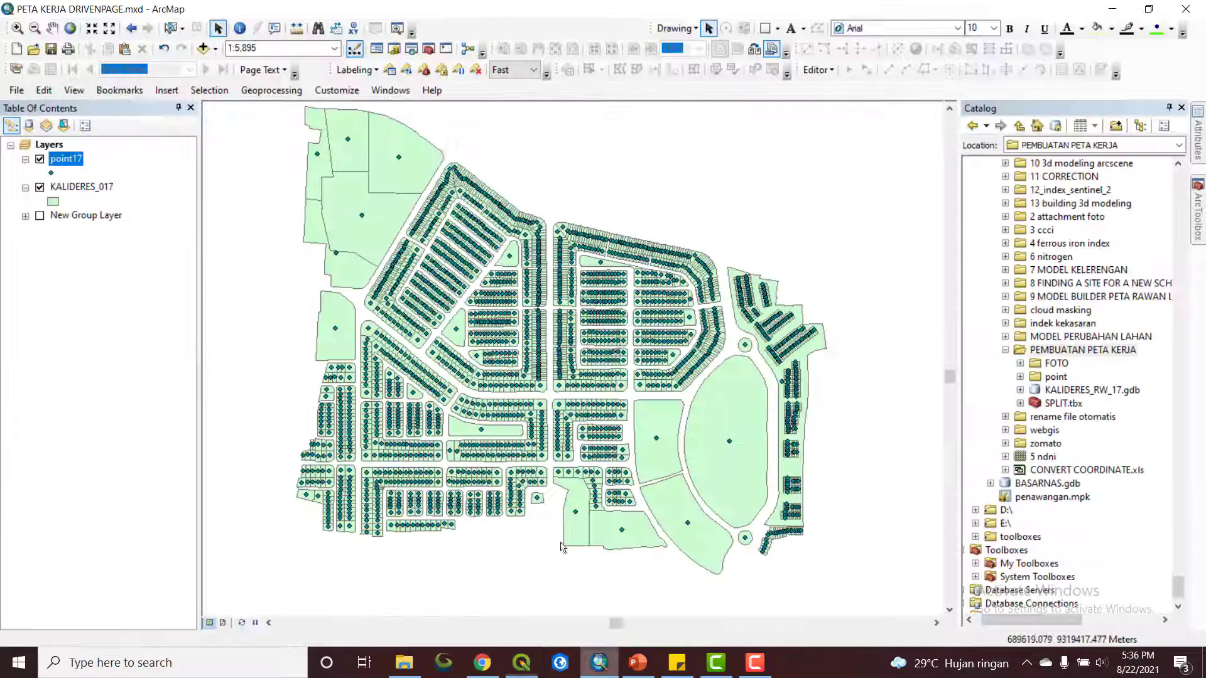
# - Remove the point17 layer from the ArcMap document and switch to QGIS
pyautogui.rightClick(72, 162)
pyautogui.click(82, 187)
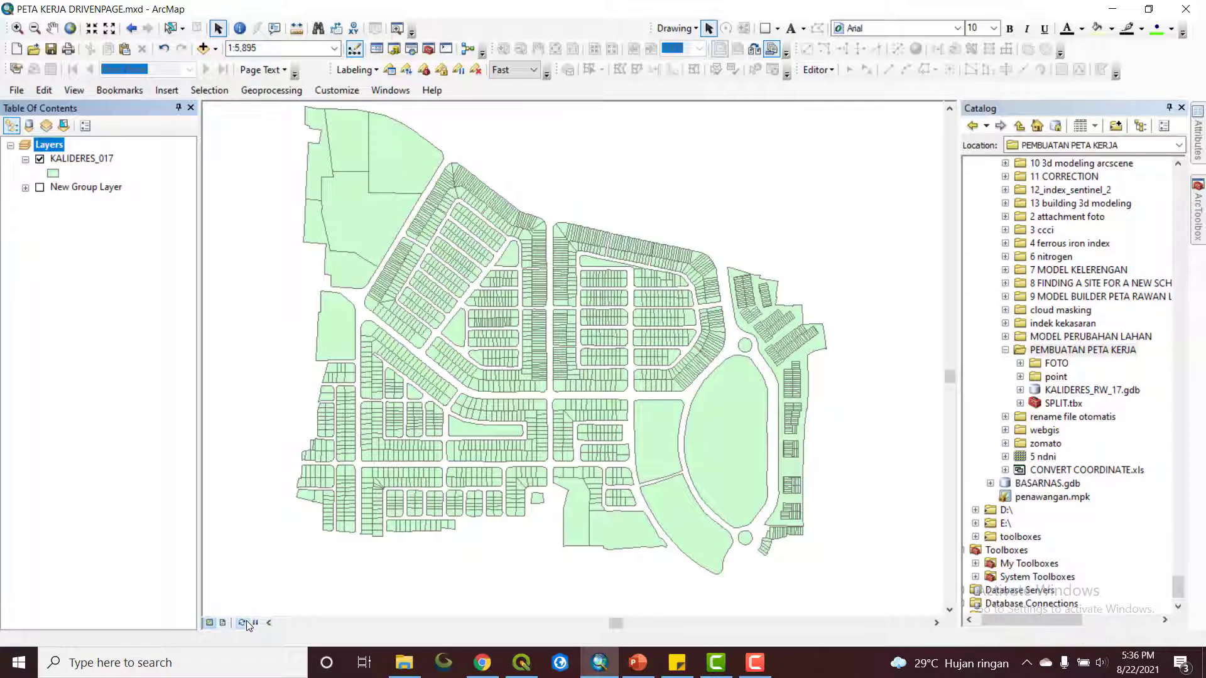
pyautogui.click(1112, 8)
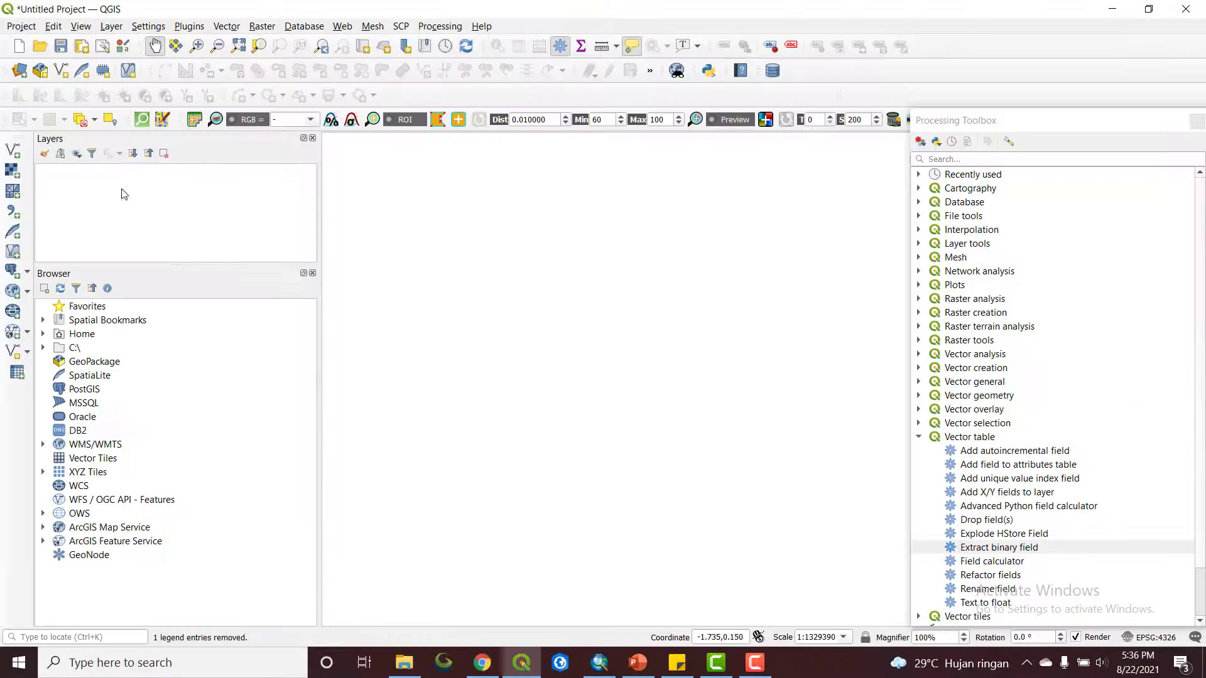
# - Add point17.shp from the PEMBUATAN PETA KERJA point folder to the project as a file-based vector layer
pyautogui.click(12, 150)
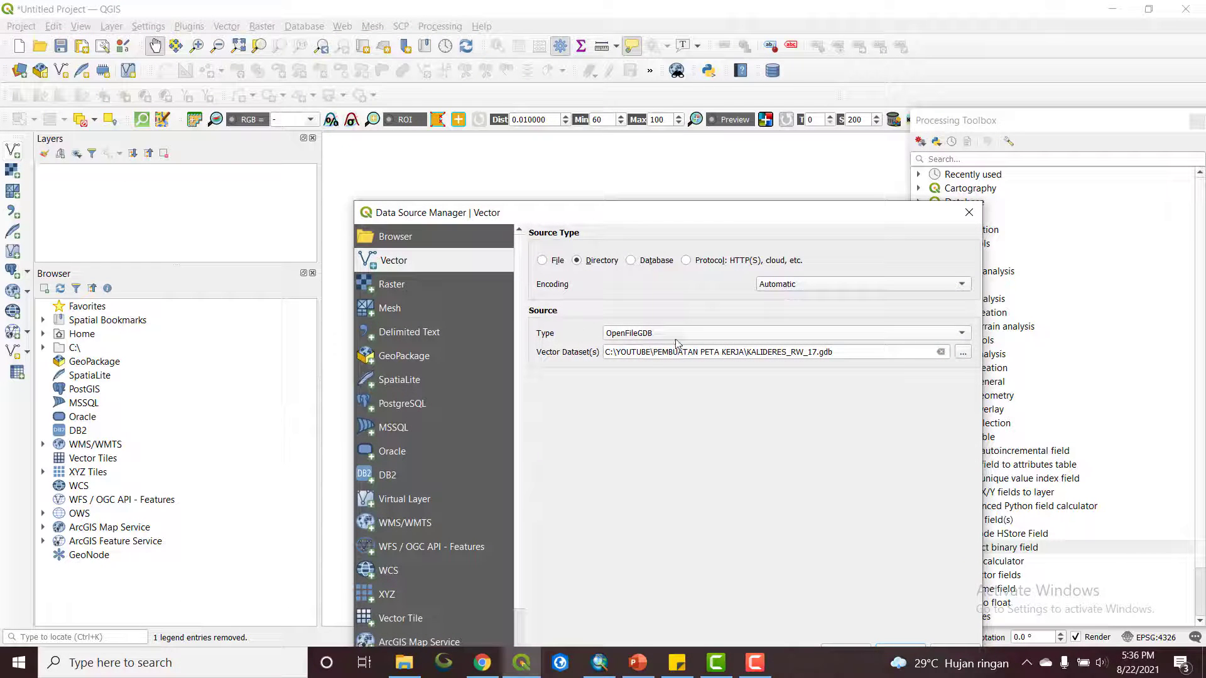
pyautogui.click(544, 261)
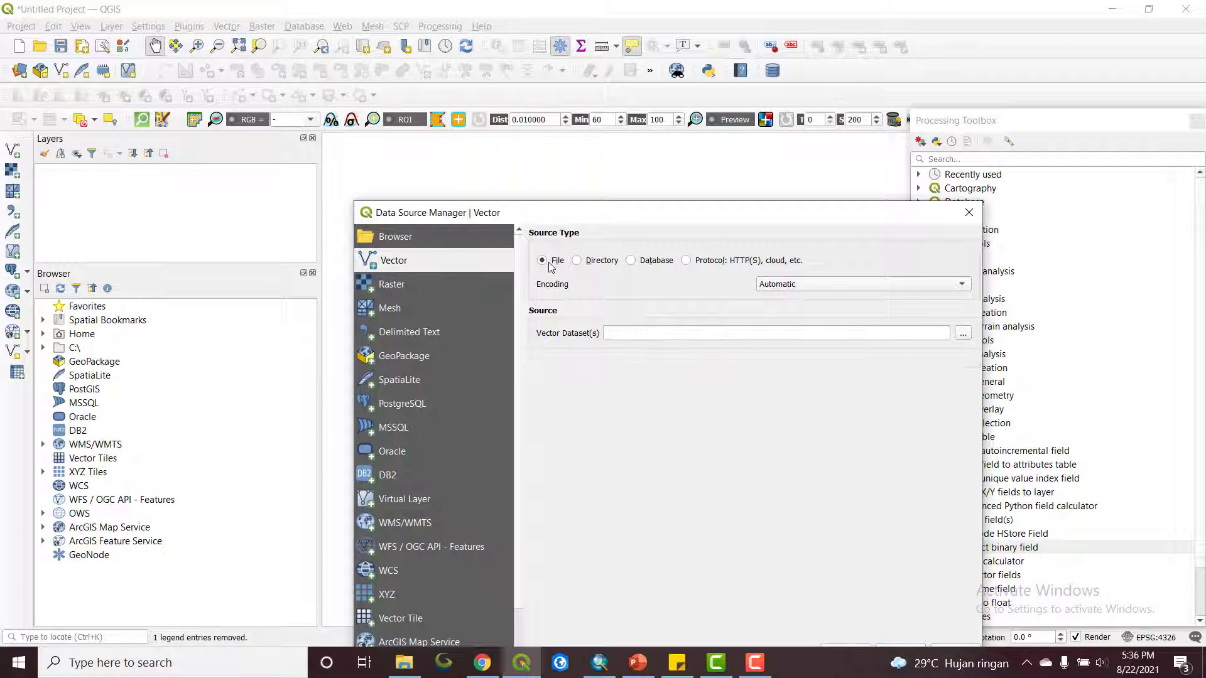
pyautogui.click(963, 333)
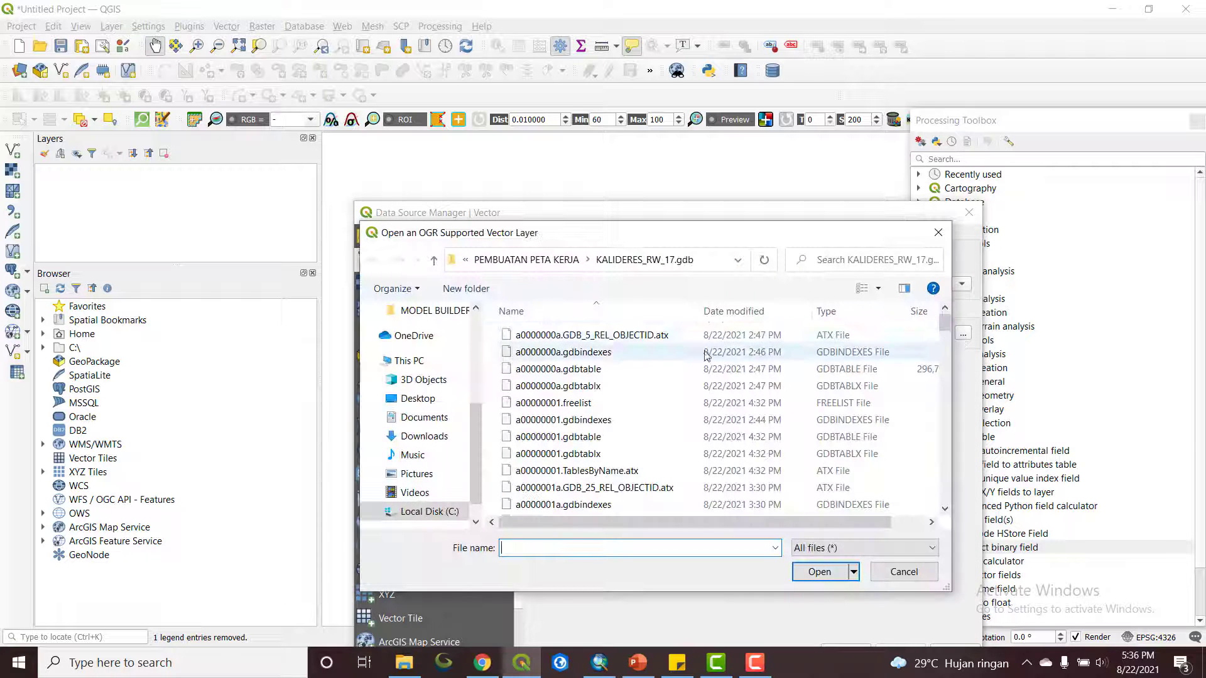
pyautogui.click(553, 261)
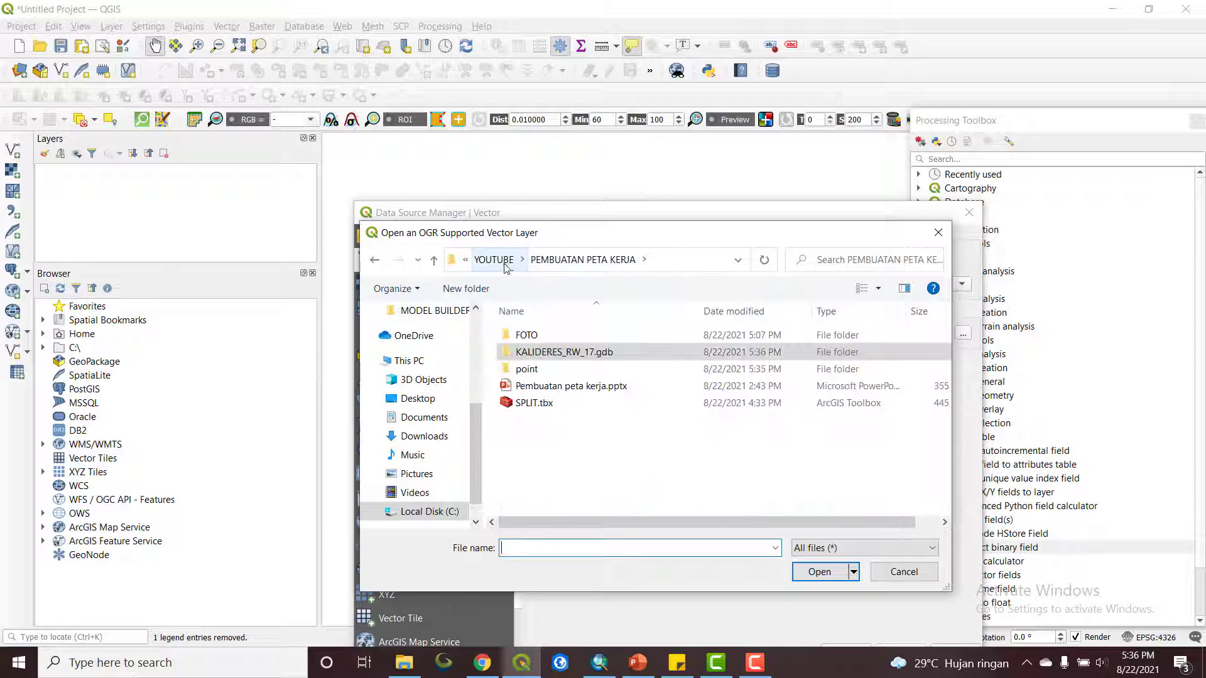
pyautogui.doubleClick(526, 370)
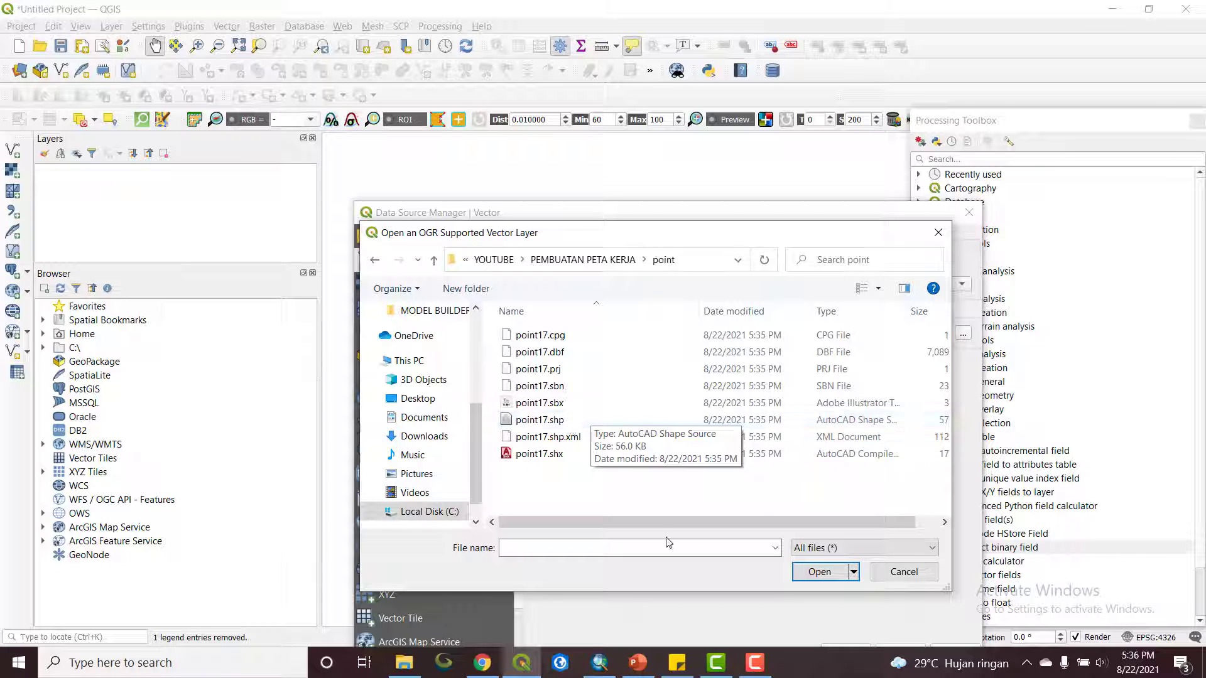
pyautogui.click(540, 422)
pyautogui.click(820, 573)
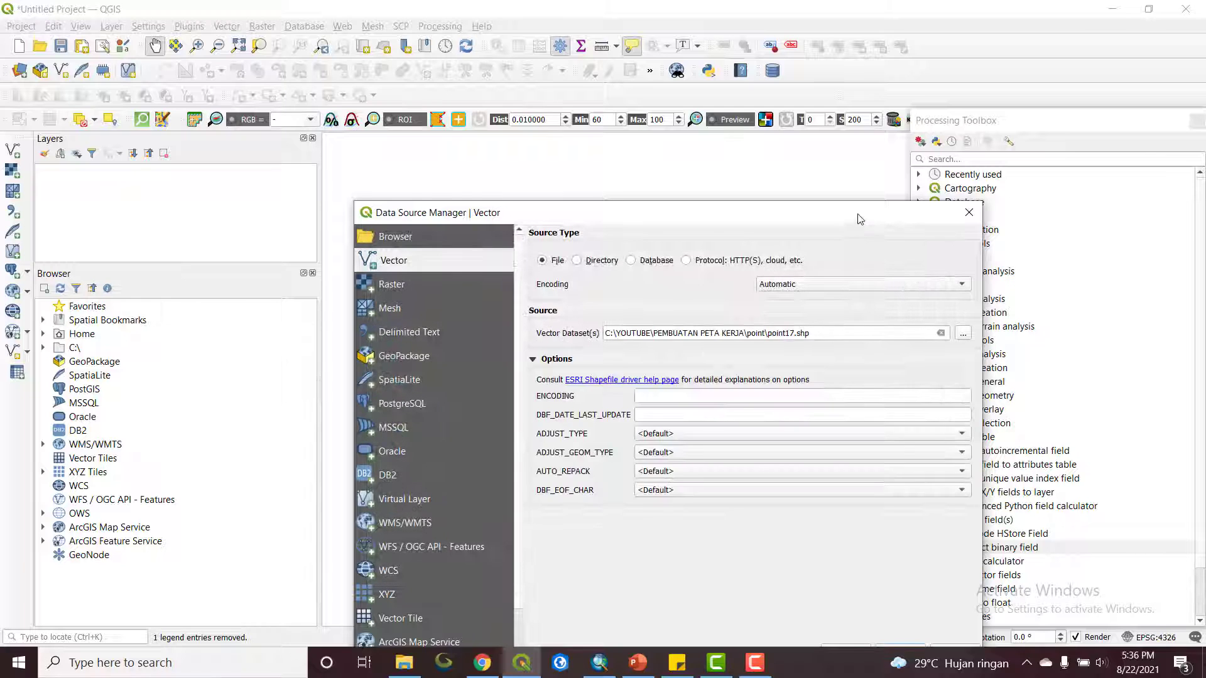
pyautogui.moveTo(854, 216); pyautogui.dragTo(820, 76)
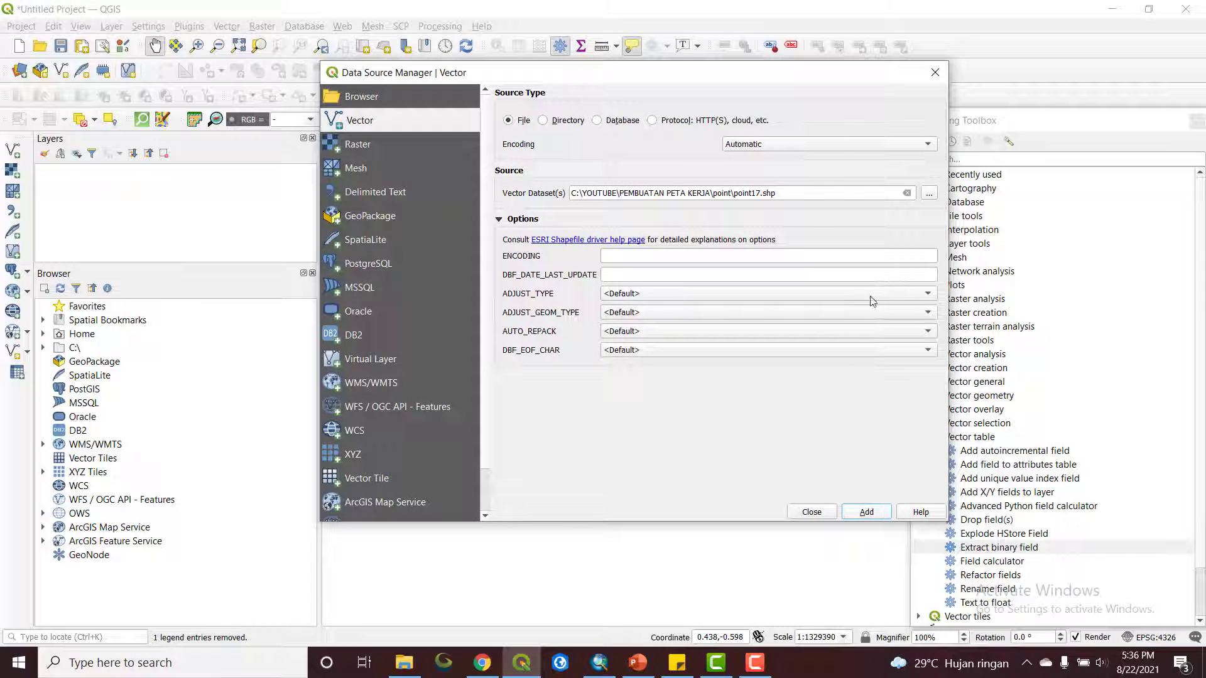
pyautogui.click(866, 511)
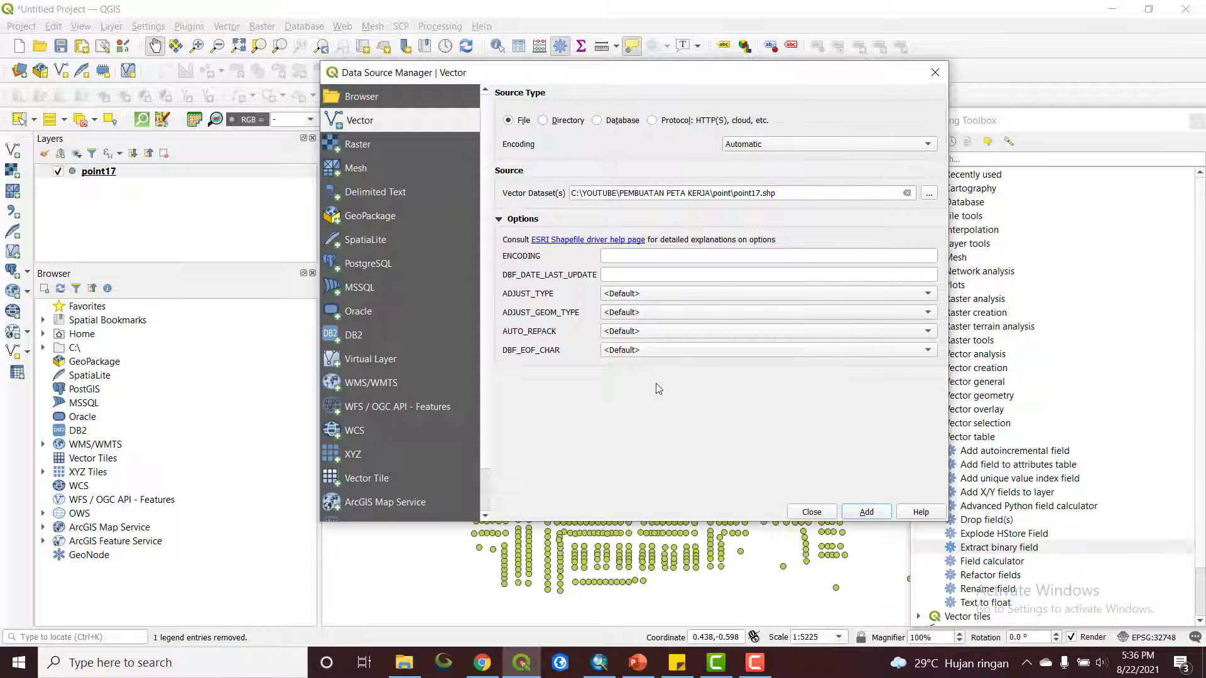
pyautogui.click(934, 73)
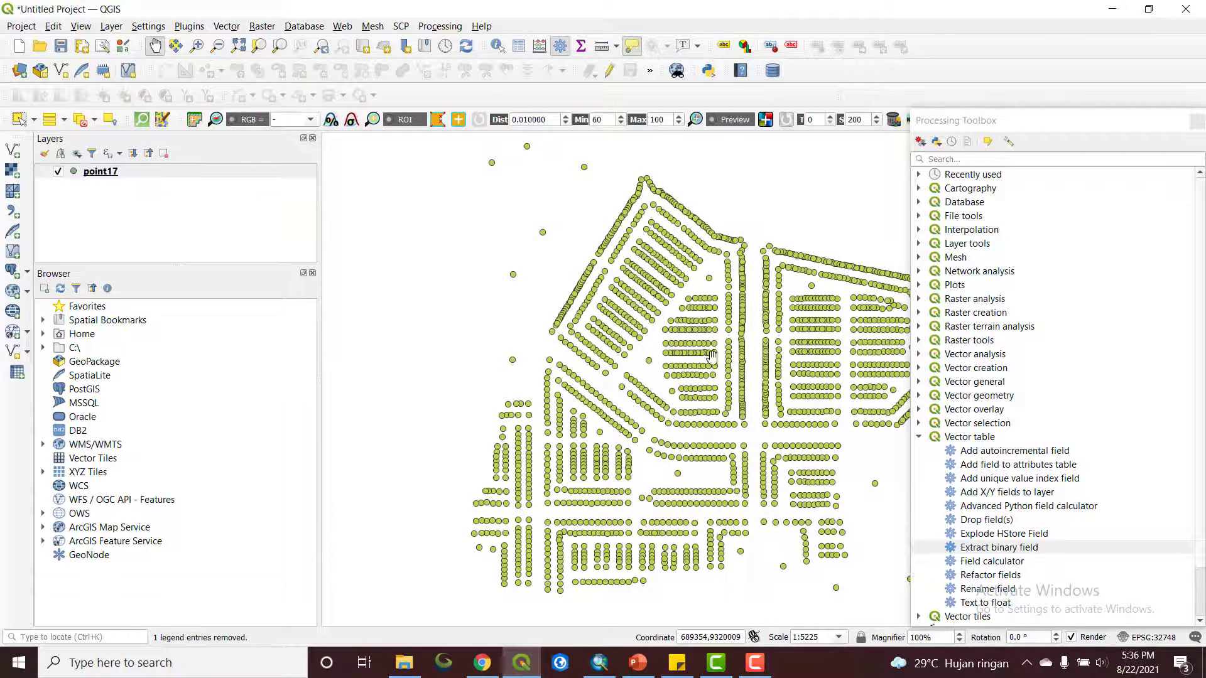
# - Inspect the point17 points on the map and examine the layer's attribute table sorted by VL_NOP
pyautogui.scroll(3, 744, 394)
pyautogui.scroll(-5, 744, 393)
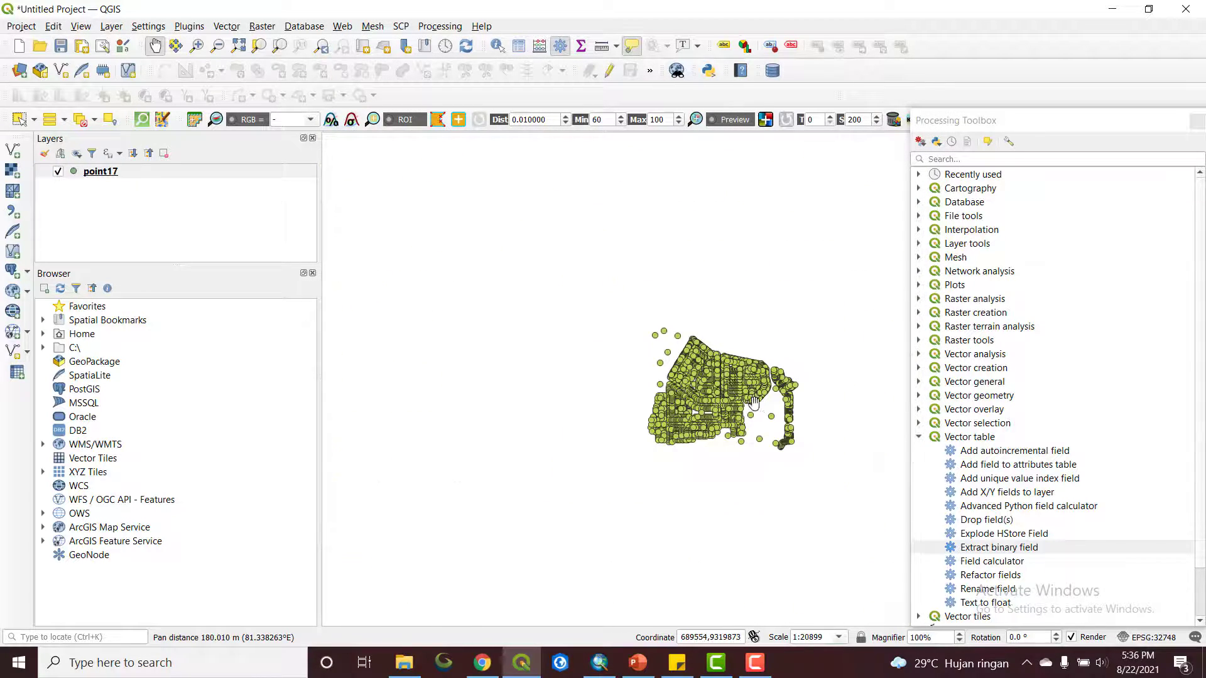
pyautogui.moveTo(747, 399); pyautogui.dragTo(685, 352)
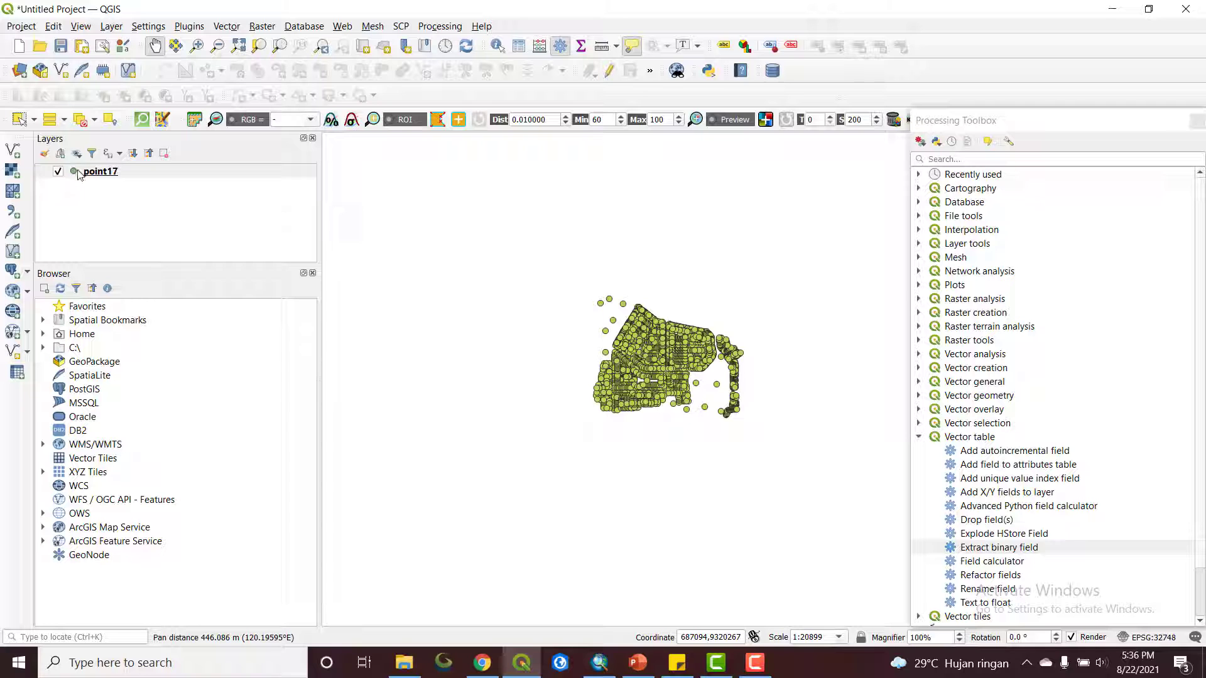
pyautogui.rightClick(82, 171)
pyautogui.click(142, 321)
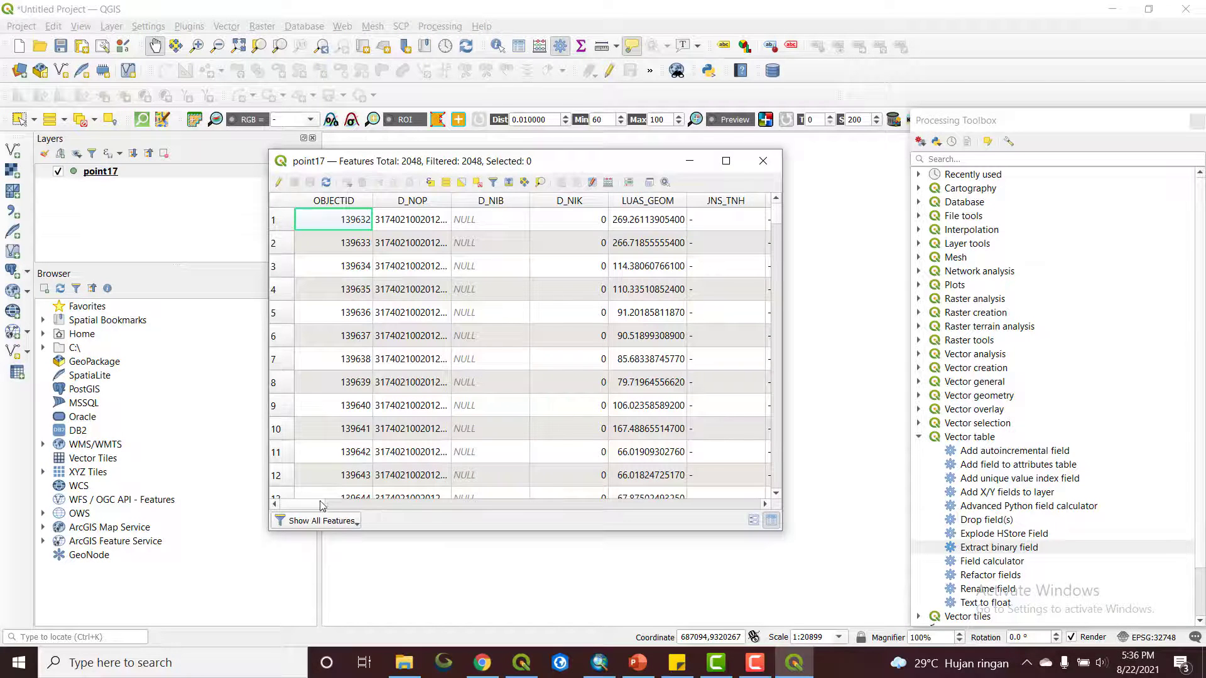
pyautogui.moveTo(406, 506); pyautogui.dragTo(565, 506)
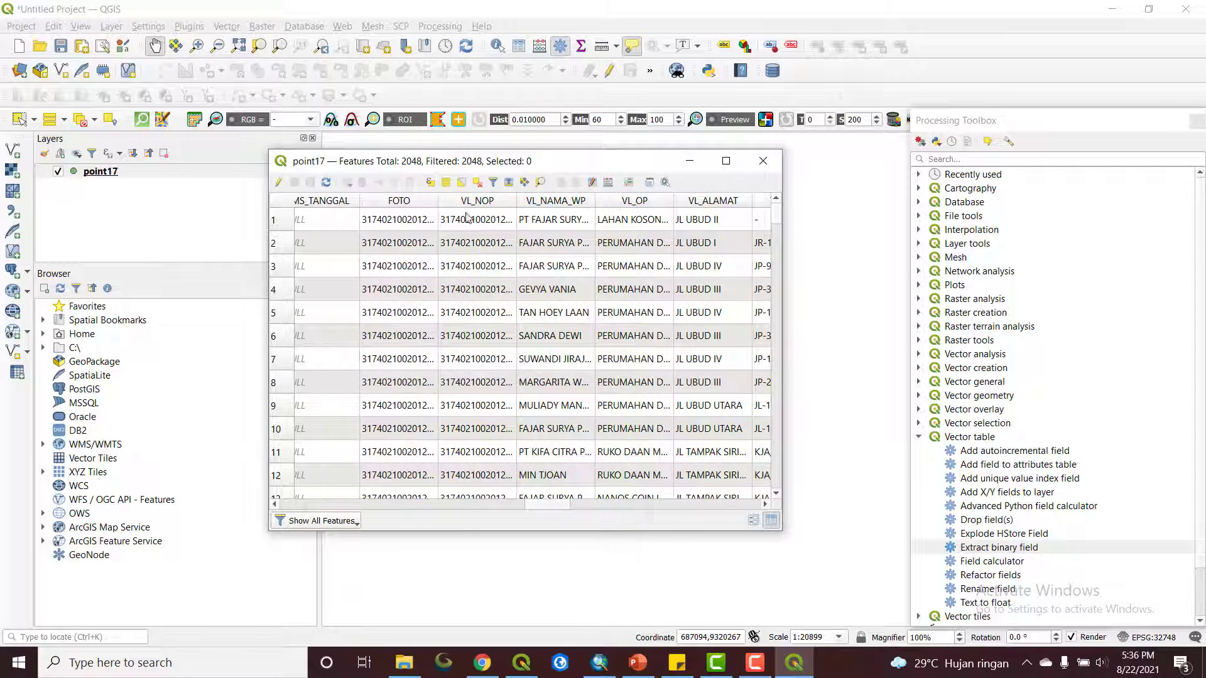
pyautogui.click(475, 203)
pyautogui.click(484, 205)
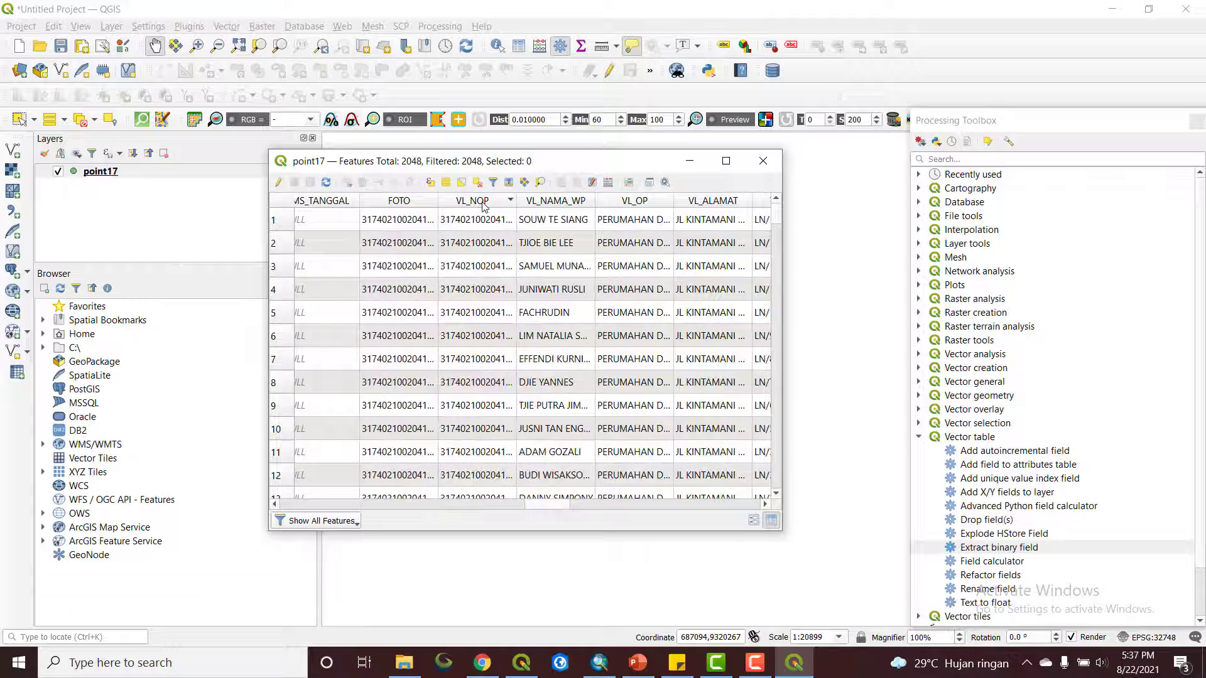
pyautogui.click(459, 223)
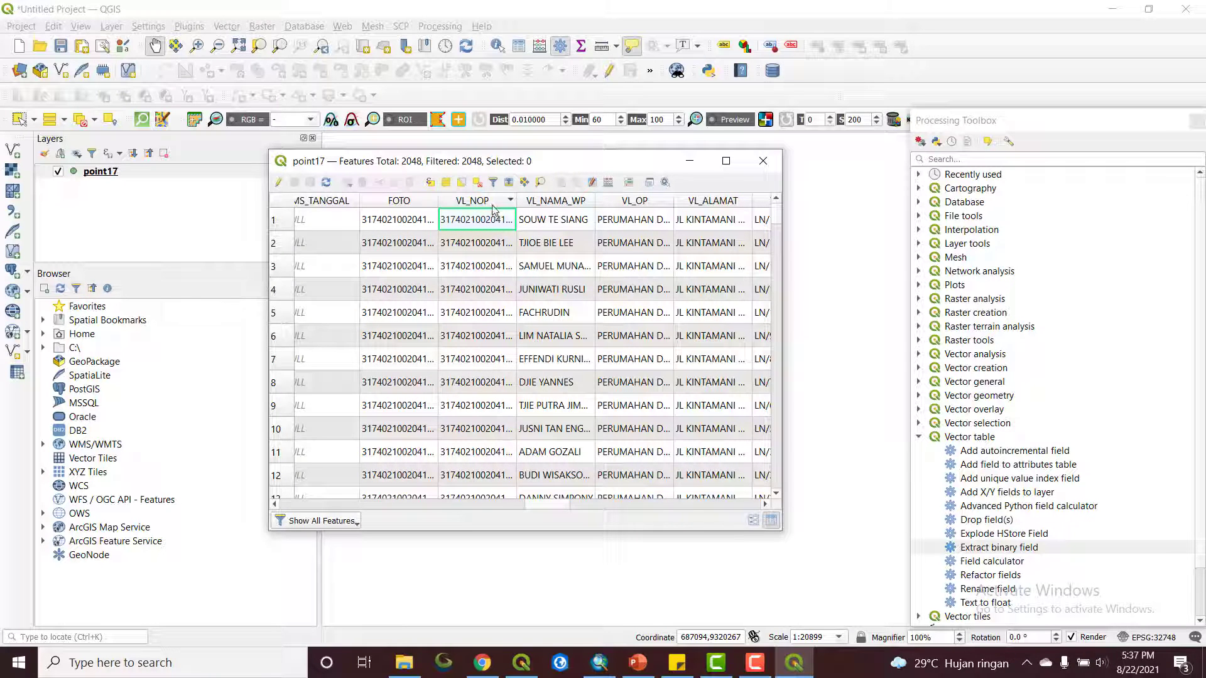
pyautogui.click(763, 161)
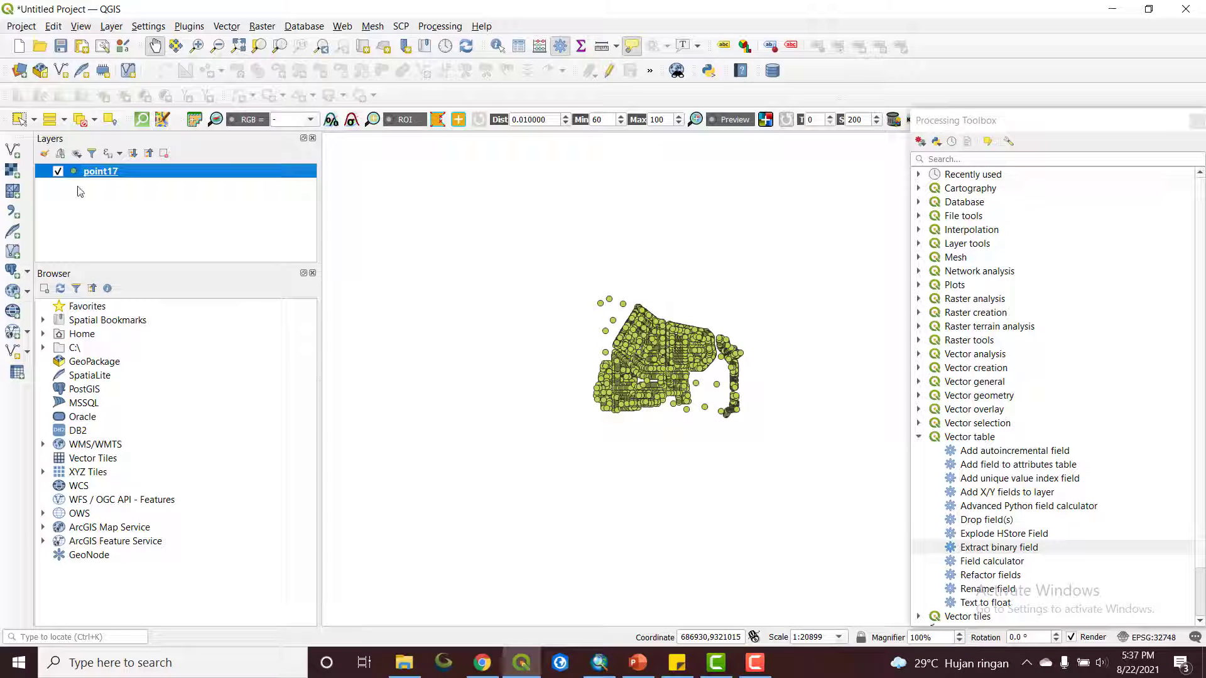
# - Start exporting the point17 layer's features in Keyhole Markup Language [KML] format
pyautogui.rightClick(98, 177)
pyautogui.moveTo(231, 434)
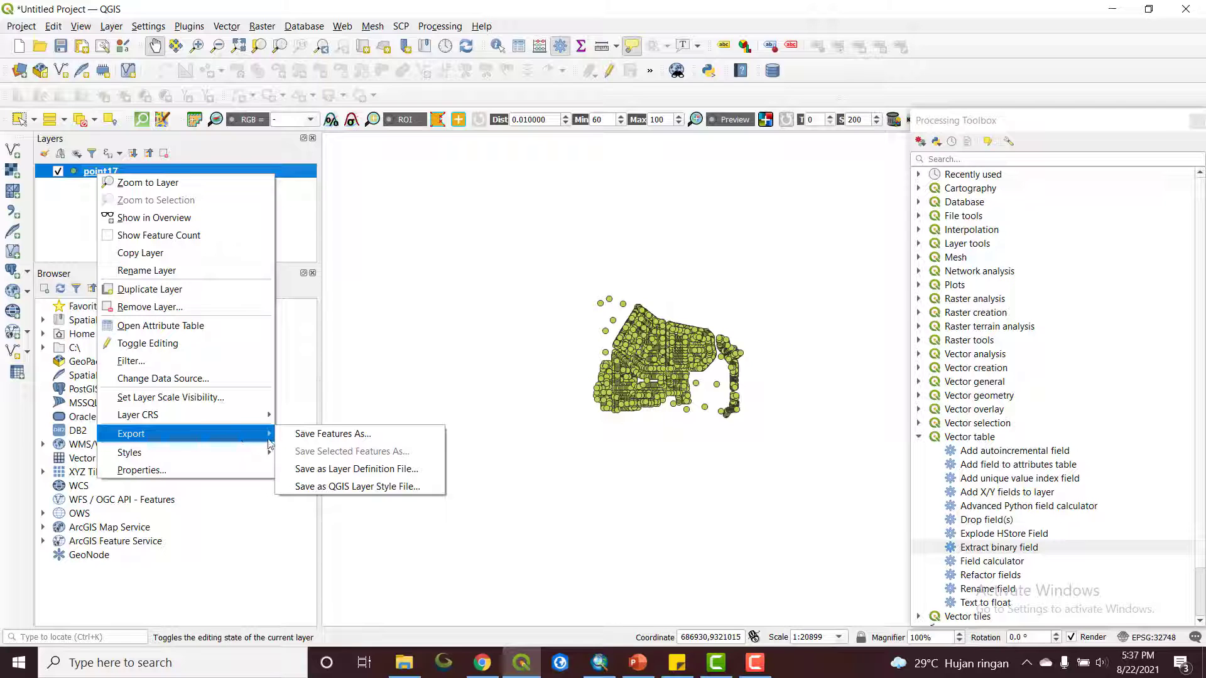
pyautogui.click(305, 440)
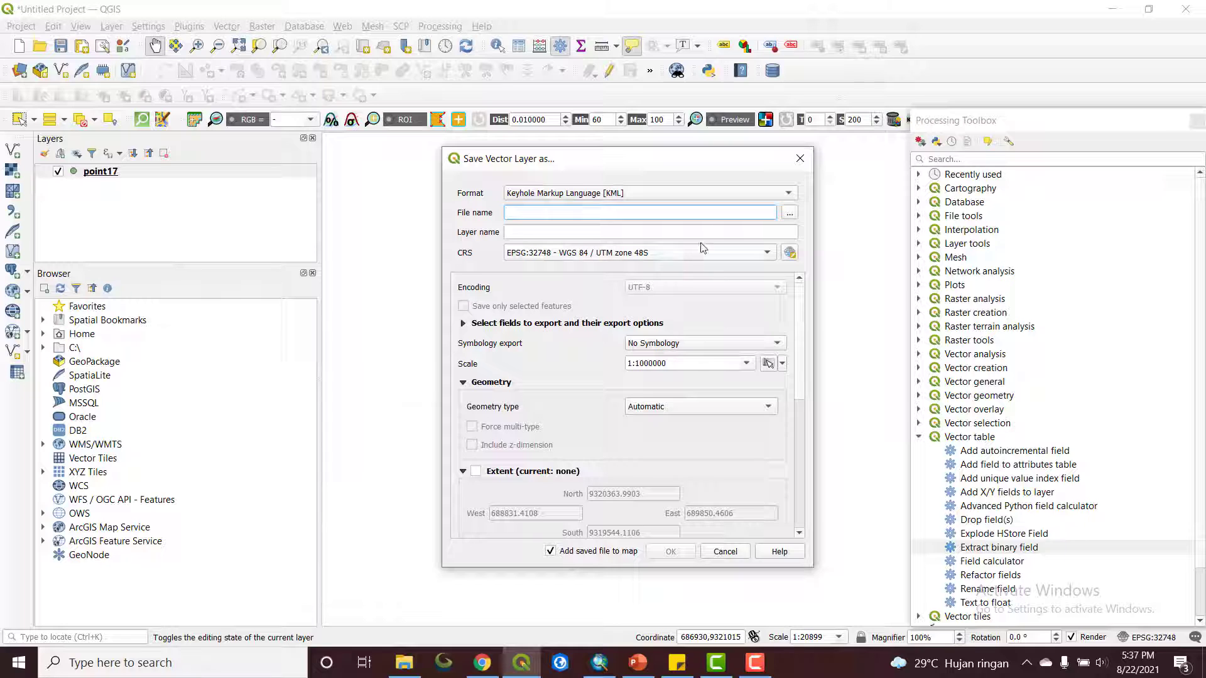
pyautogui.click(721, 199)
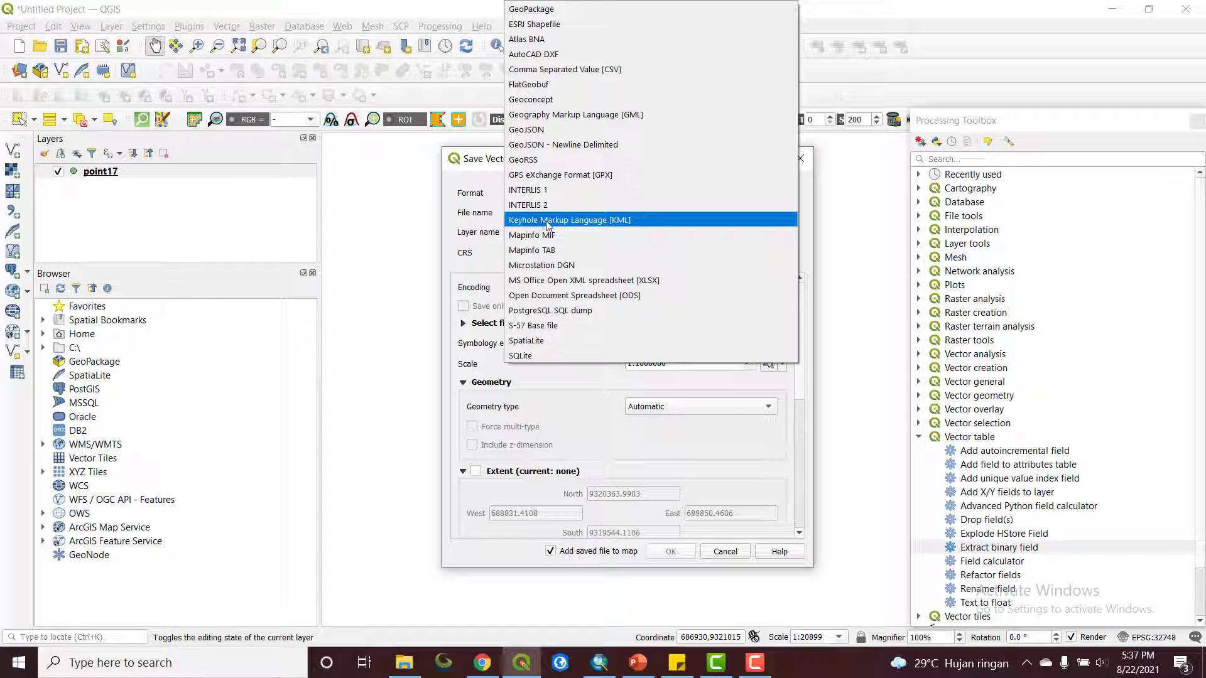
pyautogui.click(586, 223)
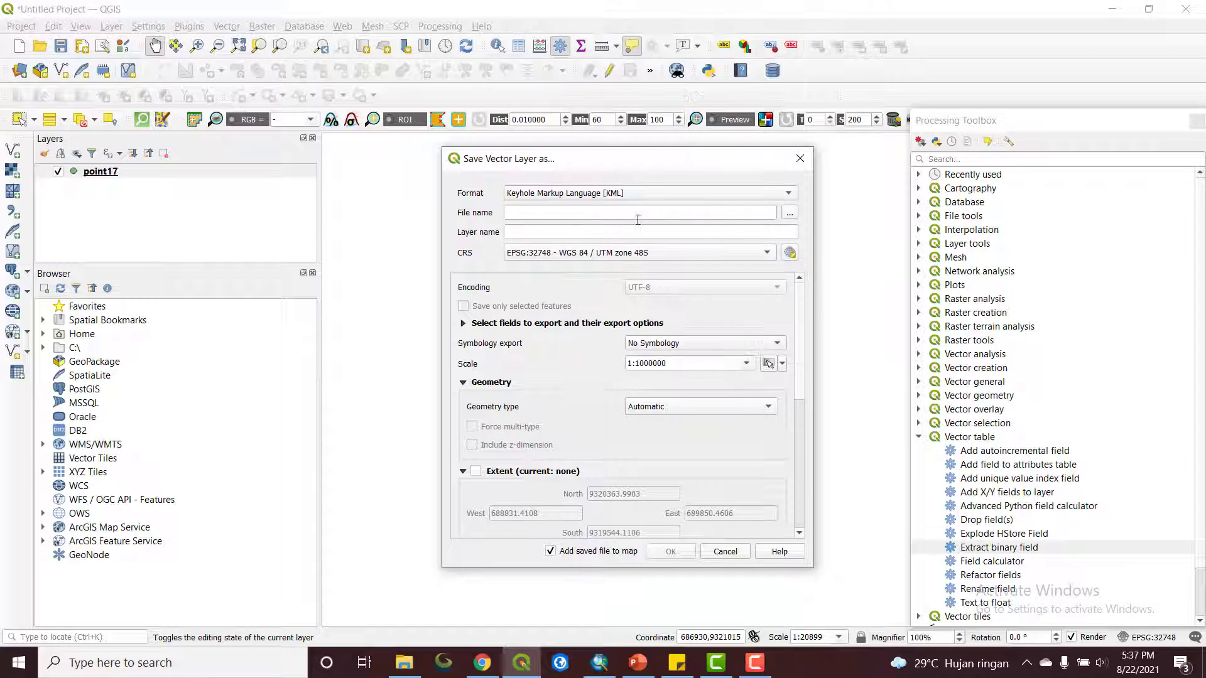
# - Enter VL_NOP as the layer name for the KML export
pyautogui.click(789, 214)
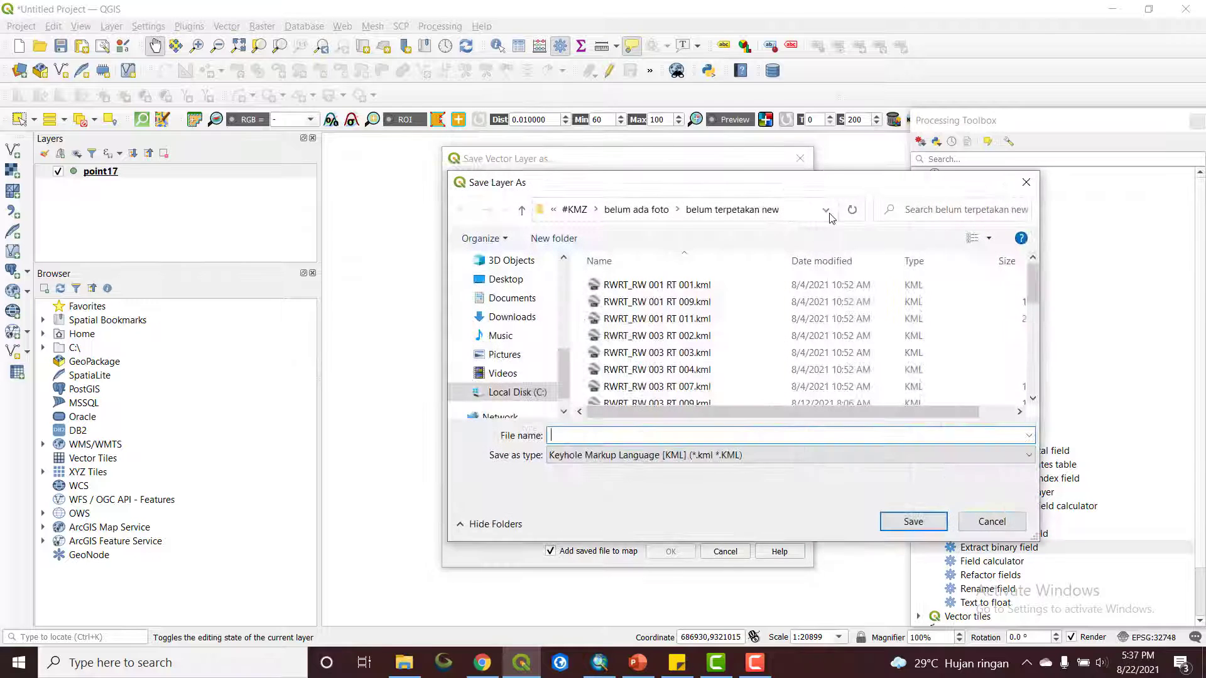
pyautogui.click(1026, 182)
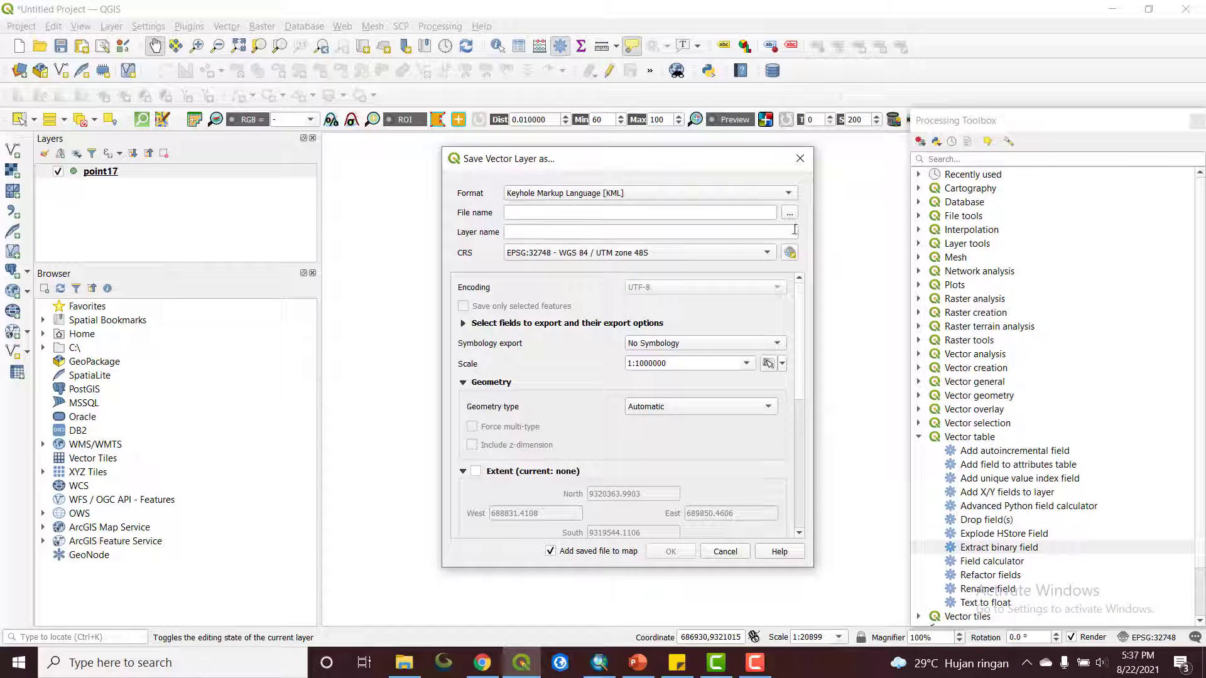
pyautogui.click(780, 234)
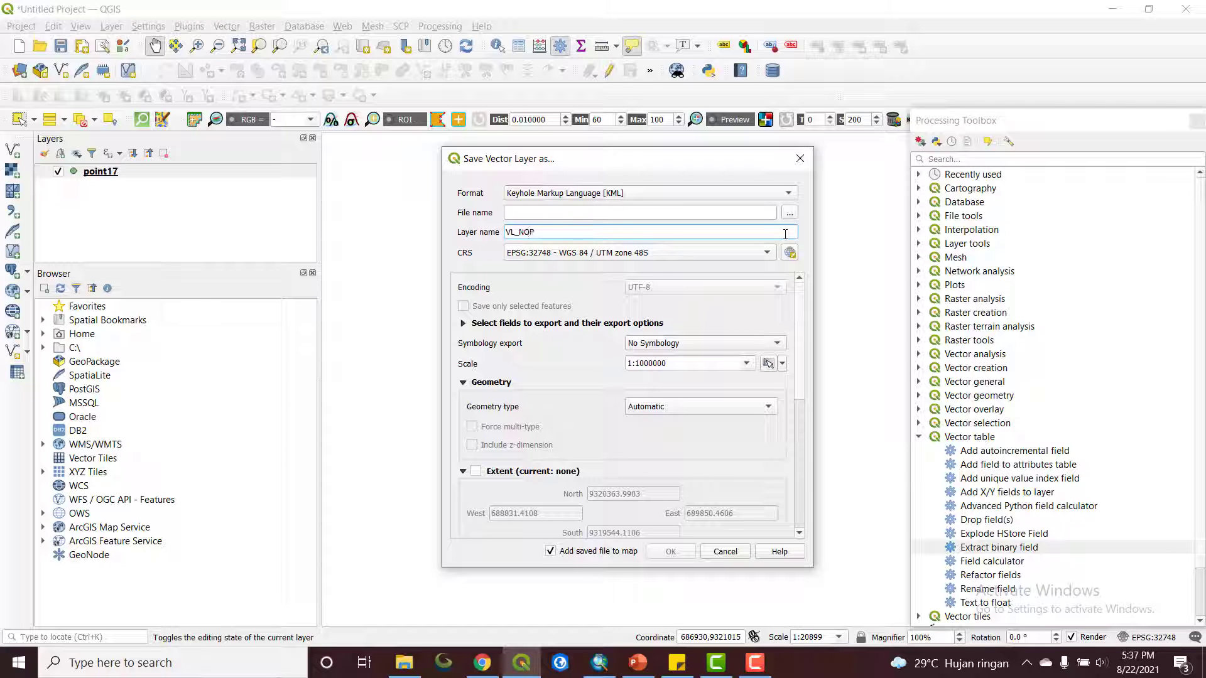
# - Browse to C:\YOUTUBE\PEMBUATAN PETA KERJA\point as the destination folder for the KML export
pyautogui.click(785, 215)
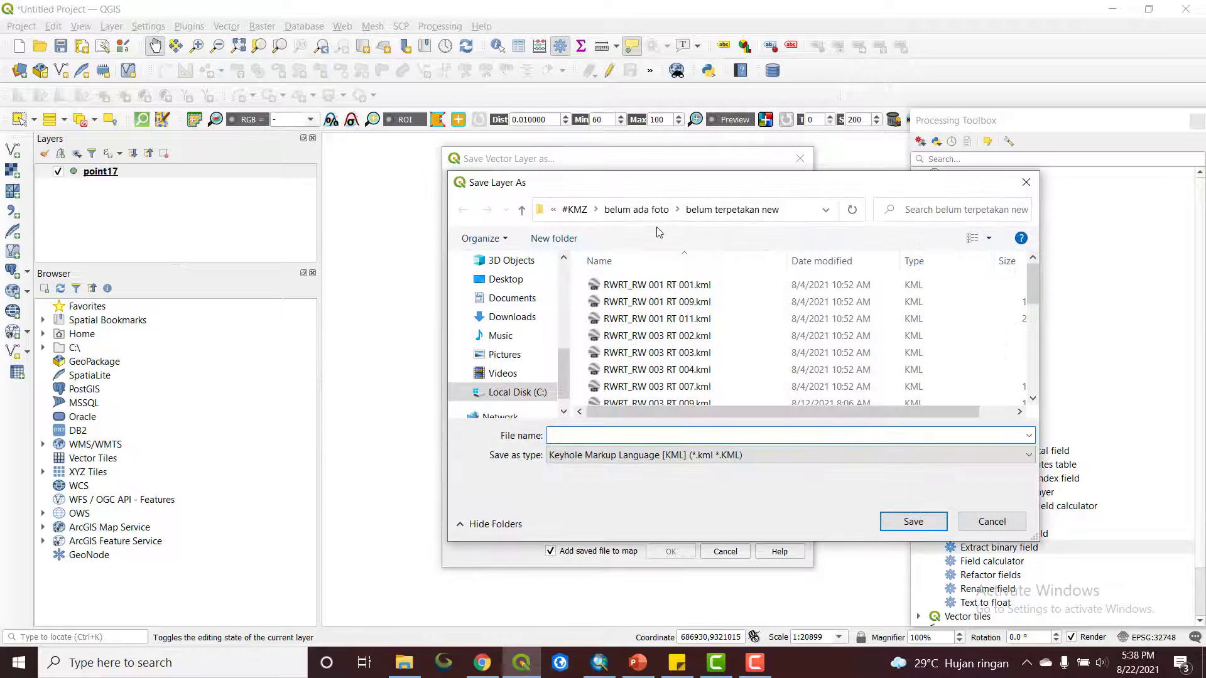
pyautogui.click(522, 212)
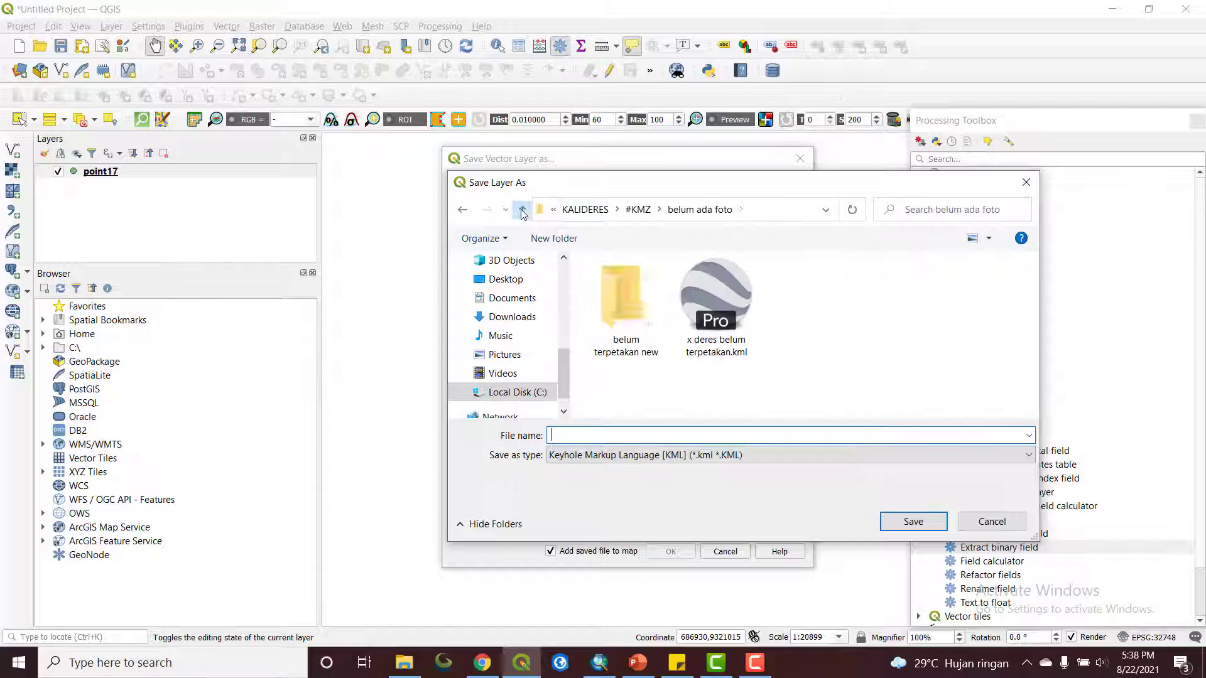
pyautogui.click(523, 213)
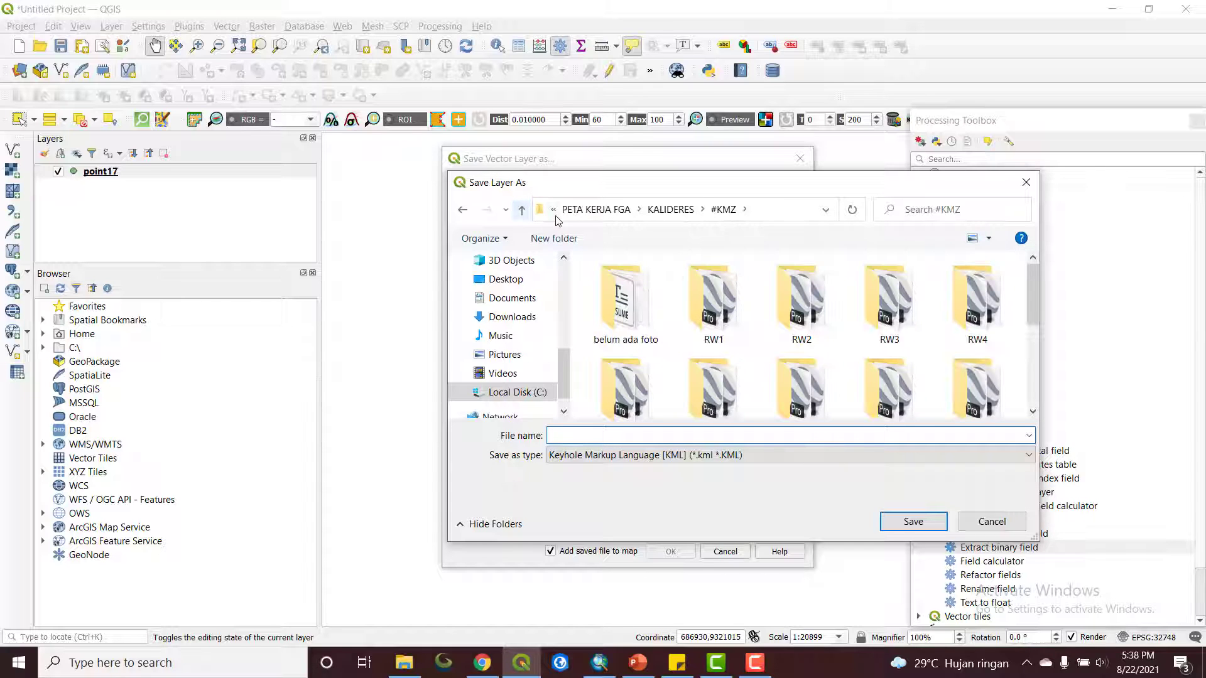
pyautogui.click(524, 211)
pyautogui.click(523, 211)
pyautogui.click(523, 211)
pyautogui.click(523, 211)
pyautogui.click(656, 213)
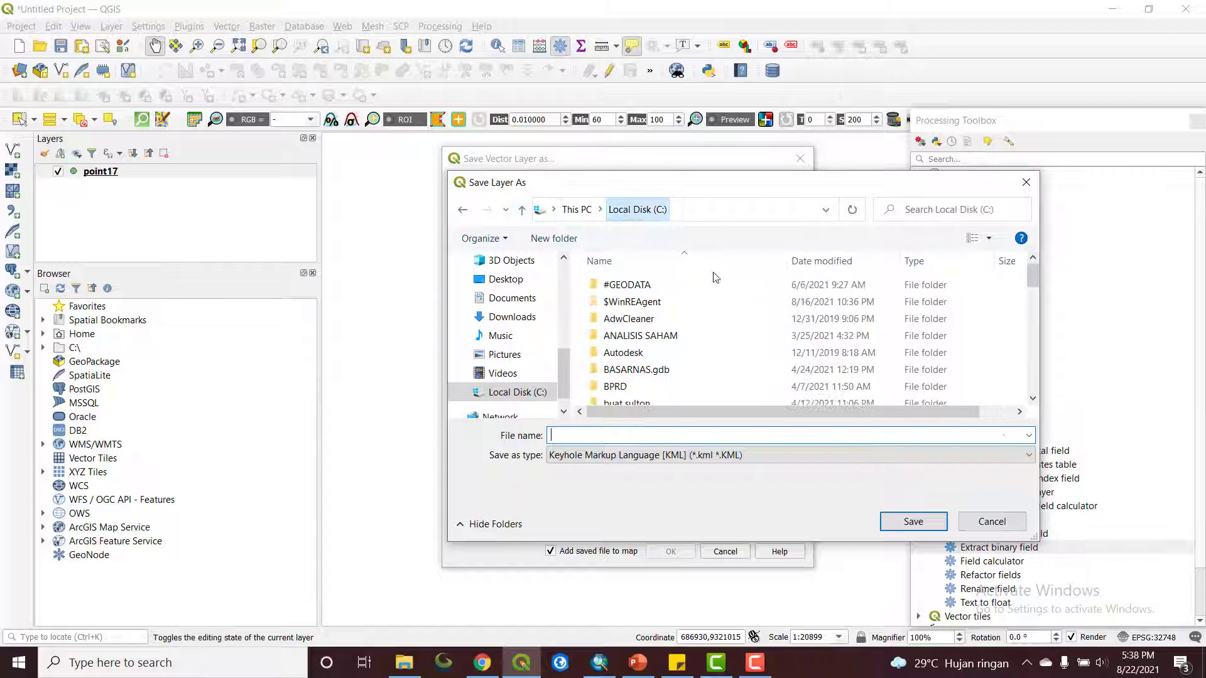
pyautogui.scroll(-10, 754, 364)
pyautogui.click(675, 403)
pyautogui.doubleClick(675, 403)
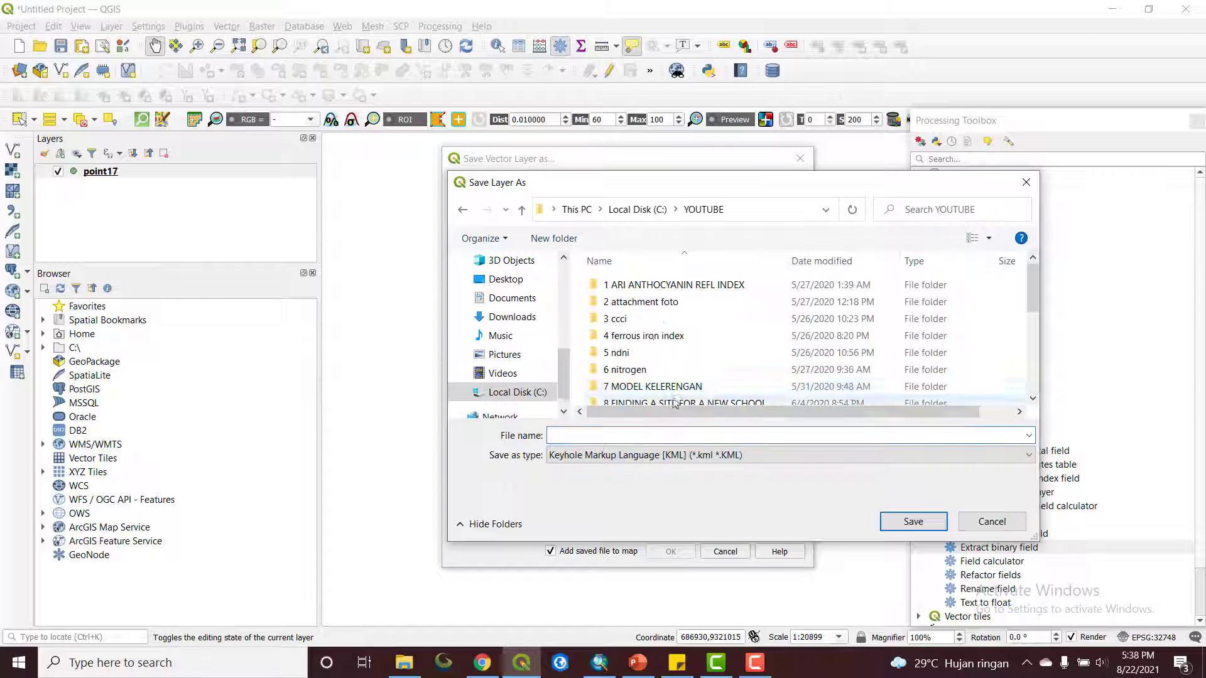
pyautogui.doubleClick(647, 345)
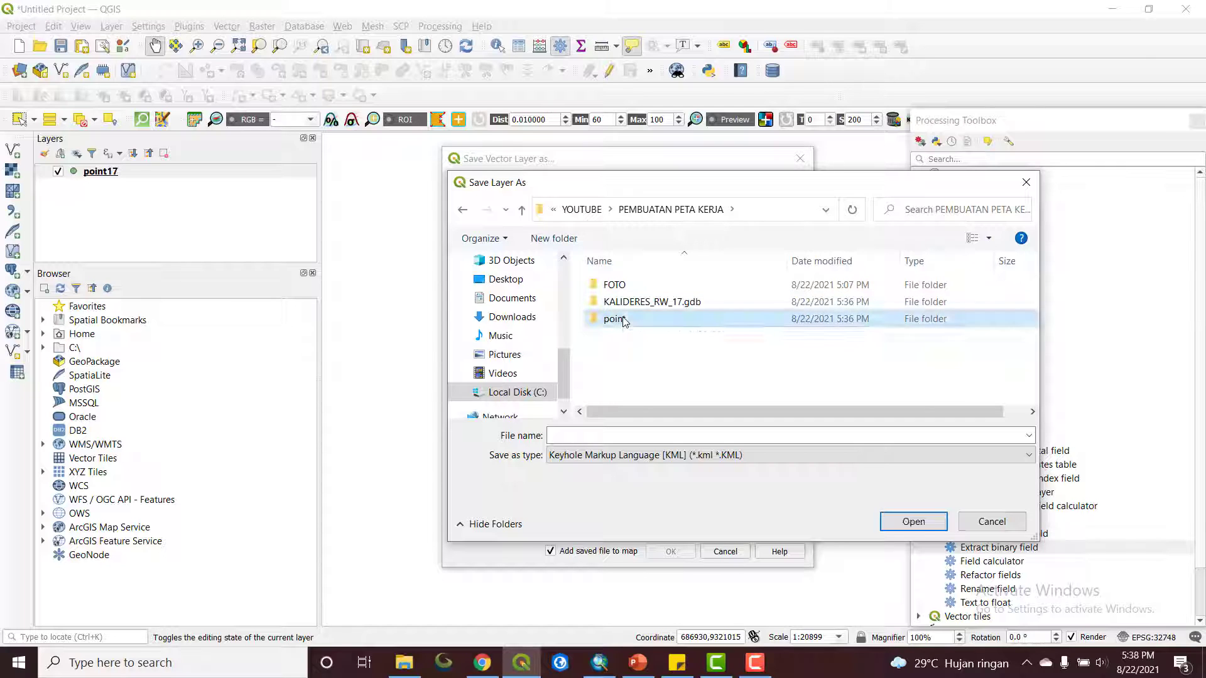
pyautogui.doubleClick(624, 319)
# - Name the output file KML_RW17 and export the layer, adding the saved file to the map
pyautogui.click(611, 433)
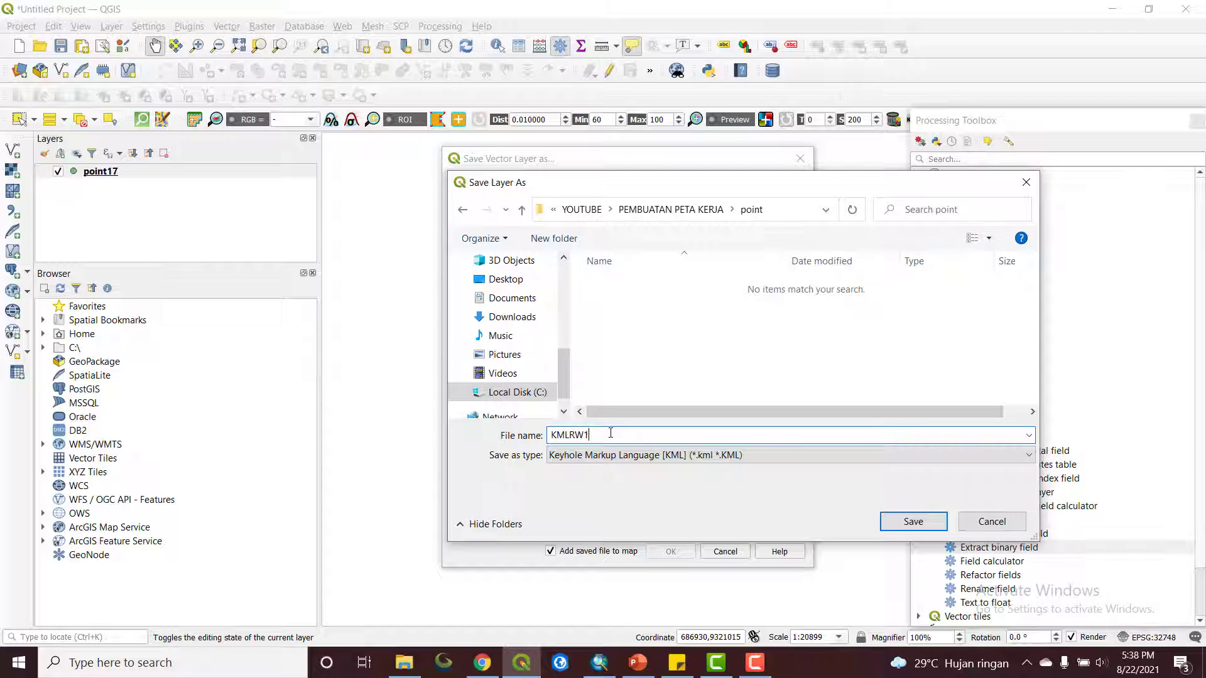
pyautogui.write('KMLRW17')
pyautogui.click(569, 435)
pyautogui.write('_')
pyautogui.click(917, 533)
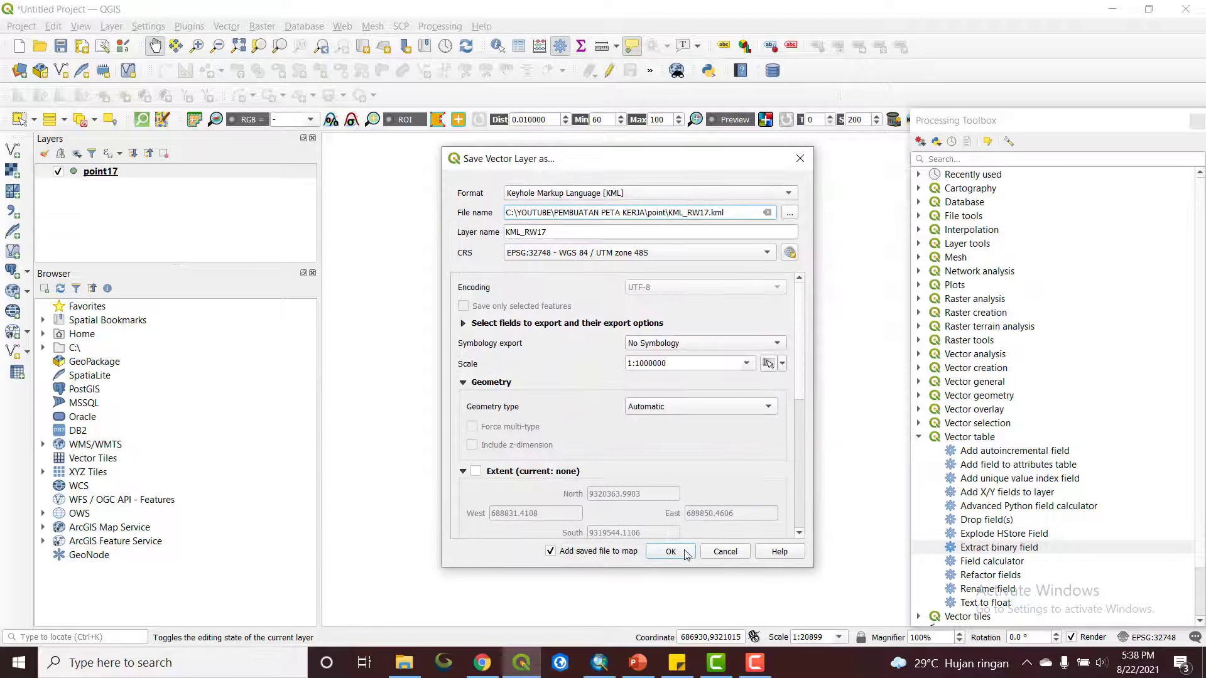
pyautogui.click(669, 551)
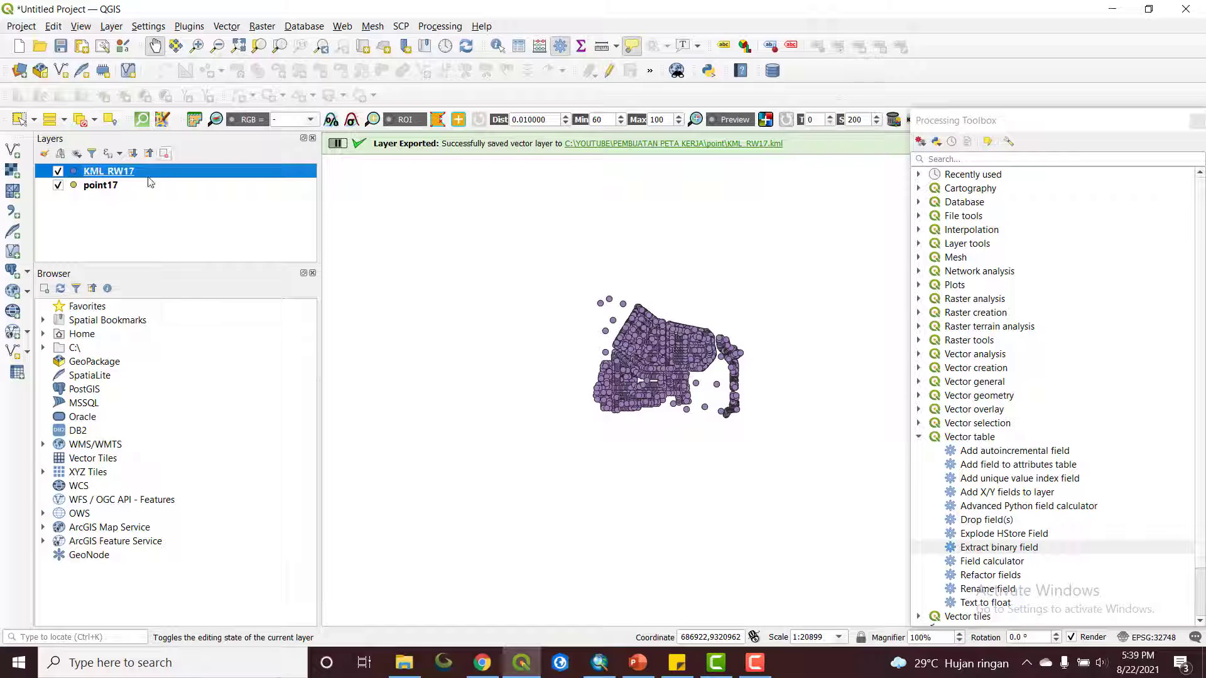
# - Check the workflow slide in PowerPoint, and open the PEMBUATAN PETA KERJA point folder in File Explorer
pyautogui.hotkey('ctrl', 'alt', 't')
pyautogui.click(1116, 12)
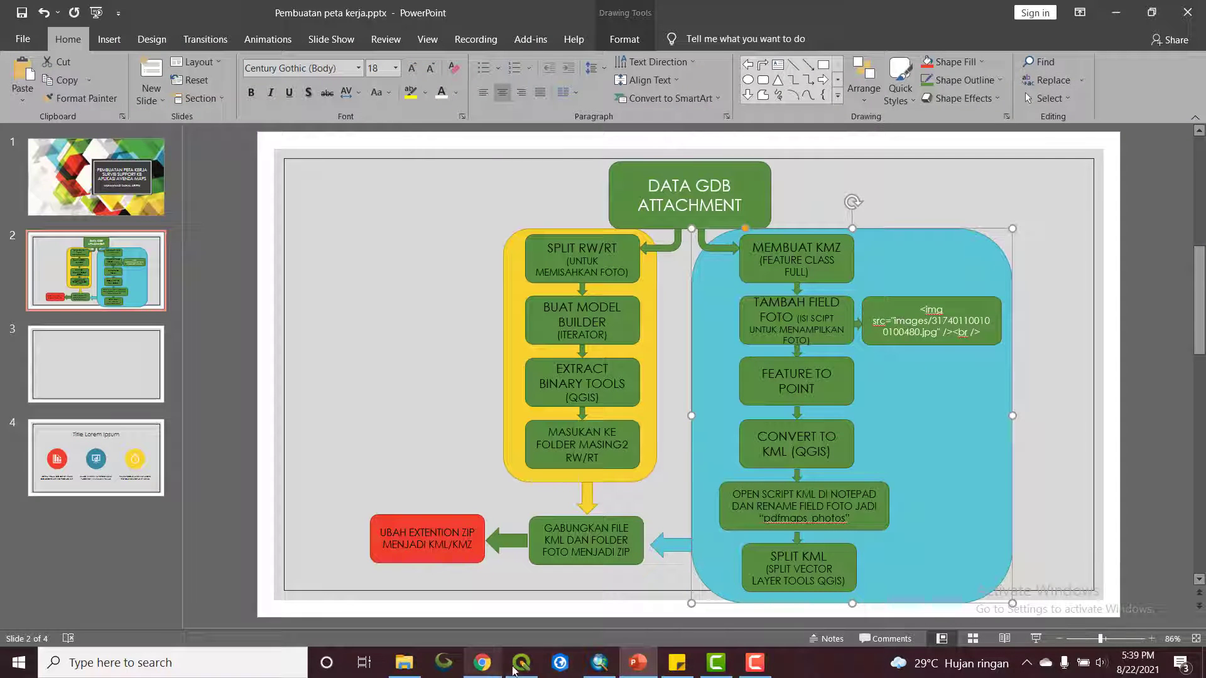
pyautogui.click(403, 662)
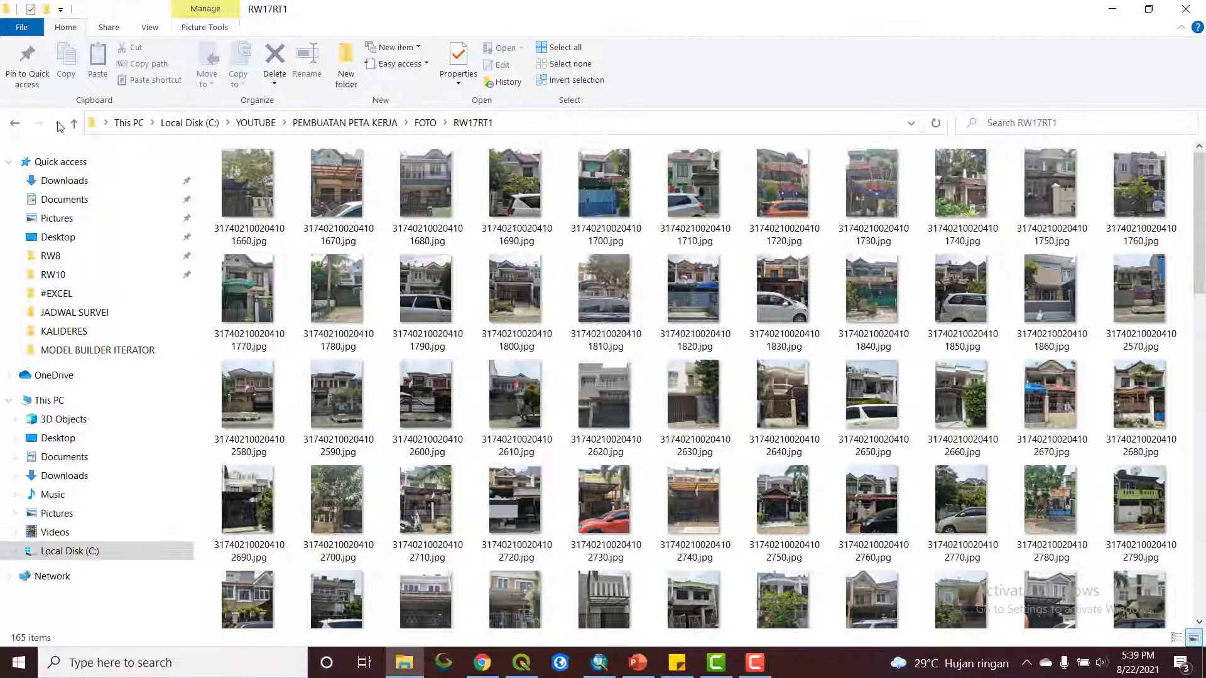
pyautogui.click(17, 123)
pyautogui.click(17, 123)
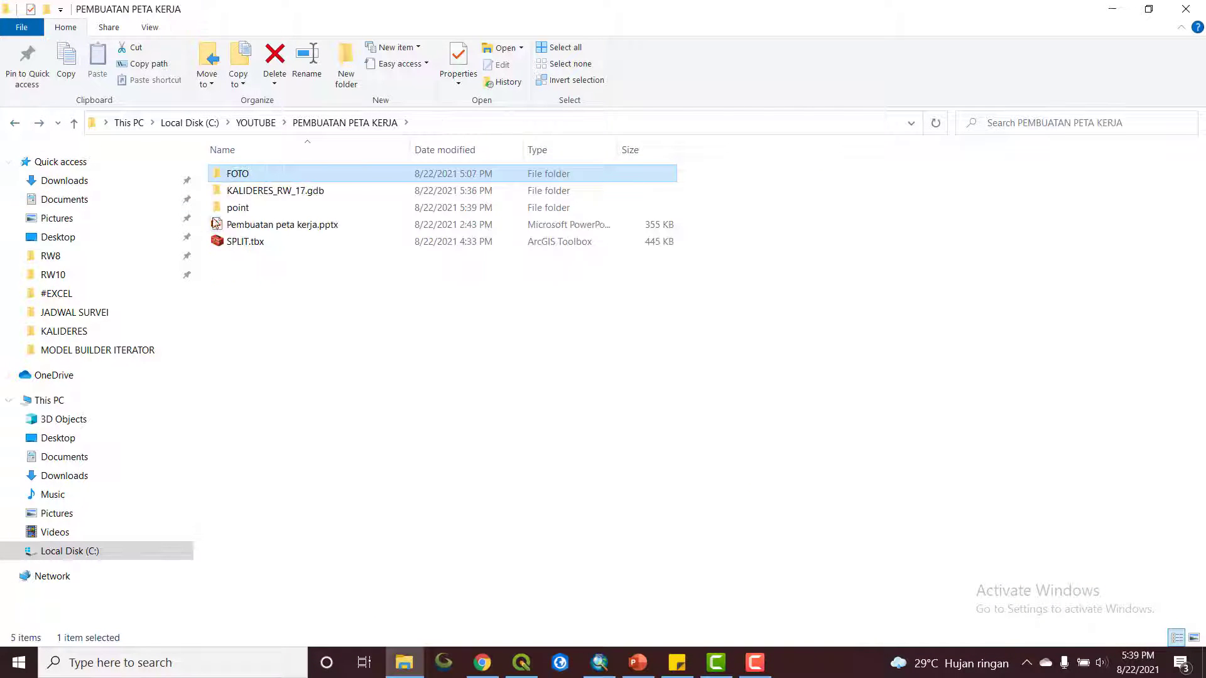
pyautogui.doubleClick(245, 208)
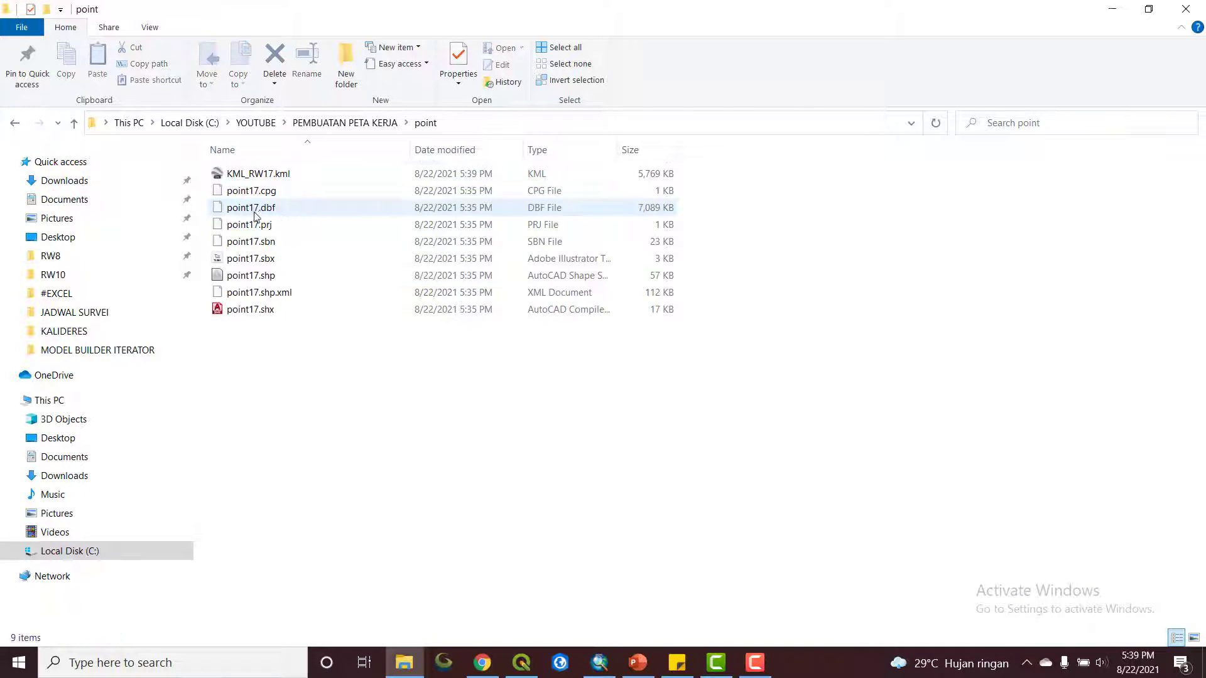
# - Select KML_RW17.kml, check the field-renaming stage on the PowerPoint workflow slide, and return to File Explorer
pyautogui.doubleClick(267, 174)
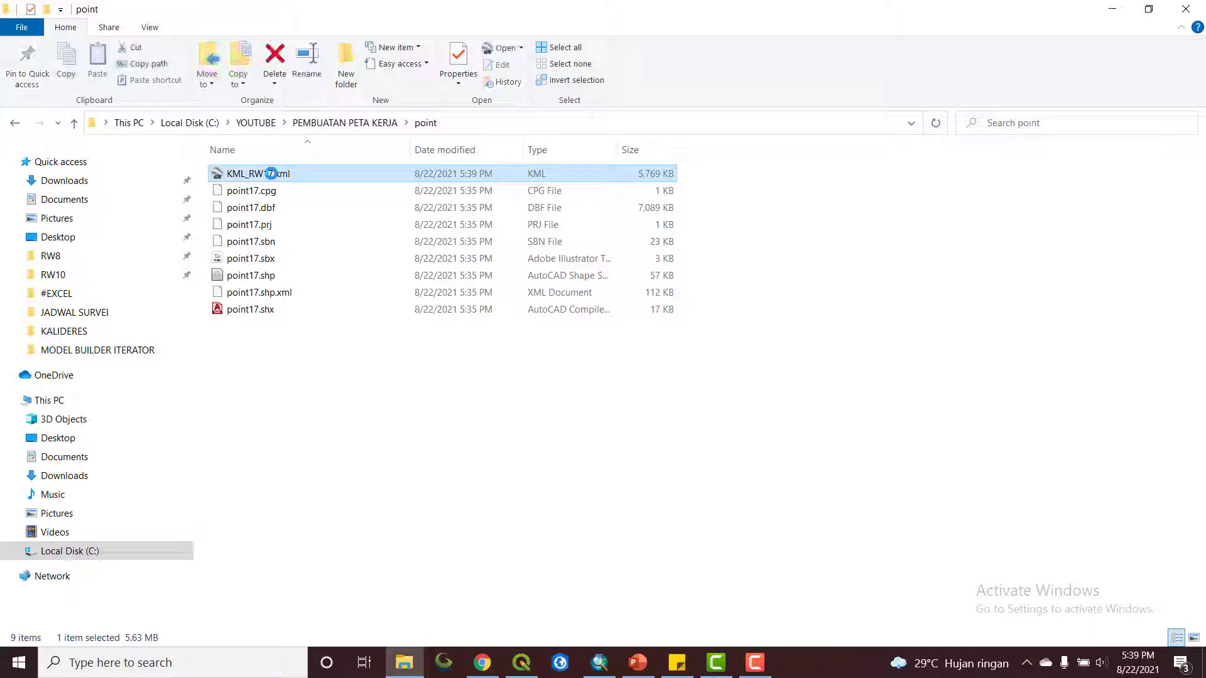
pyautogui.rightClick(271, 173)
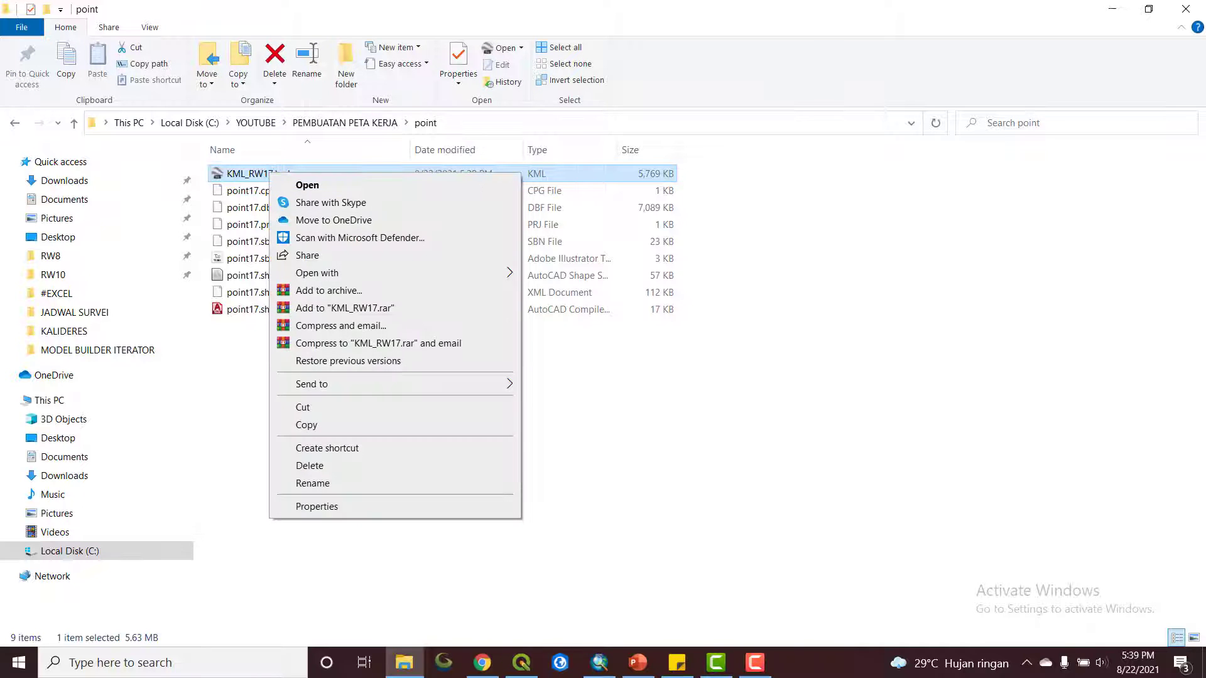
pyautogui.click(637, 663)
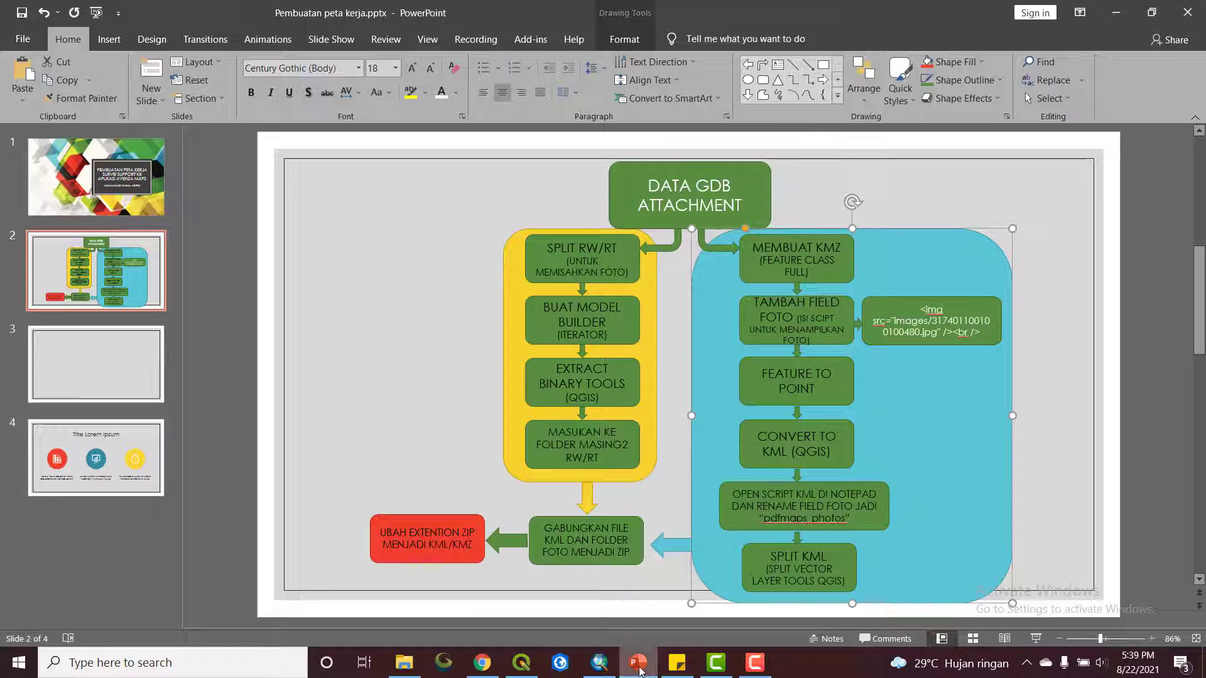
pyautogui.hotkey('alt', 'Tab')
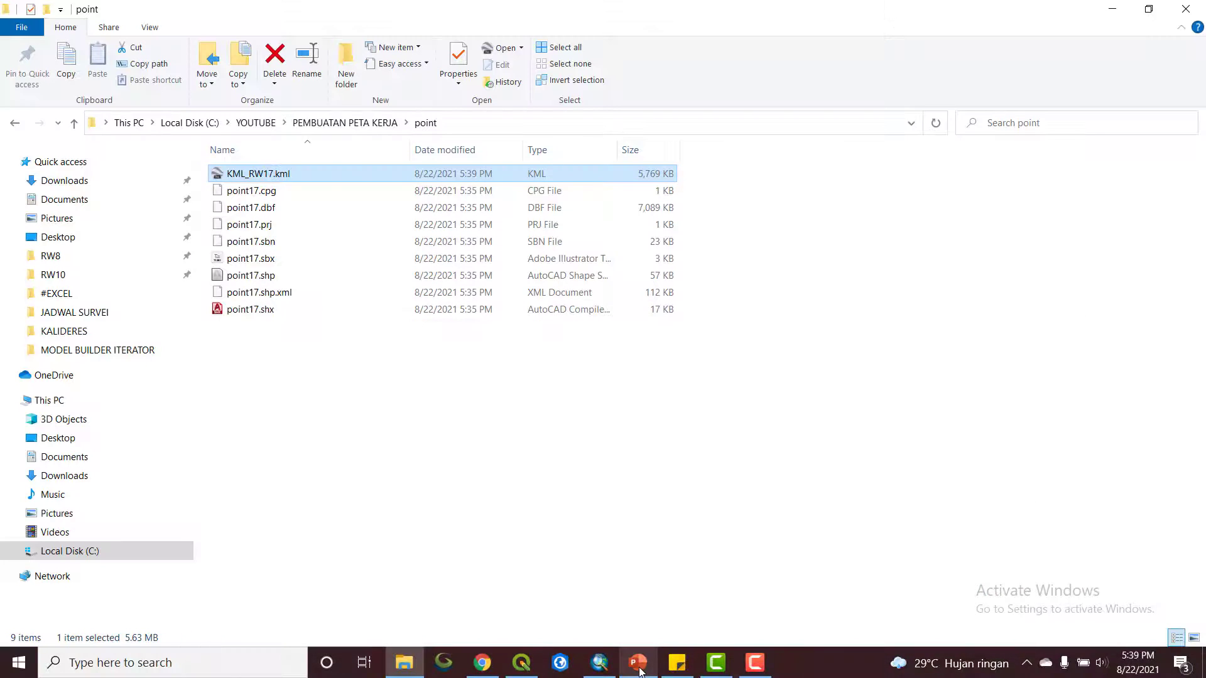
# - Open KML_RW17.kml in Visual Studio Code and locate the pdfmaps field in the schema definitions
pyautogui.rightClick(253, 176)
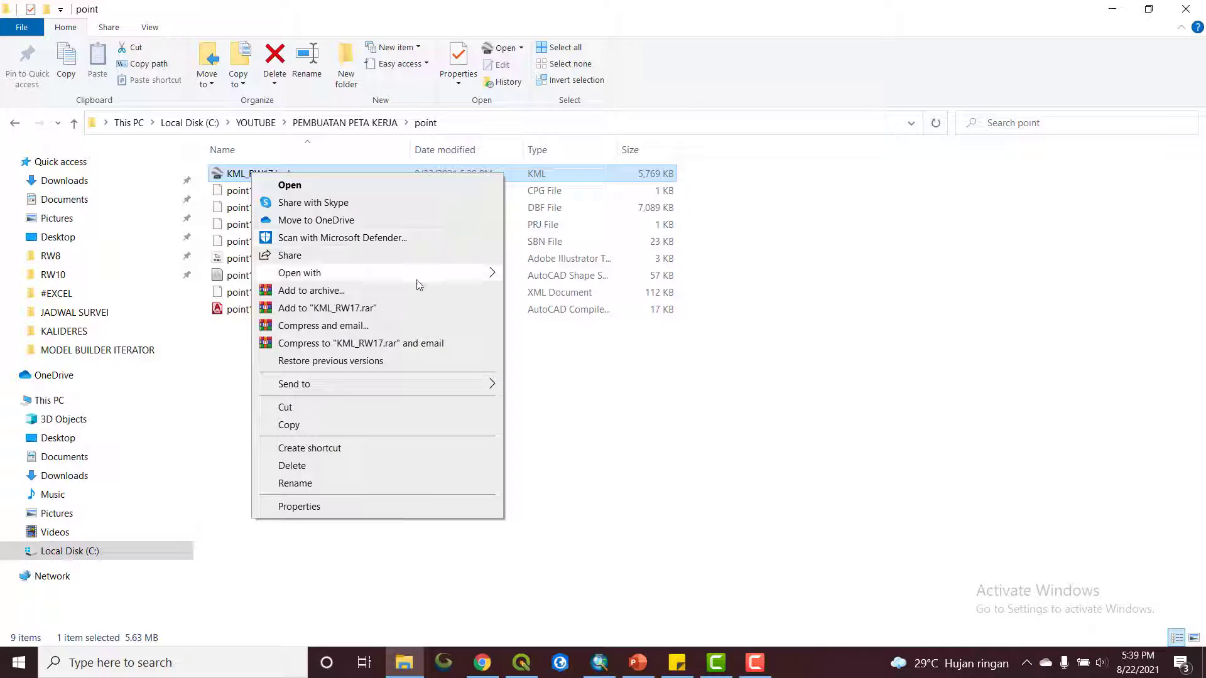
pyautogui.moveTo(440, 281)
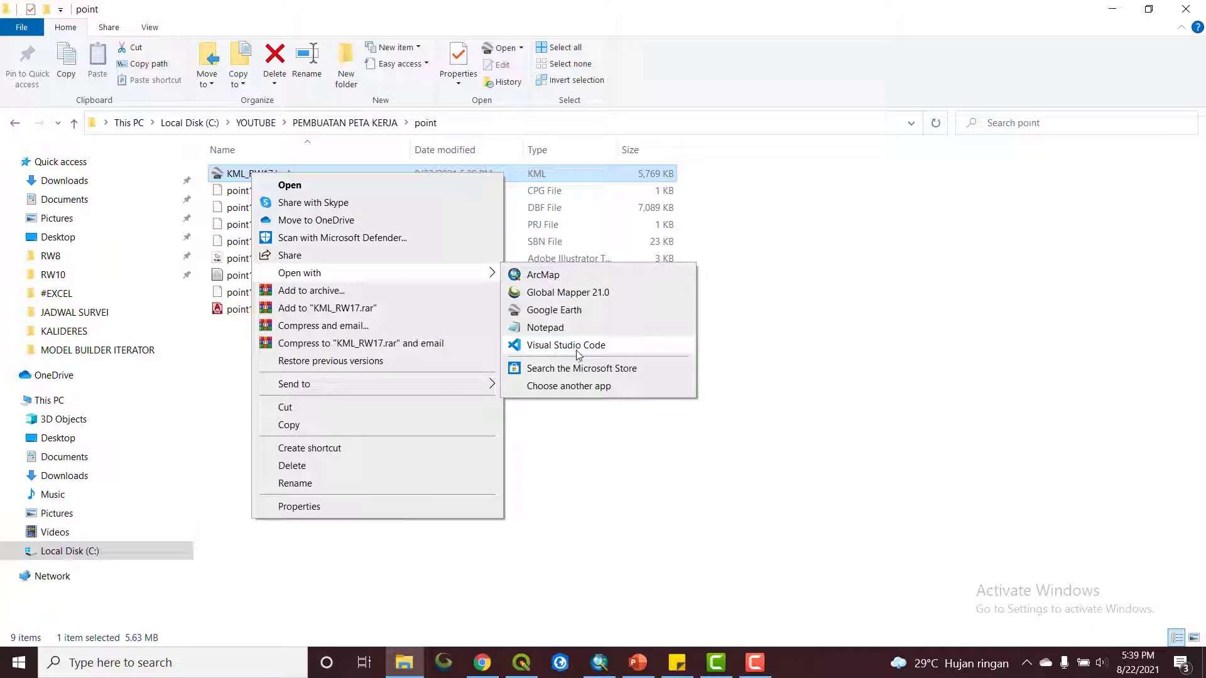
pyautogui.click(579, 346)
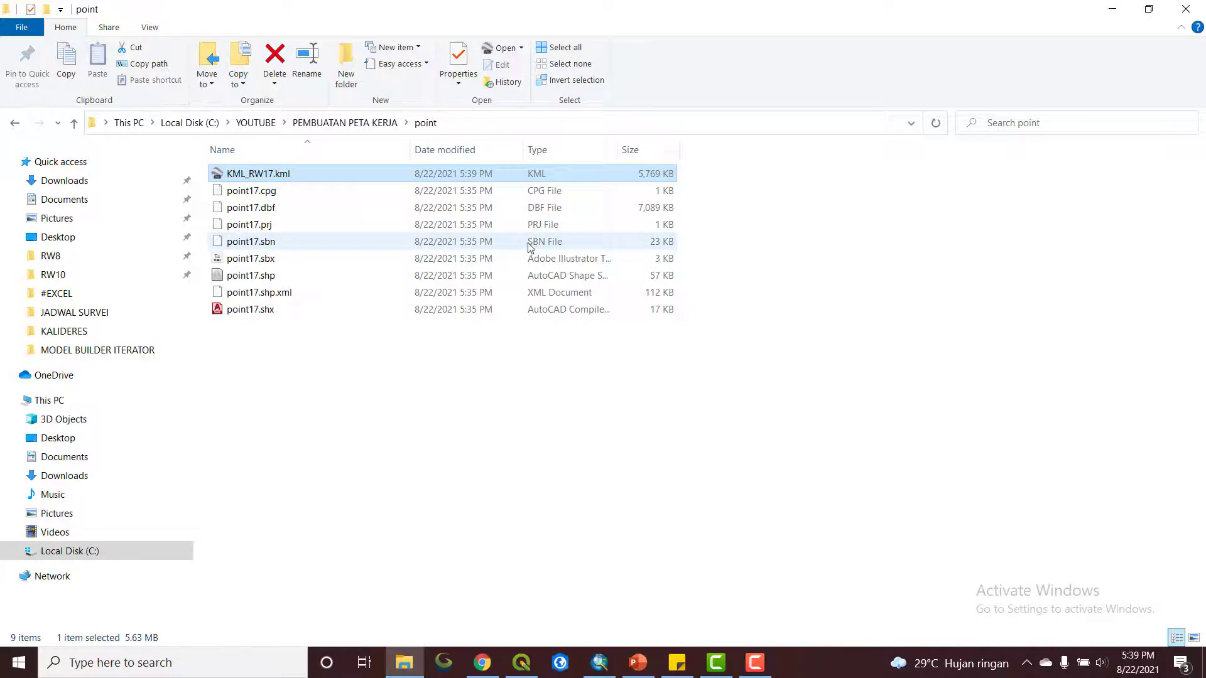
pyautogui.scroll(-4, 528, 248)
pyautogui.scroll(-20, 722, 358)
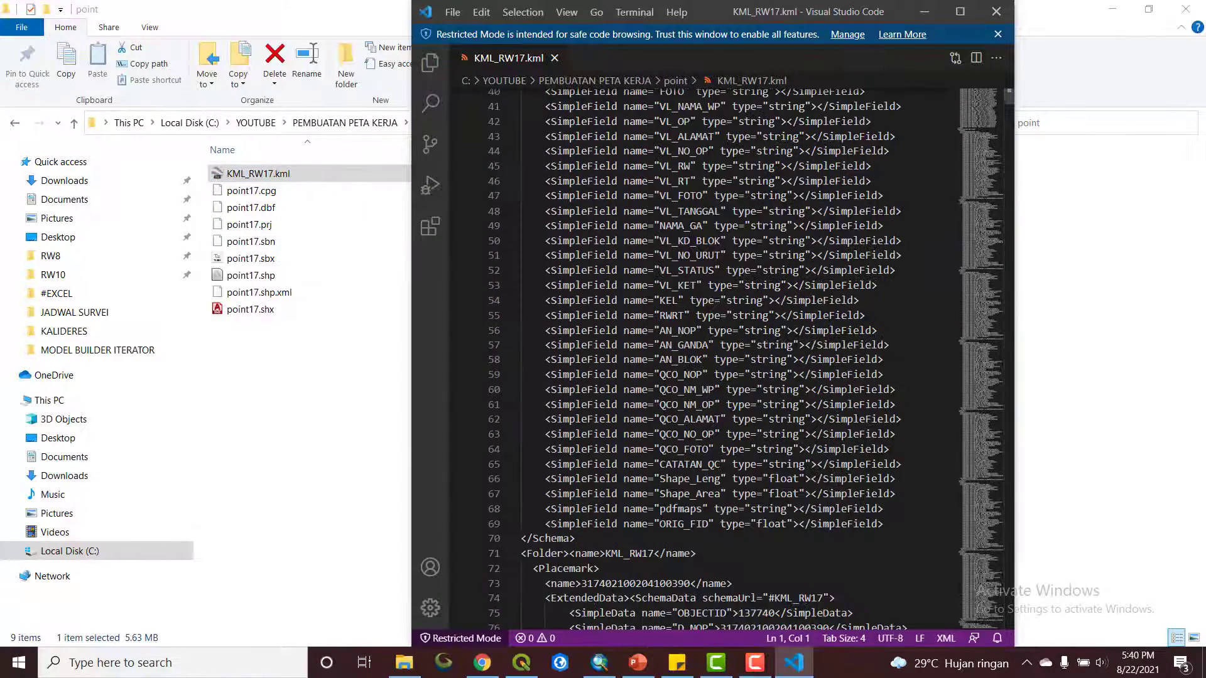
pyautogui.scroll(12, 722, 358)
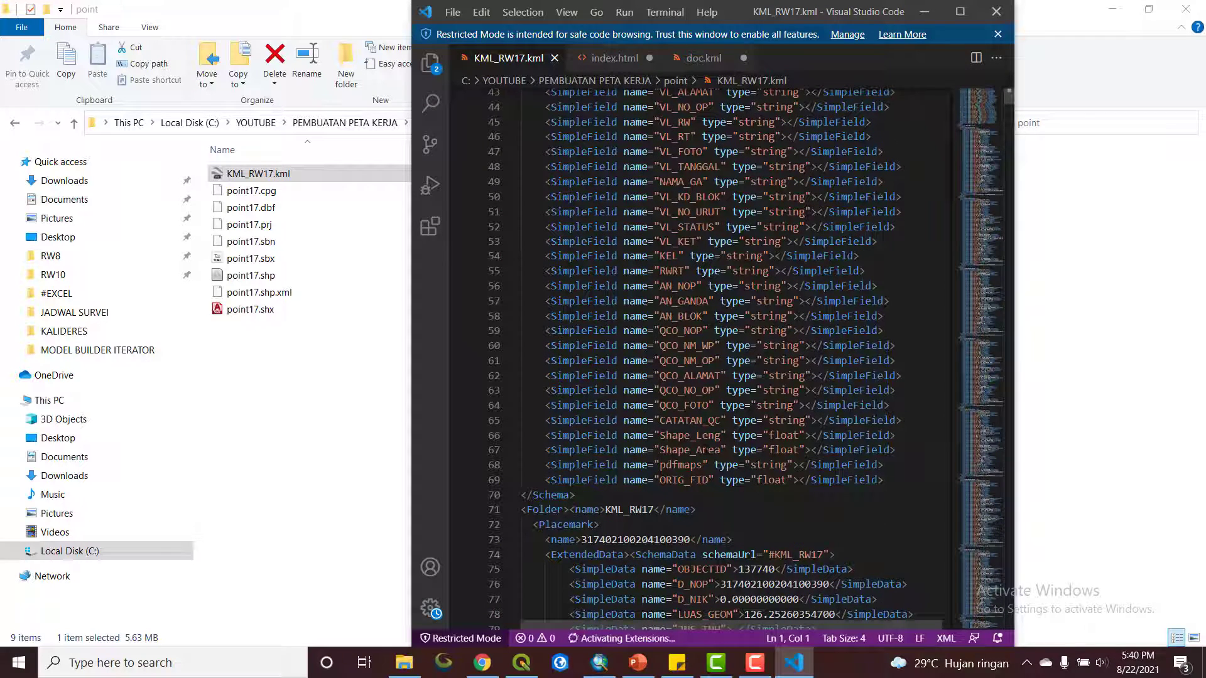
# - Copy the field name pdfmaps from the schema definition and enter it as the search term for find and replace
pyautogui.click(705, 467)
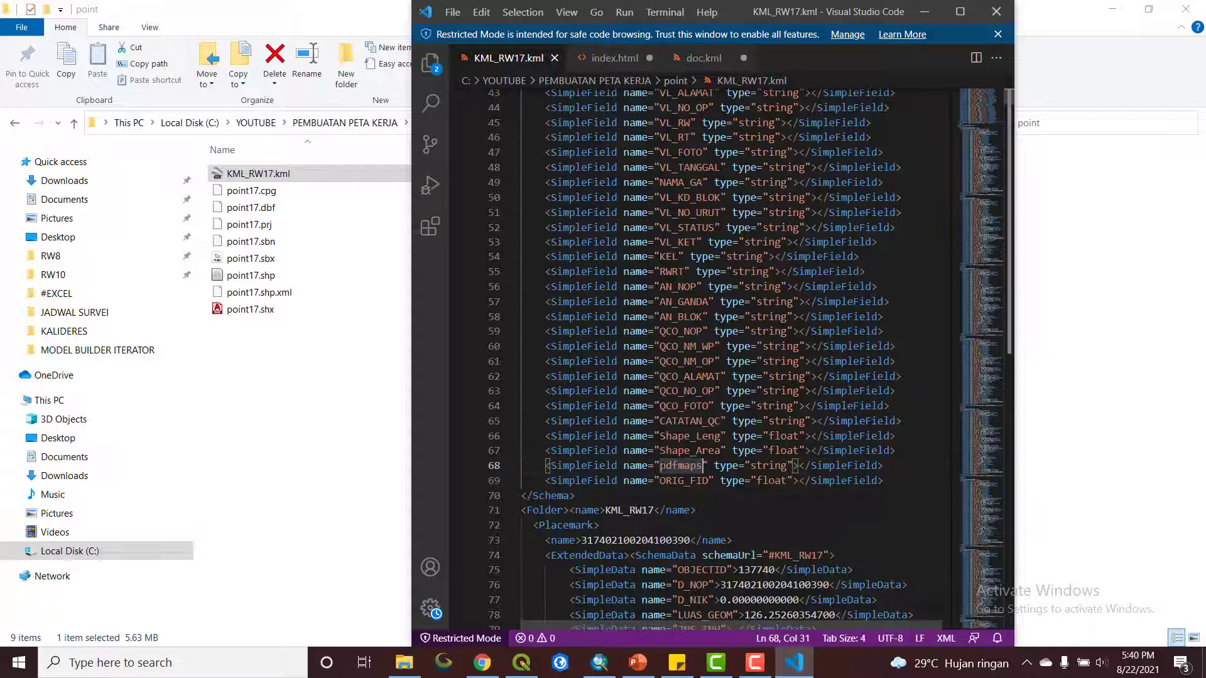
pyautogui.hotkey('shift', 'Left')
pyautogui.moveTo(701, 466); pyautogui.dragTo(703, 465)
pyautogui.hotkey('ctrl', 'c')
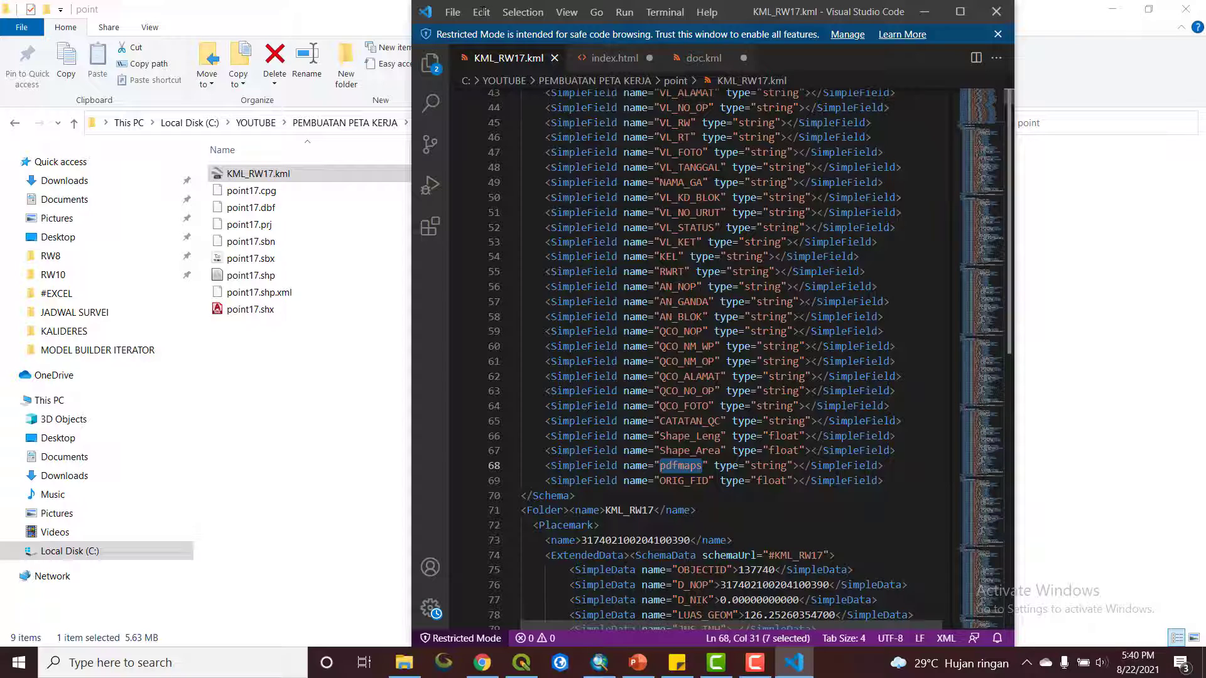
pyautogui.click(690, 450)
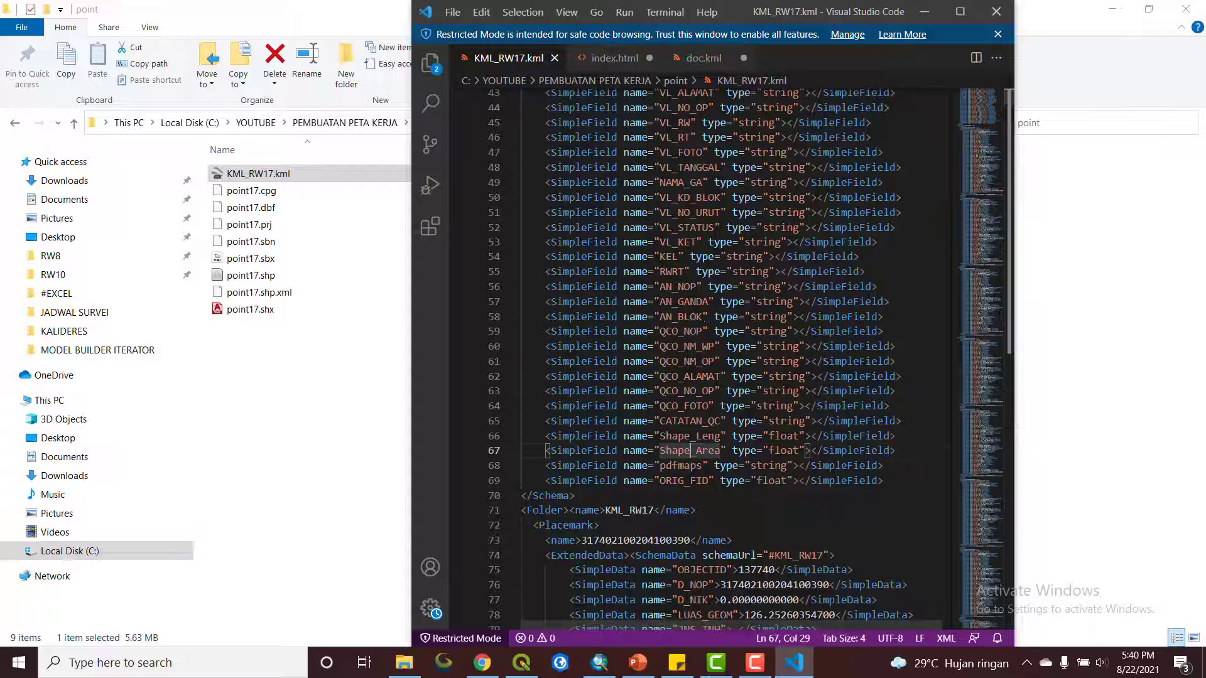
pyautogui.click(481, 13)
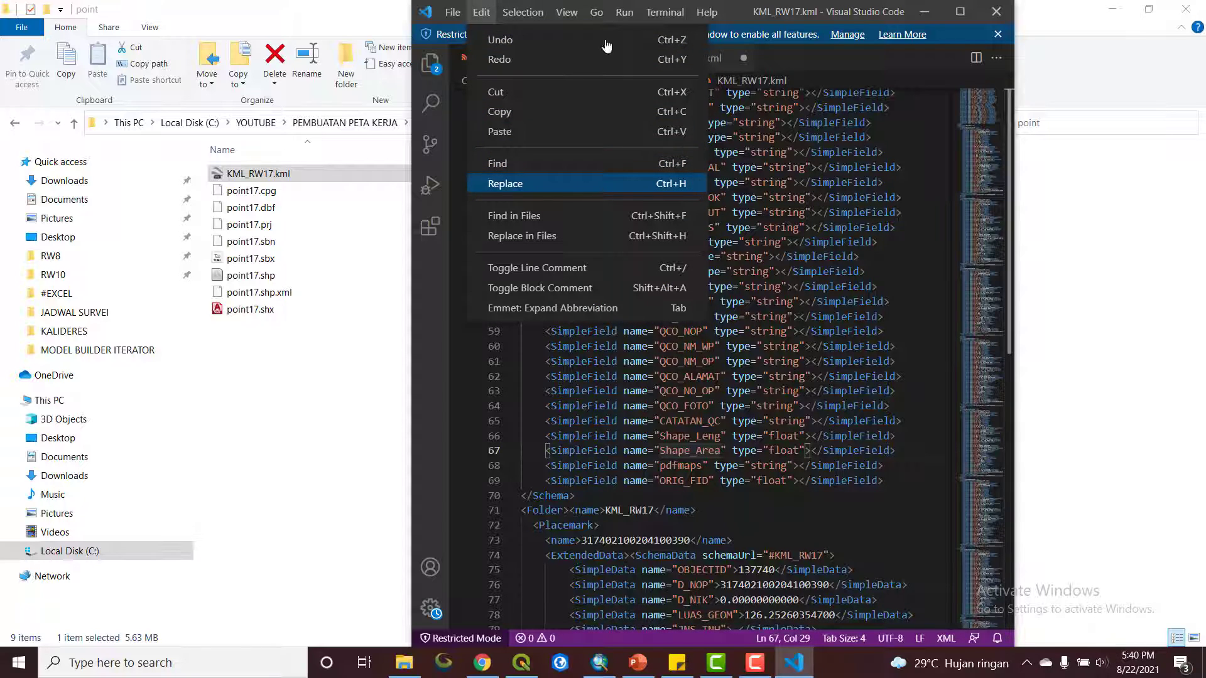
pyautogui.click(565, 184)
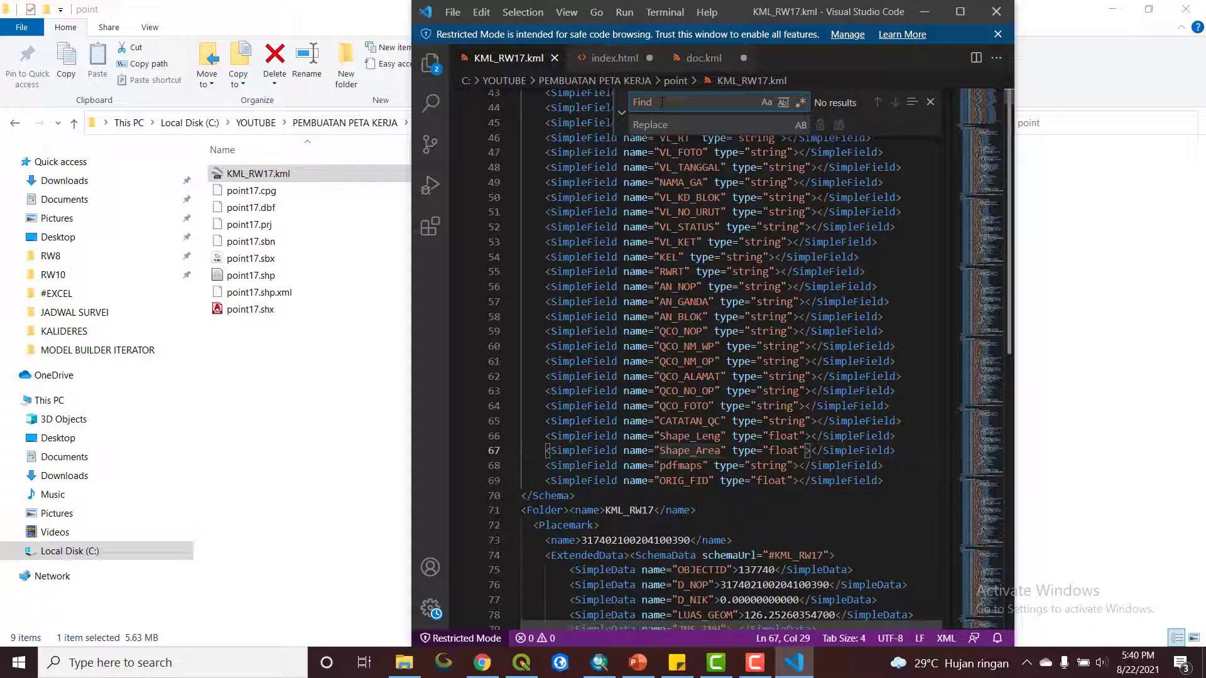
pyautogui.hotkey('ctrl', 'v')
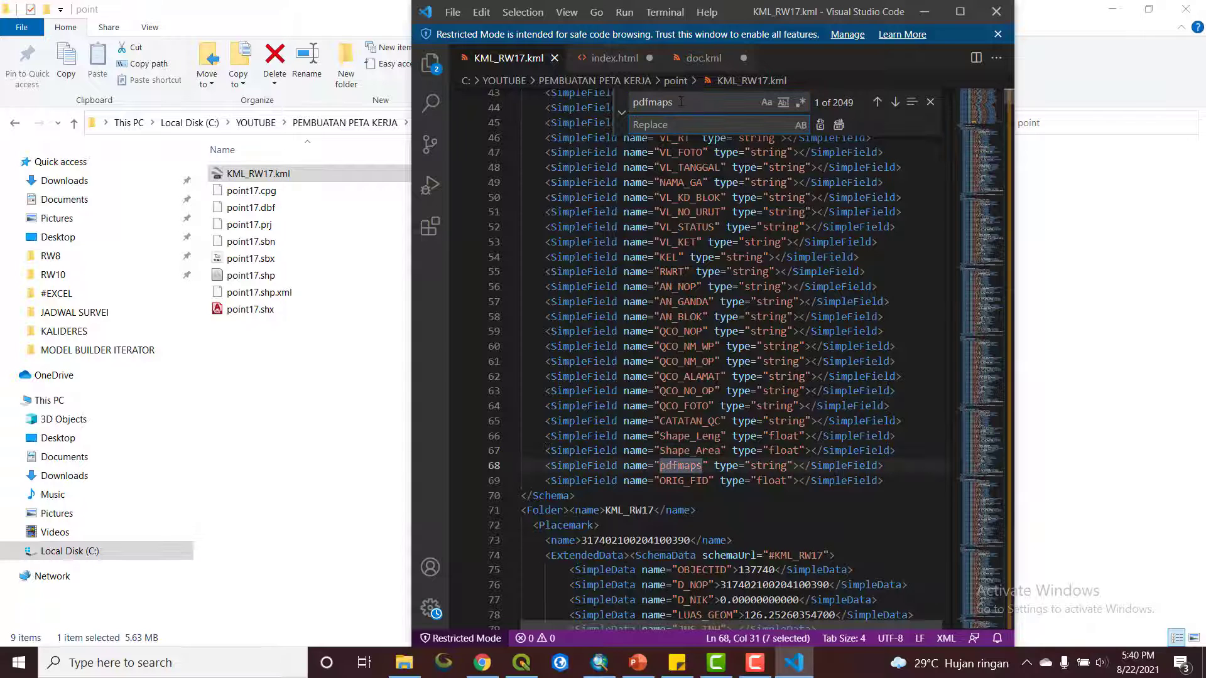
# - Replace all occurrences of pdfmaps in the file with pdfmaps_photos
pyautogui.hotkey('ctrl', 'v')
pyautogui.press('BackSpace')
pyautogui.press('BackSpace')
pyautogui.press('BackSpace')
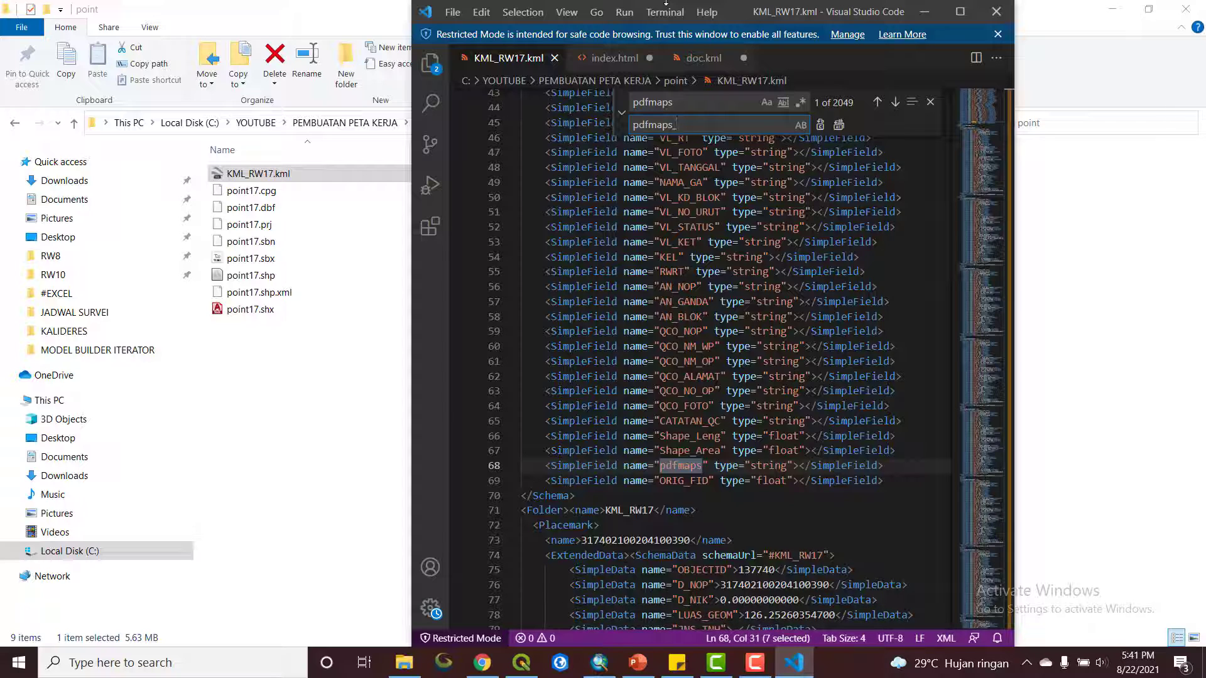
pyautogui.write('photos')
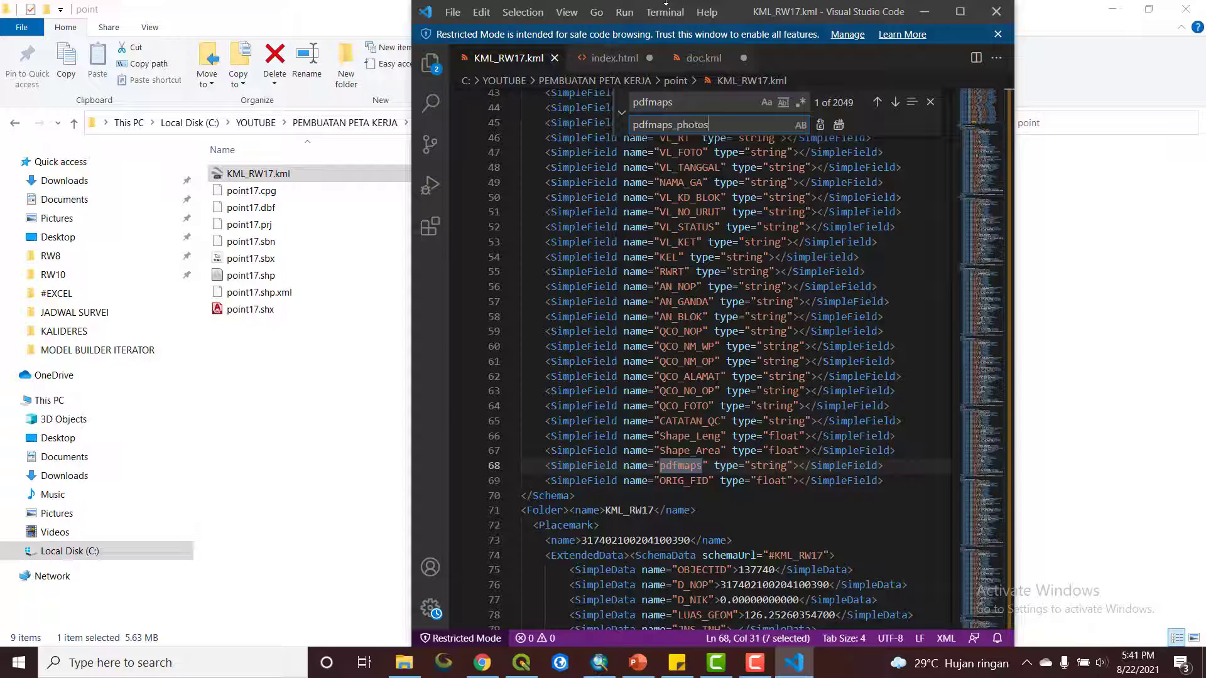
pyautogui.click(838, 125)
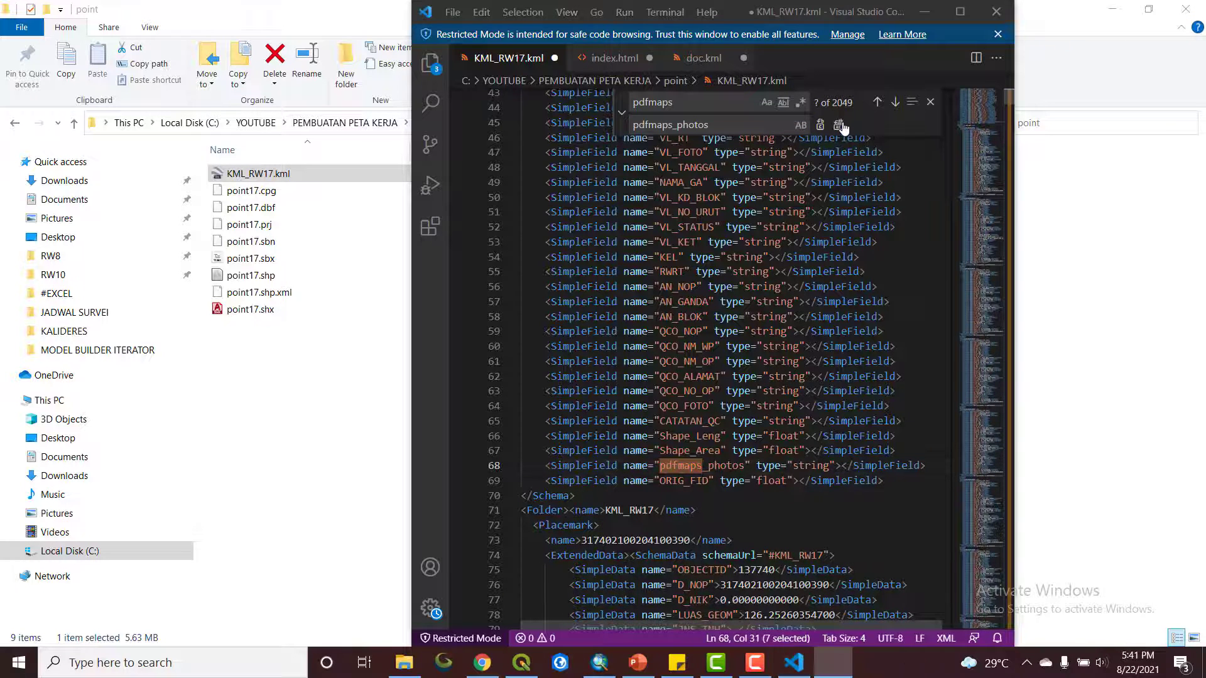
# - Check the replaced field name in the placemark records, save KML_RW17.kml and close Visual Studio Code
pyautogui.scroll(-15, 830, 344)
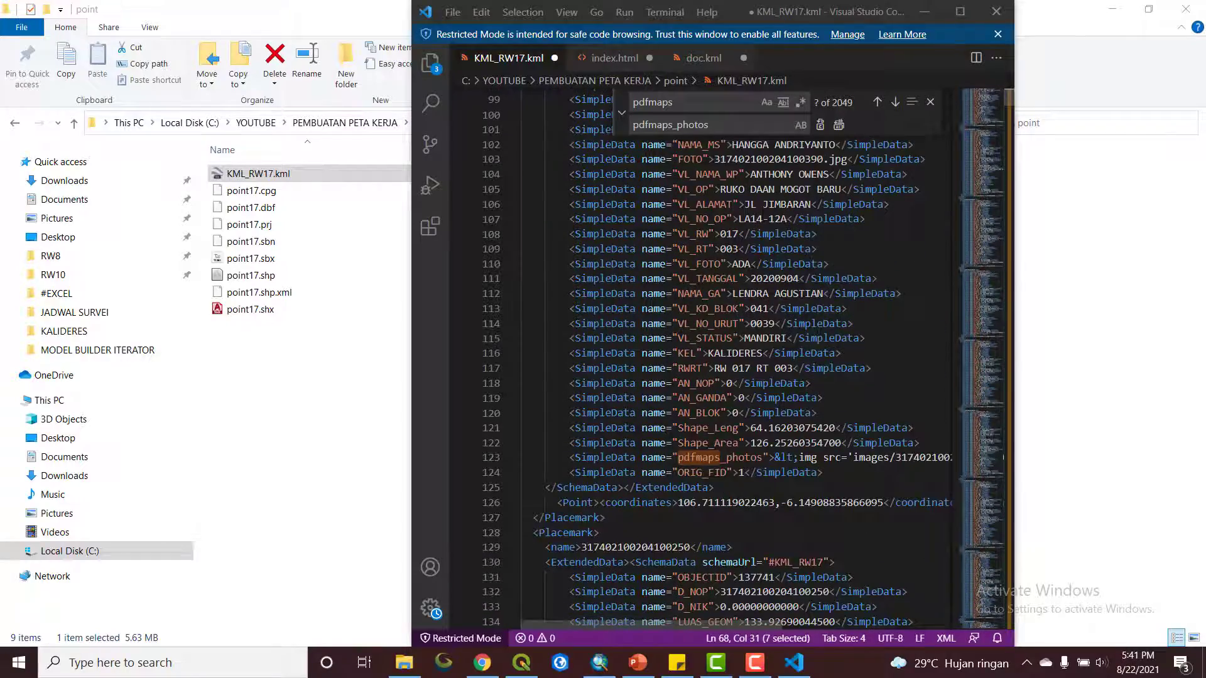
pyautogui.scroll(-10, 830, 344)
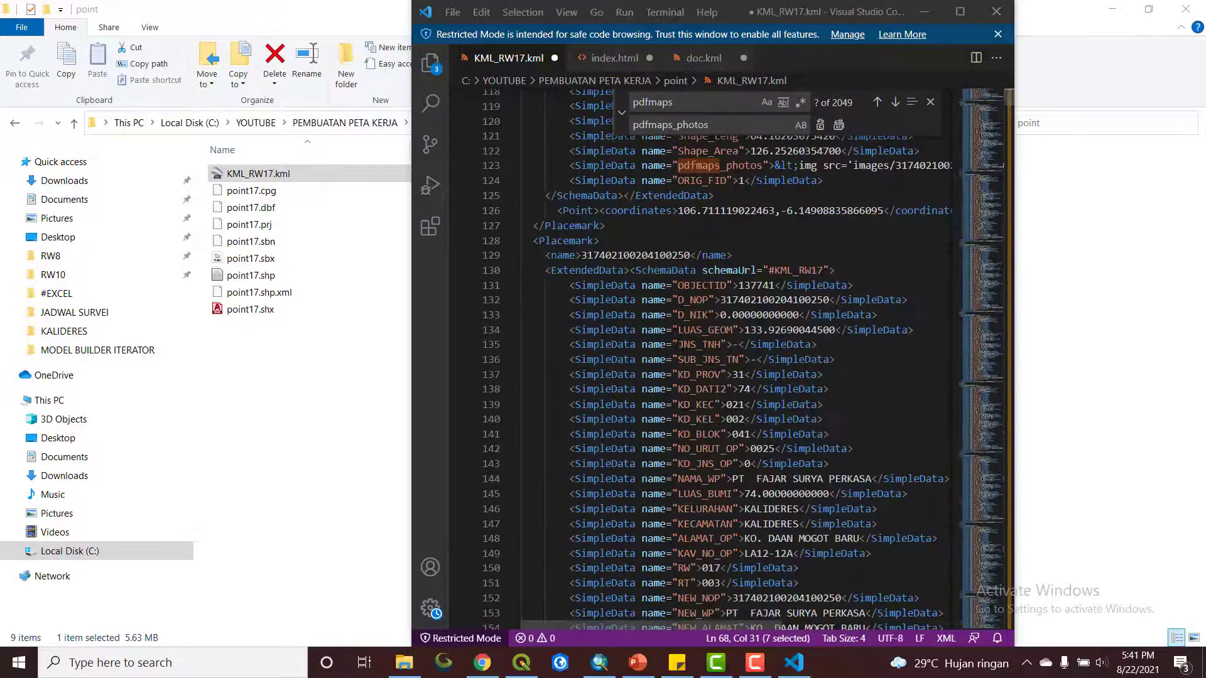
pyautogui.scroll(7, 830, 344)
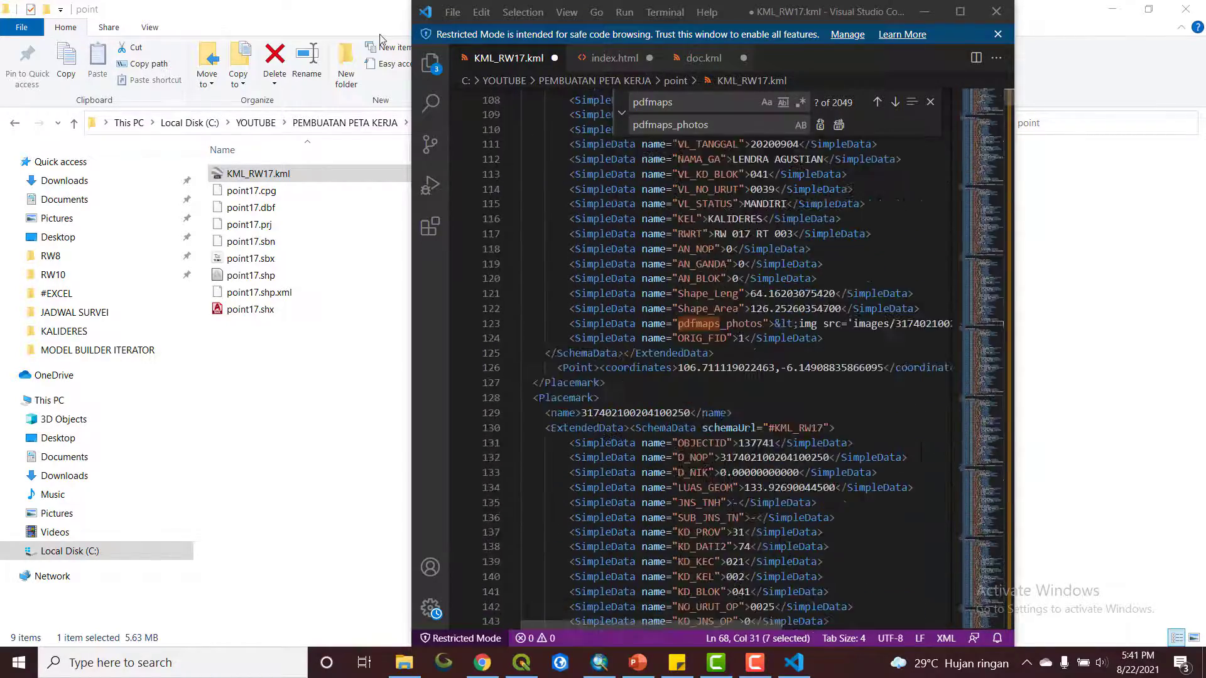
pyautogui.click(452, 12)
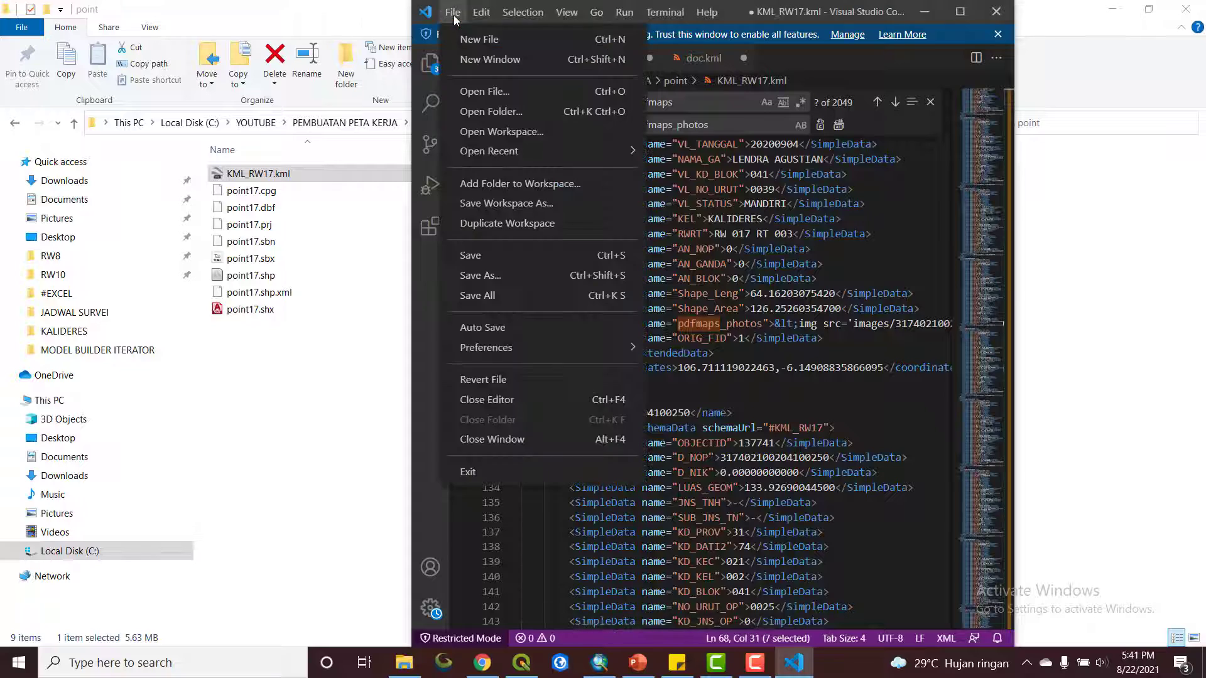
pyautogui.click(498, 261)
pyautogui.scroll(-4, 751, 237)
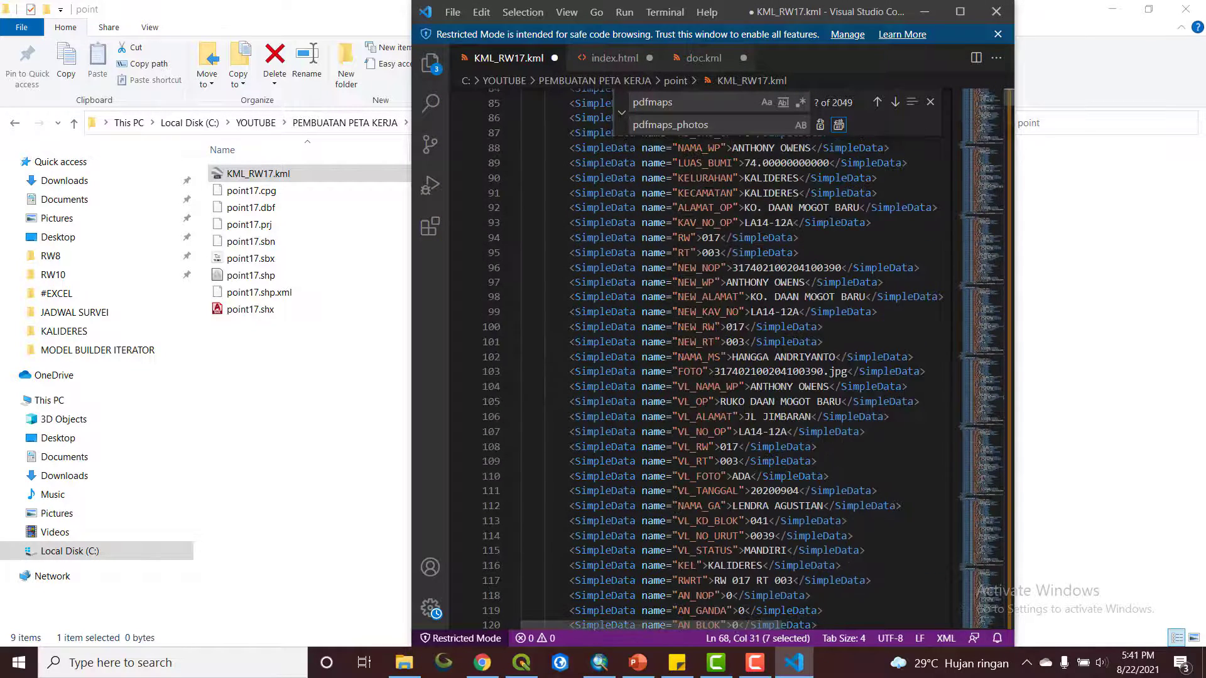
pyautogui.scroll(6, 751, 238)
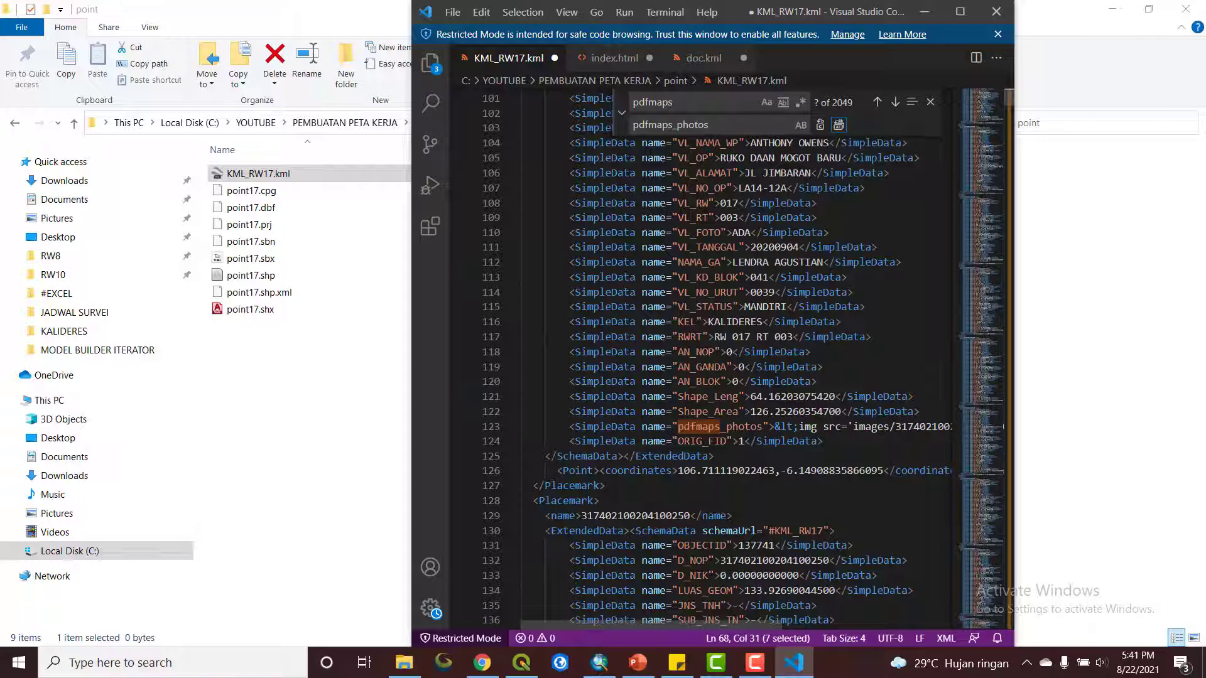
pyautogui.hotkey('ctrl', 's')
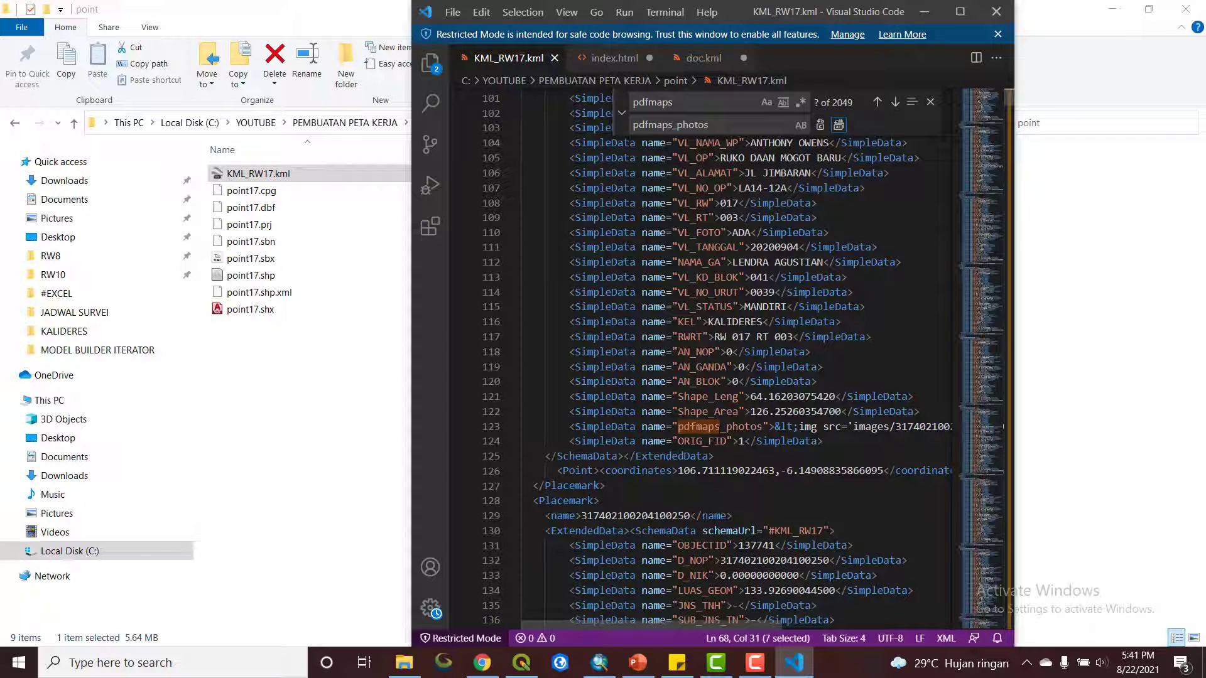
pyautogui.scroll(-14, 741, 358)
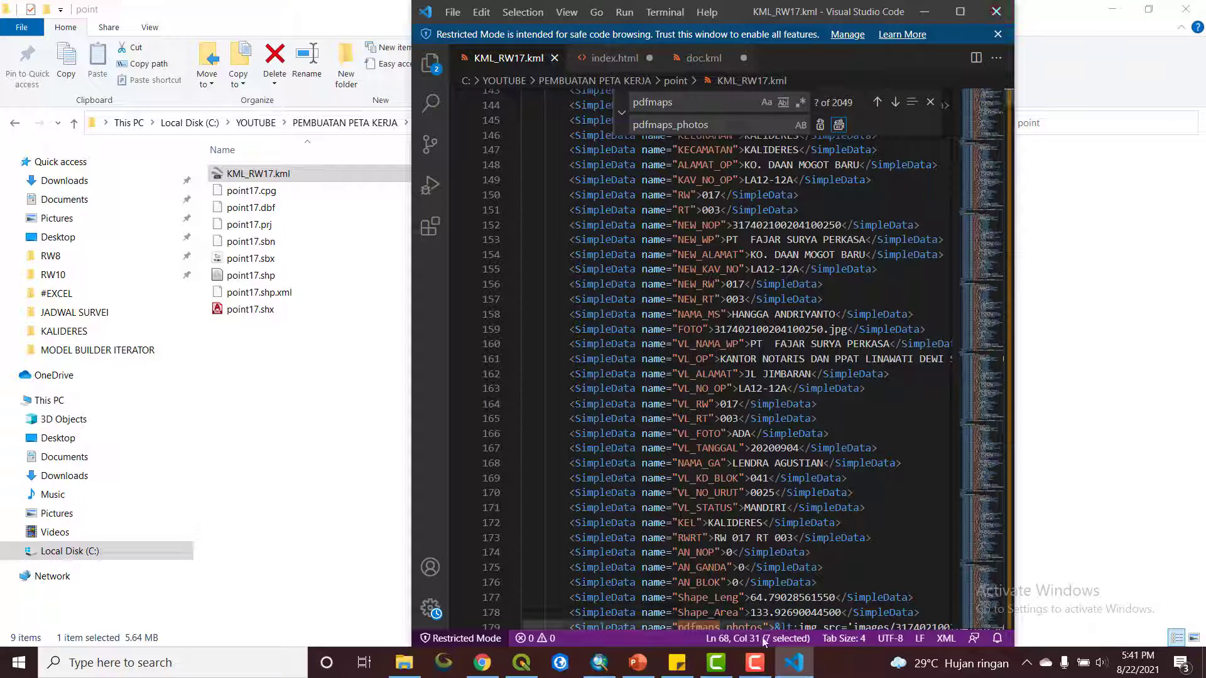
pyautogui.hotkey('alt', 'F4')
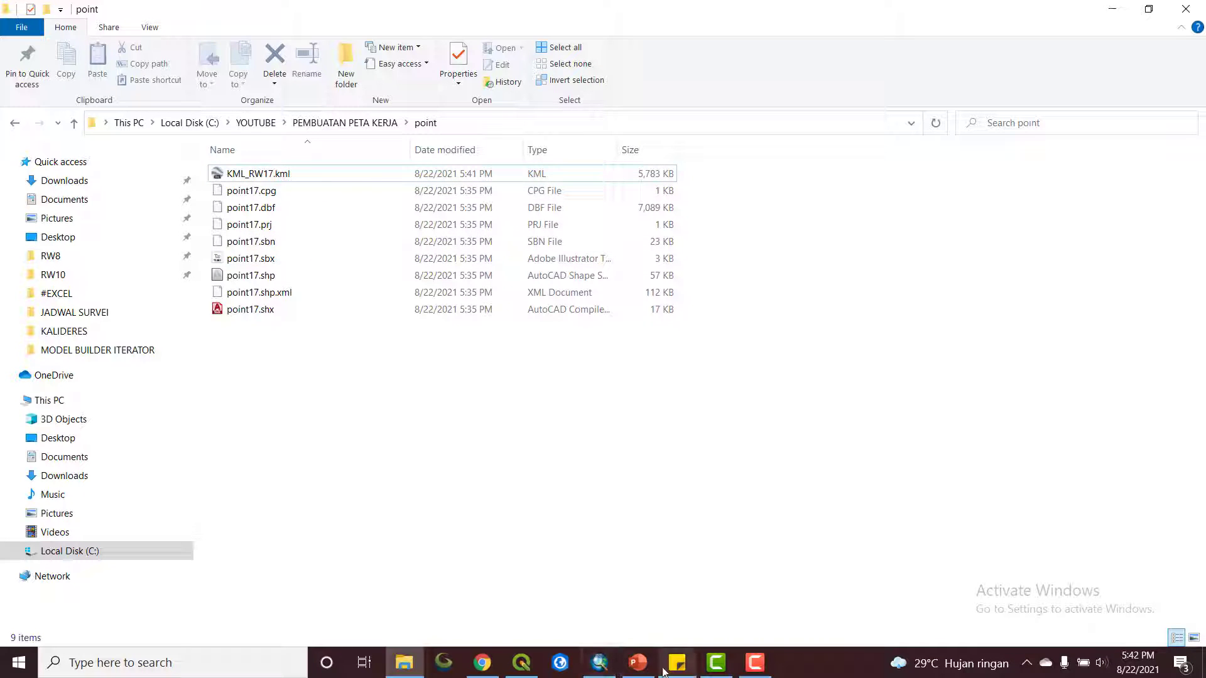
# - Switch to QGIS and look up Split vector layer among the recently used processing tools
pyautogui.click(521, 663)
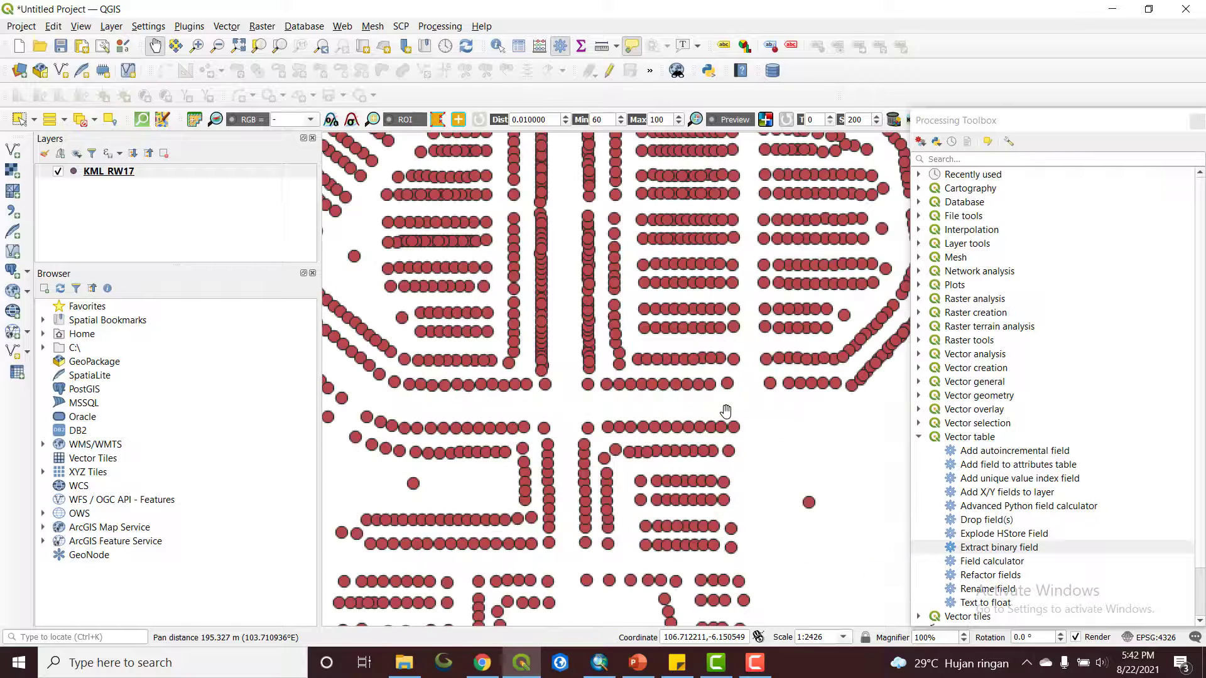
pyautogui.scroll(-3, 829, 376)
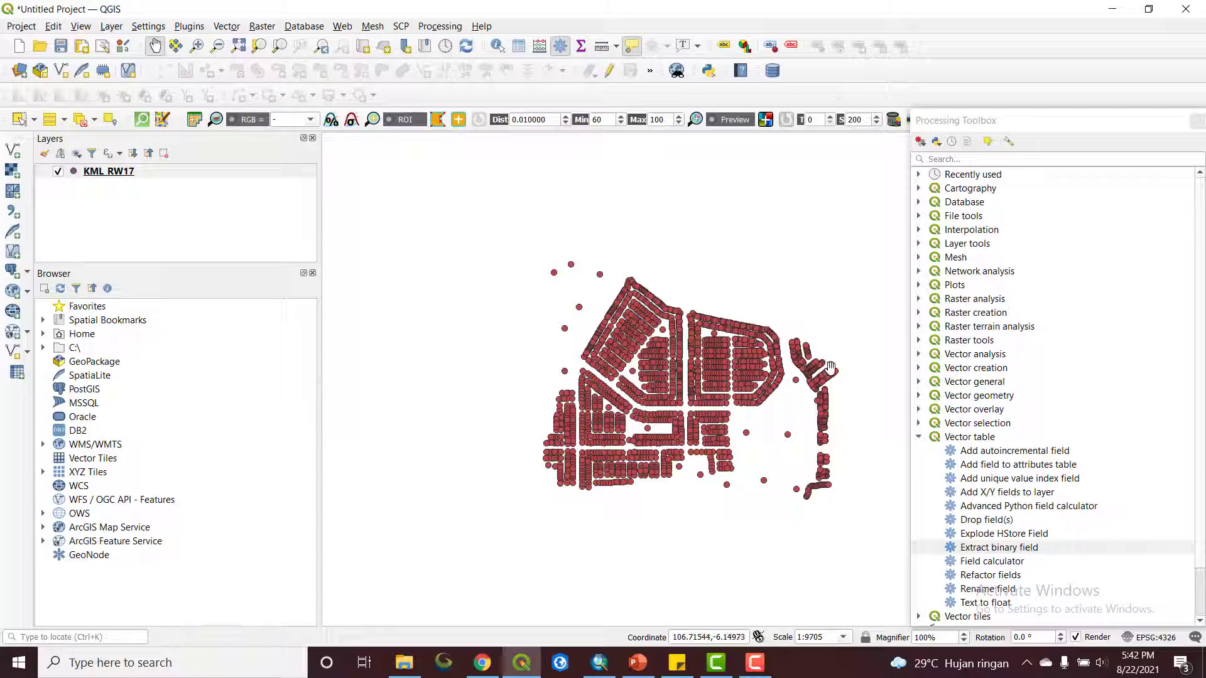
pyautogui.click(919, 438)
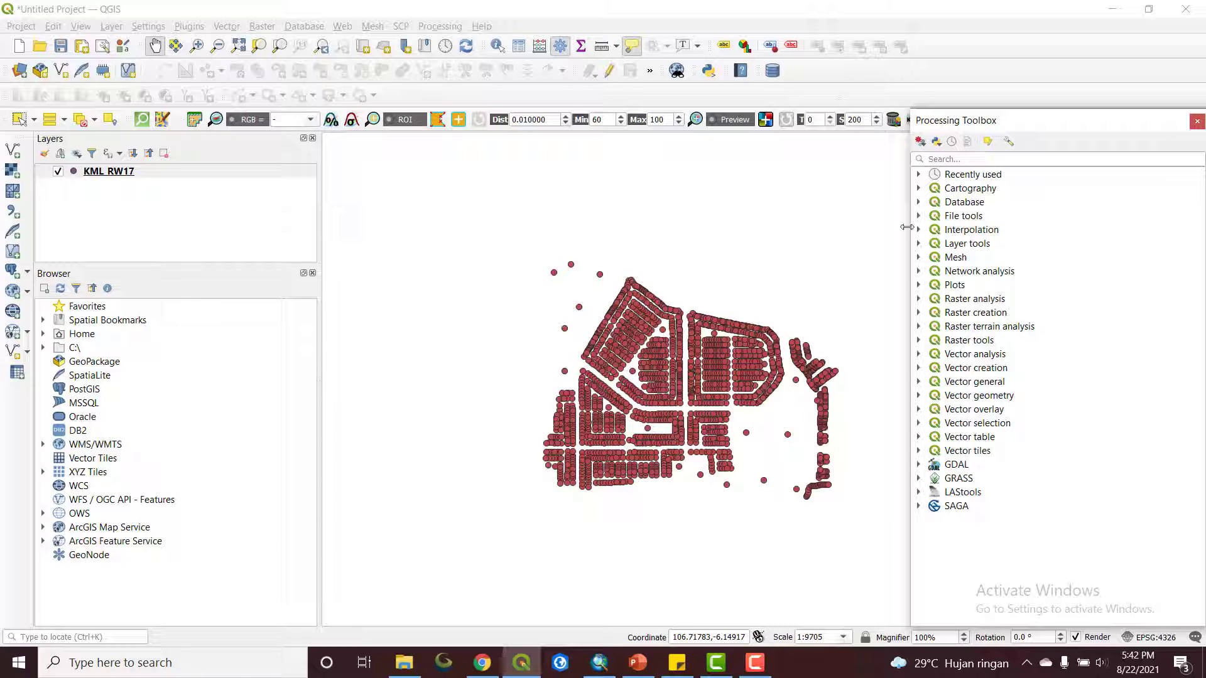
pyautogui.click(918, 174)
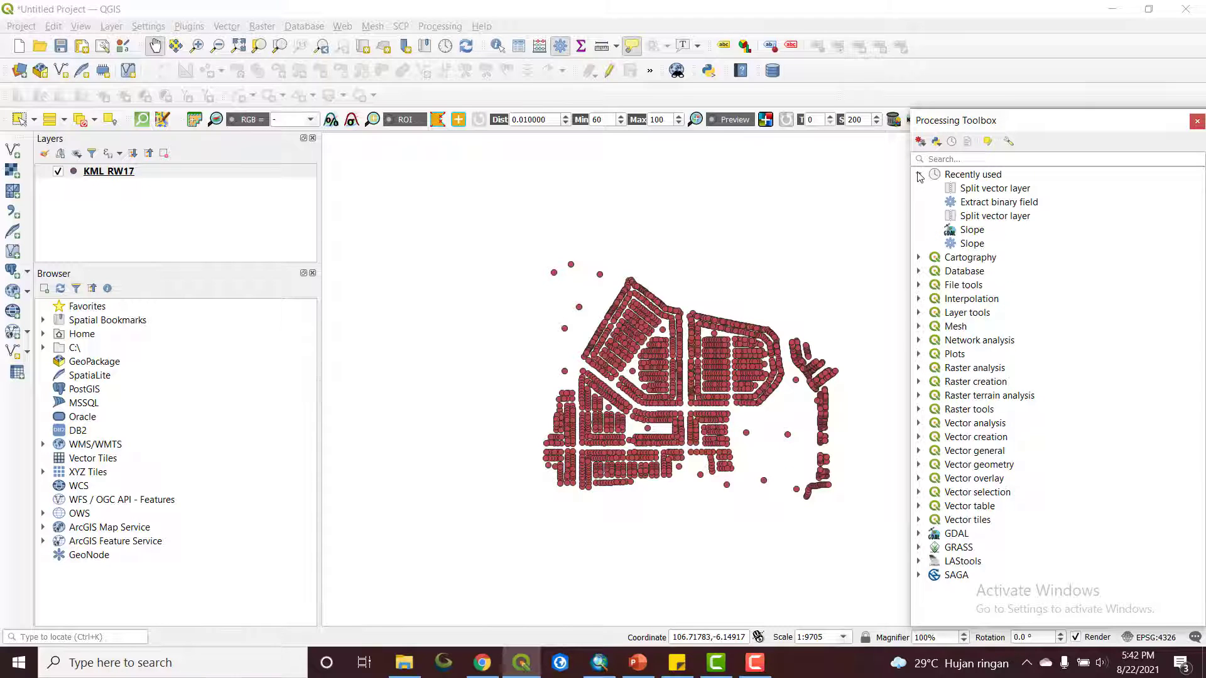
pyautogui.doubleClick(978, 190)
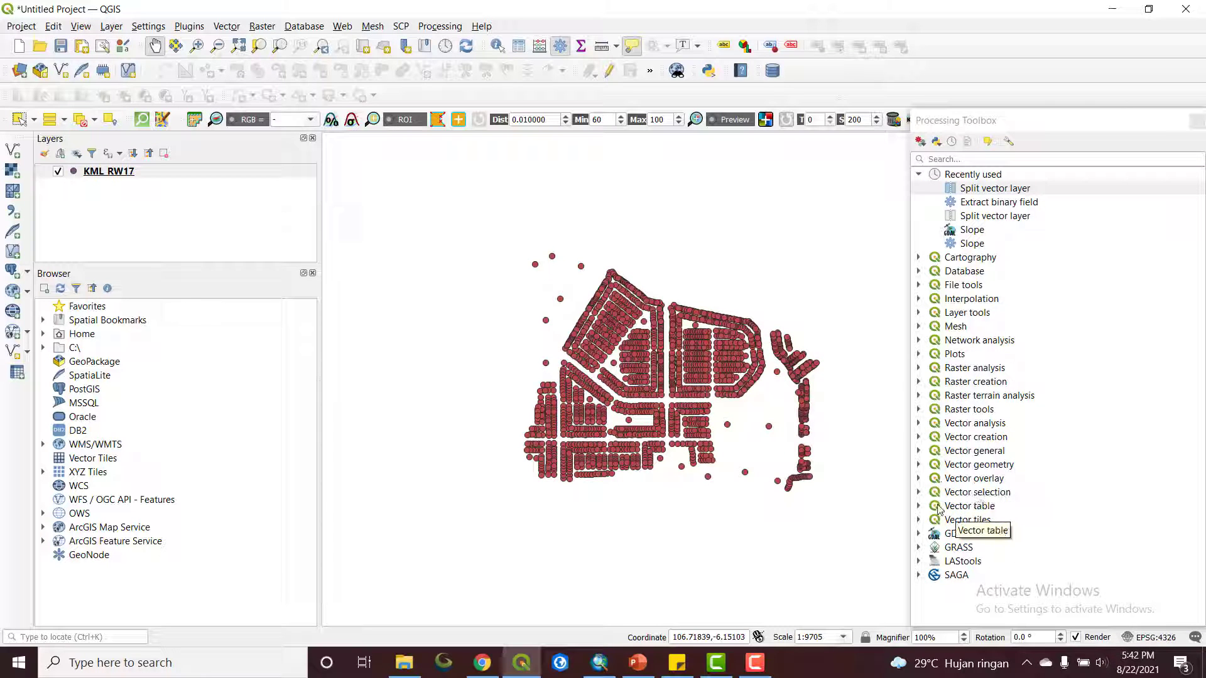
# - Open the Split vector layer tool from the Vector general group with KML_RW17 as the input layer
pyautogui.click(919, 451)
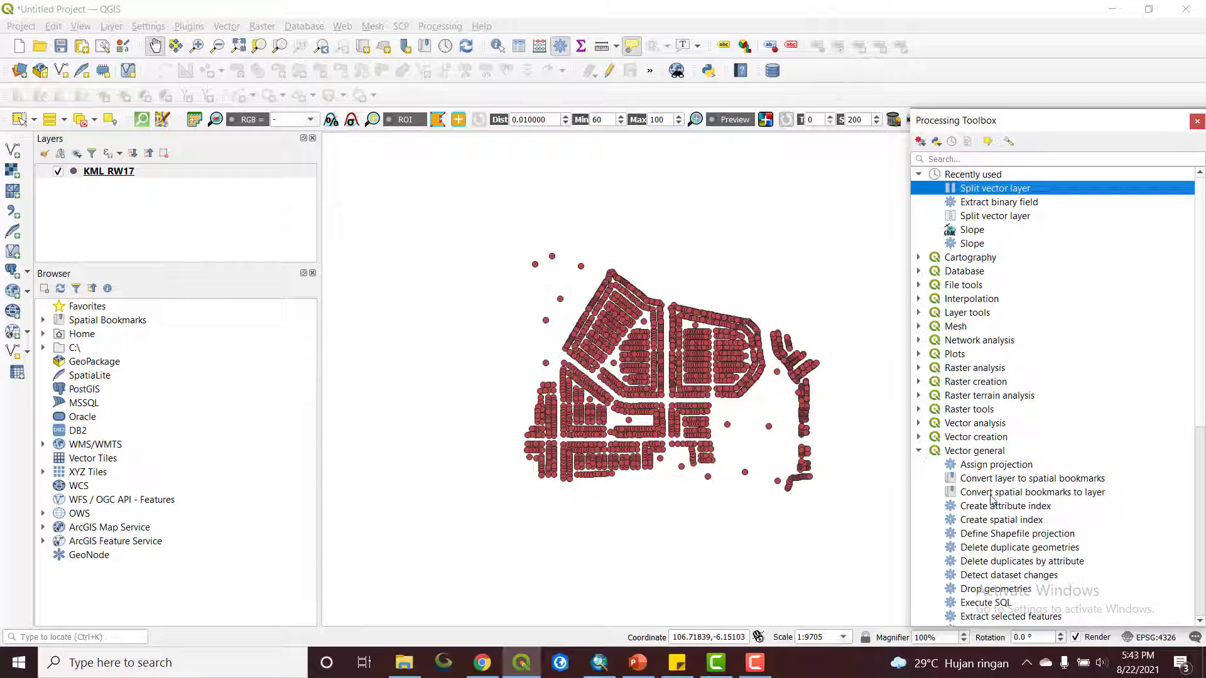
pyautogui.scroll(-7, 1011, 534)
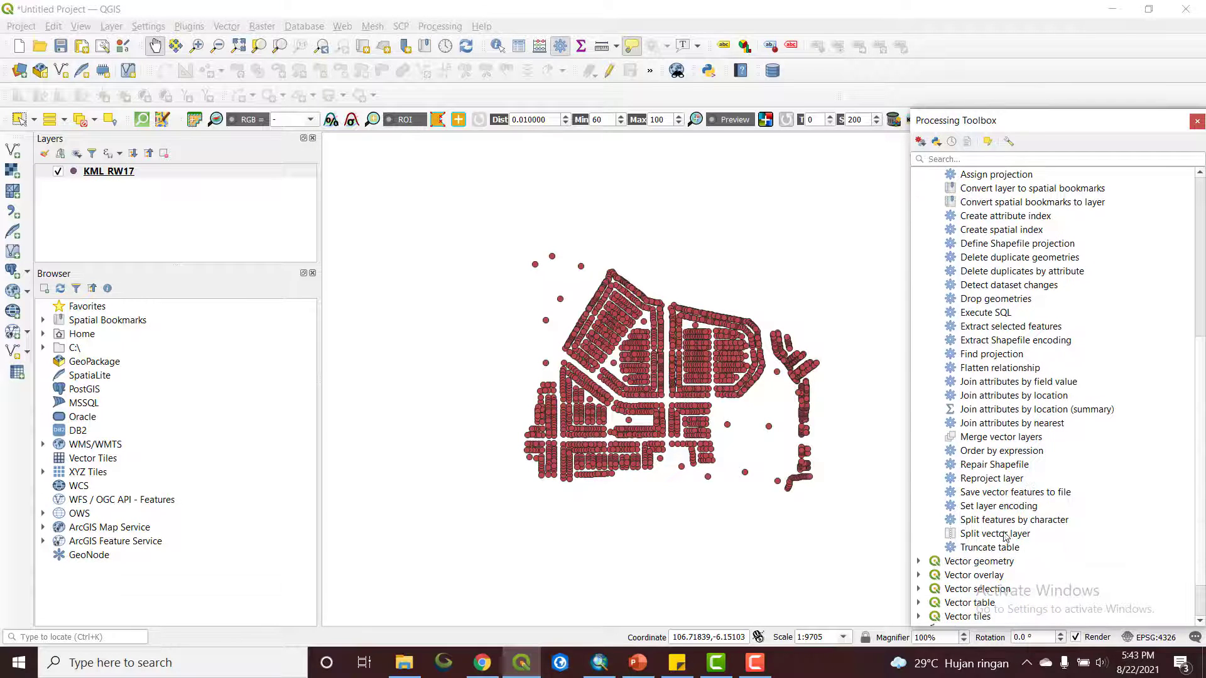
pyautogui.scroll(4, 999, 537)
pyautogui.scroll(1, 971, 439)
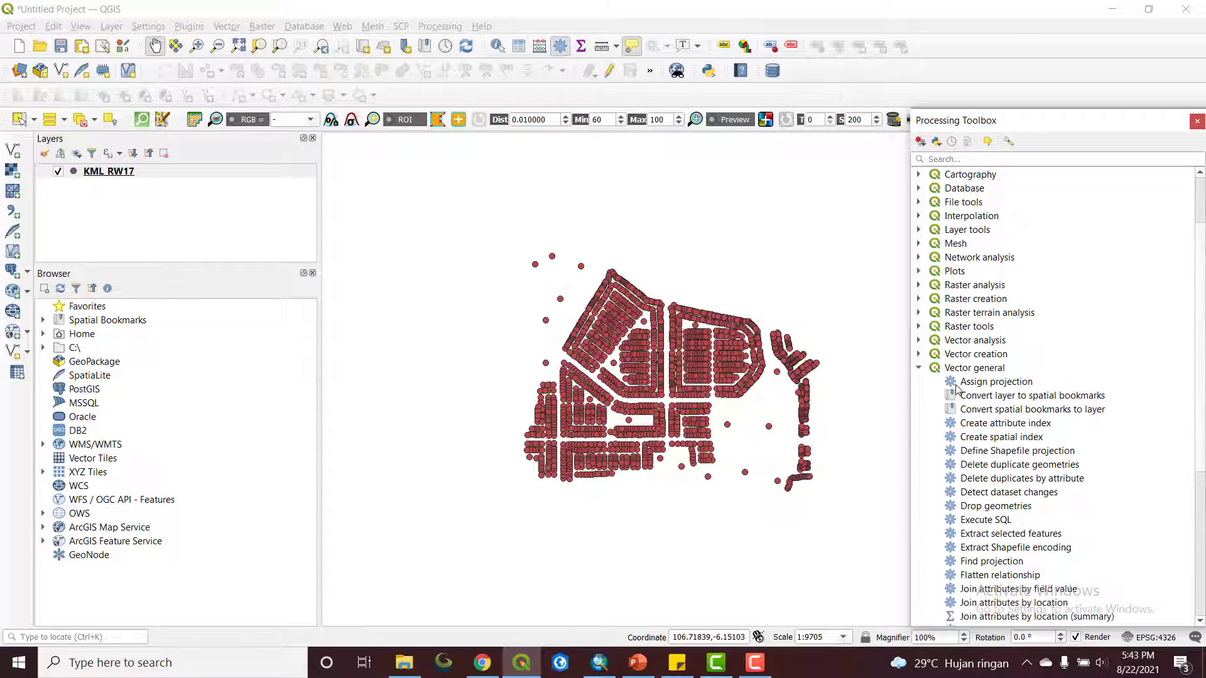
pyautogui.scroll(2, 980, 364)
pyautogui.scroll(-8, 1005, 553)
pyautogui.click(1018, 480)
pyautogui.doubleClick(1016, 480)
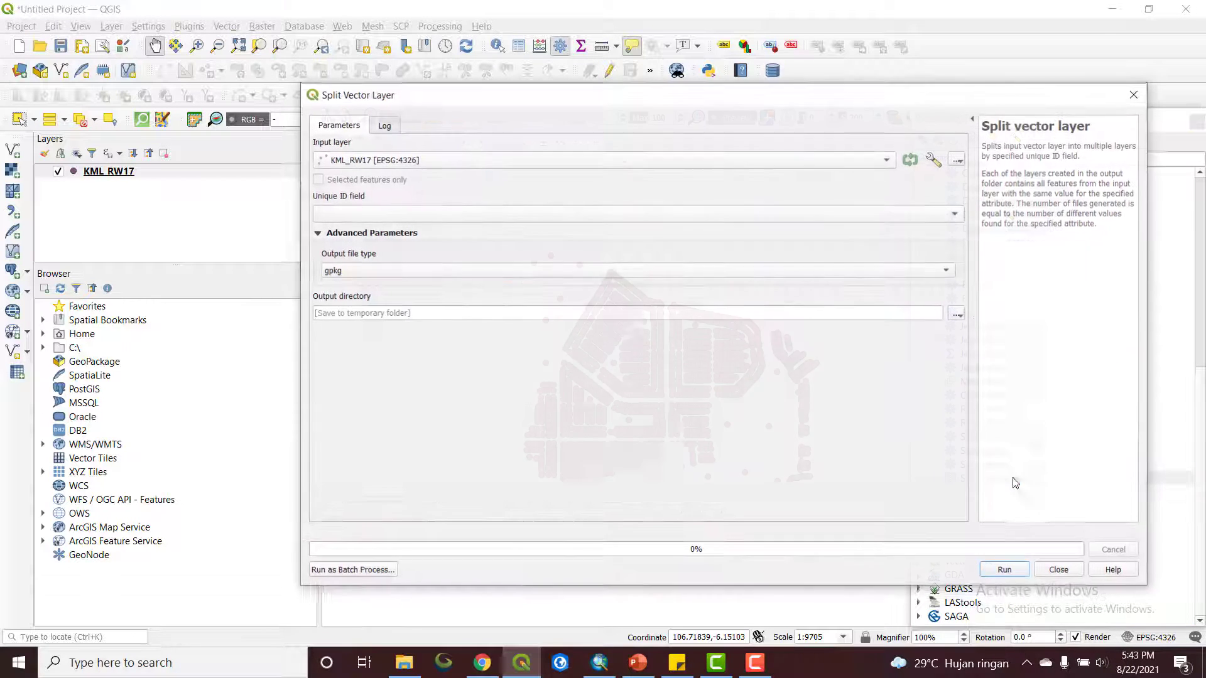
pyautogui.click(875, 159)
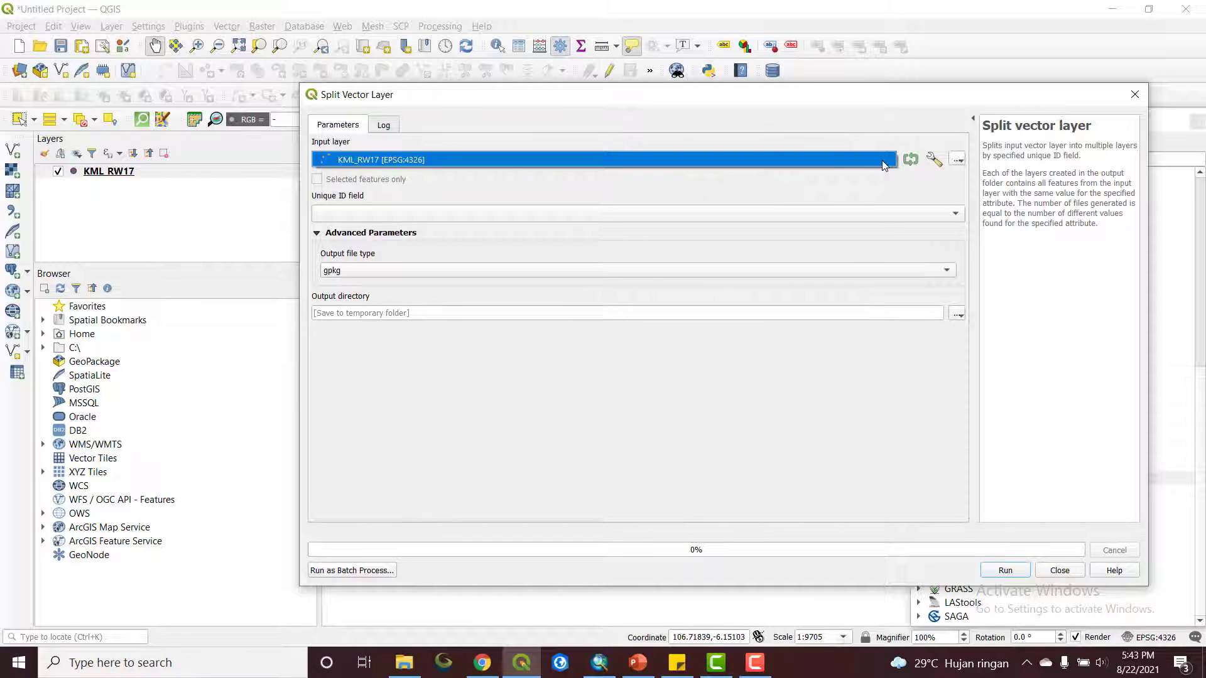
pyautogui.click(396, 162)
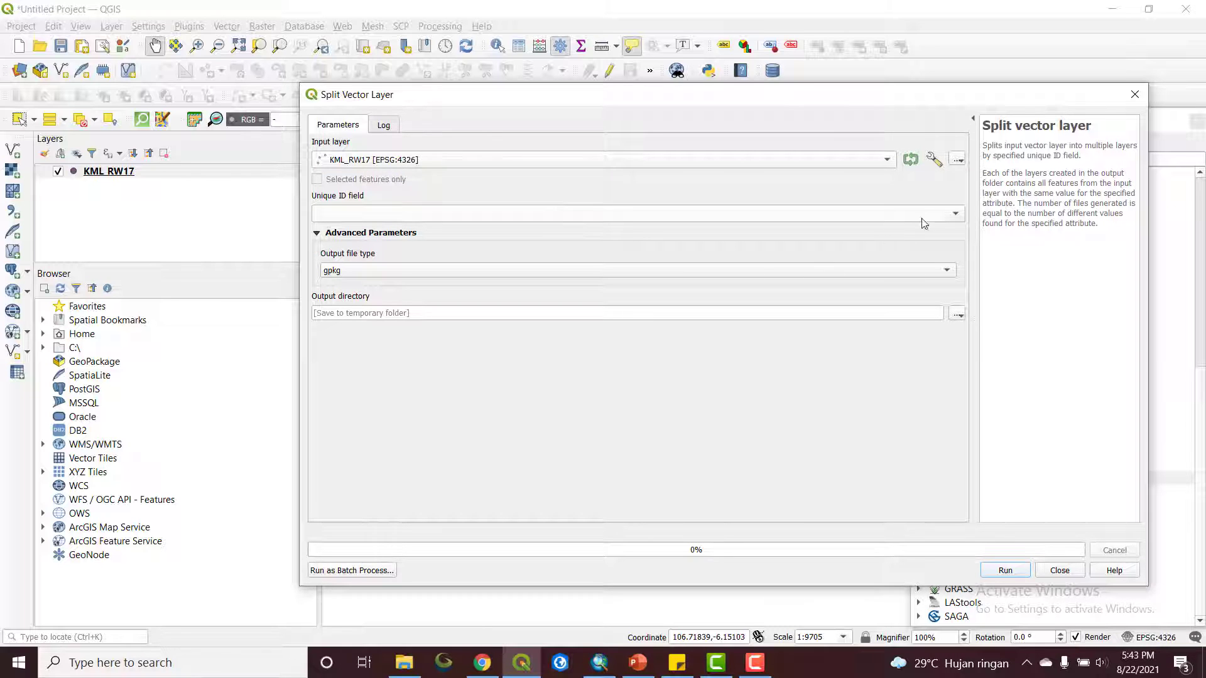
# - Choose RWRT as the unique ID field for splitting the layer
pyautogui.click(955, 215)
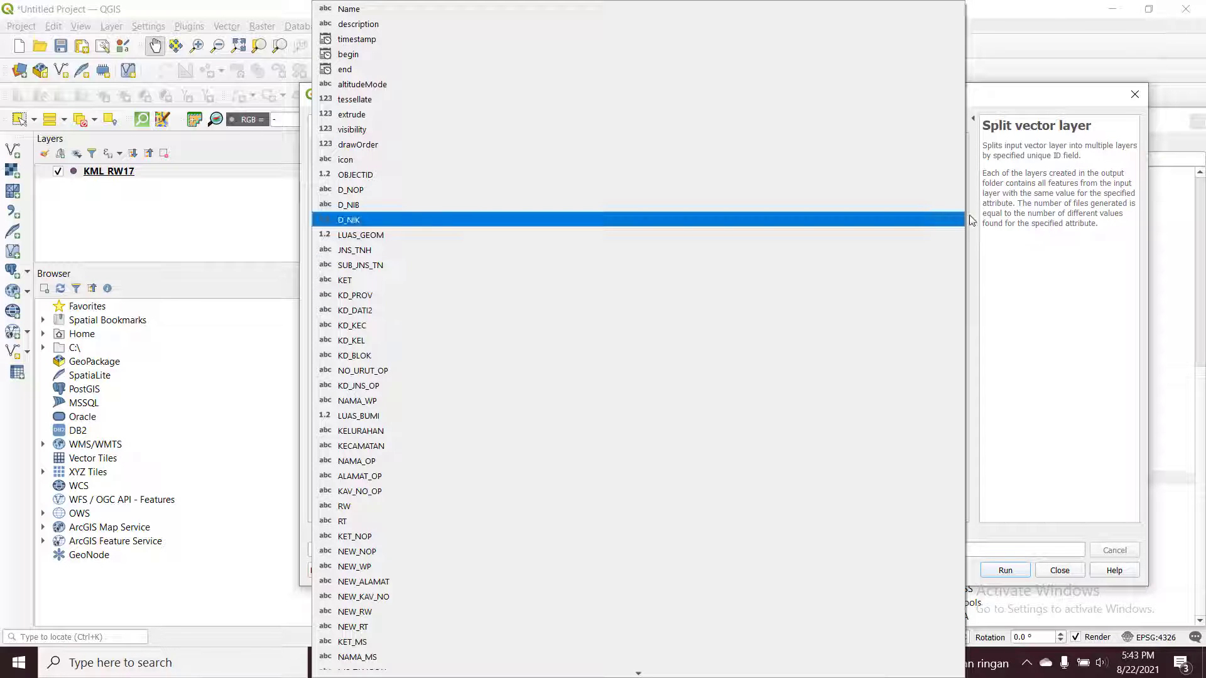
pyautogui.press('Escape')
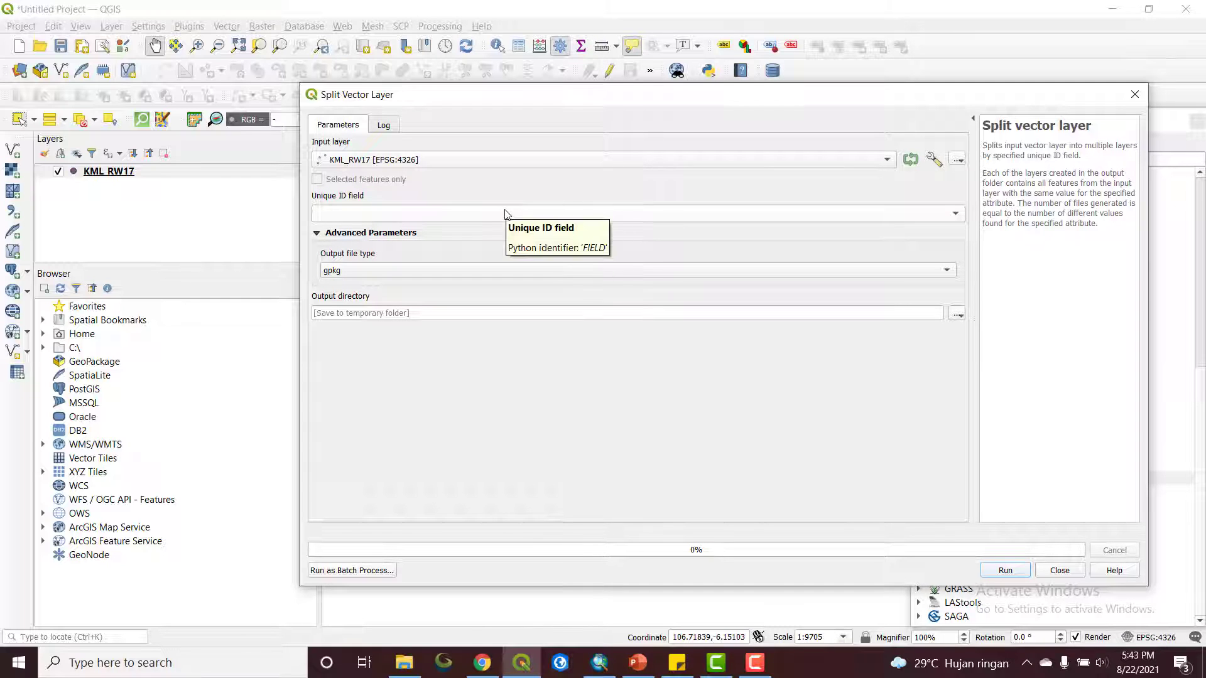
pyautogui.click(944, 215)
pyautogui.scroll(-10, 603, 463)
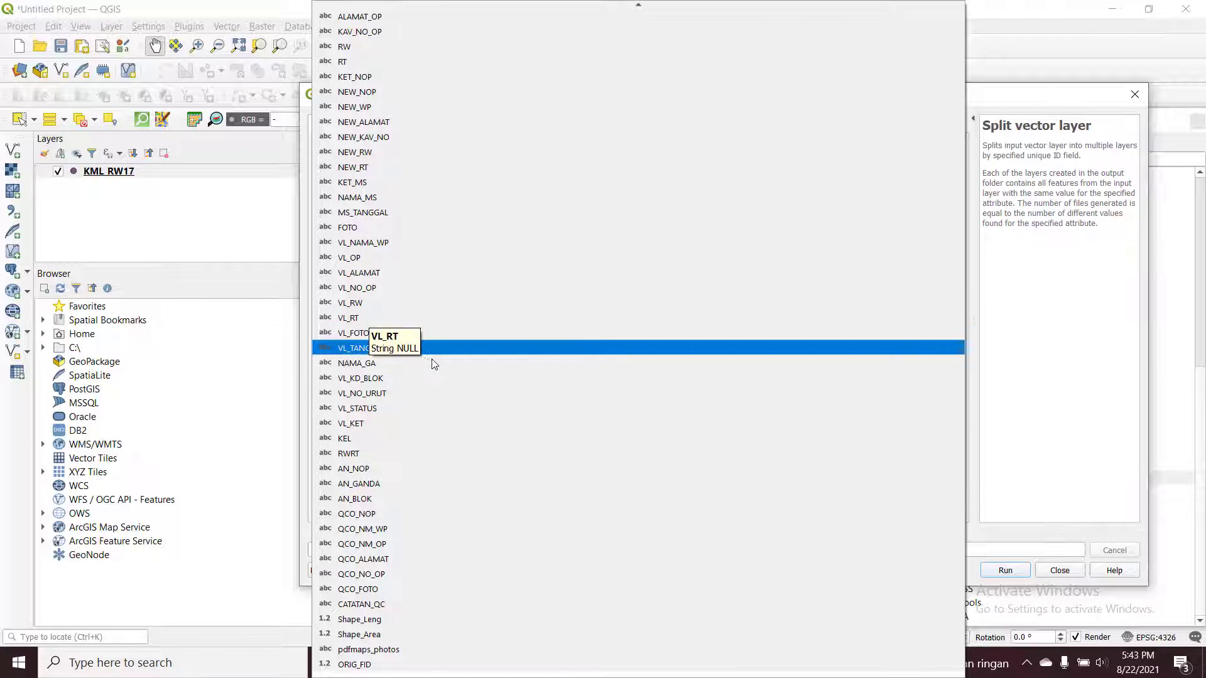
pyautogui.click(362, 455)
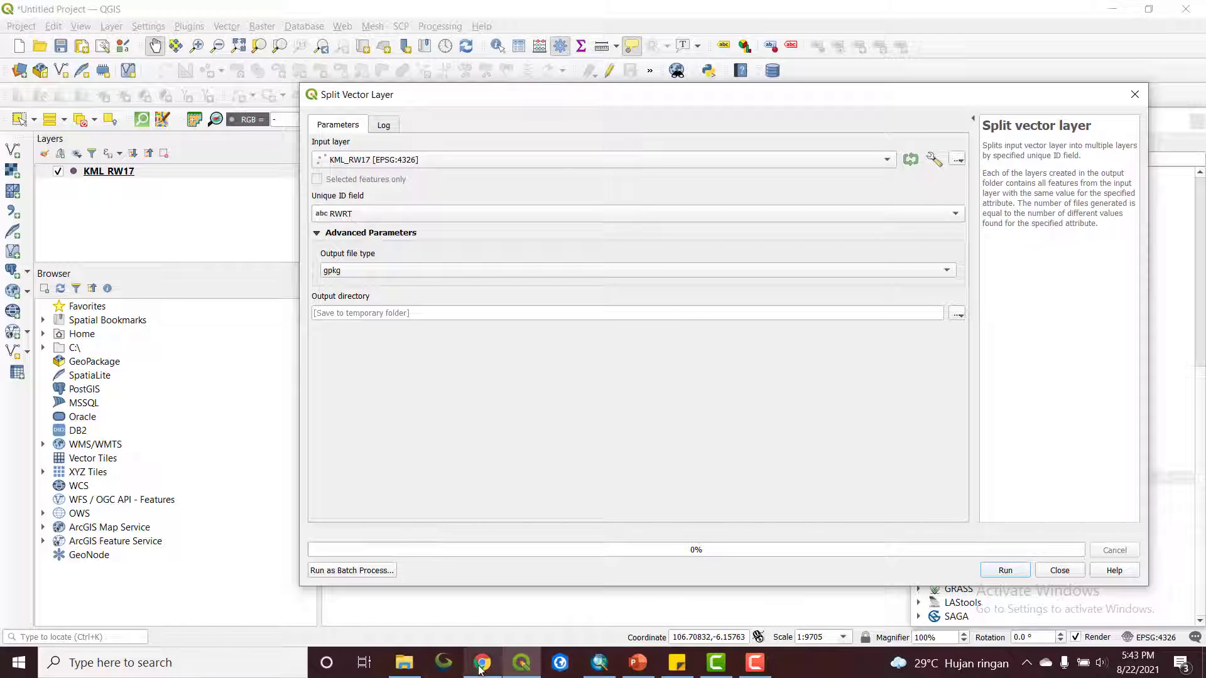
# - Switch to ArcMap and open the attribute table of the KALIDERES_017 layer
pyautogui.click(599, 663)
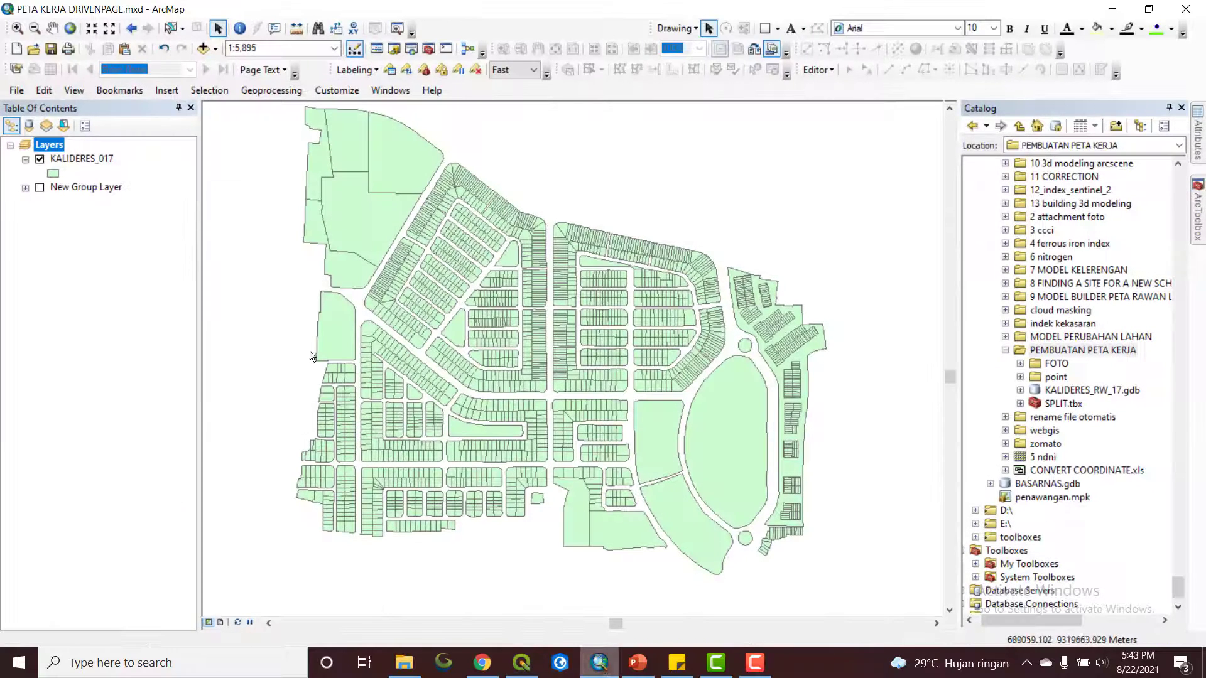
pyautogui.rightClick(108, 162)
pyautogui.click(145, 202)
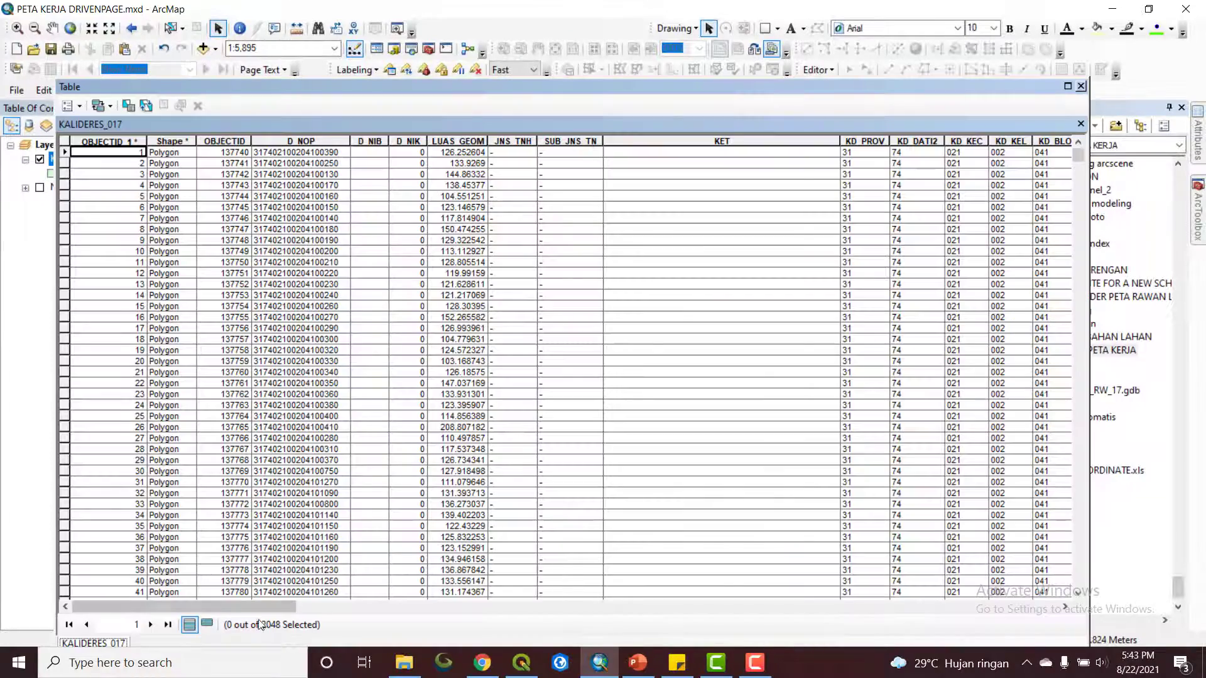
# - Examine the RWRT values in the KALIDERES_017 attribute table, then close the table
pyautogui.moveTo(160, 615); pyautogui.dragTo(843, 623)
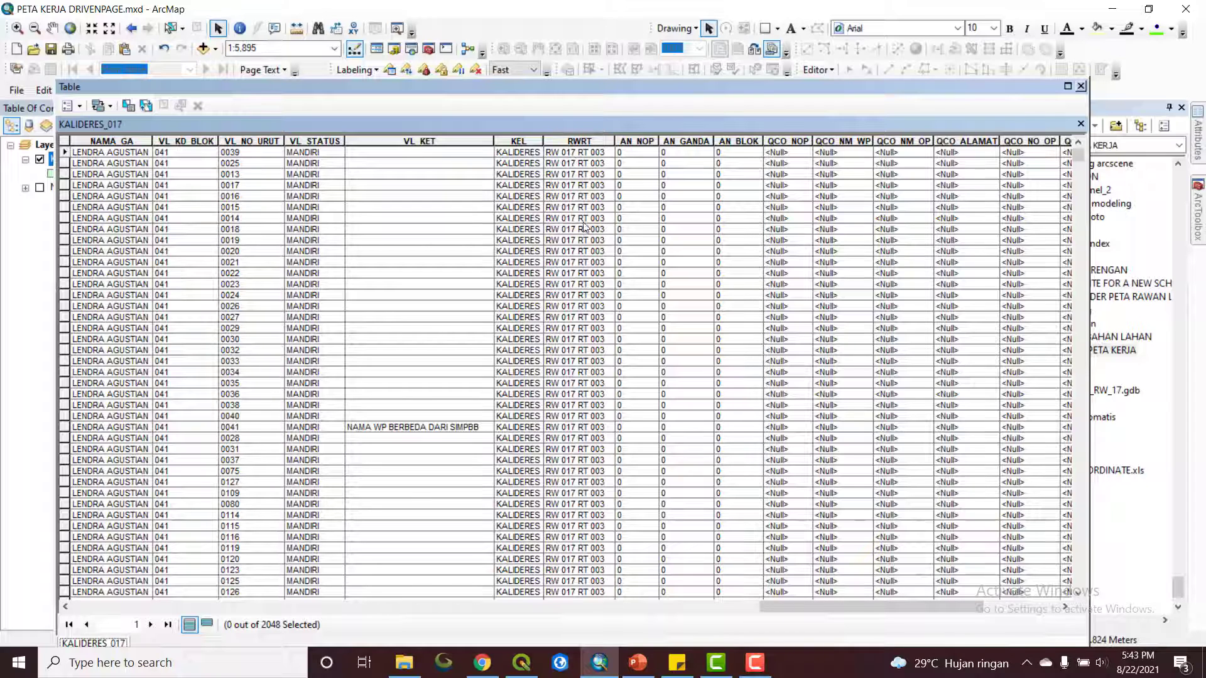
pyautogui.scroll(-5, 590, 382)
pyautogui.scroll(5, 591, 382)
pyautogui.scroll(-3, 593, 257)
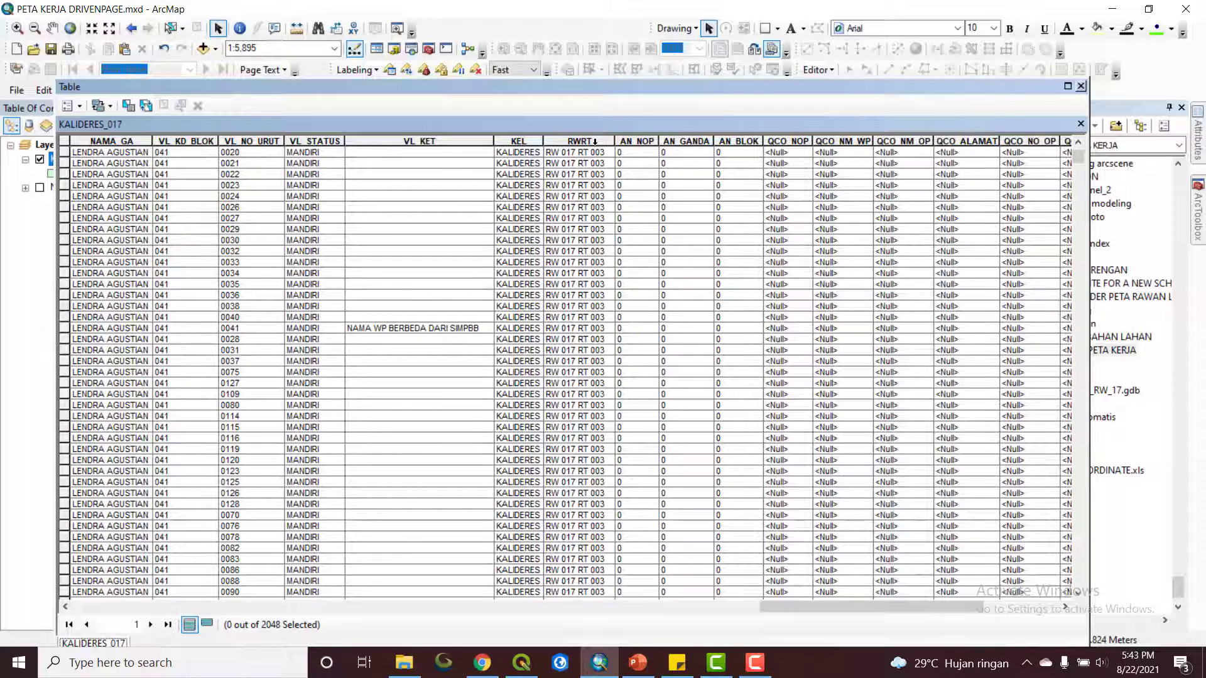
pyautogui.click(594, 142)
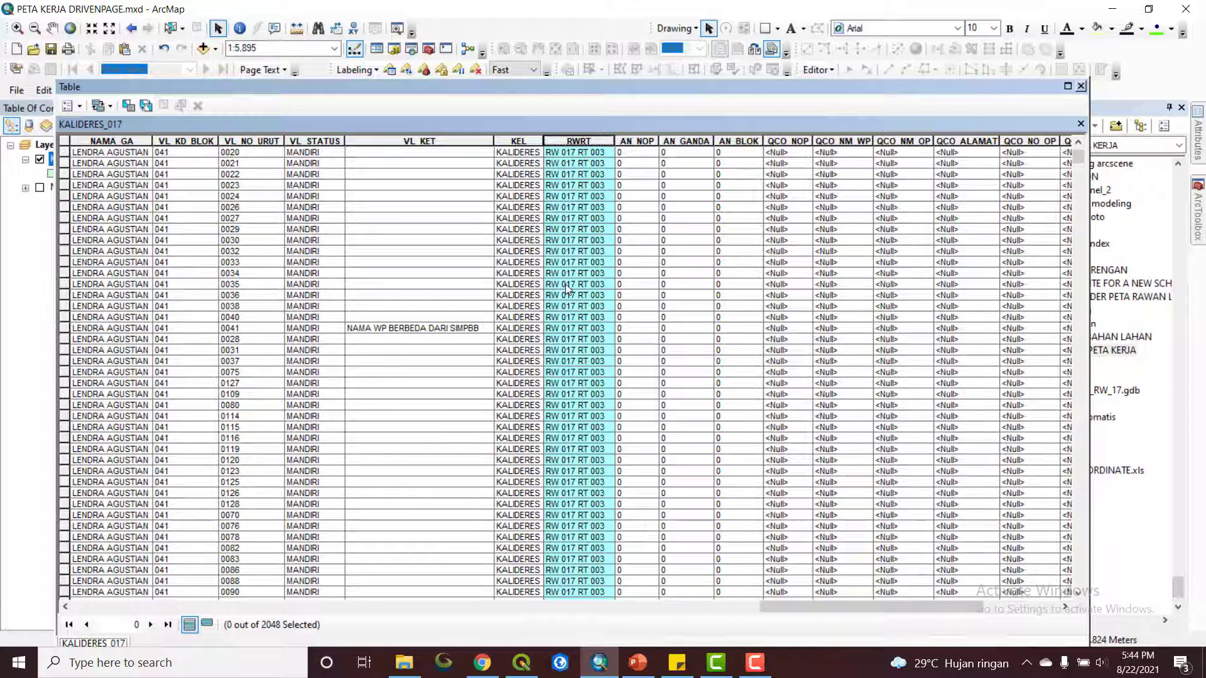
pyautogui.click(1081, 88)
# - Switch back to QGIS and set the Split Vector Layer output file type to kml
pyautogui.hotkey('alt', 'Tab')
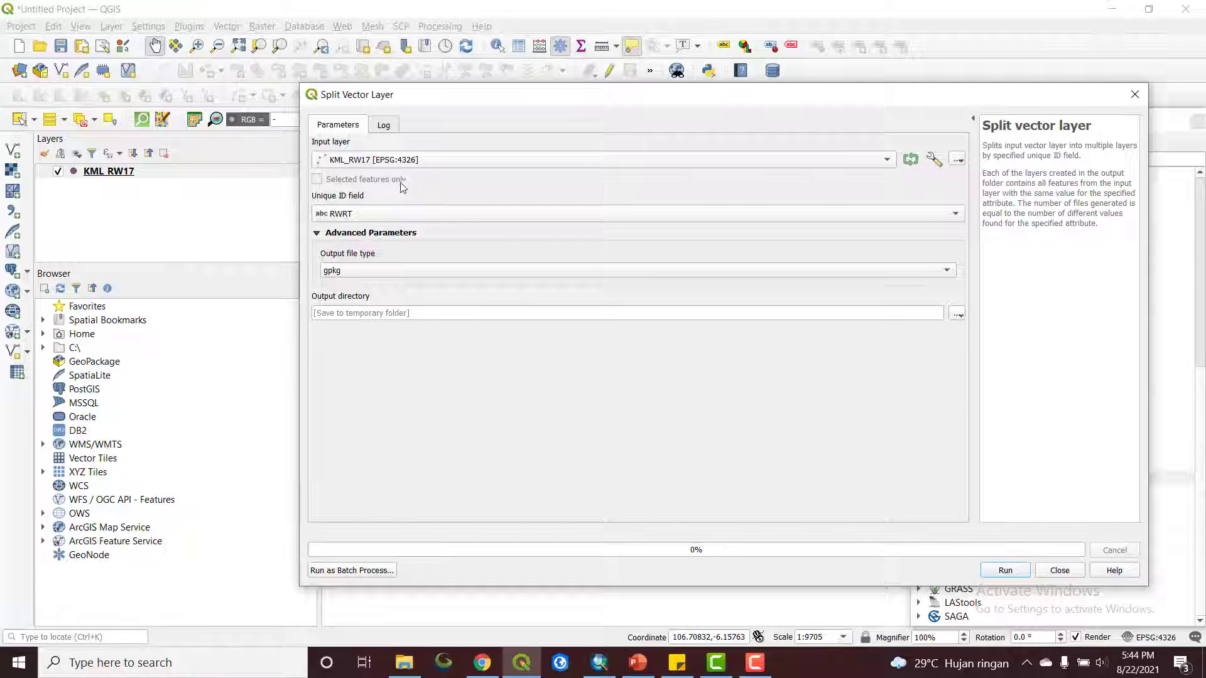
pyautogui.click(958, 277)
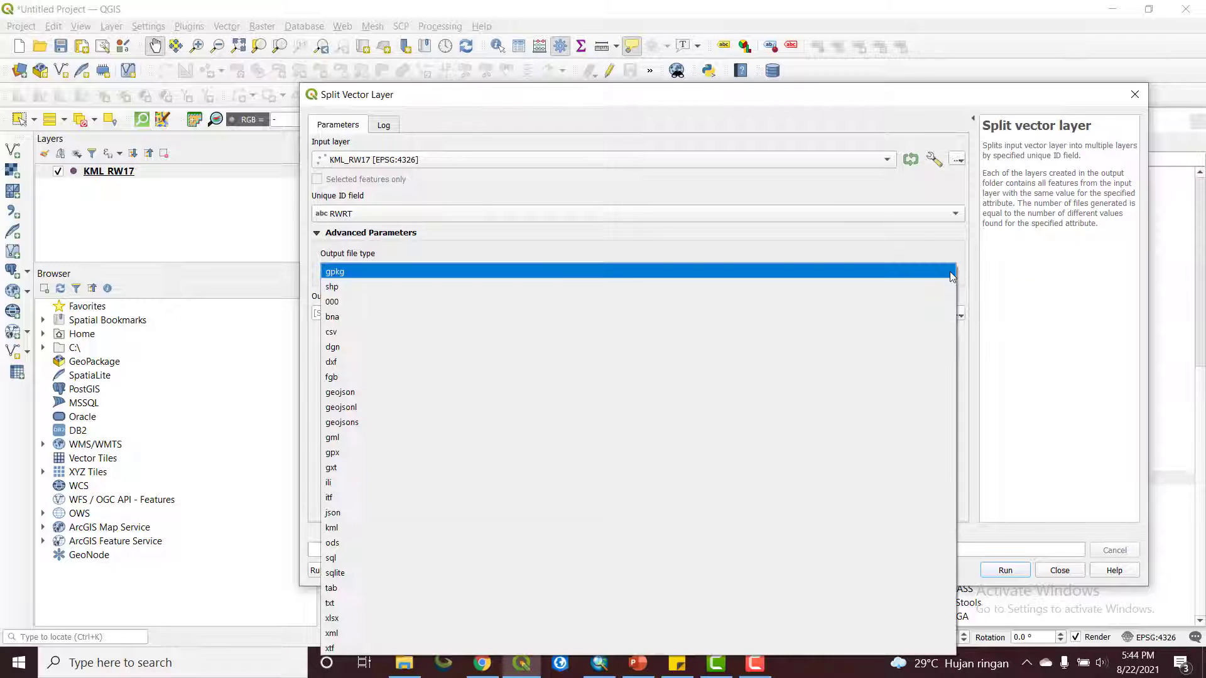
pyautogui.click(397, 526)
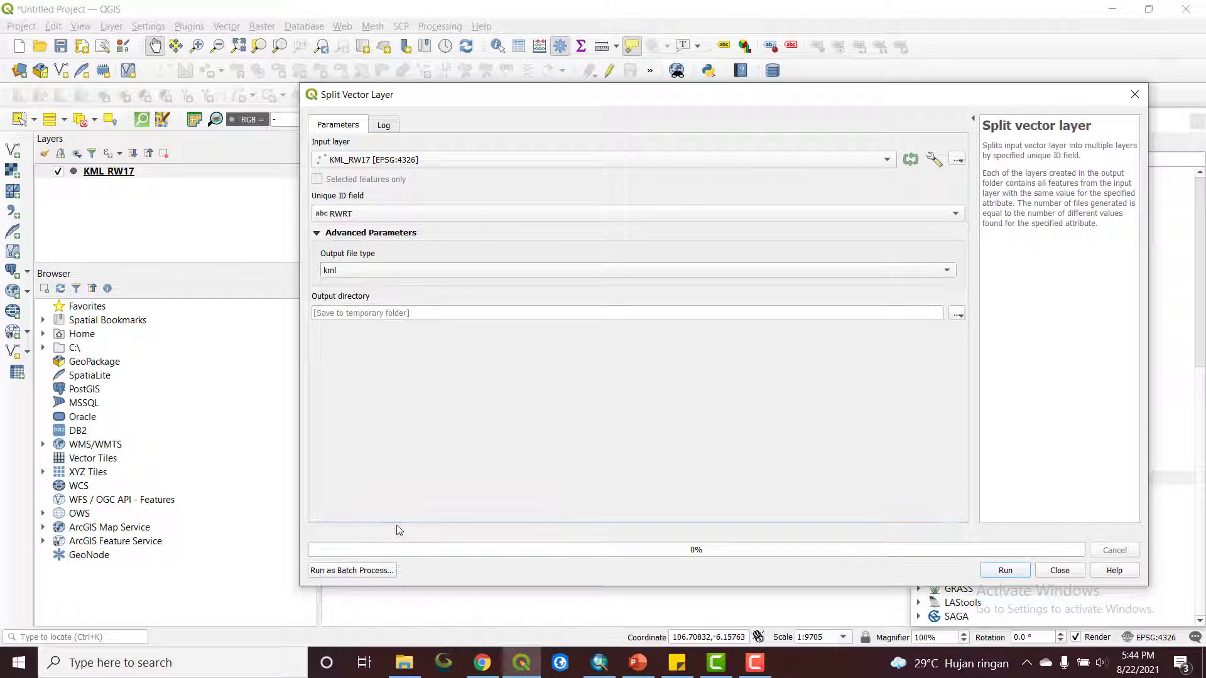
# - Set the output directory to C:\YOUTUBE\PEMBUATAN PETA KERJA\point and run the layer split
pyautogui.click(957, 314)
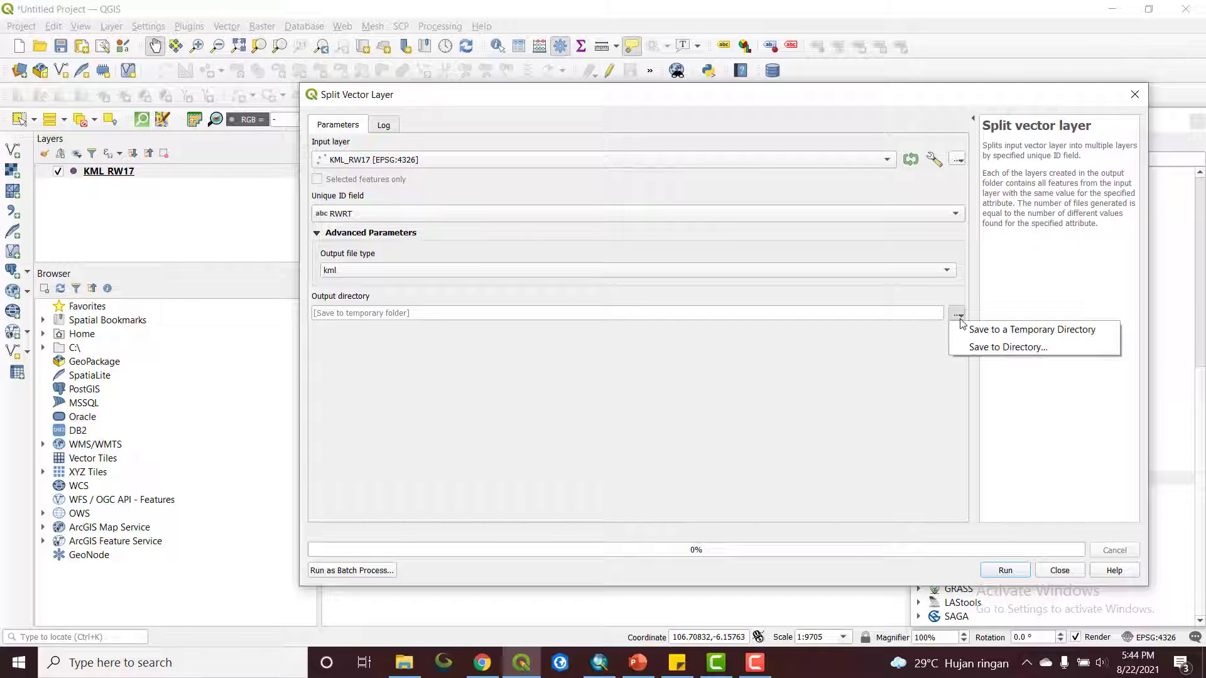
pyautogui.click(978, 347)
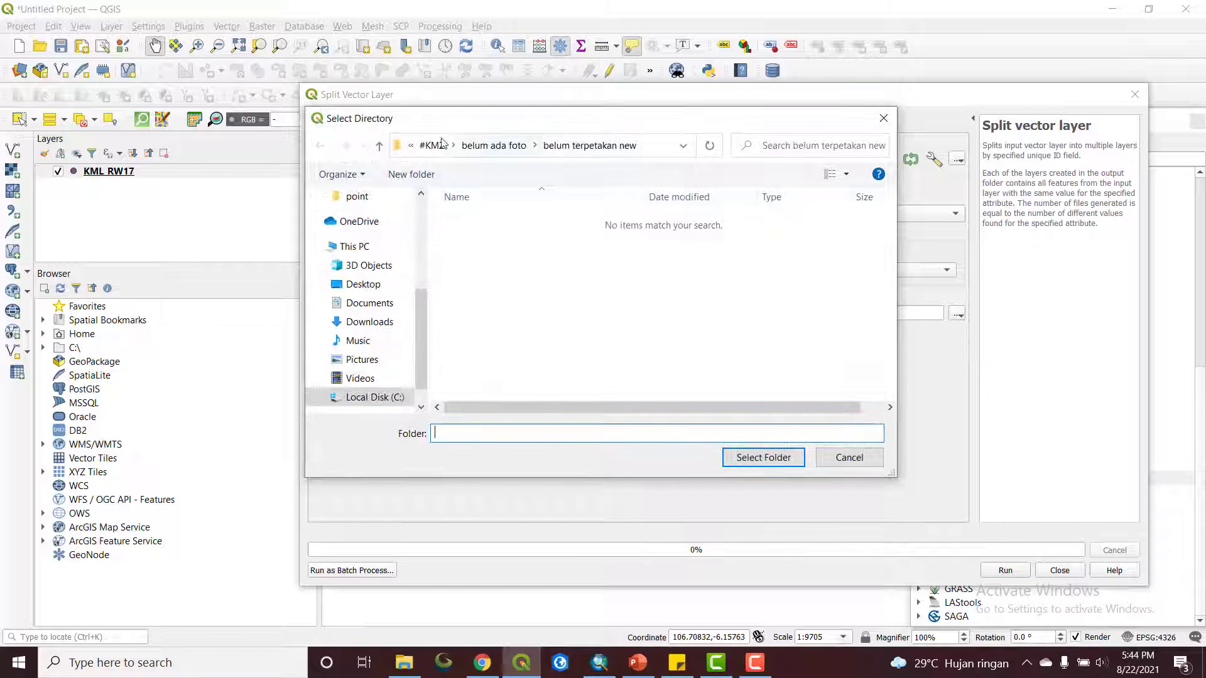
pyautogui.click(357, 196)
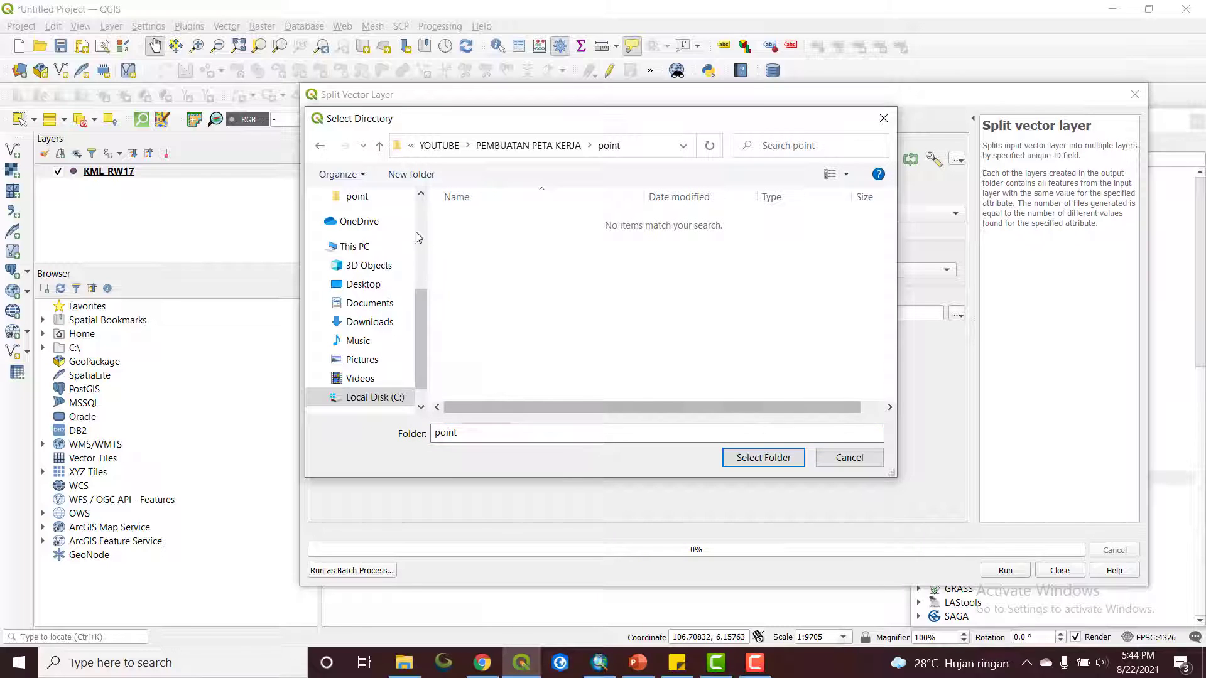
pyautogui.click(762, 457)
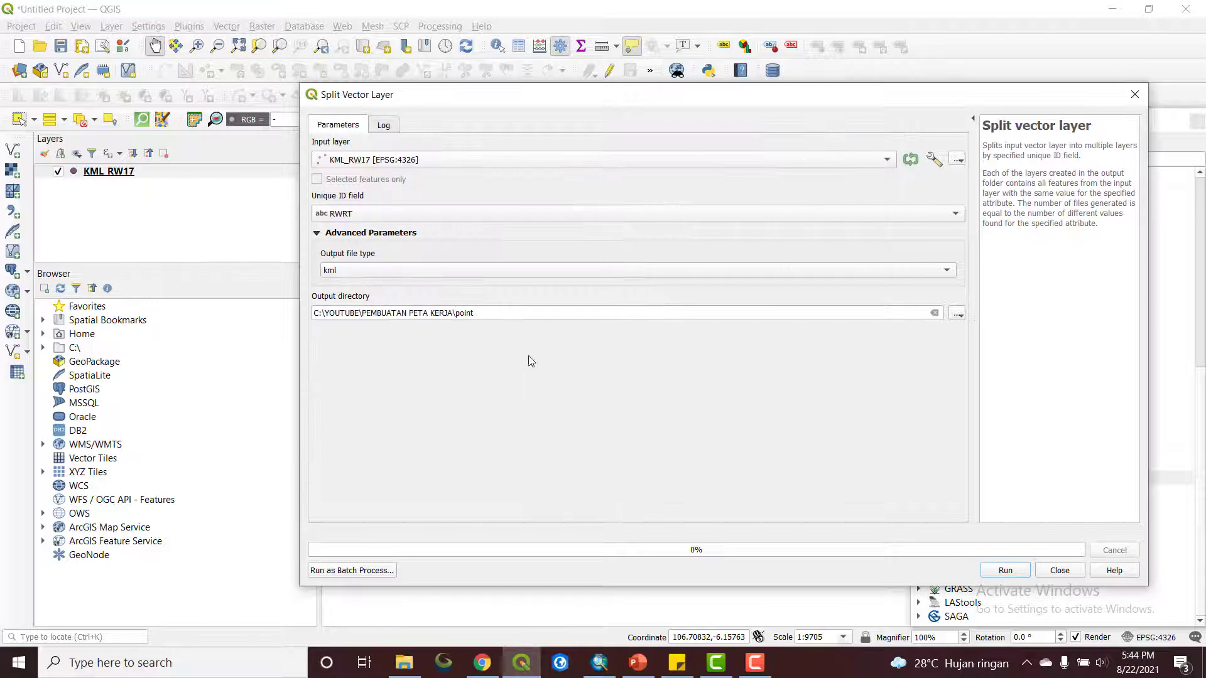
pyautogui.click(1004, 571)
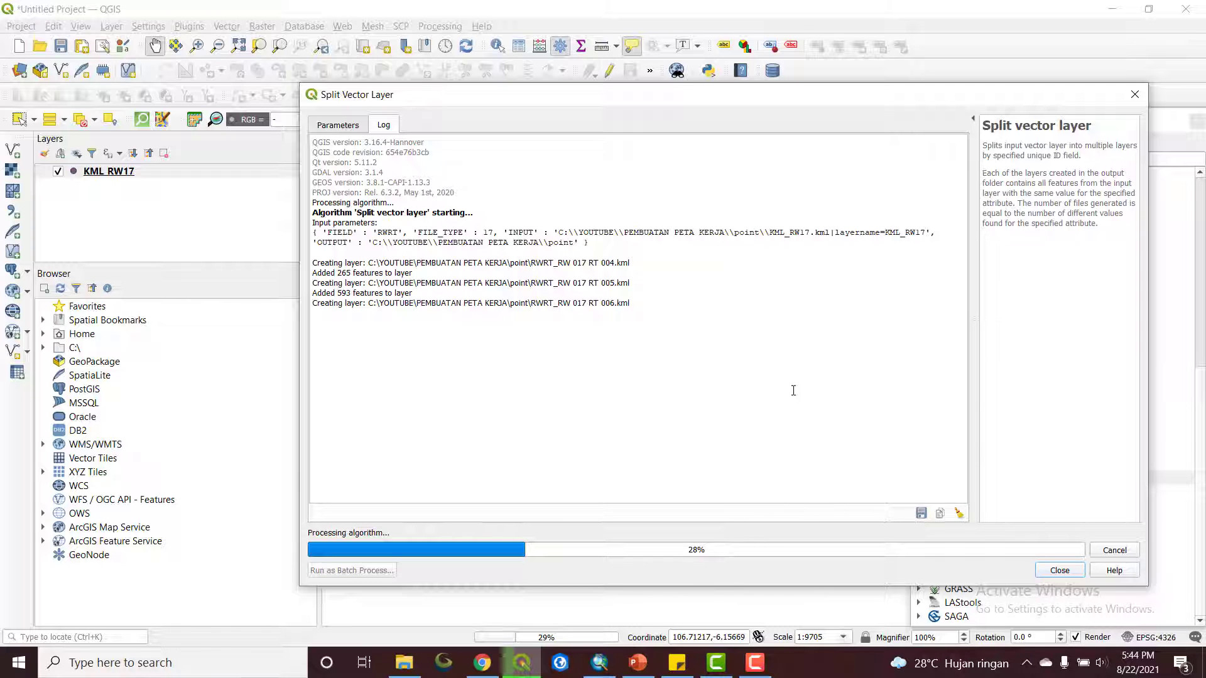
pyautogui.moveTo(601, 661)
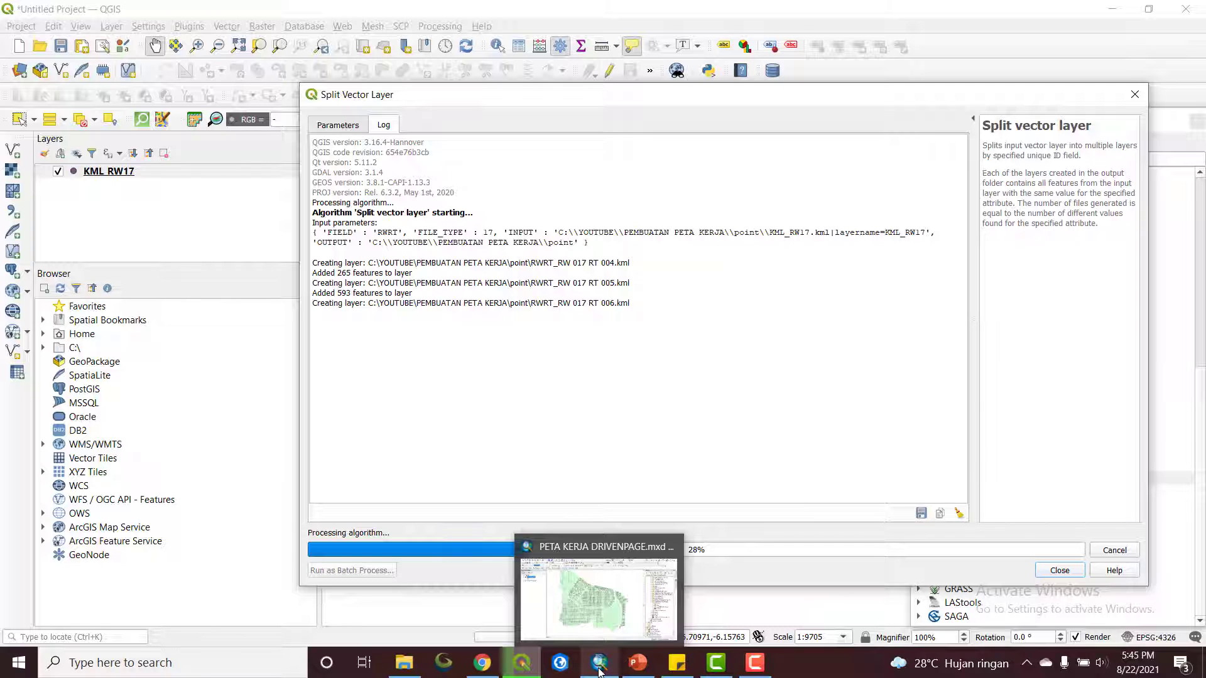
pyautogui.moveTo(486, 671)
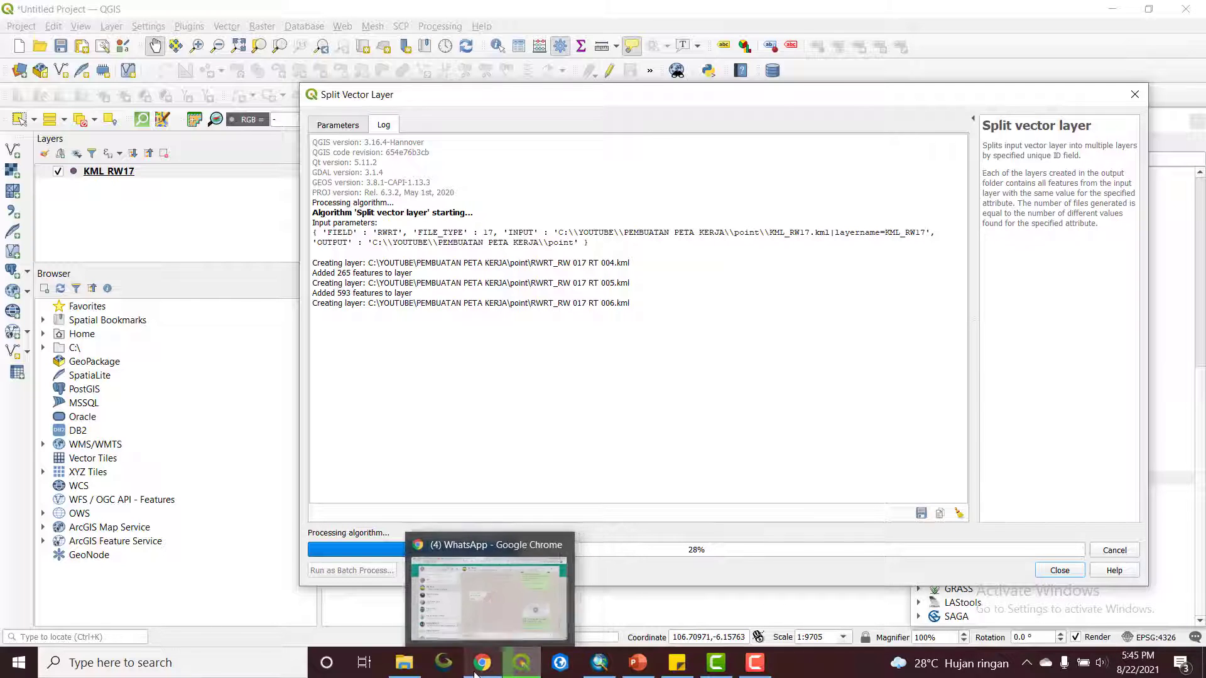
pyautogui.moveTo(638, 674)
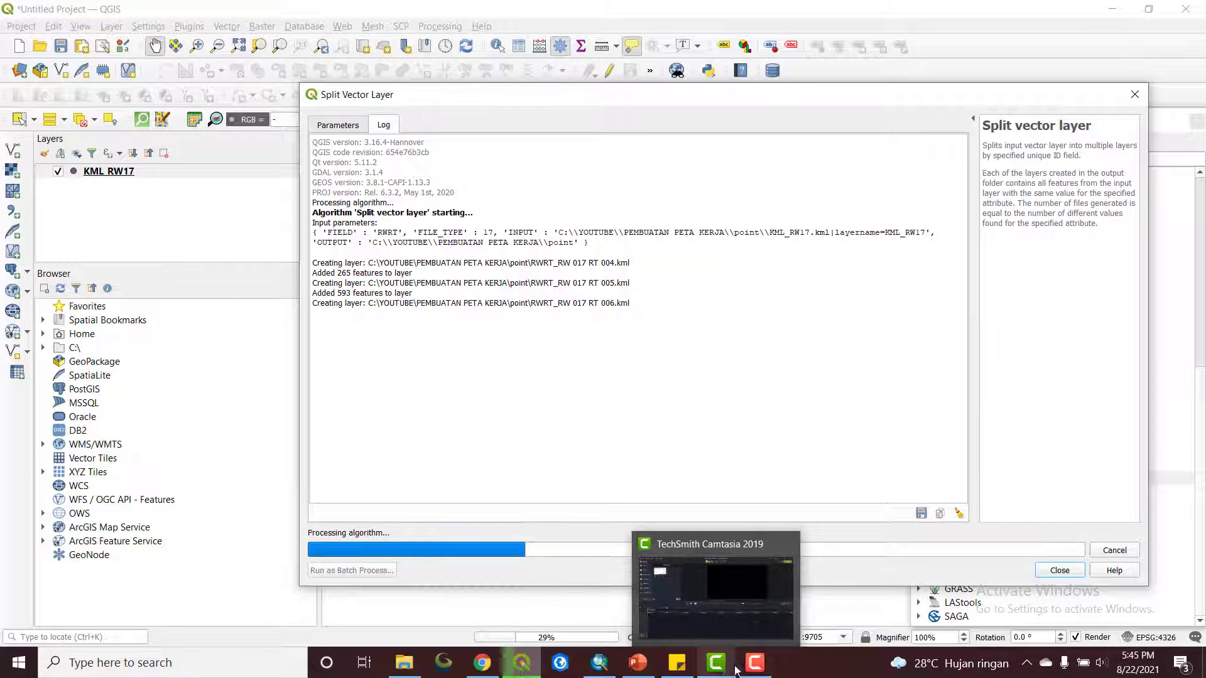
pyautogui.moveTo(744, 671)
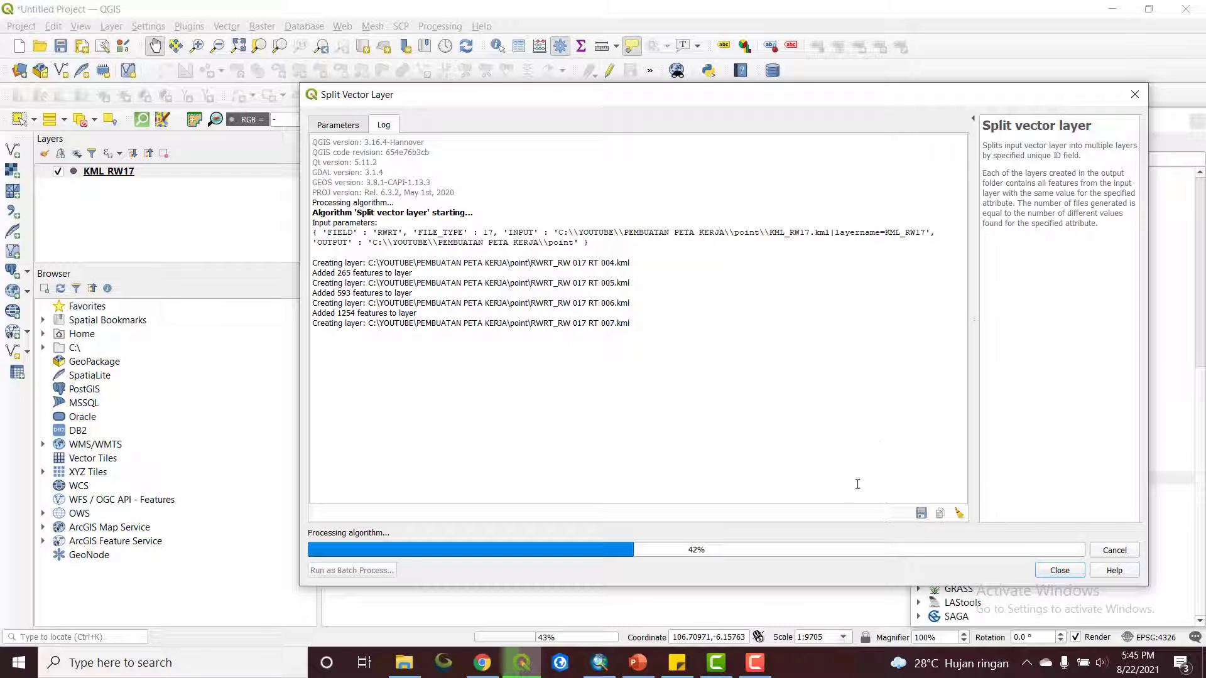
pyautogui.click(754, 662)
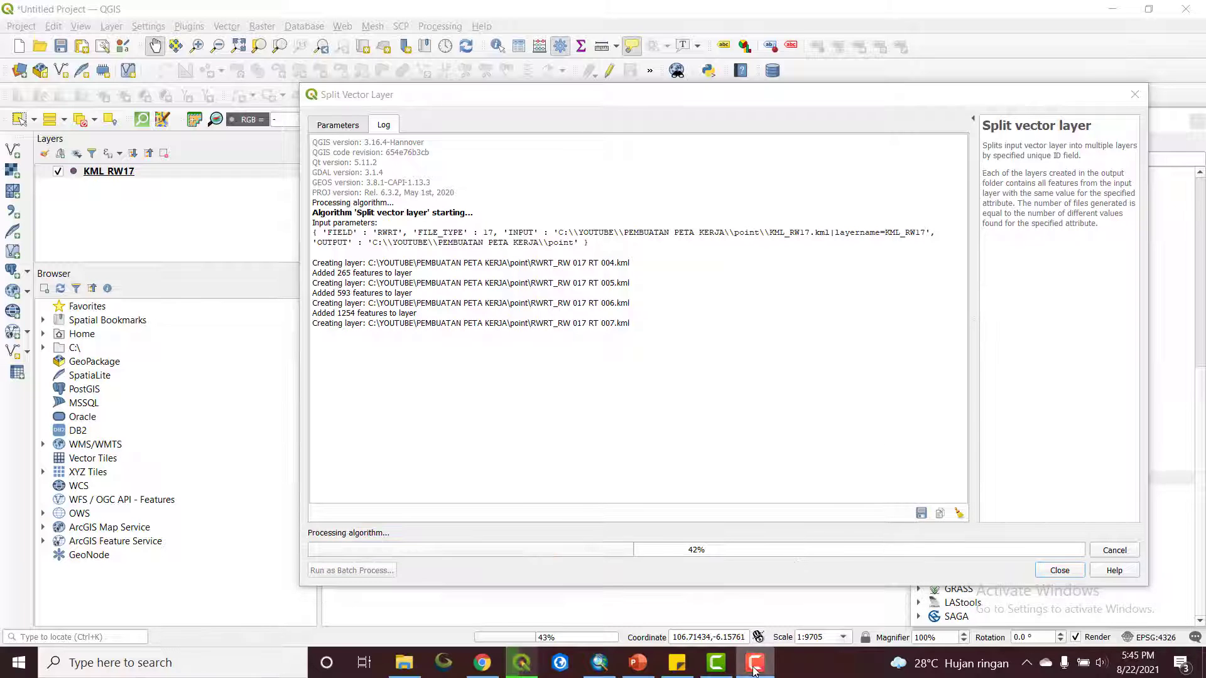
pyautogui.click(1143, 609)
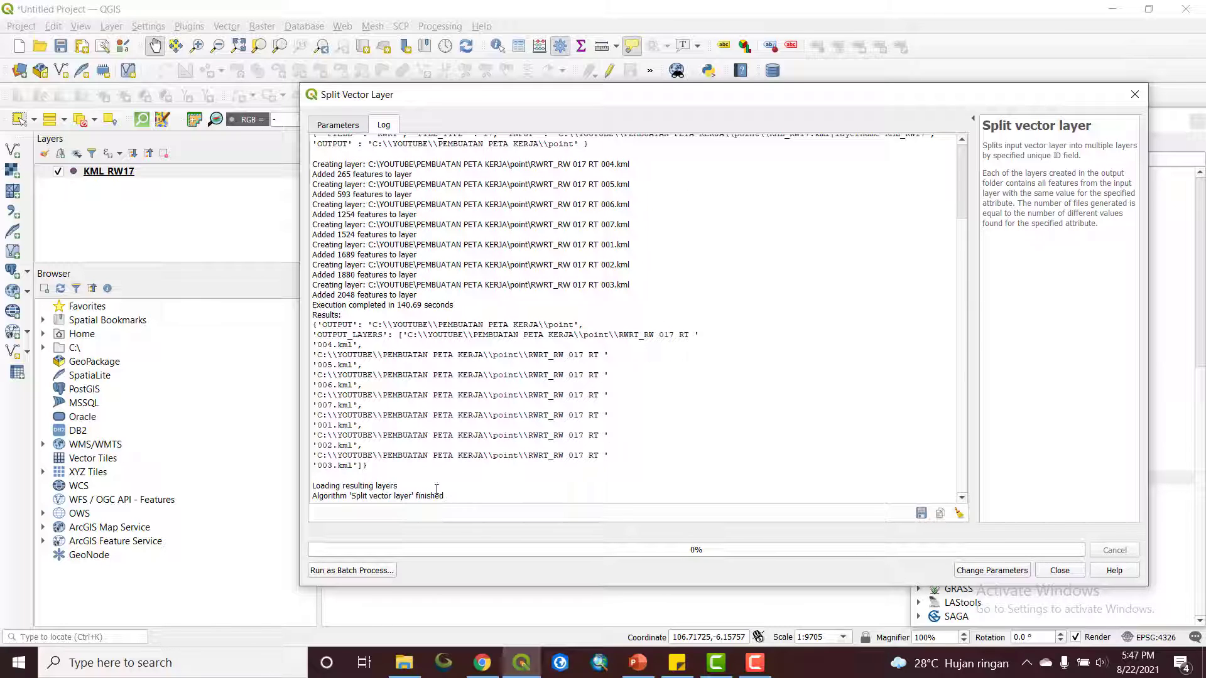
# - Close the Split Vector Layer tool and check the split RWRT KML files in the point folder in File Explorer
pyautogui.moveTo(415, 498); pyautogui.dragTo(457, 501)
pyautogui.click(1135, 95)
pyautogui.click(1112, 9)
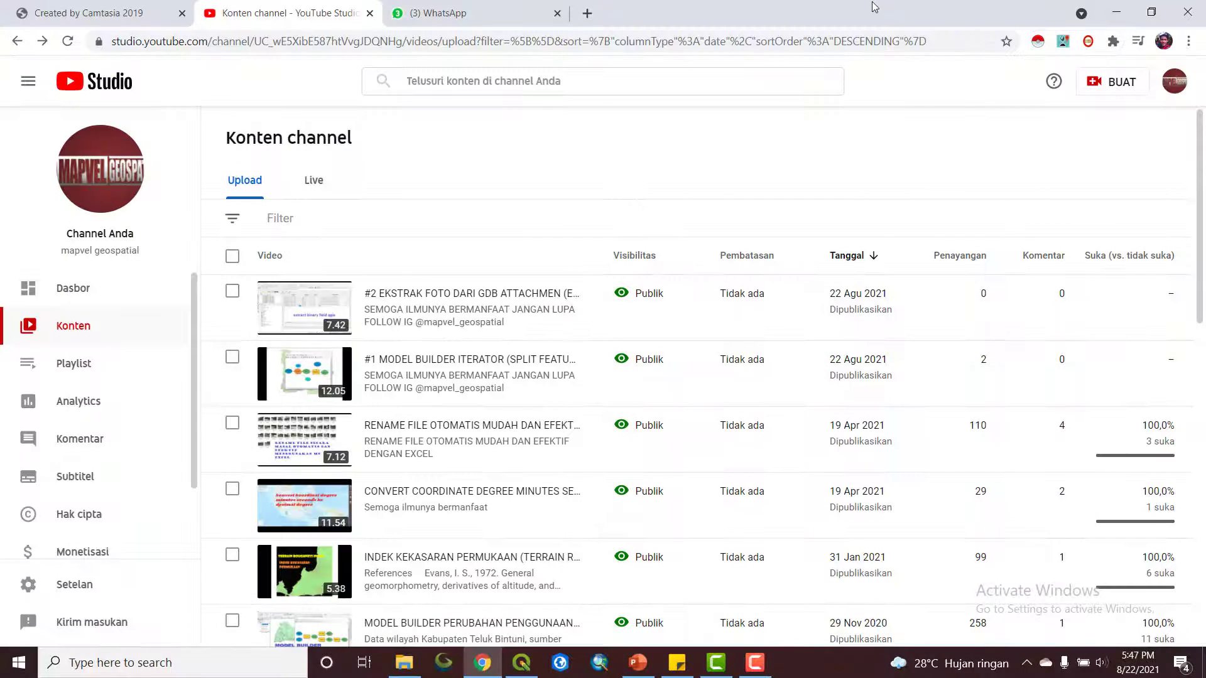
pyautogui.click(1116, 14)
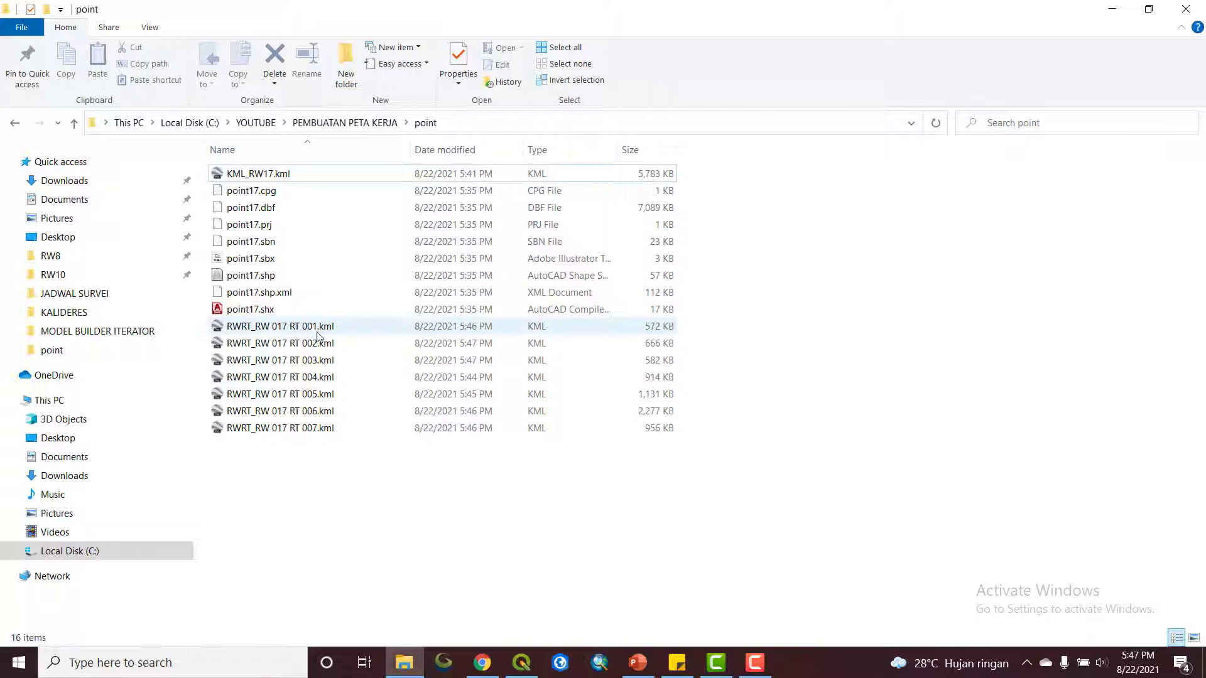
pyautogui.moveTo(578, 471); pyautogui.dragTo(255, 330)
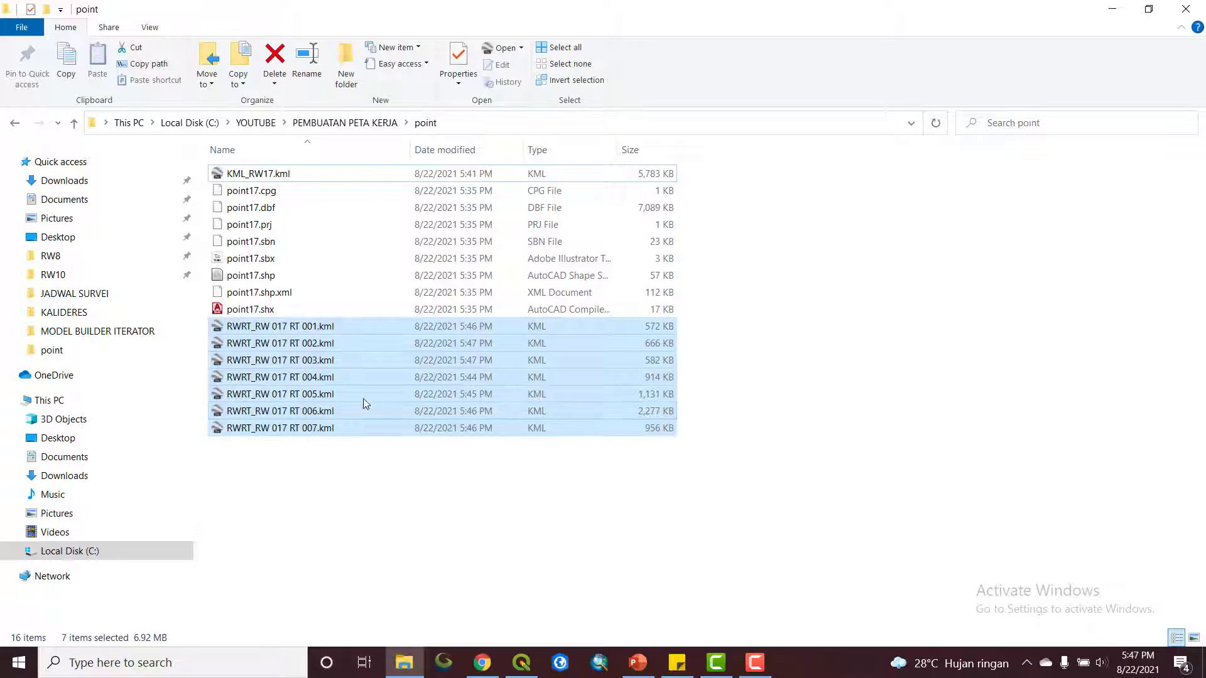
pyautogui.click(370, 502)
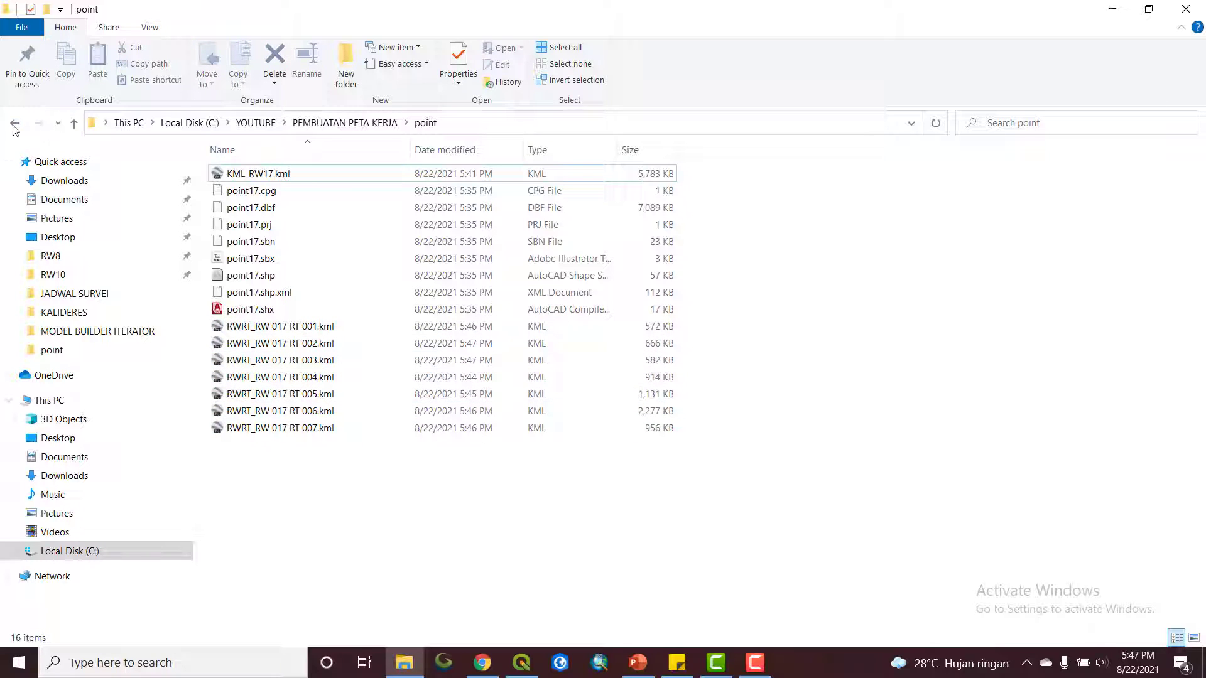
# - Switch to PowerPoint and review the workflow slide for combining the KML files and photo folders into a ZIP
pyautogui.moveTo(727, 670)
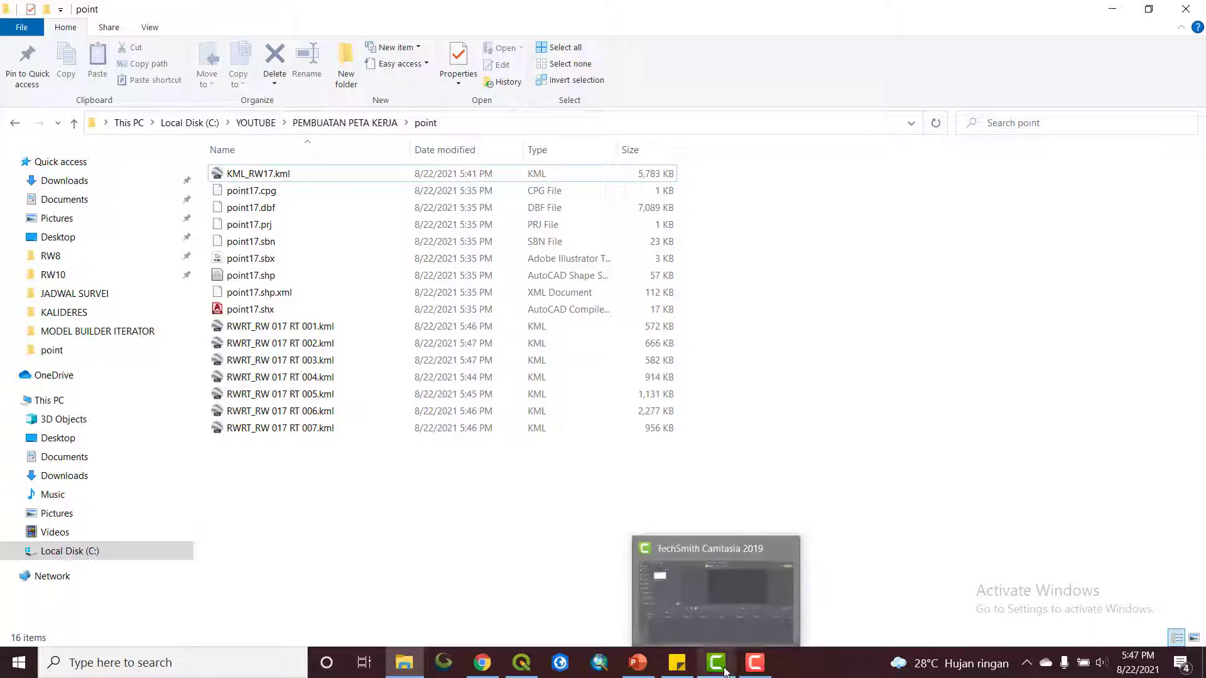
pyautogui.click(638, 662)
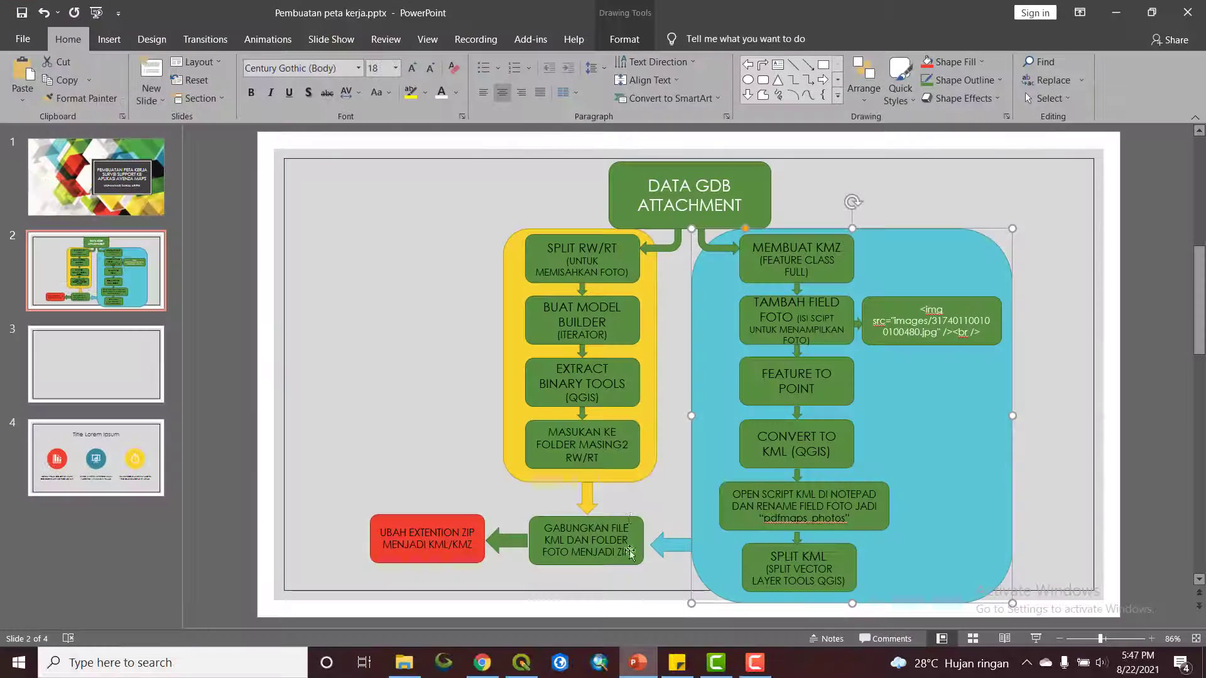
pyautogui.click(1098, 574)
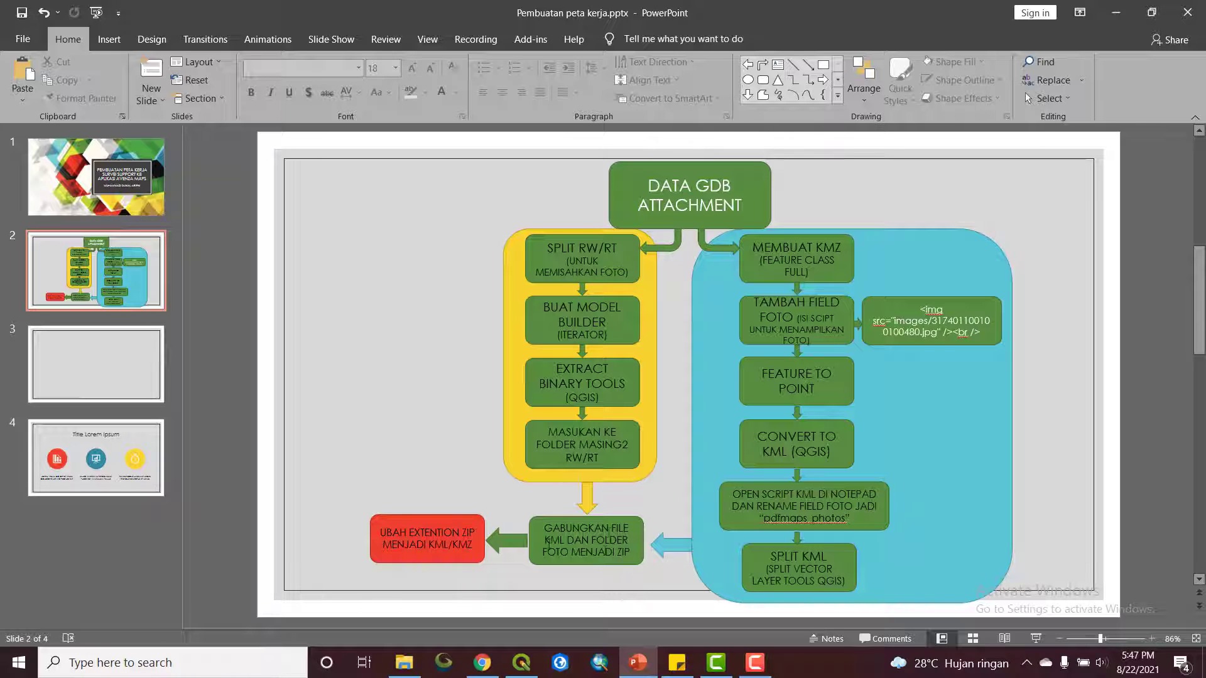
# - Switch to File Explorer and copy the seven RWRT_RW 017 RT KML files from the point folder into the FOTO folder
pyautogui.click(404, 662)
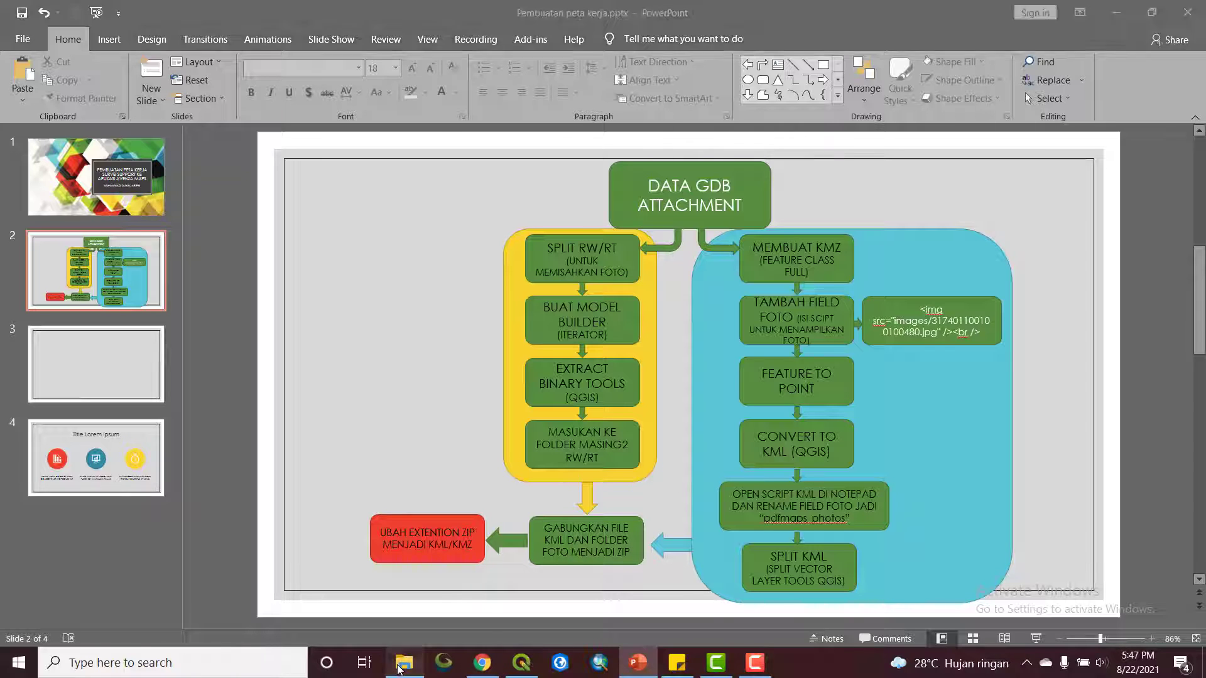
pyautogui.moveTo(609, 470); pyautogui.dragTo(377, 371)
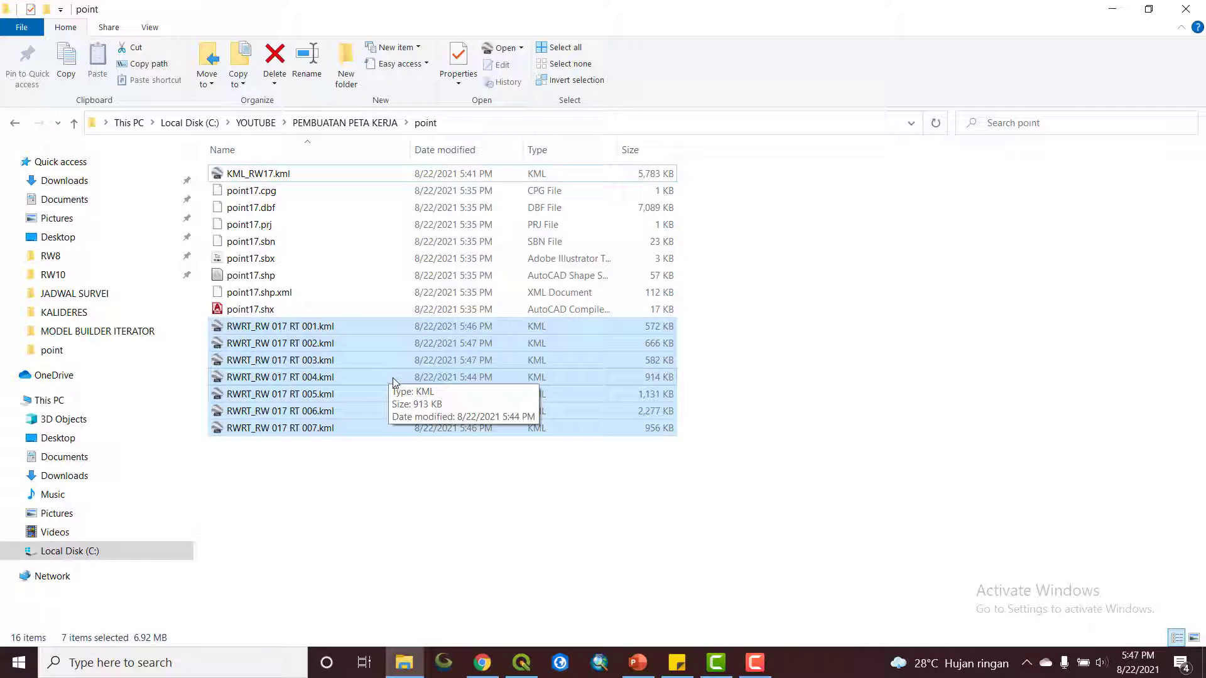
pyautogui.click(15, 125)
pyautogui.doubleClick(257, 175)
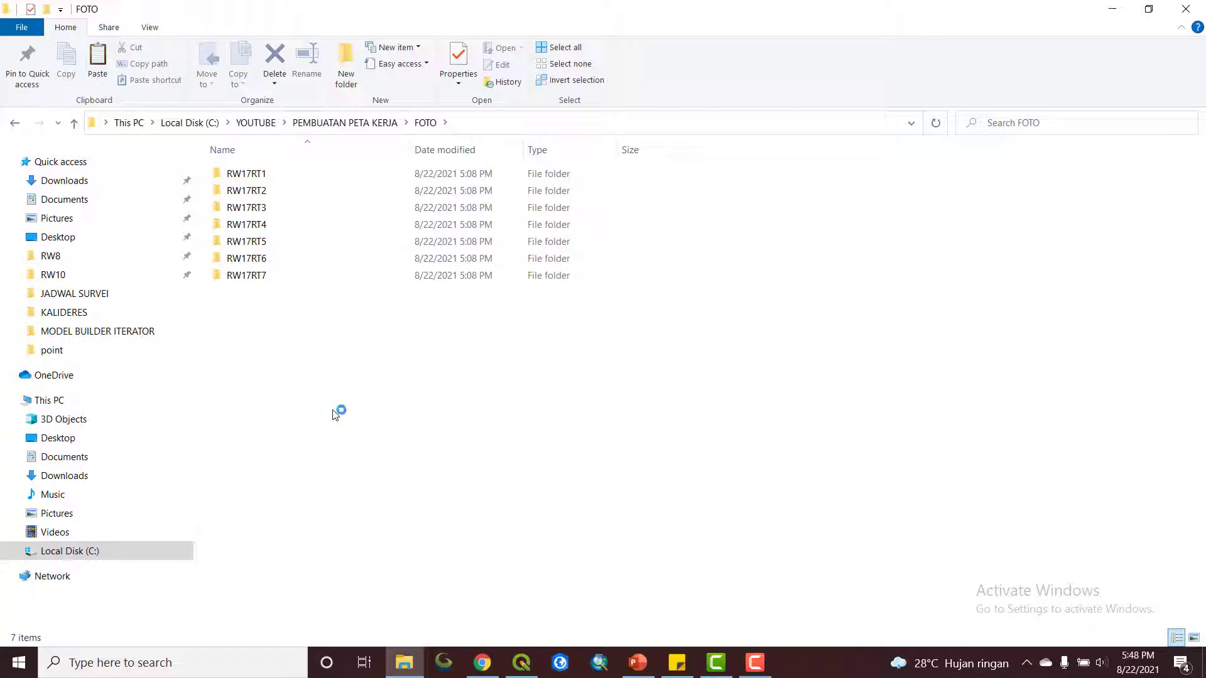
pyautogui.click(725, 343)
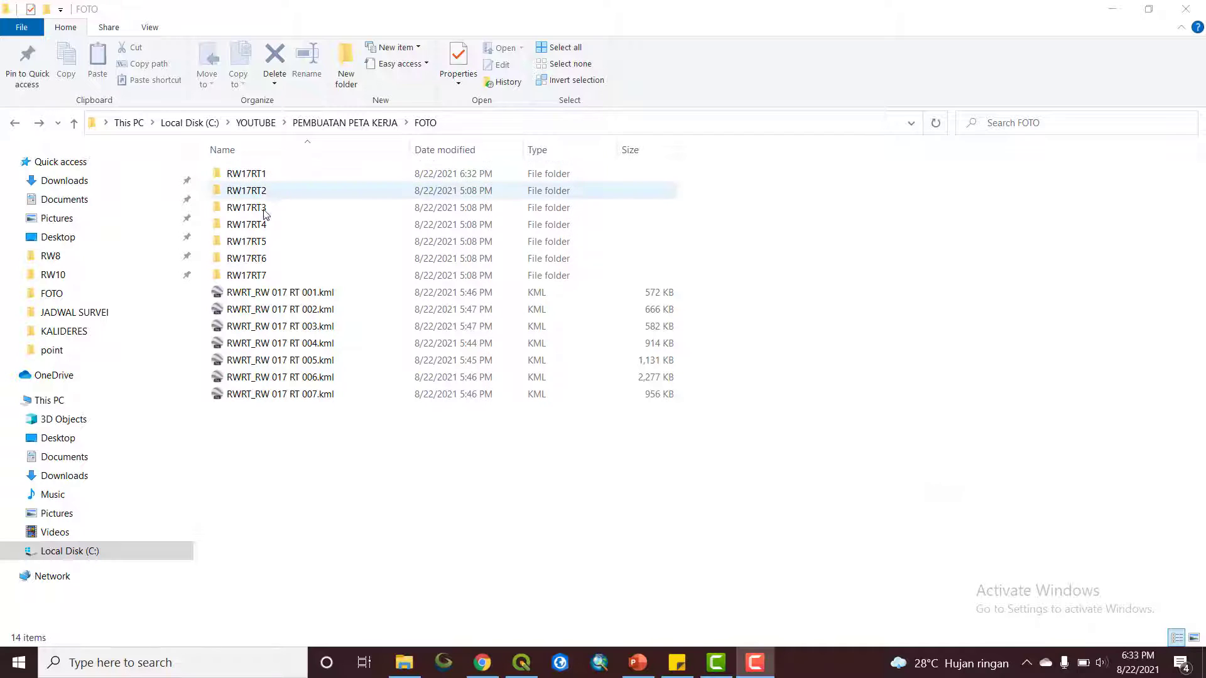
# - Create a new folder named images inside the RW17RT1 photo folder
pyautogui.doubleClick(288, 175)
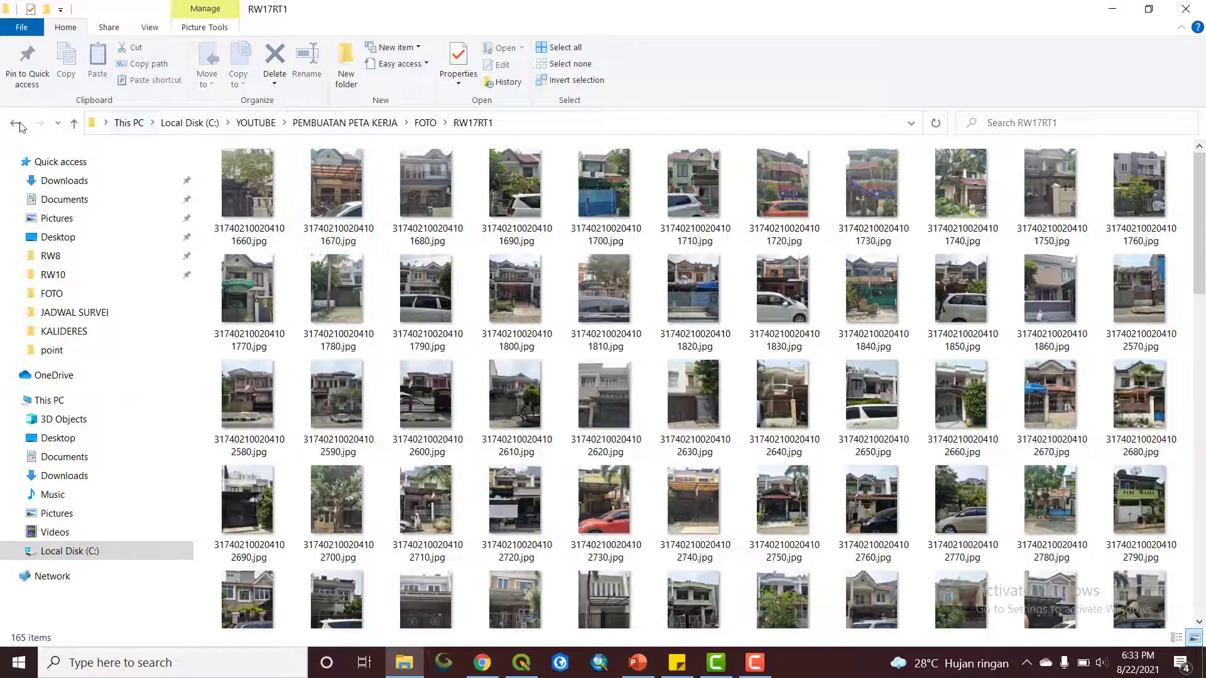
pyautogui.press('BackSpace')
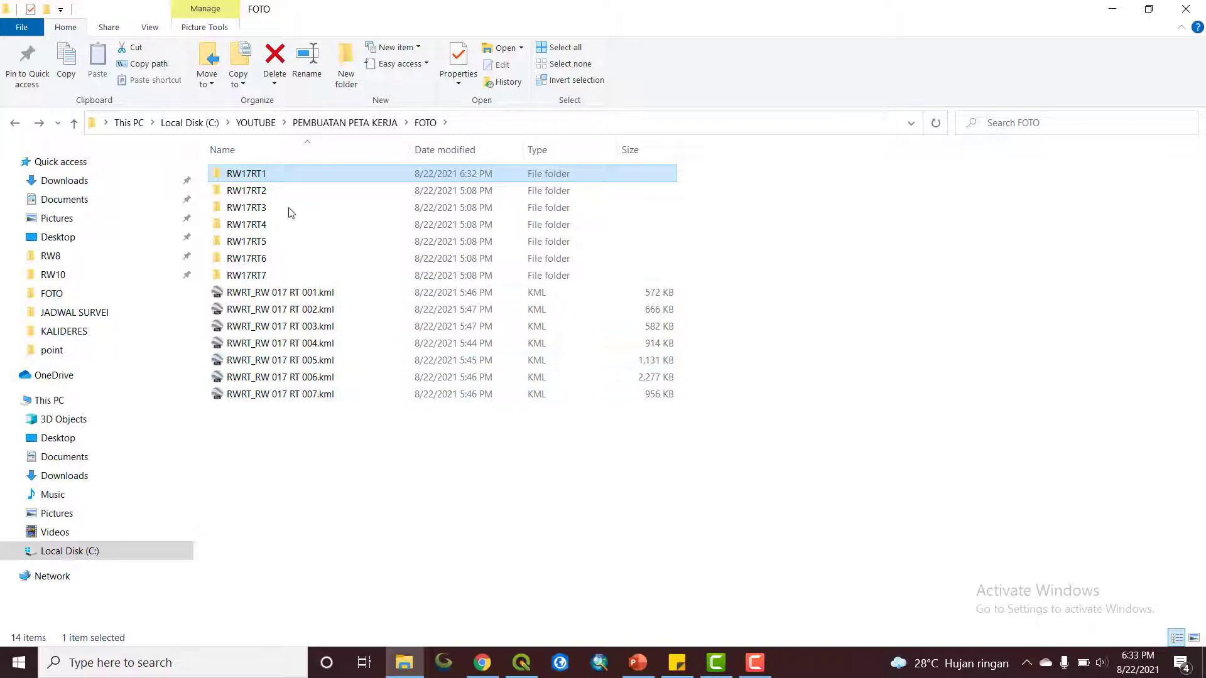
pyautogui.doubleClick(261, 176)
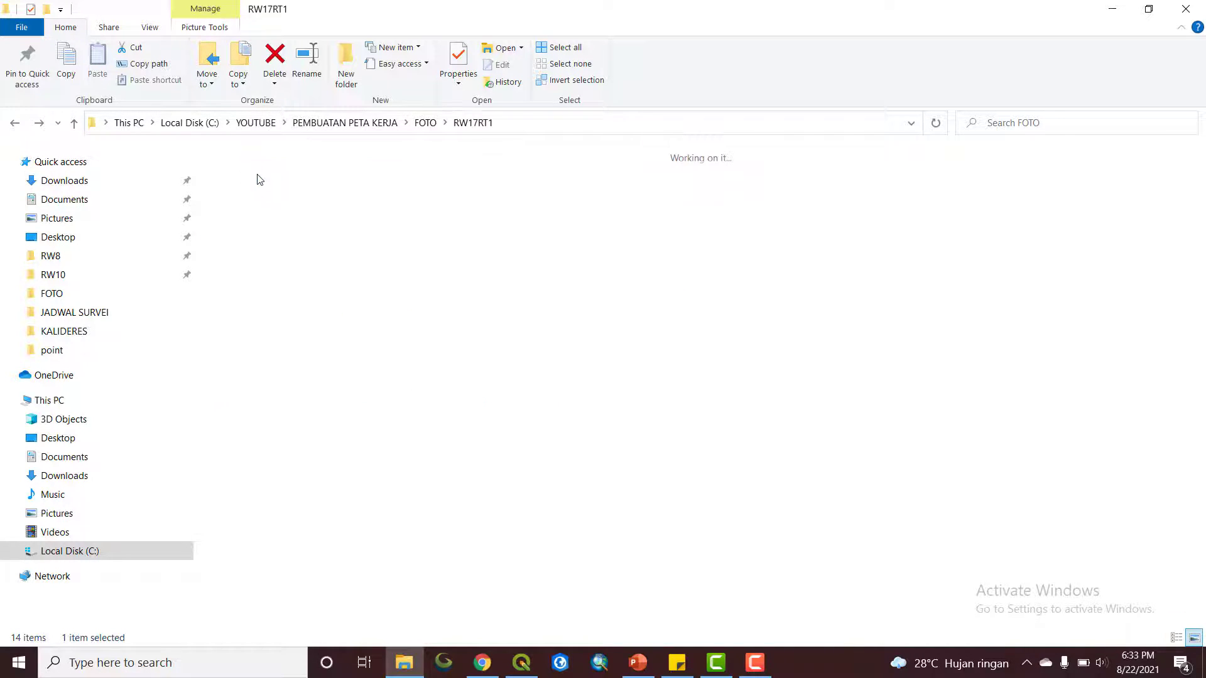
pyautogui.click(353, 74)
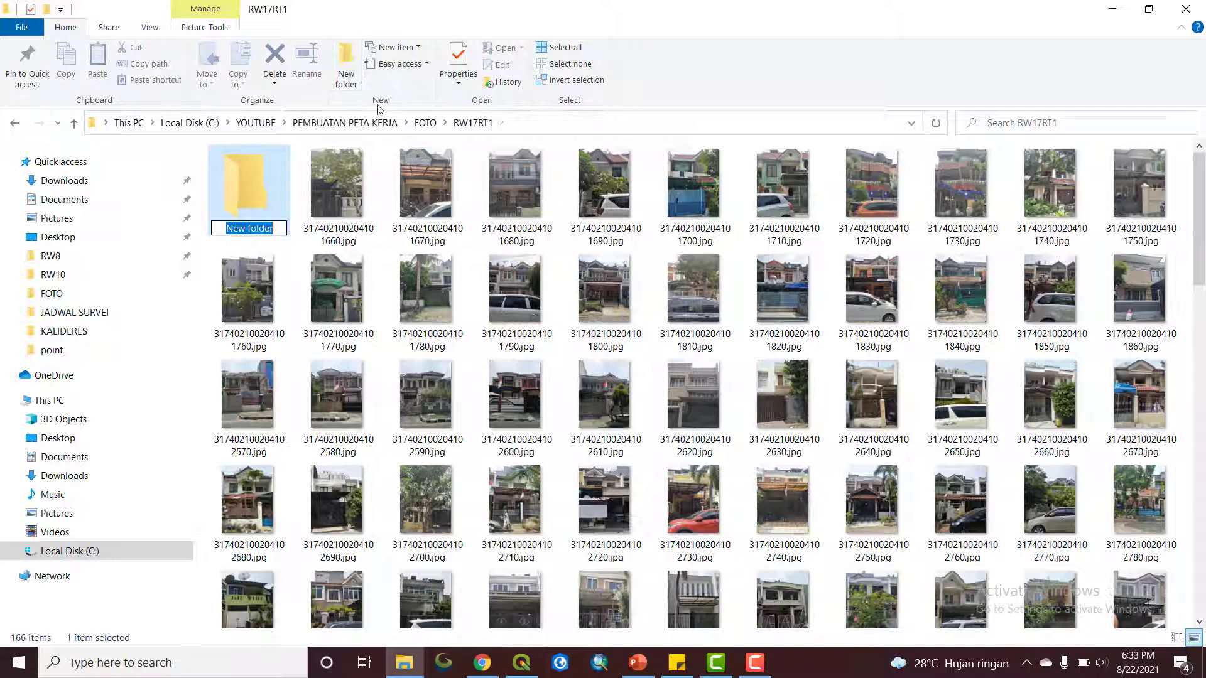
pyautogui.write('images')
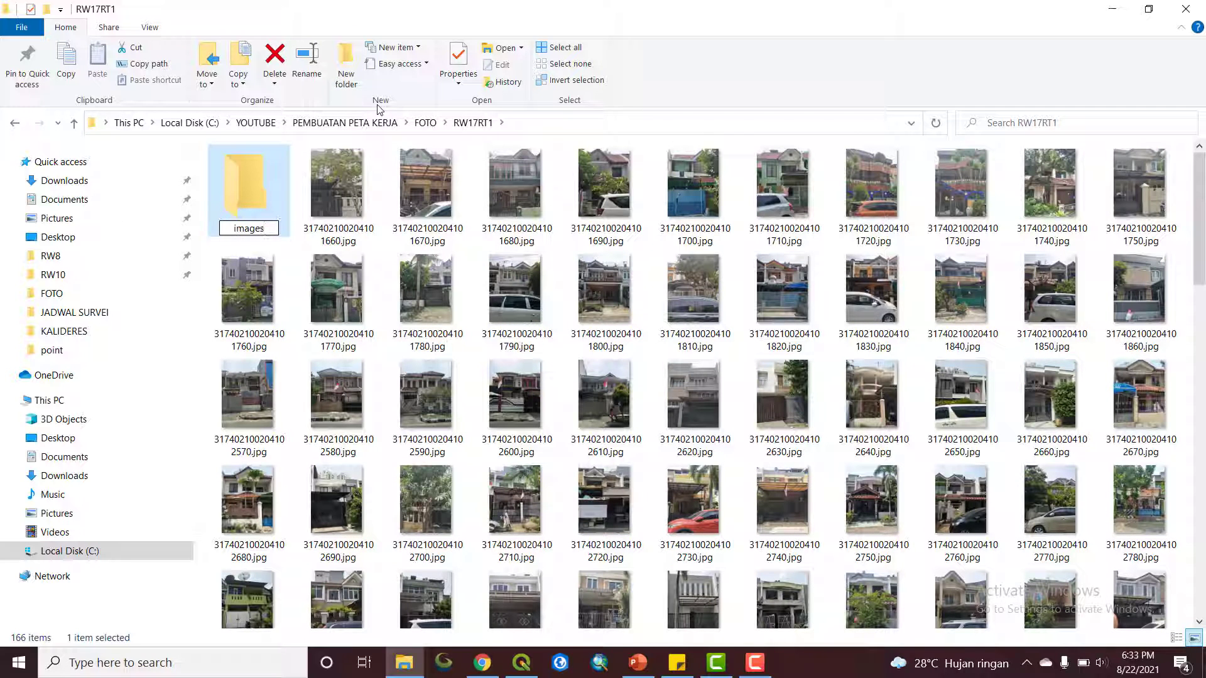
pyautogui.click(325, 247)
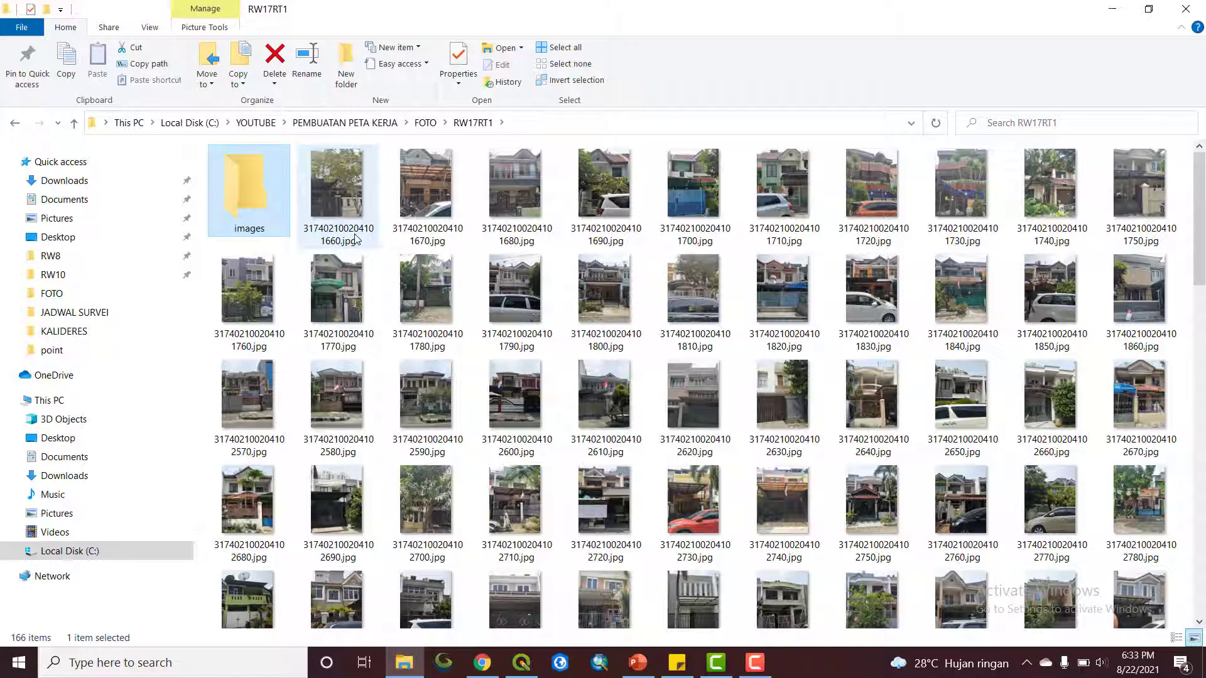
# - Move all the house photos in RW17RT1 into the images folder
pyautogui.hotkey('ctrl', 'a')
pyautogui.keyDown('ctrl'); pyautogui.click(262, 214); pyautogui.keyUp('ctrl')
pyautogui.moveTo(346, 219); pyautogui.dragTo(256, 215)
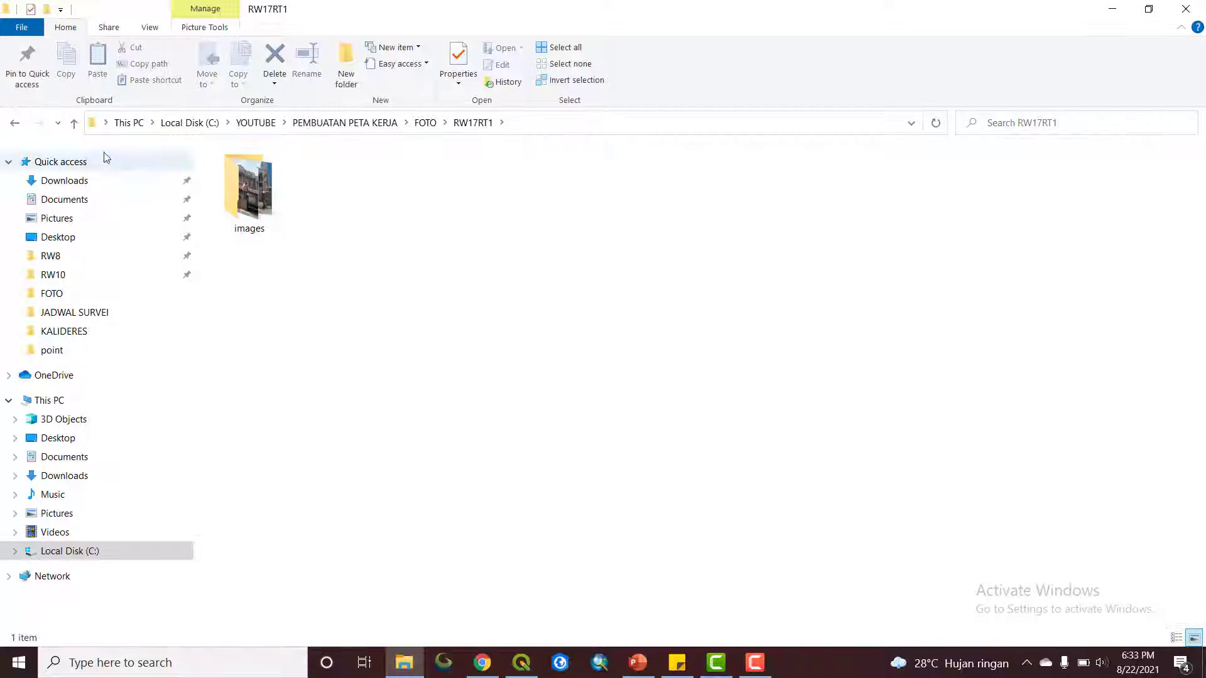
pyautogui.click(16, 123)
pyautogui.doubleClick(248, 179)
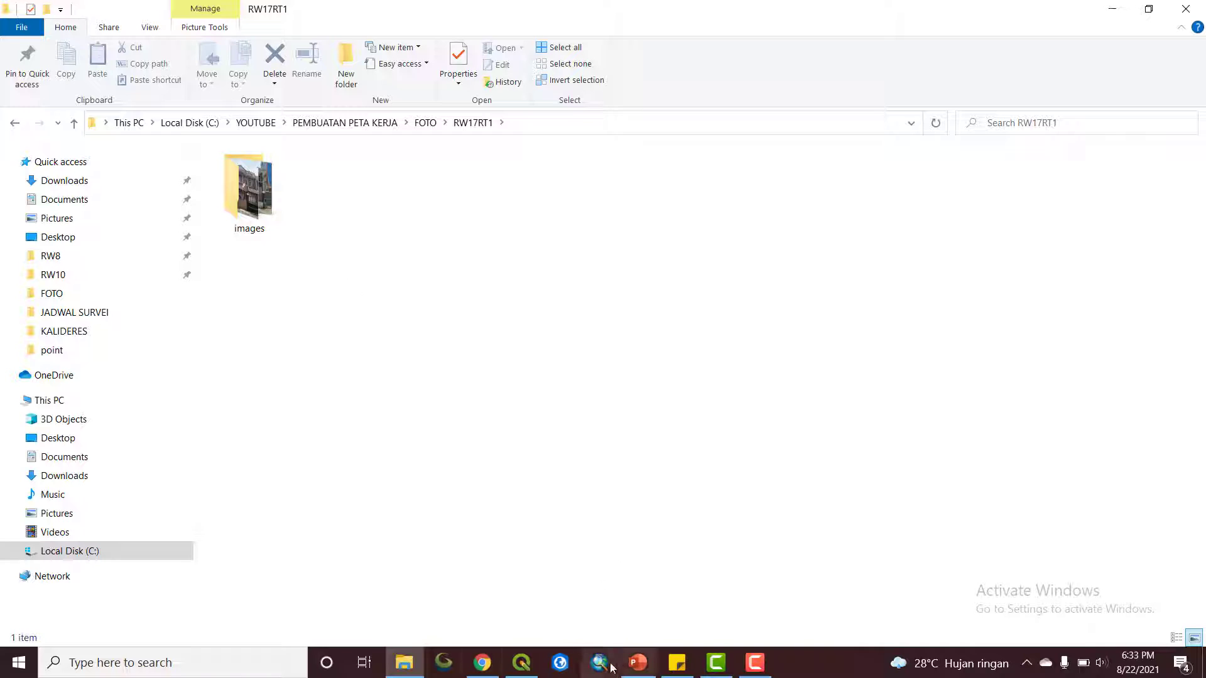
pyautogui.click(520, 662)
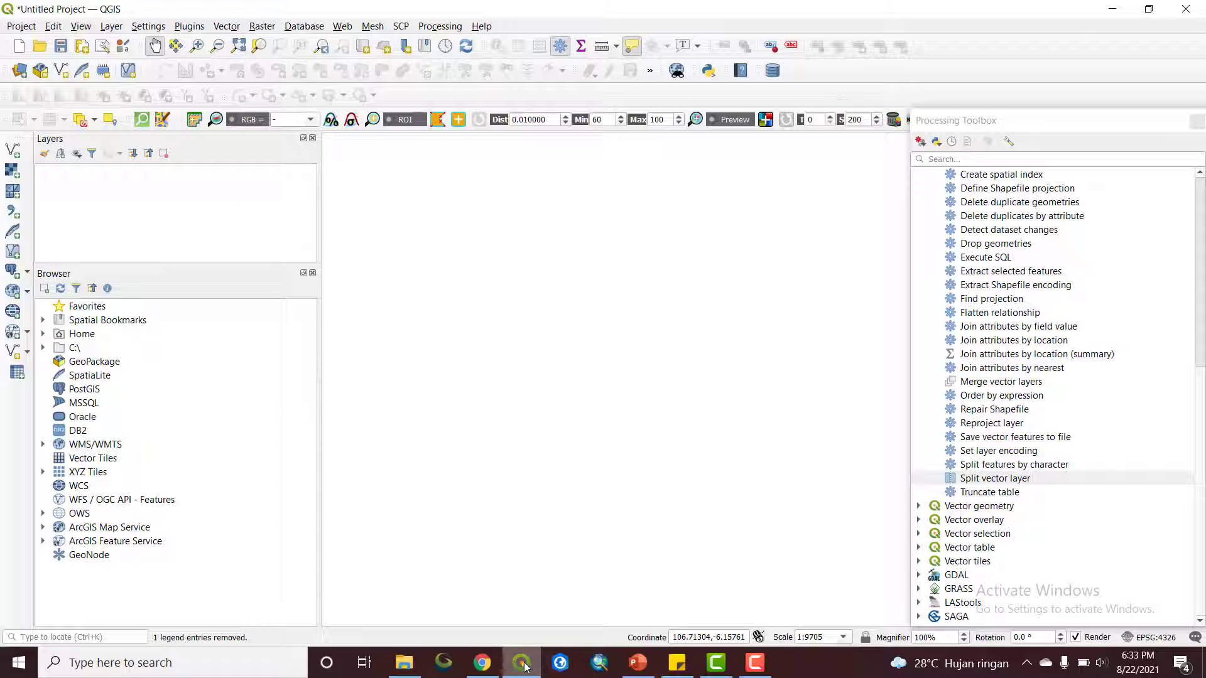
pyautogui.hotkey('alt', 'Tab')
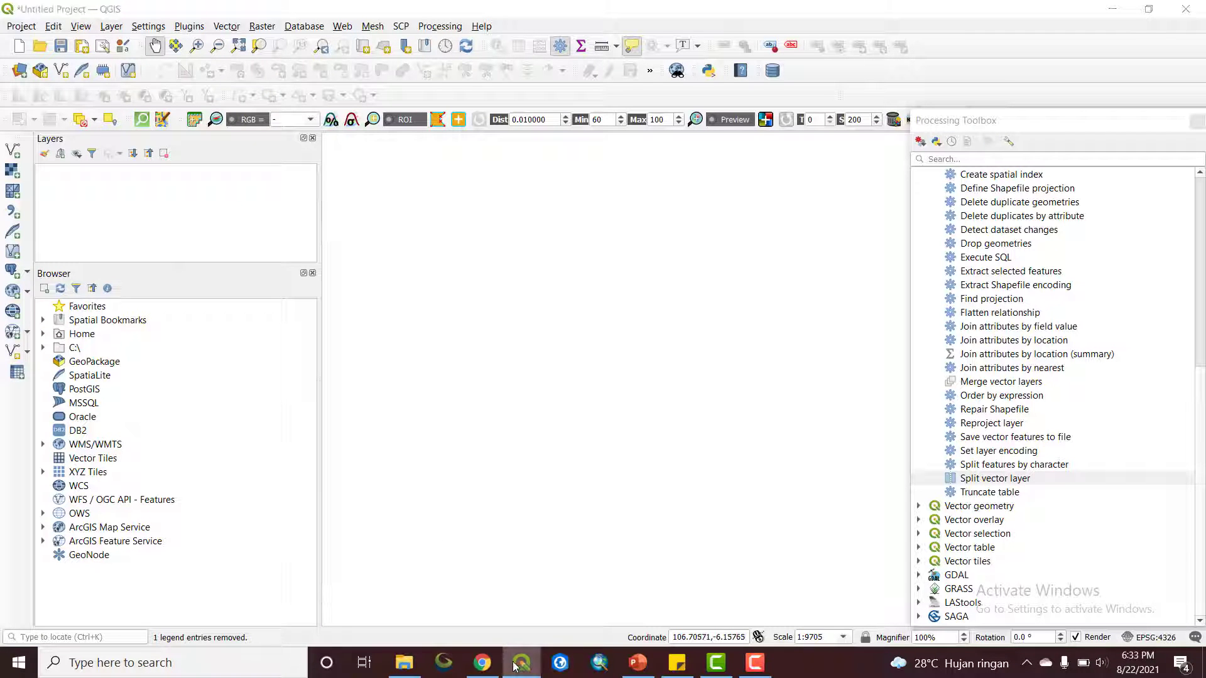
# - Switch to PowerPoint and examine the images folder name in the img src script beside the TAMBAH FIELD FOTO box
pyautogui.click(638, 662)
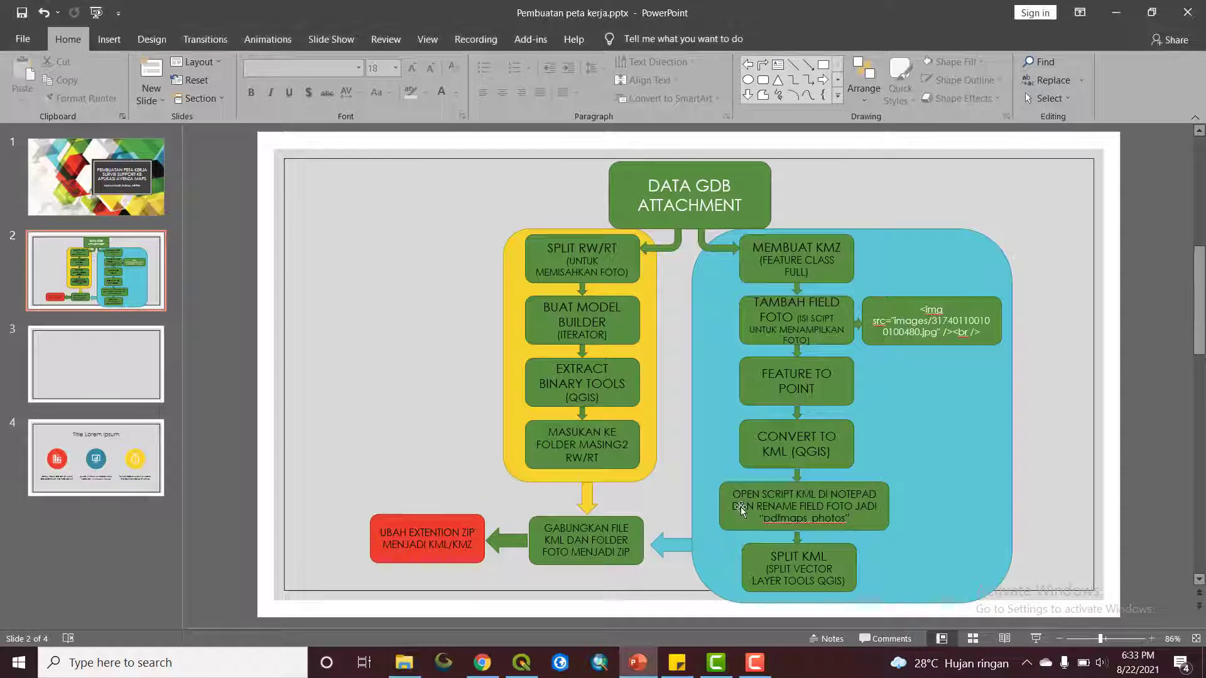
pyautogui.click(907, 318)
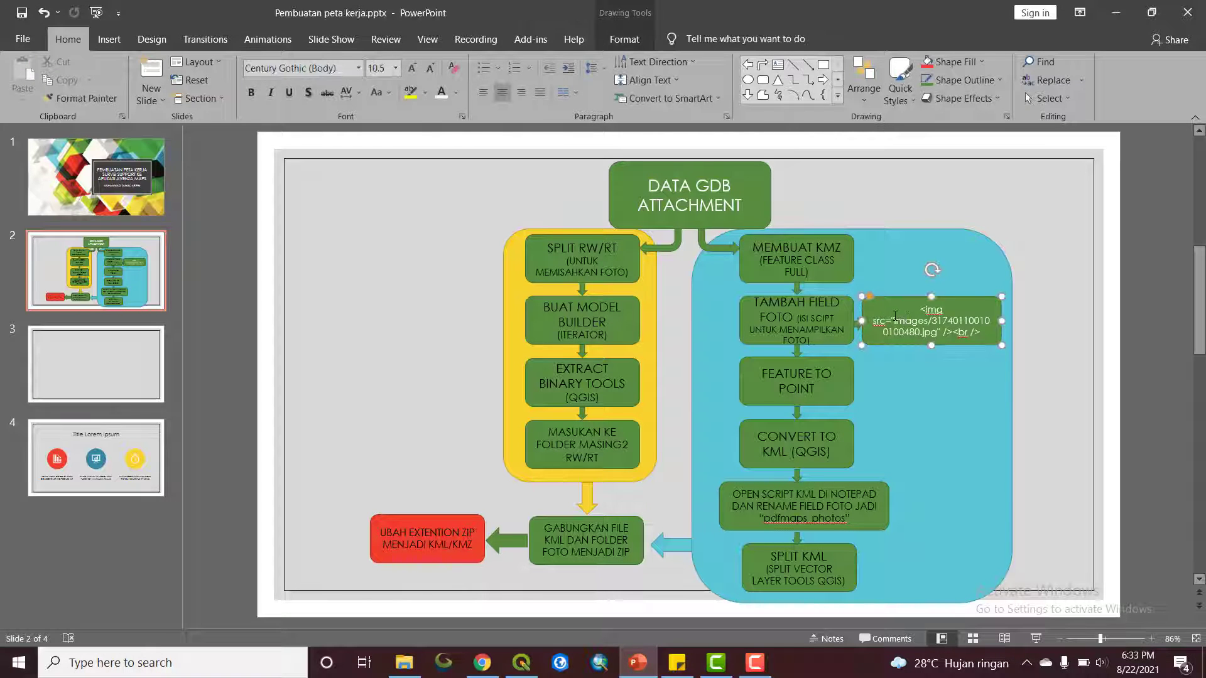
pyautogui.doubleClick(910, 322)
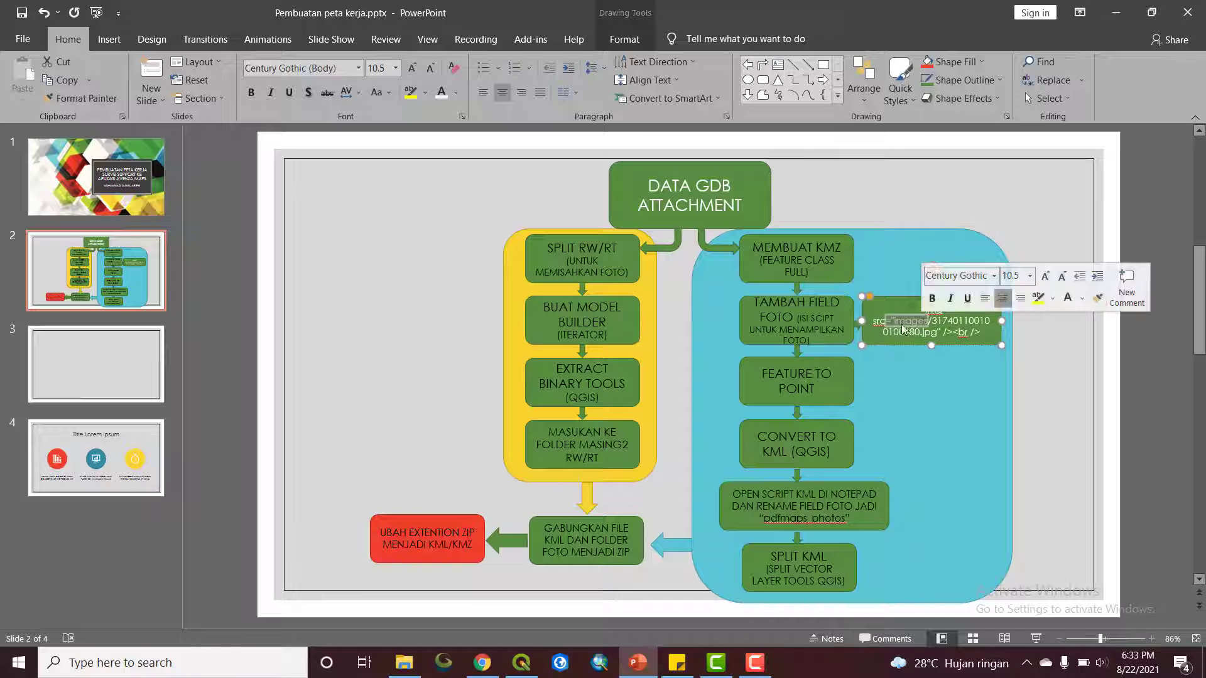
pyautogui.click(938, 310)
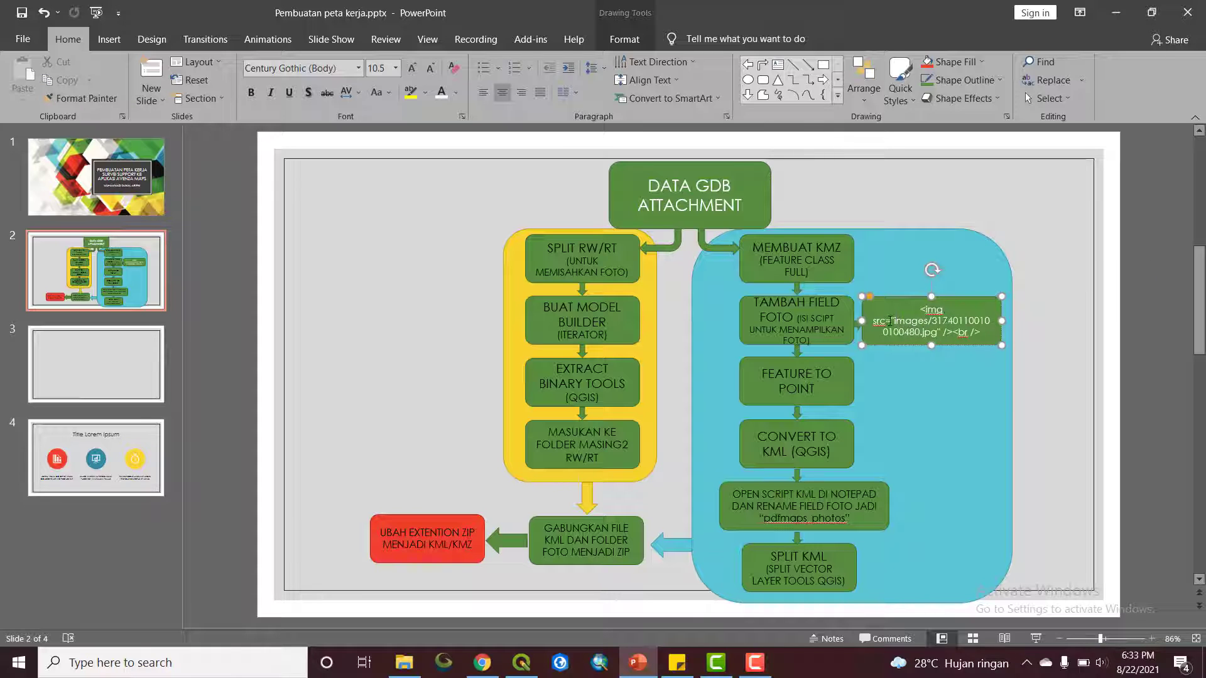
pyautogui.doubleClick(911, 322)
pyautogui.click(929, 321)
pyautogui.doubleClick(905, 321)
pyautogui.doubleClick(908, 323)
pyautogui.click(908, 324)
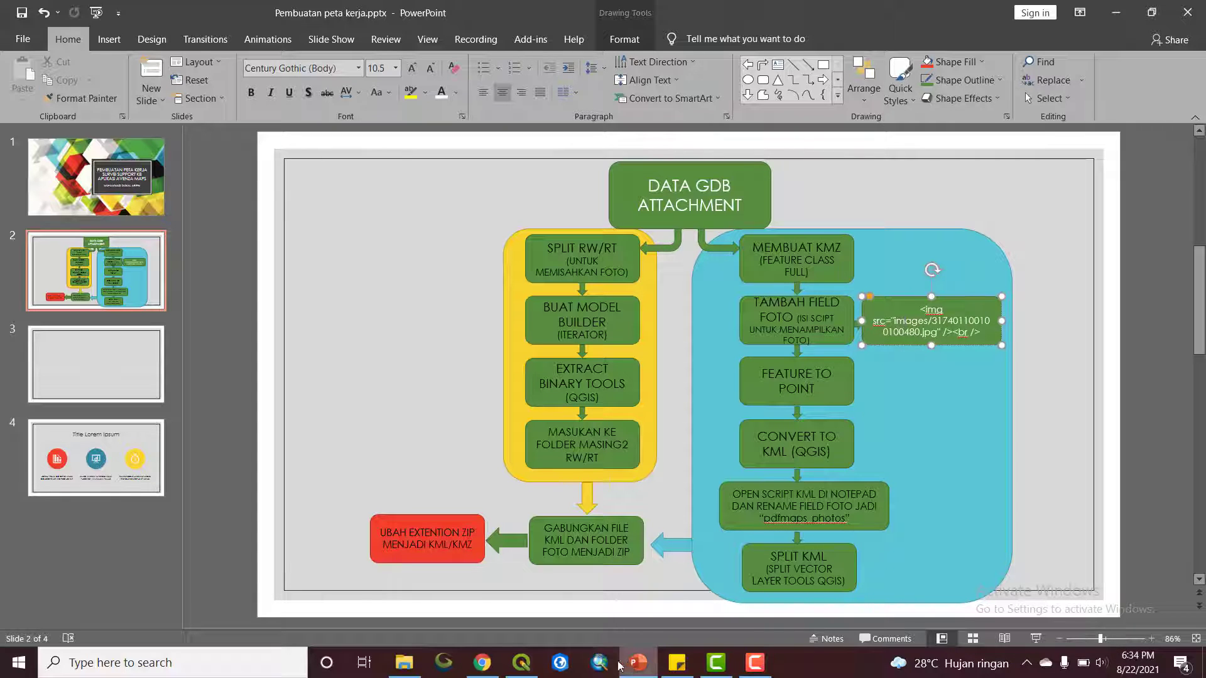
# - Switch to File Explorer and move RWRT_RW 017 RT 001.kml from the FOTO folder into the RW17RT1 folder
pyautogui.click(404, 662)
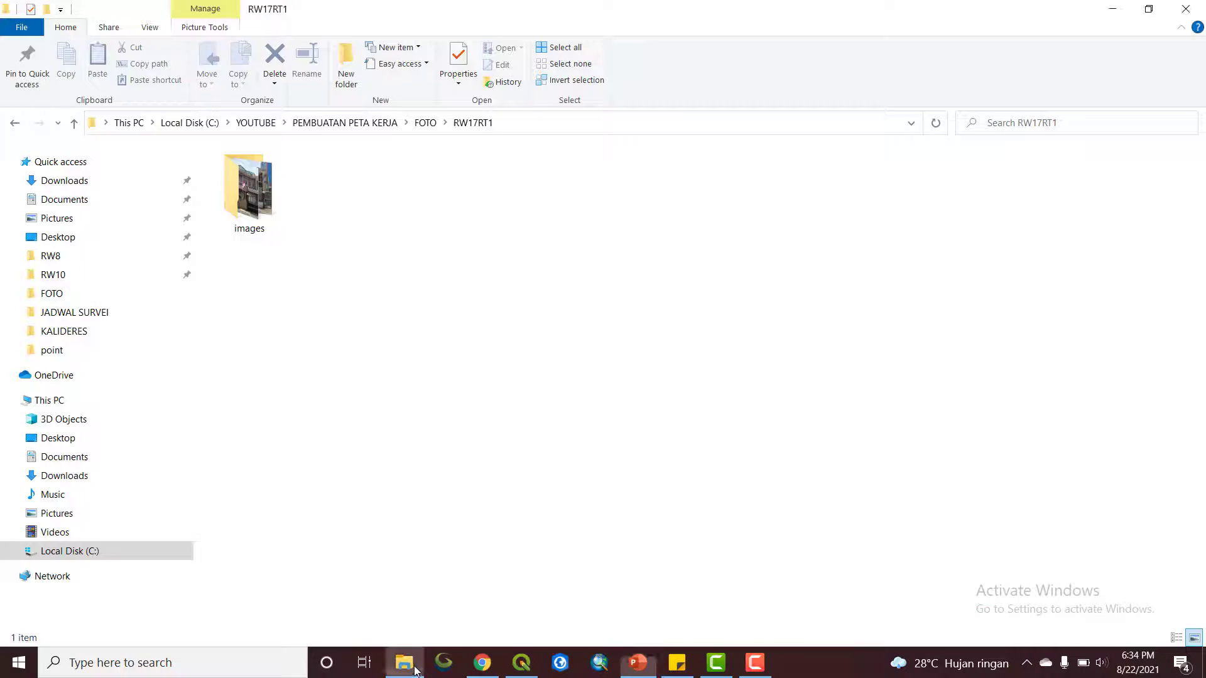
pyautogui.click(14, 124)
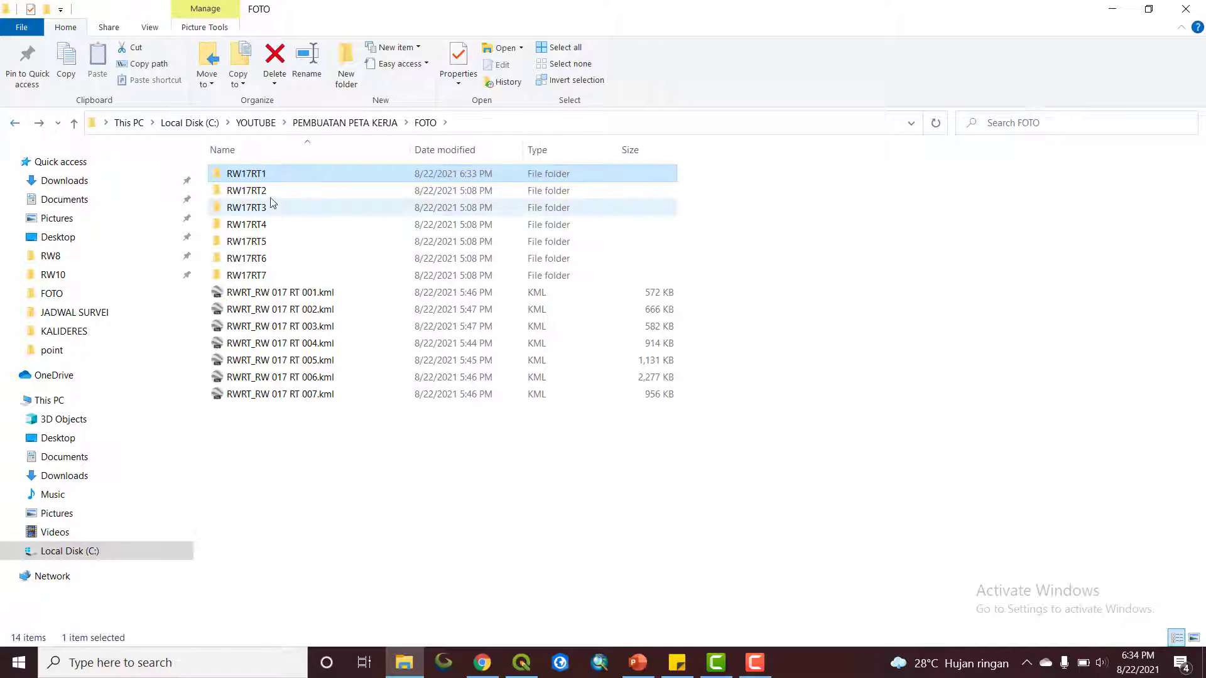
pyautogui.moveTo(281, 299); pyautogui.dragTo(272, 180)
# - Compress the images folder and RWRT_RW 017 RT 001.kml inside RW17RT1 into a ZIP archive named RW17RT1.zip
pyautogui.doubleClick(269, 175)
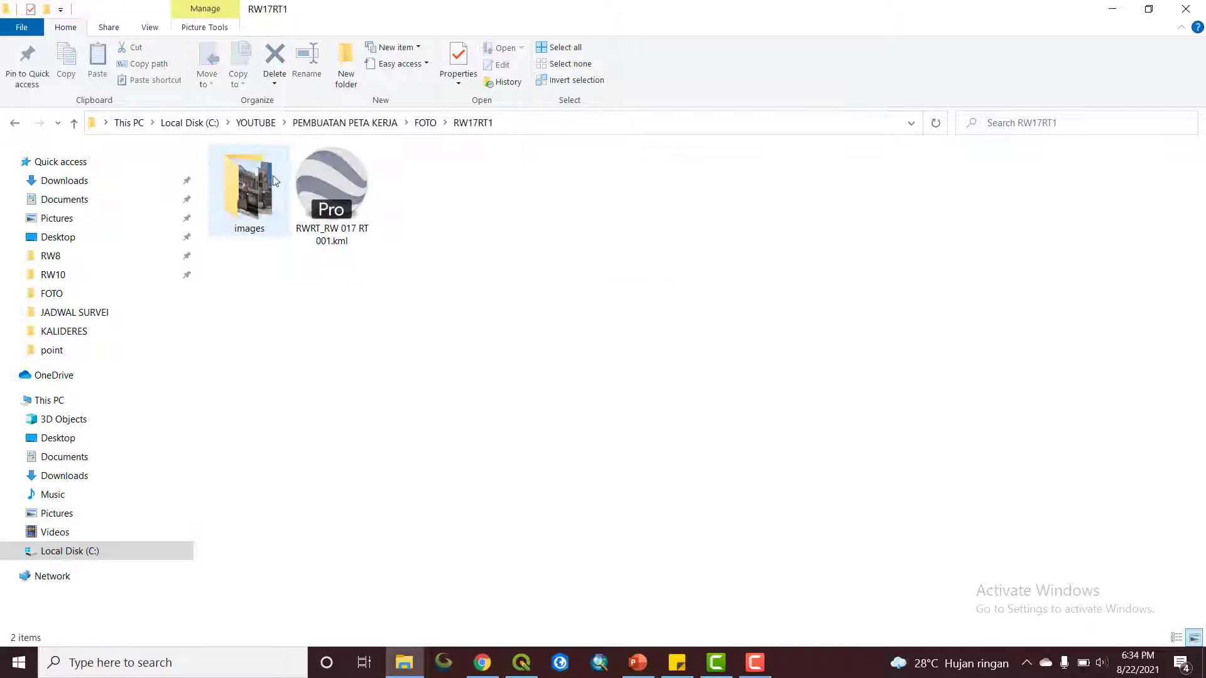
pyautogui.moveTo(433, 276); pyautogui.dragTo(214, 182)
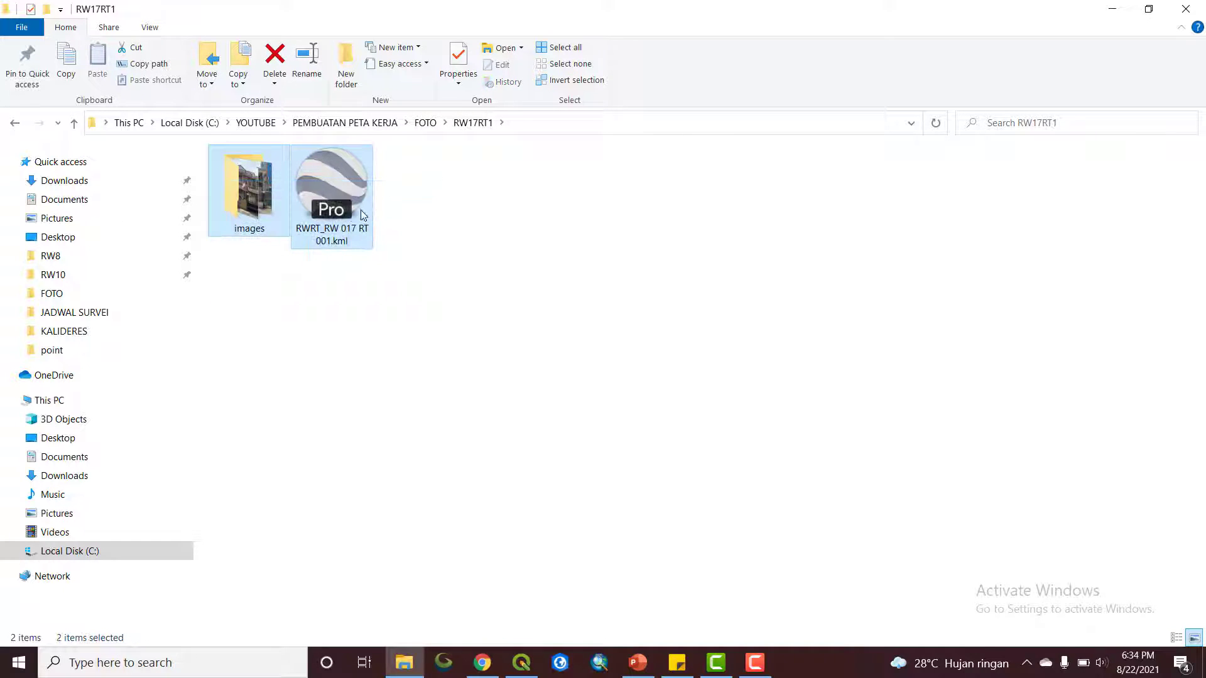
pyautogui.rightClick(347, 215)
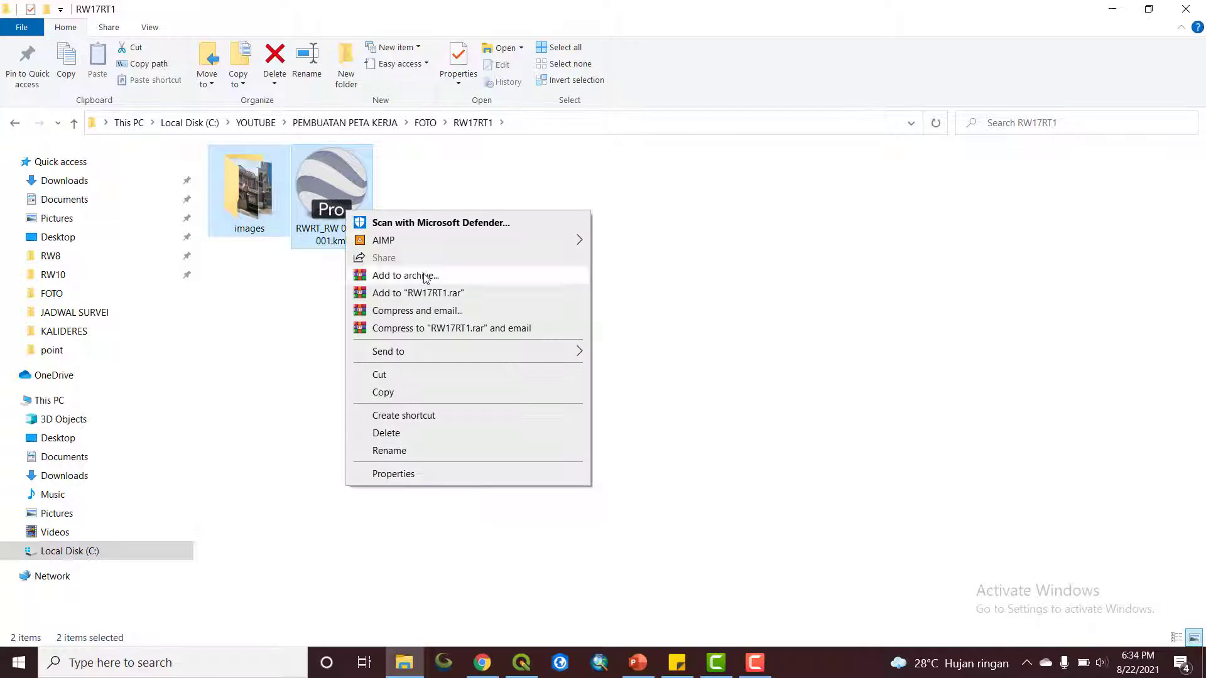
pyautogui.click(424, 276)
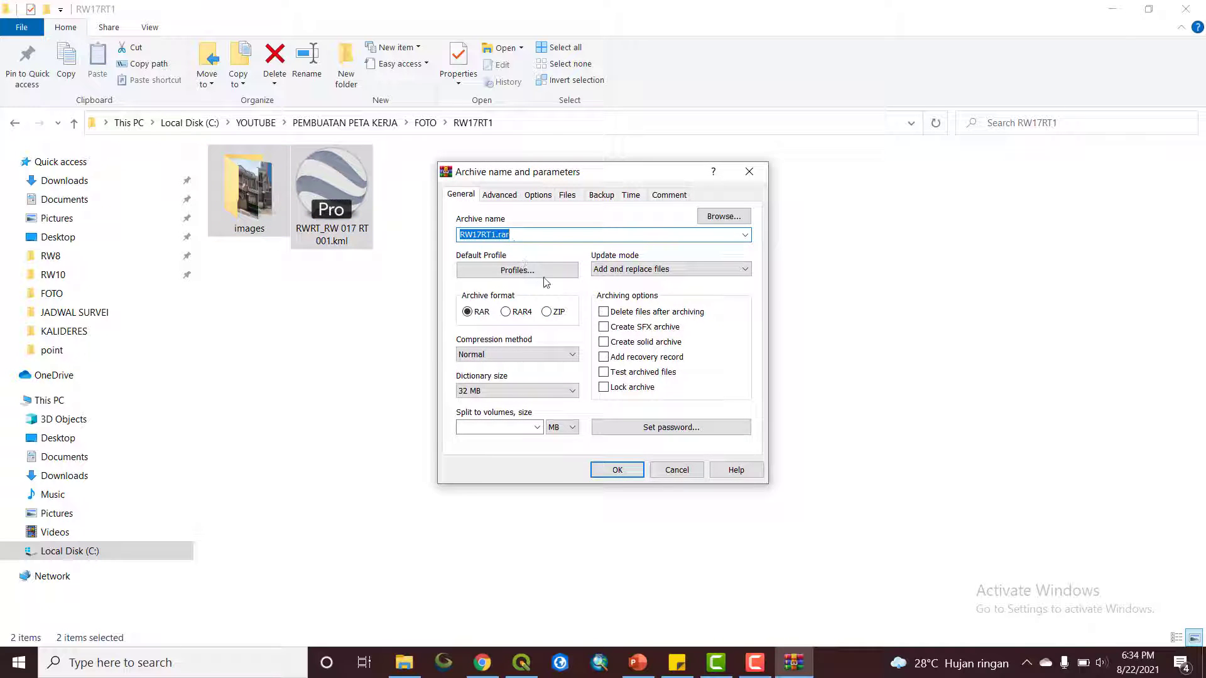
pyautogui.click(557, 314)
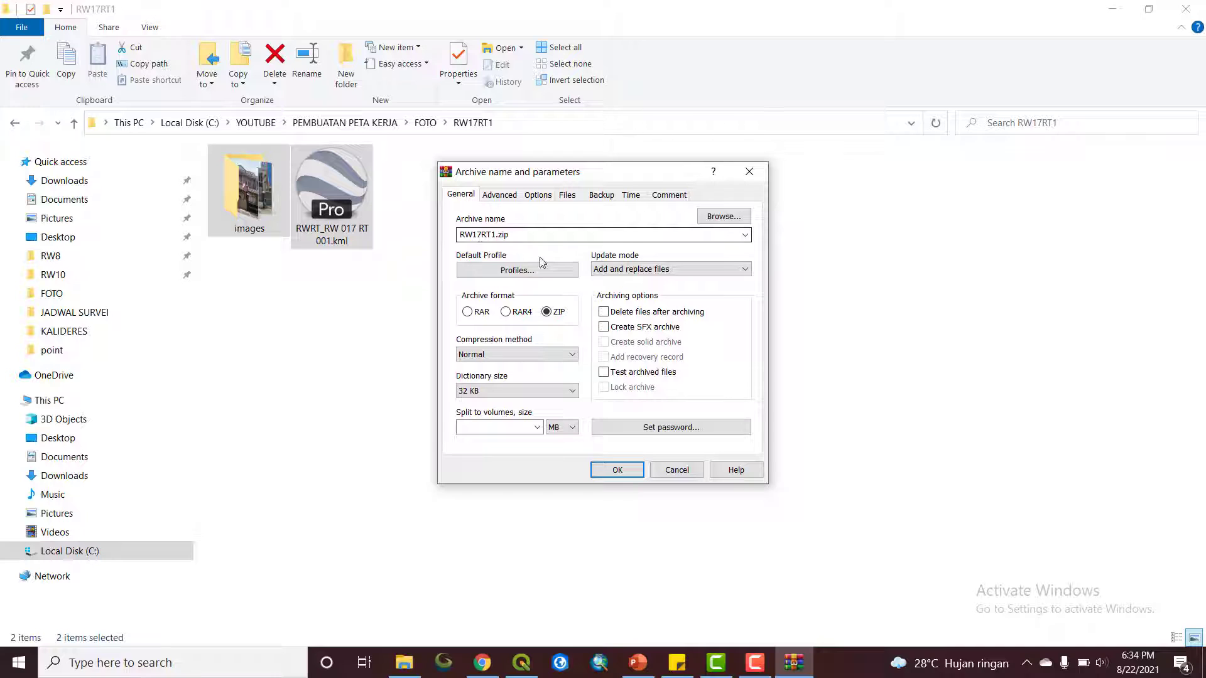
pyautogui.click(617, 472)
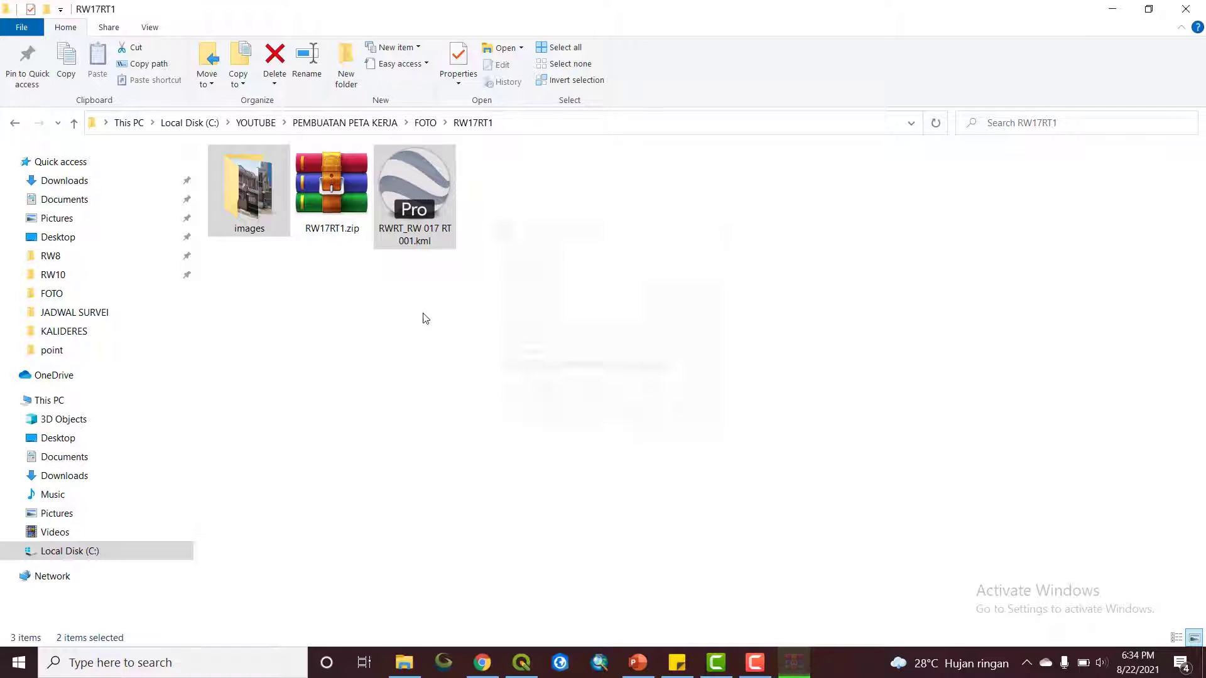
# - Rename the RW17RT1.zip archive to RW17RT1.kmz and accept the extension change
pyautogui.click(355, 235)
pyautogui.click(358, 231)
pyautogui.click(362, 229)
pyautogui.press('BackSpace')
pyautogui.press('BackSpace')
pyautogui.press('BackSpace')
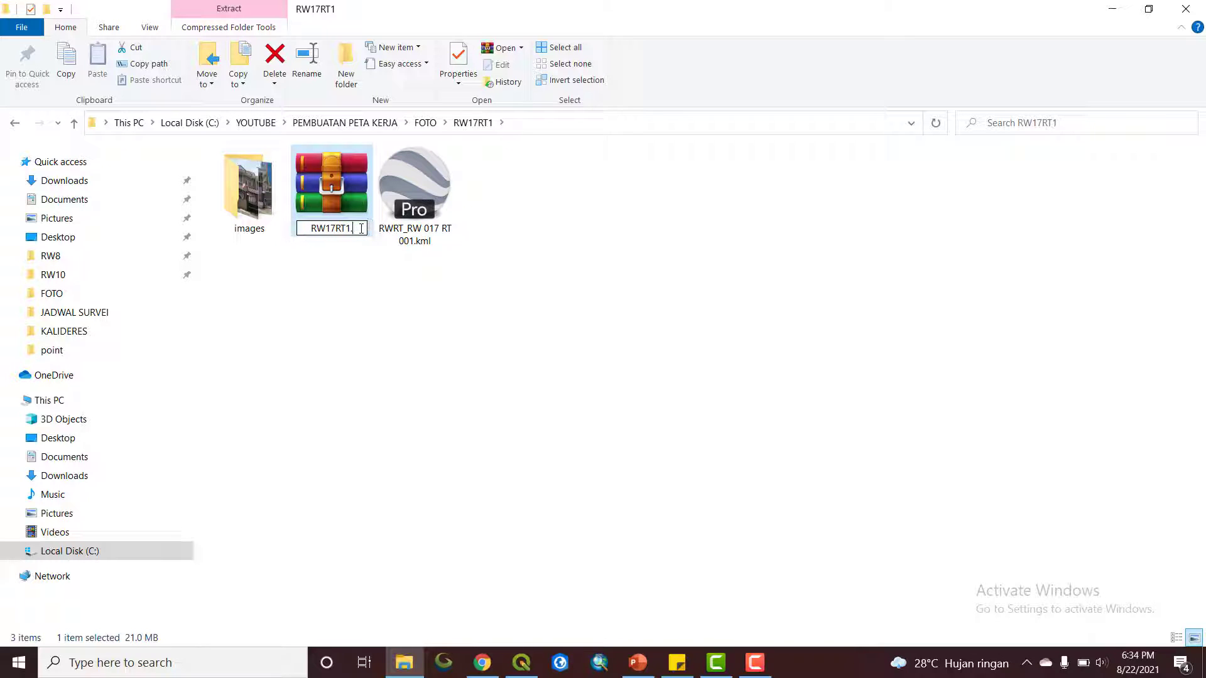
pyautogui.write('kml')
pyautogui.write('z')
pyautogui.press('Return')
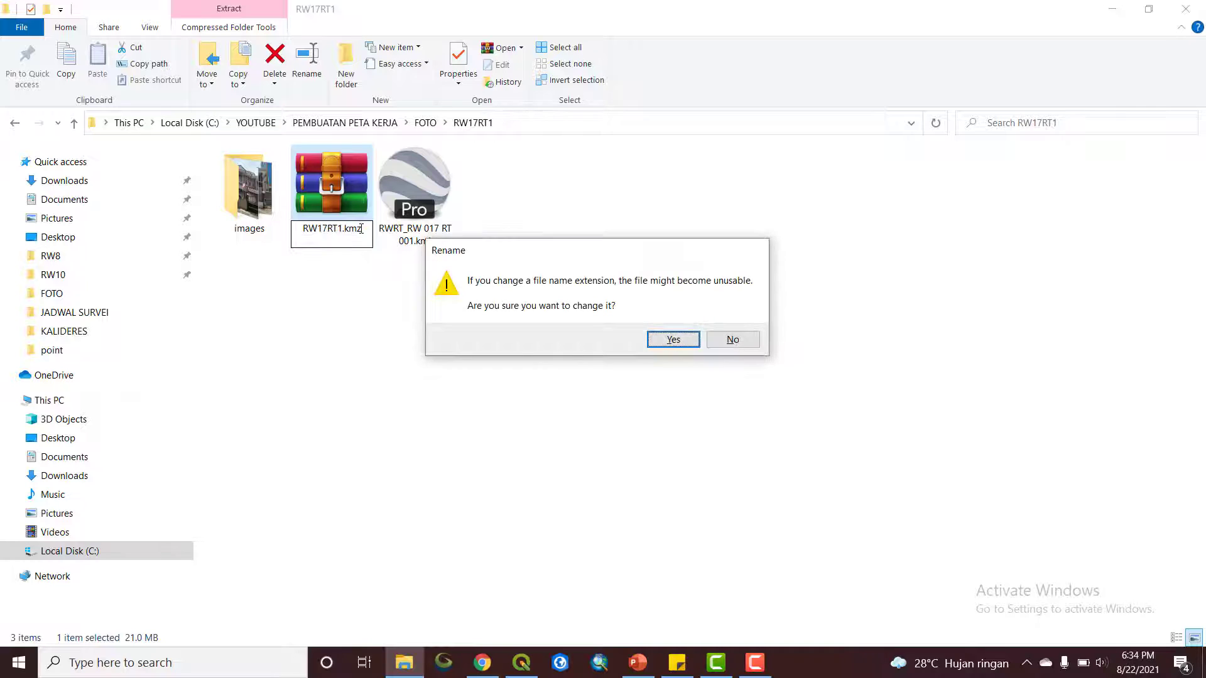
pyautogui.press('Return')
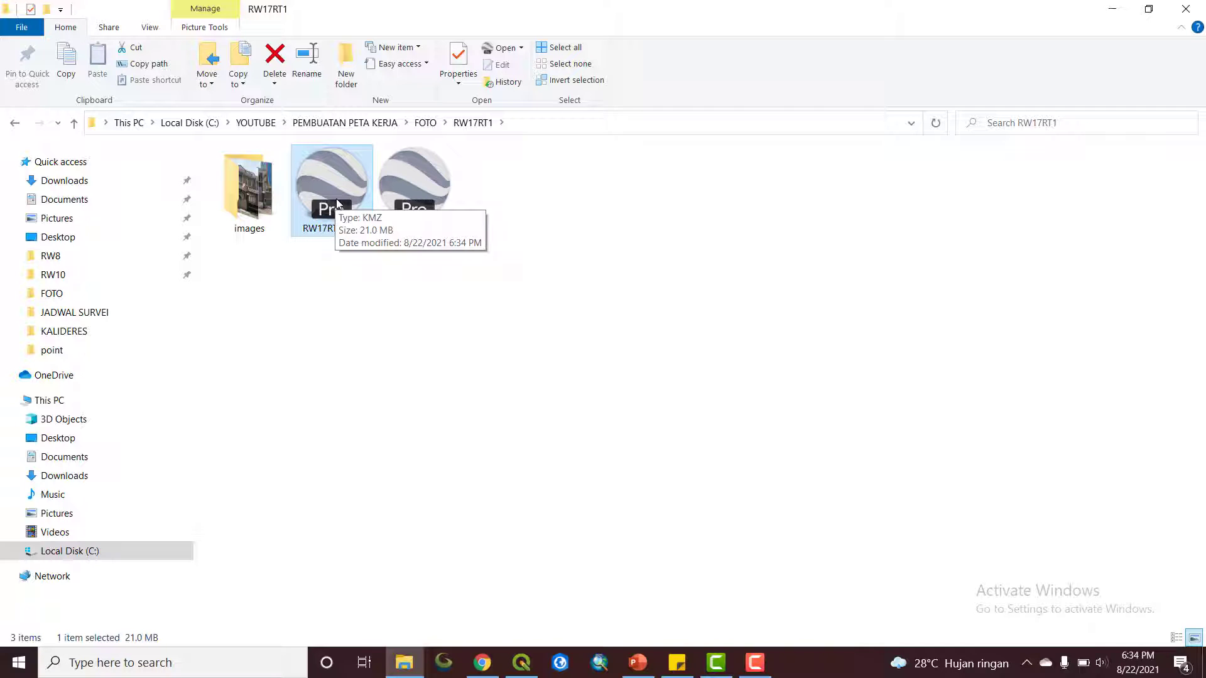
# - Hide the file name extensions in the RW17RT1 folder and show them again
pyautogui.click(492, 183)
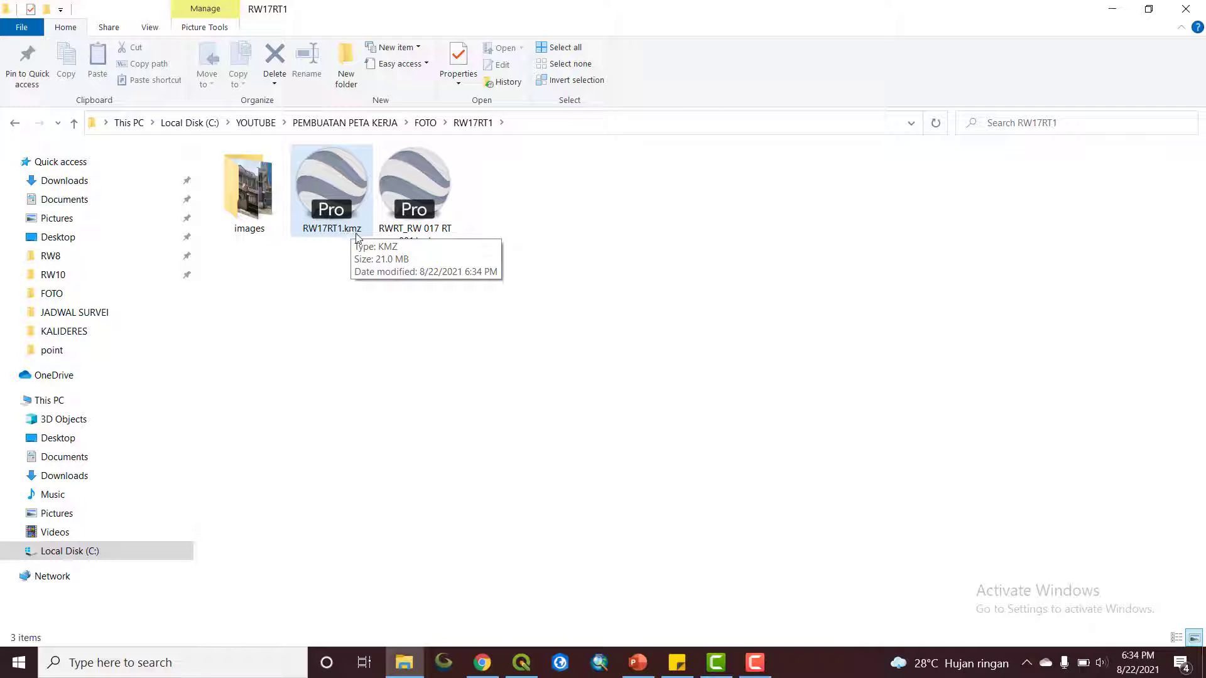
pyautogui.click(150, 27)
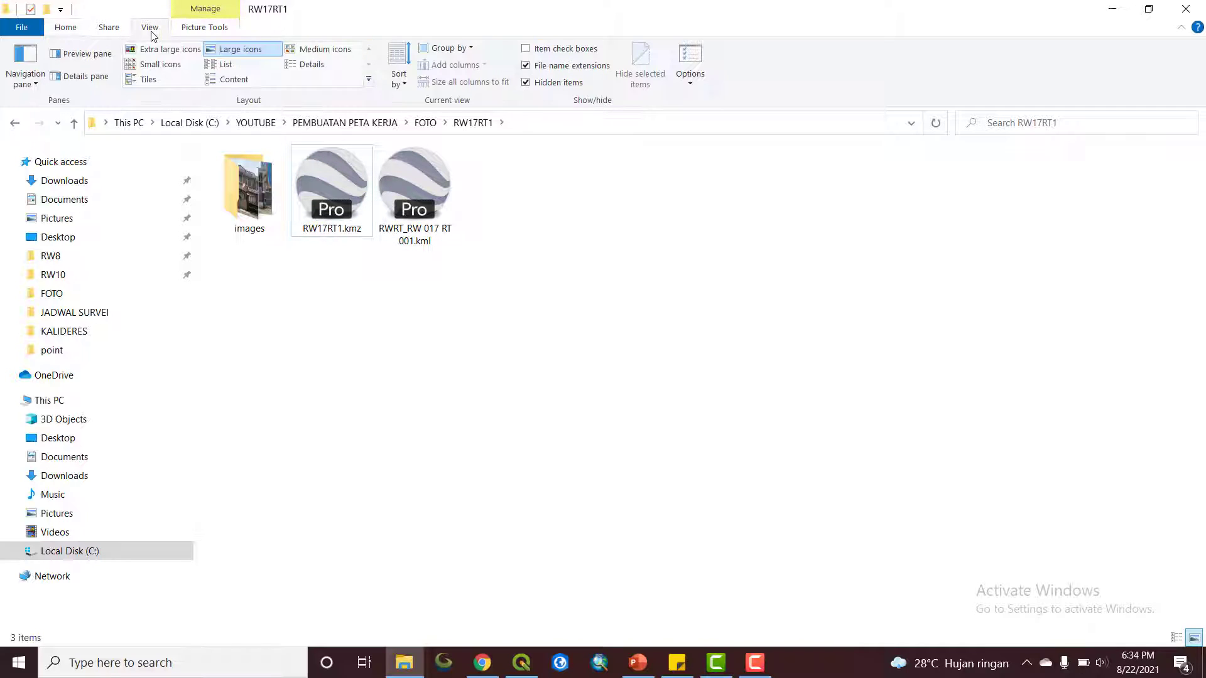
pyautogui.click(526, 66)
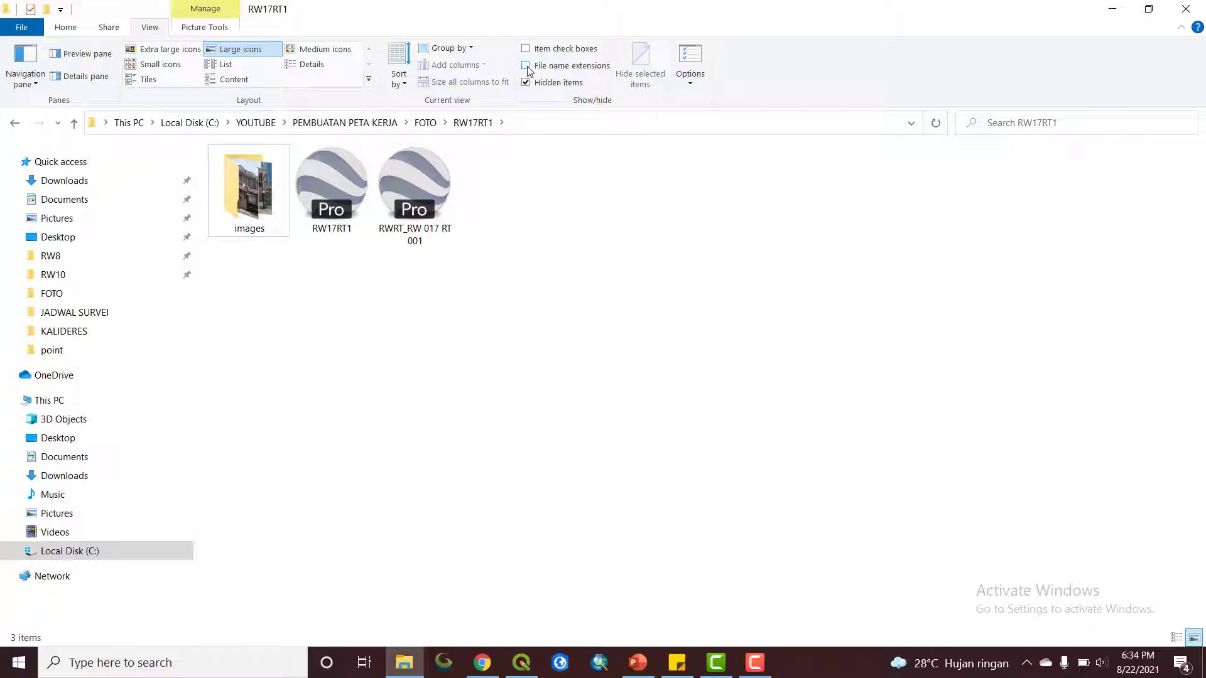
pyautogui.click(526, 66)
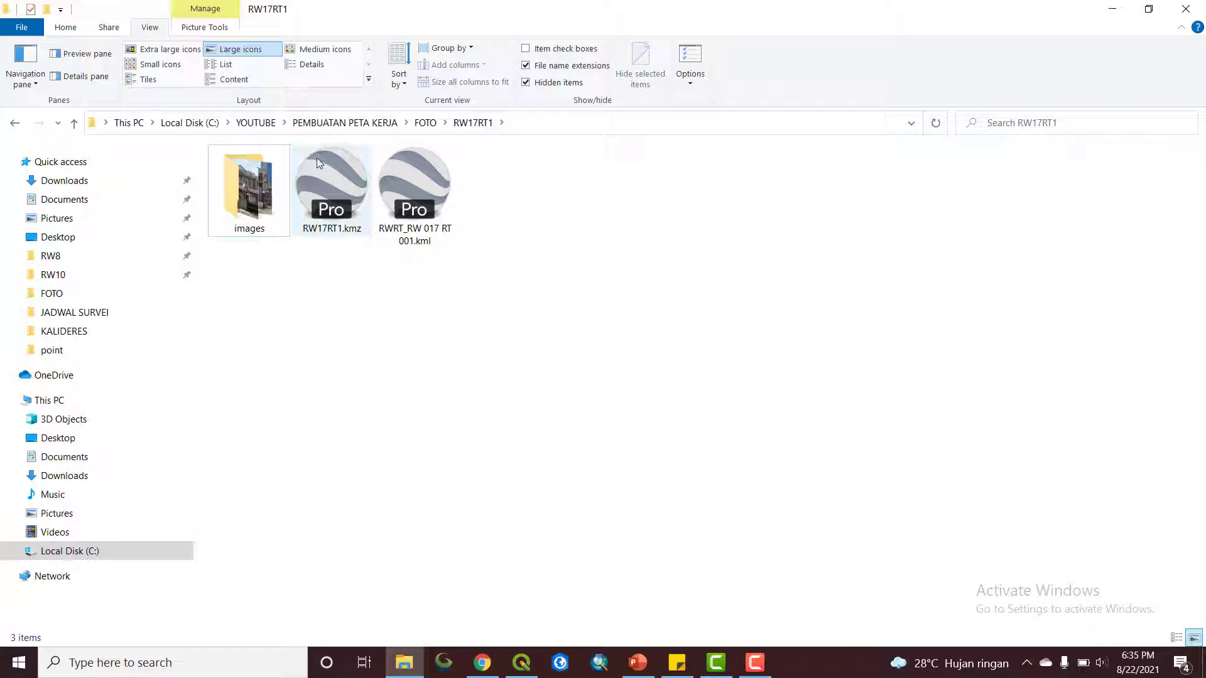
# - Open RW17RT1.kmz in Google Earth Pro and dismiss the New Layers notice
pyautogui.doubleClick(321, 175)
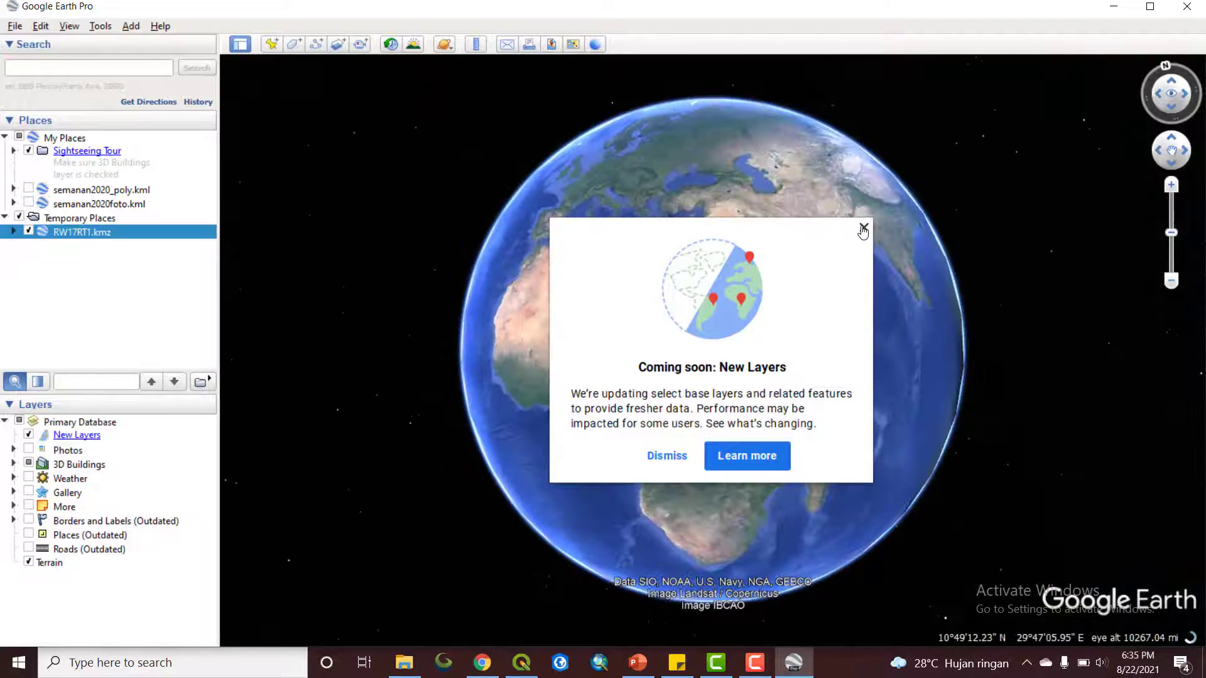
pyautogui.click(864, 231)
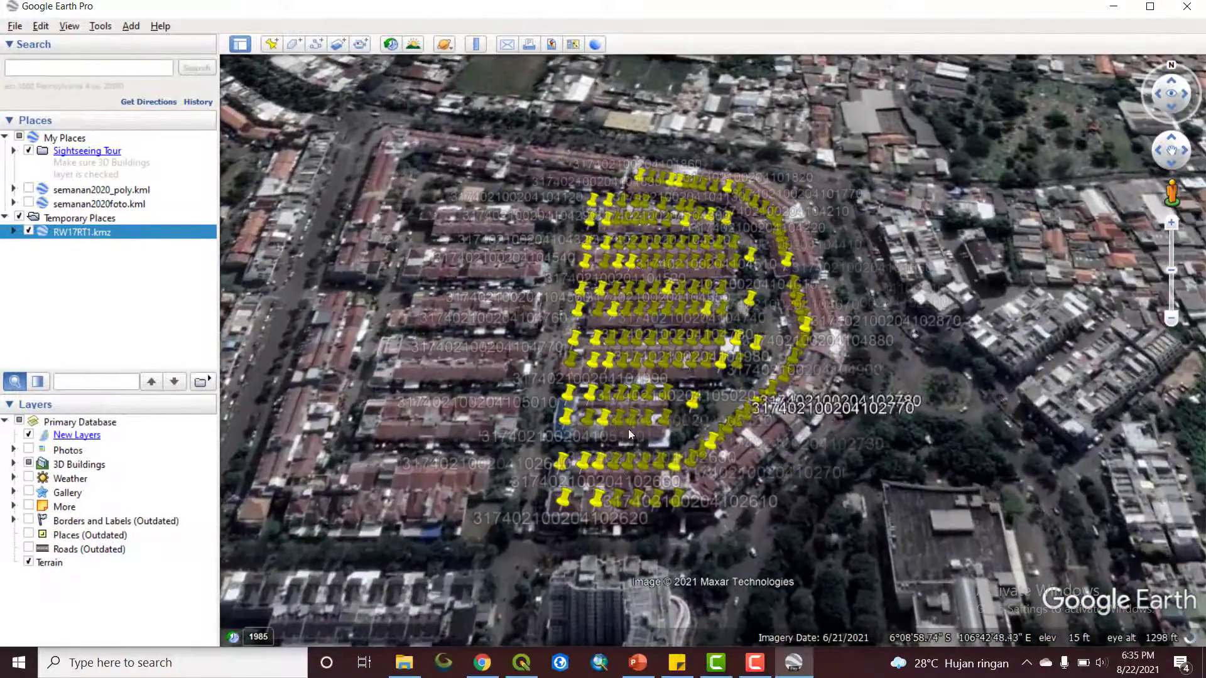
# - Examine the attribute table and embedded pdfmaps_photos image of a placemark near the southwest edge of the RW17RT1 points, closing its balloon at the end
pyautogui.click(566, 426)
pyautogui.scroll(-5, 722, 377)
pyautogui.scroll(-15, 770, 438)
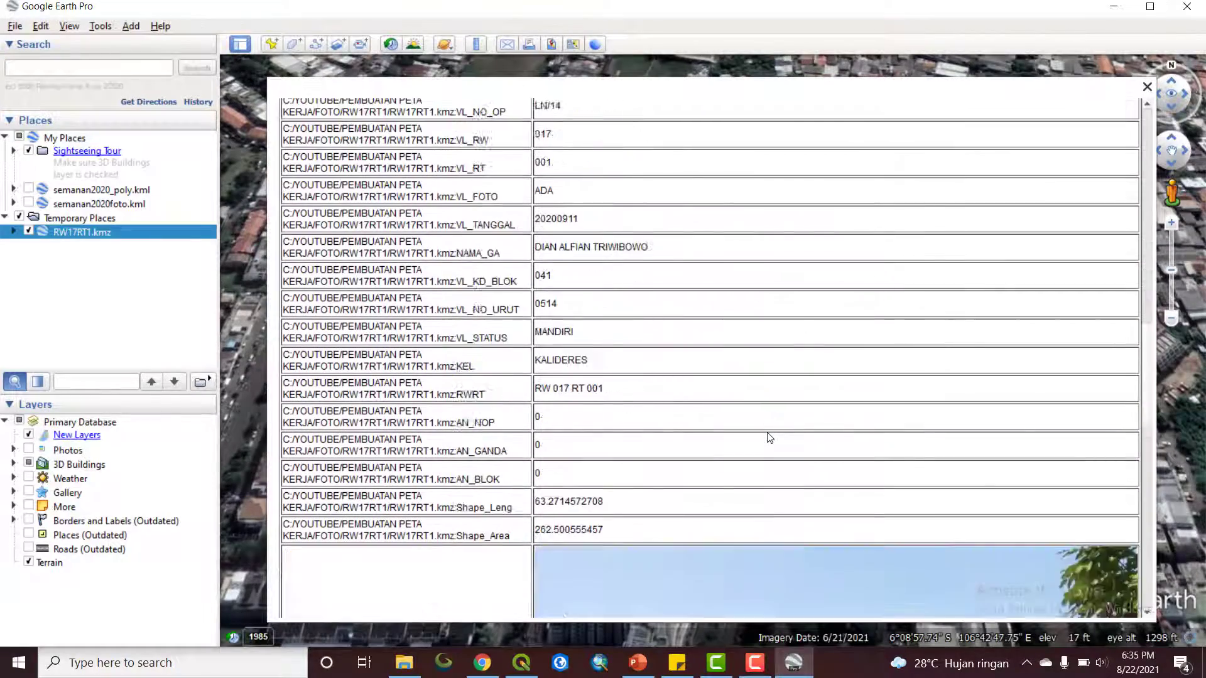
pyautogui.scroll(-4, 755, 435)
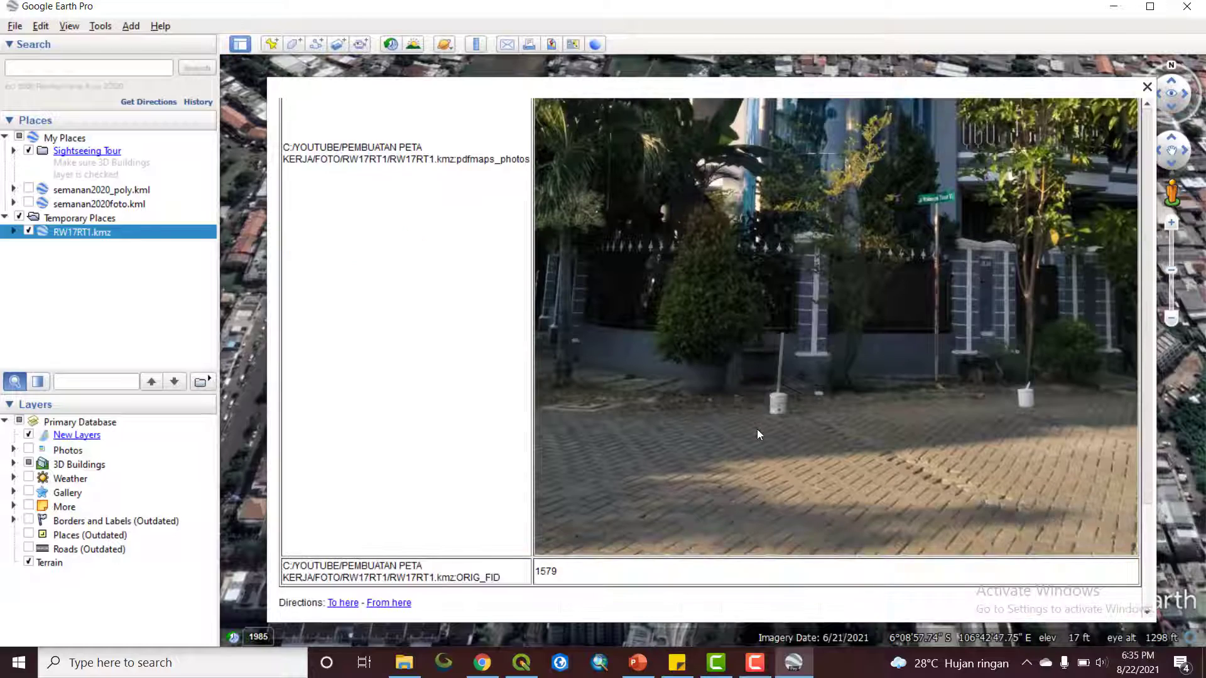
pyautogui.scroll(3, 758, 433)
pyautogui.scroll(5, 758, 434)
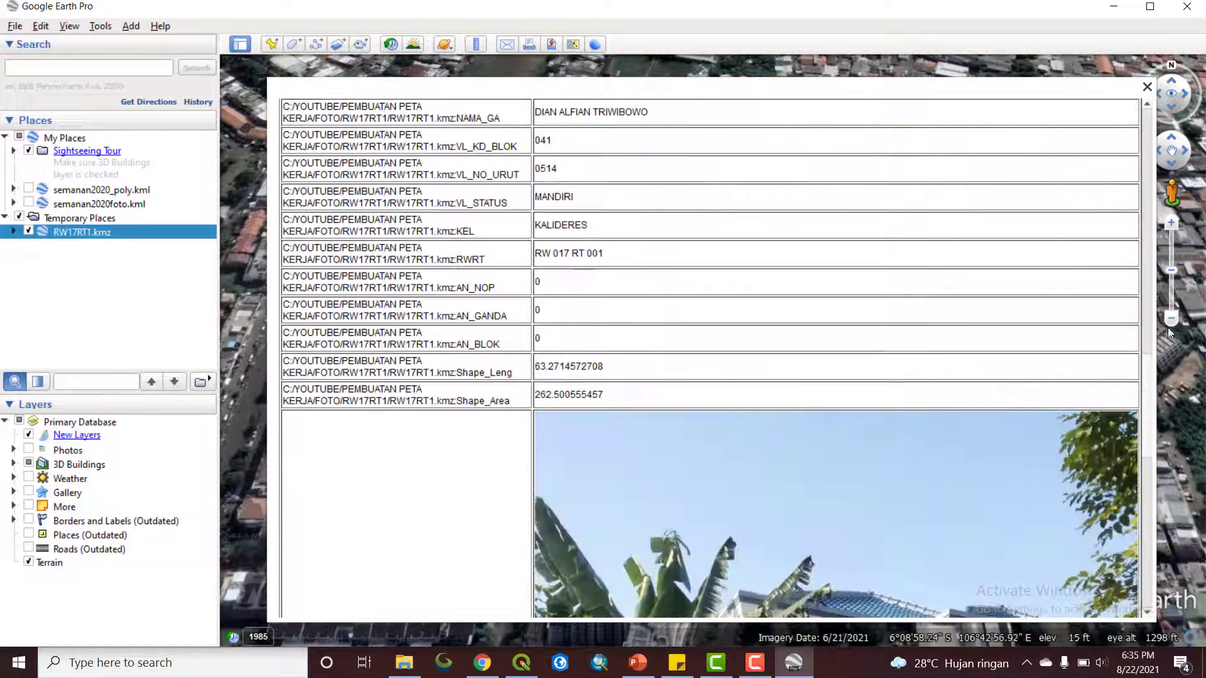
pyautogui.moveTo(1151, 435); pyautogui.dragTo(1070, 166)
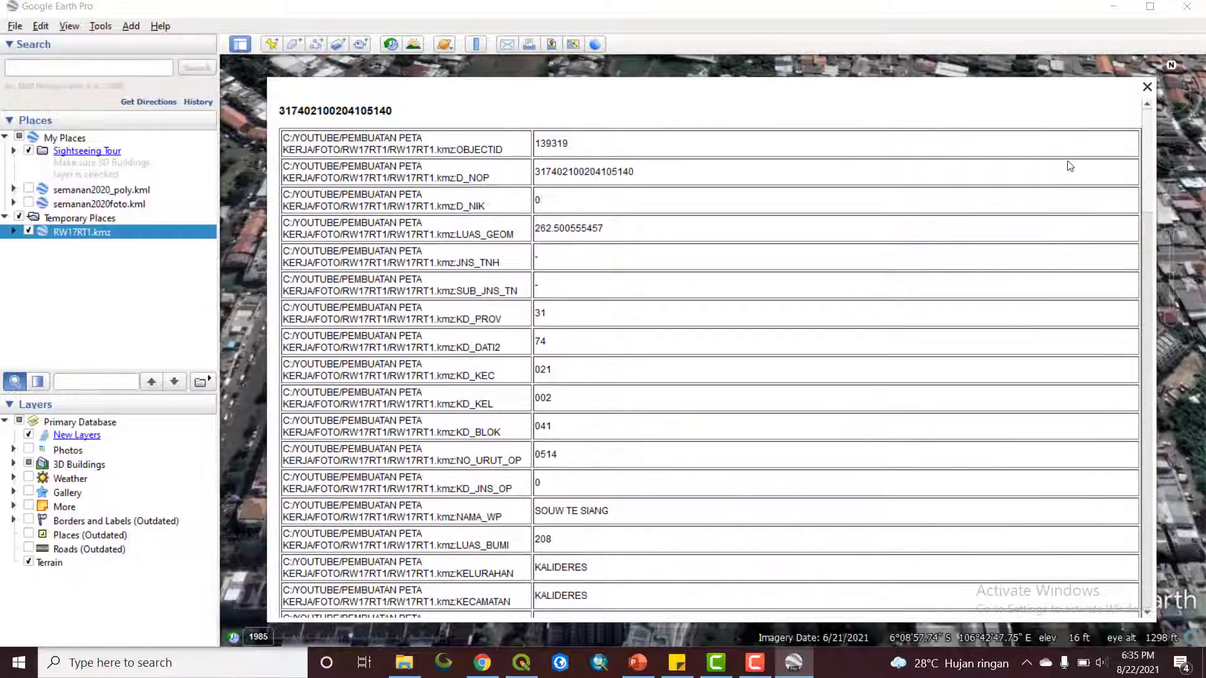
pyautogui.click(1145, 87)
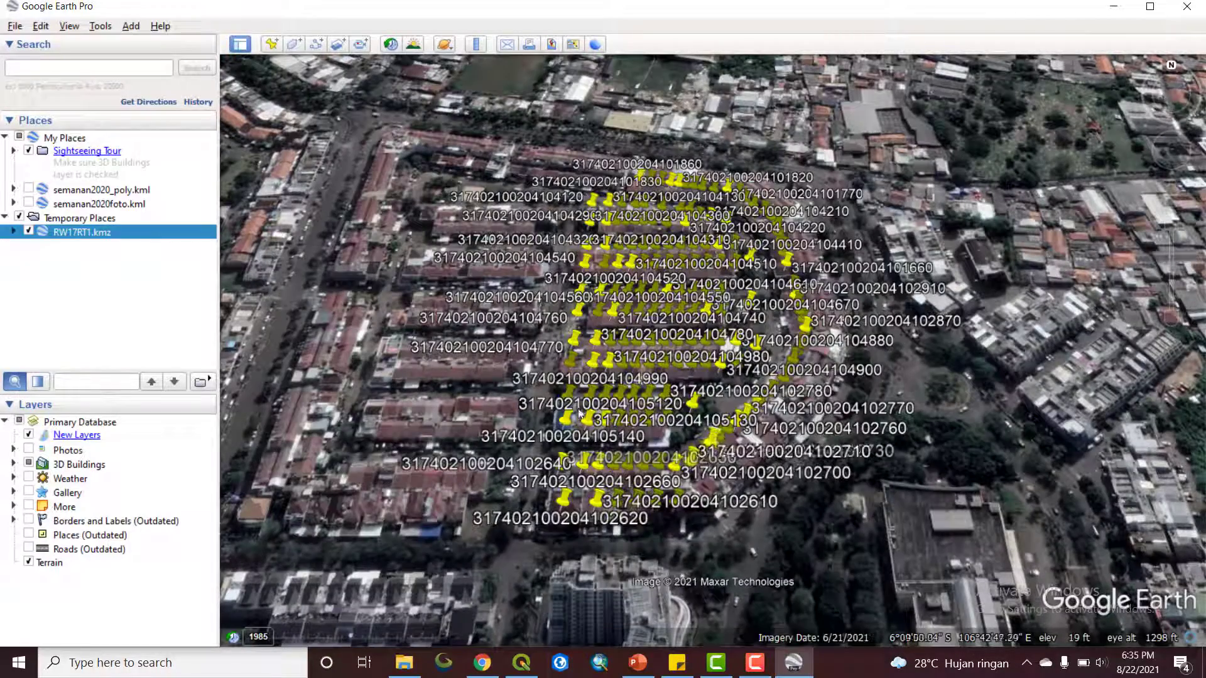
# - Inspect the attributes and house photo of another placemark on the western edge, and highlight the identification number in its balloon title
pyautogui.click(571, 369)
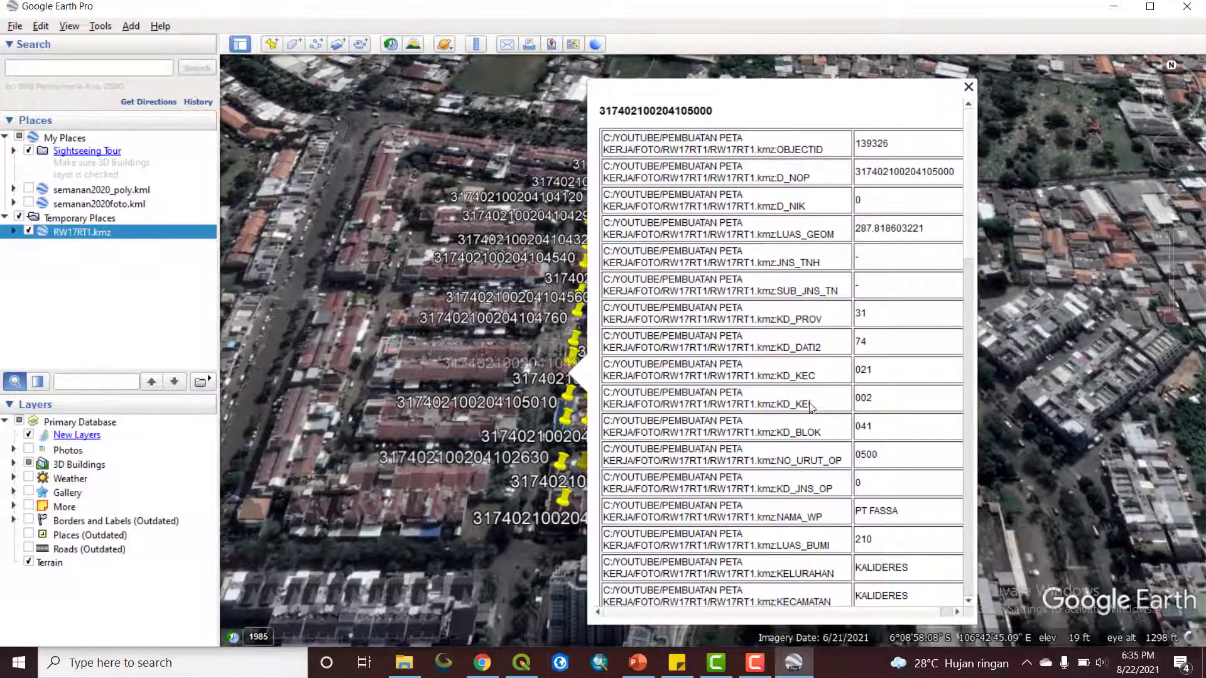
pyautogui.scroll(-5, 854, 437)
pyautogui.scroll(-10, 854, 437)
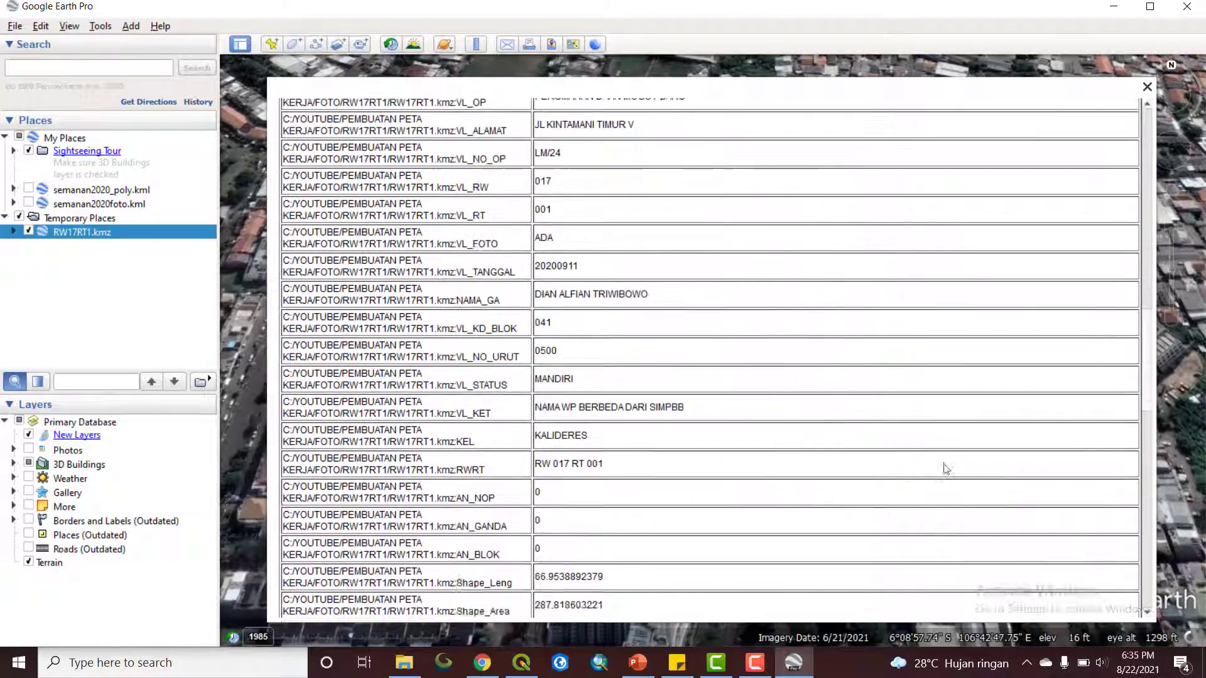
pyautogui.scroll(-5, 948, 465)
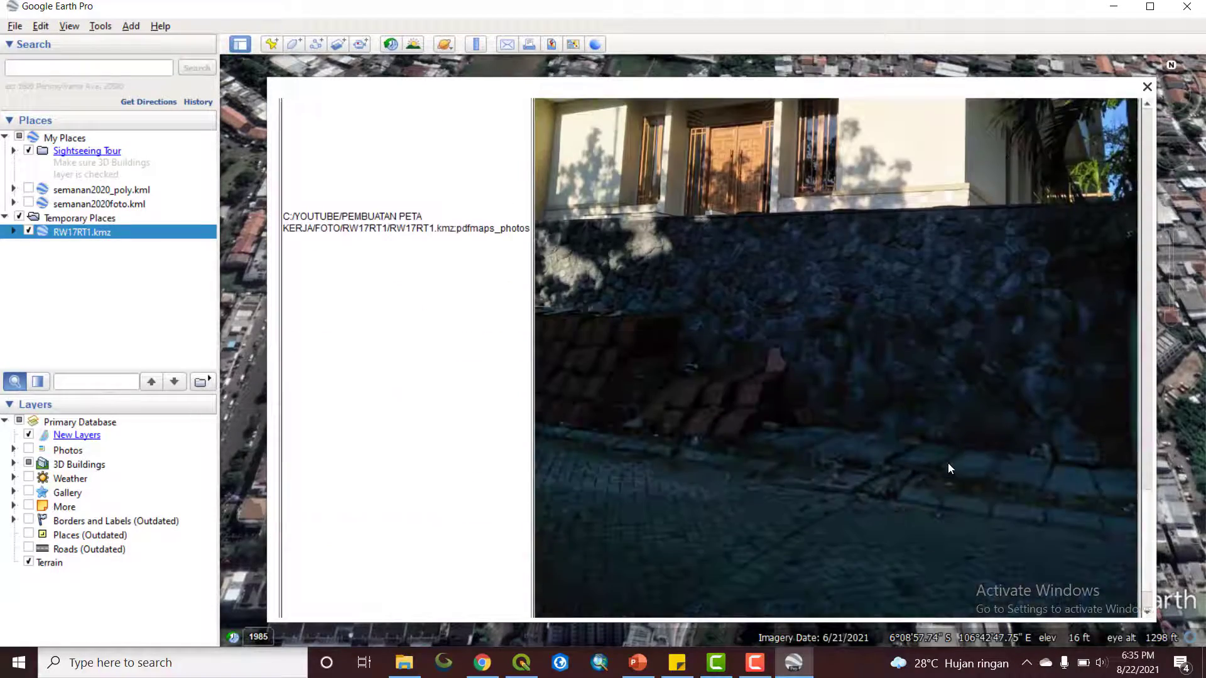
pyautogui.scroll(6, 947, 465)
pyautogui.scroll(15, 950, 468)
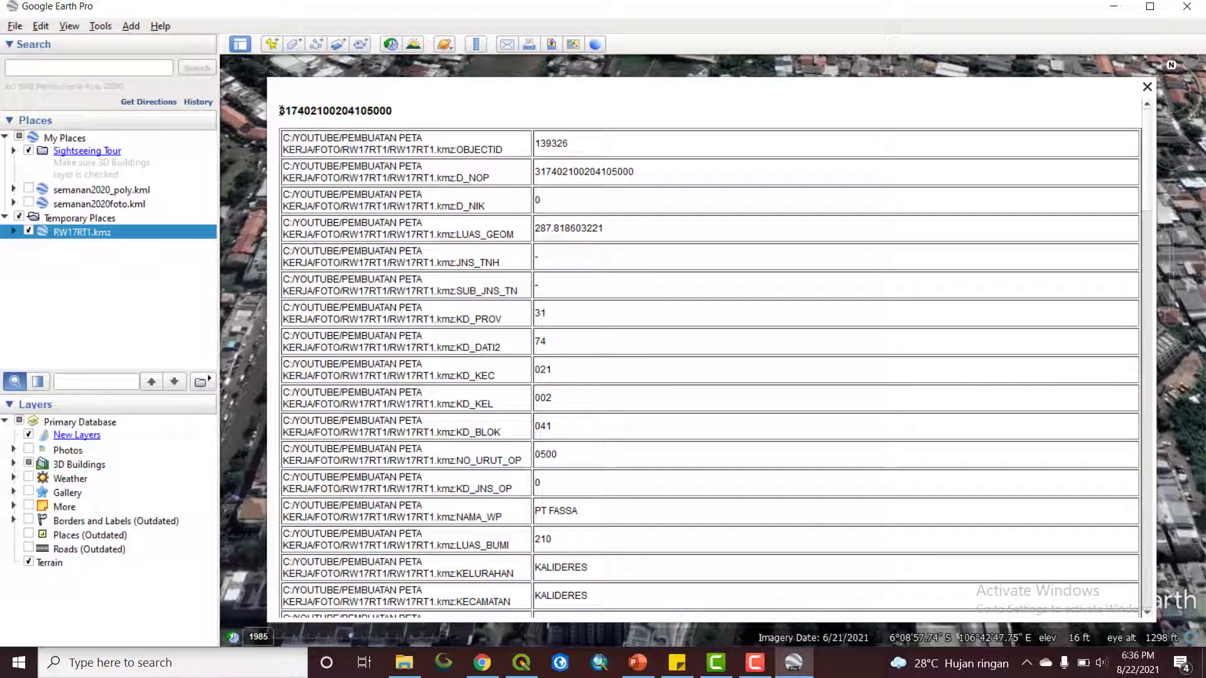
pyautogui.moveTo(281, 110); pyautogui.dragTo(394, 113)
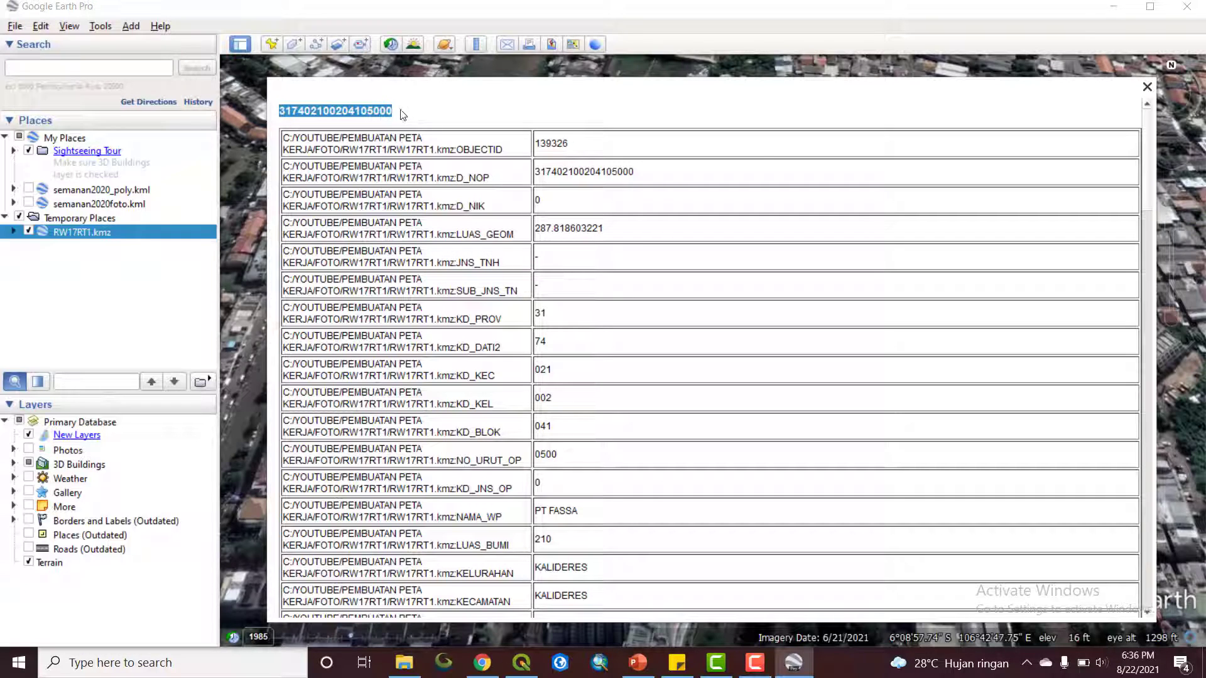
# - Close the open balloon and inspect the attributes and embedded house photo of a placemark in the northwestern part of the RW17RT1 points
pyautogui.click(758, 153)
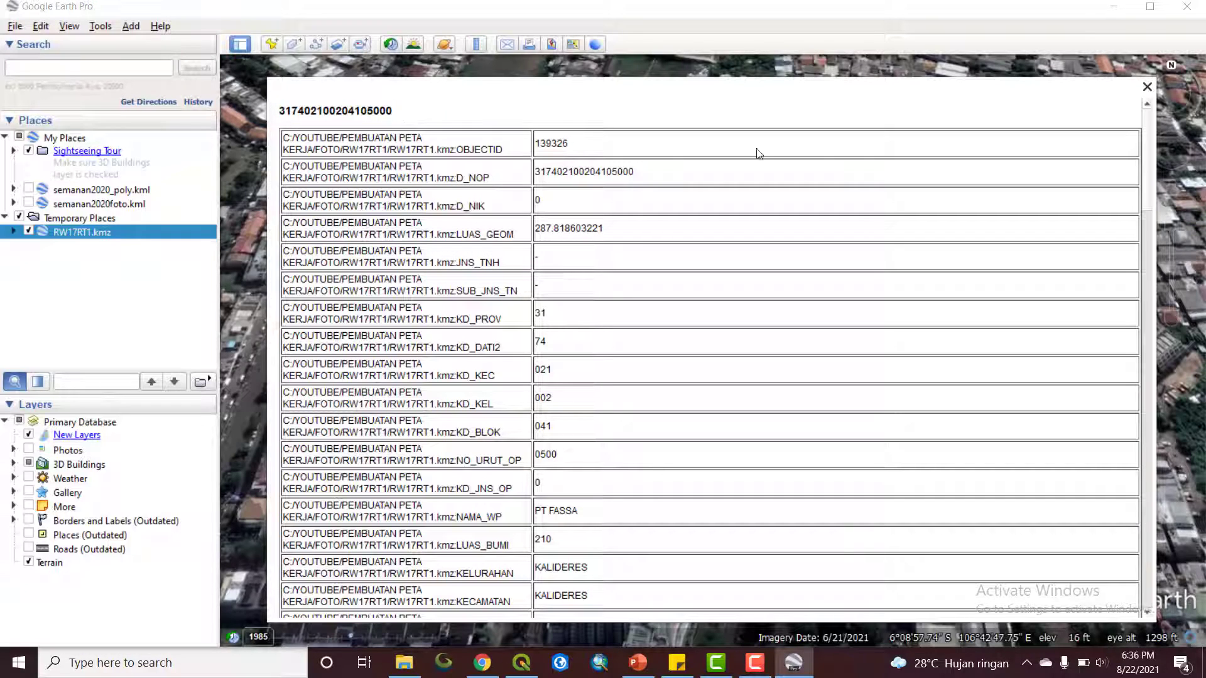
pyautogui.click(1147, 86)
pyautogui.click(624, 267)
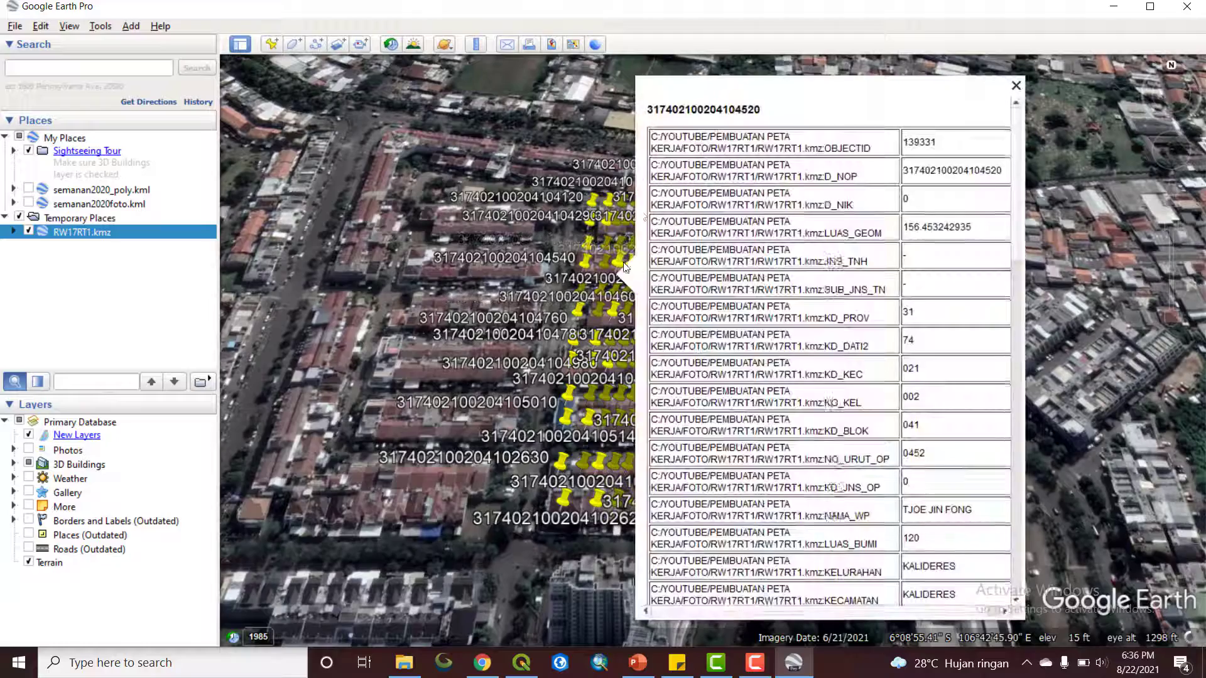
pyautogui.scroll(-5, 897, 415)
pyautogui.scroll(-10, 898, 416)
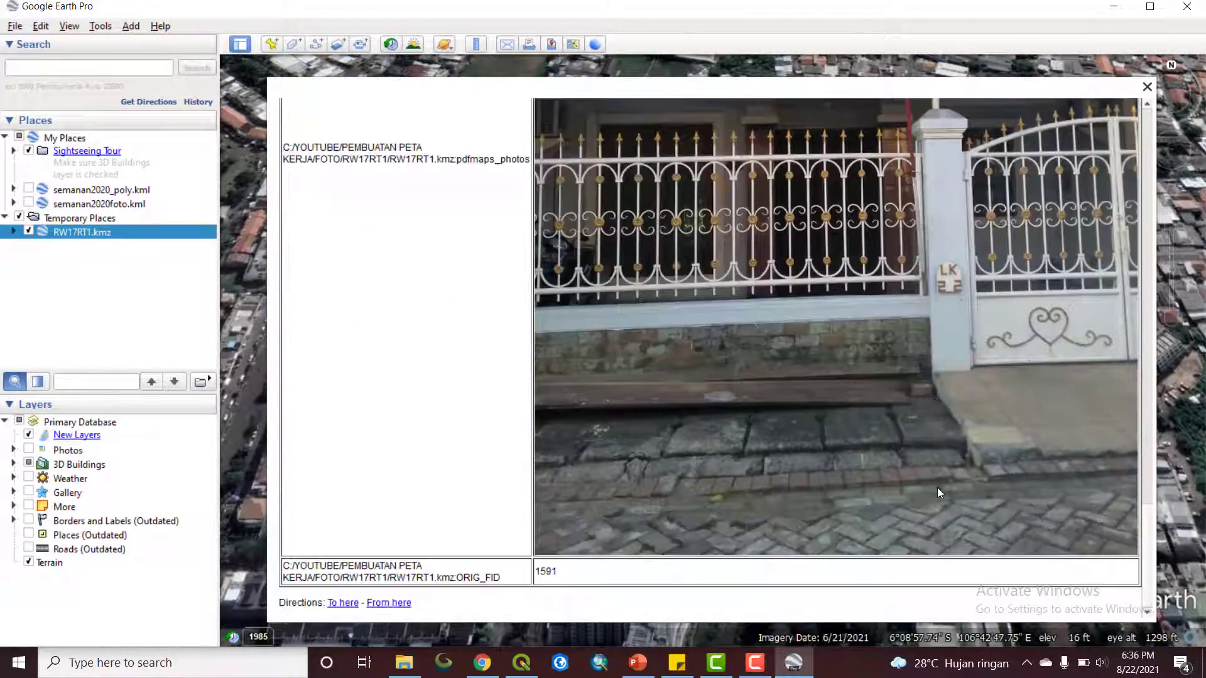
pyautogui.scroll(10, 937, 487)
pyautogui.click(1147, 88)
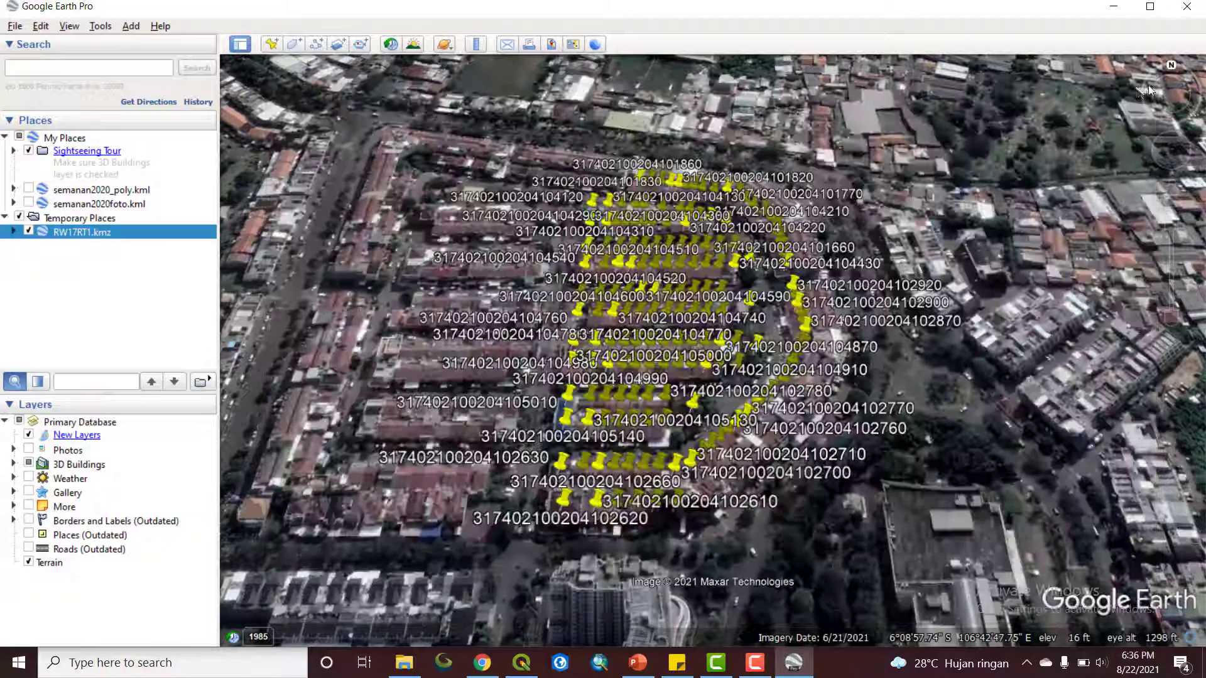
# - Close Google Earth Pro, discarding the unsaved Temporary Places items, and clear the file selection in the RW17RT1 folder
pyautogui.click(1179, 13)
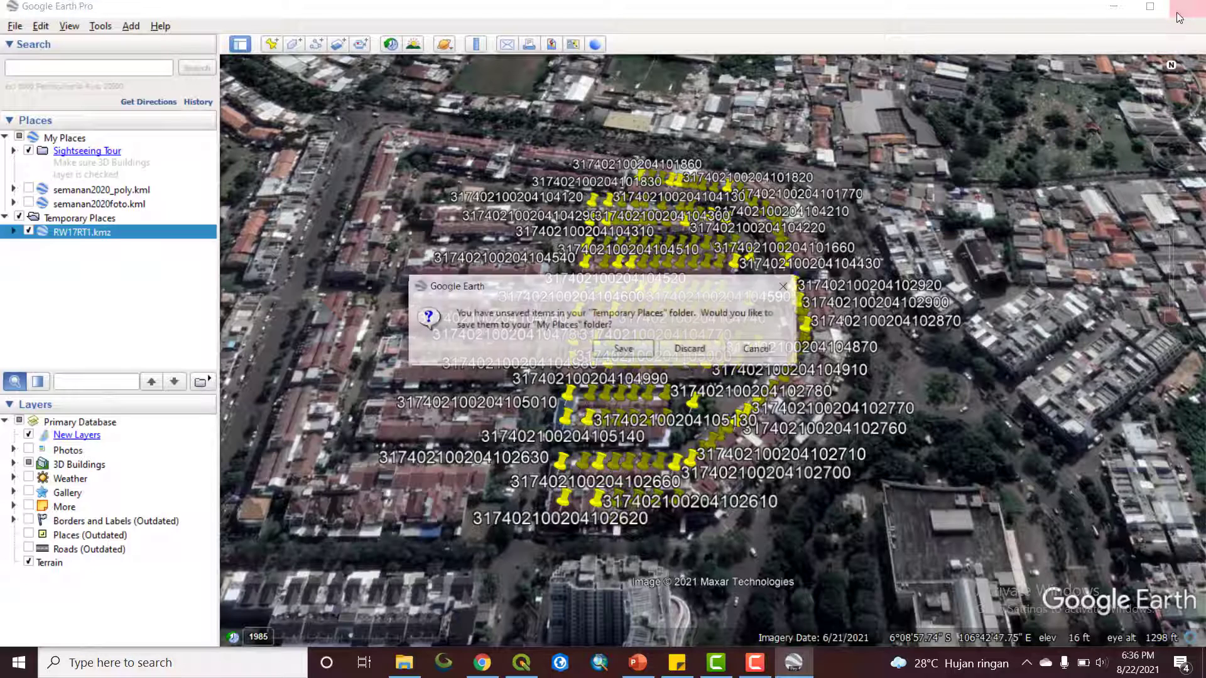
pyautogui.click(693, 347)
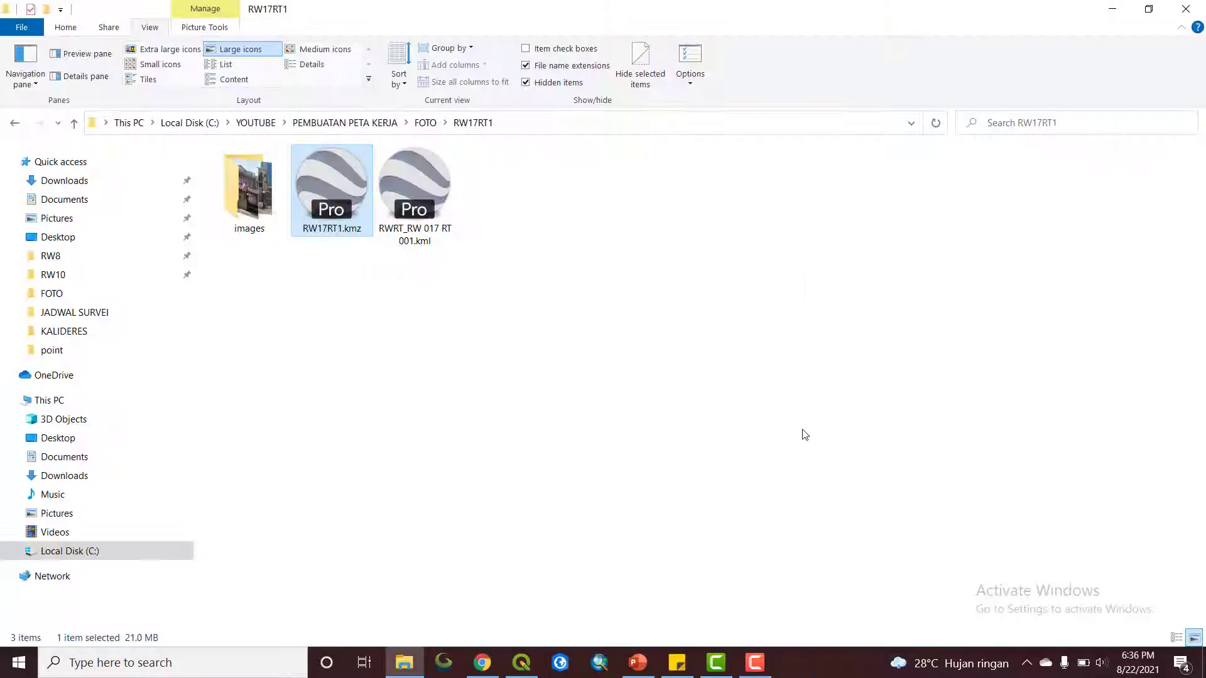
pyautogui.click(674, 487)
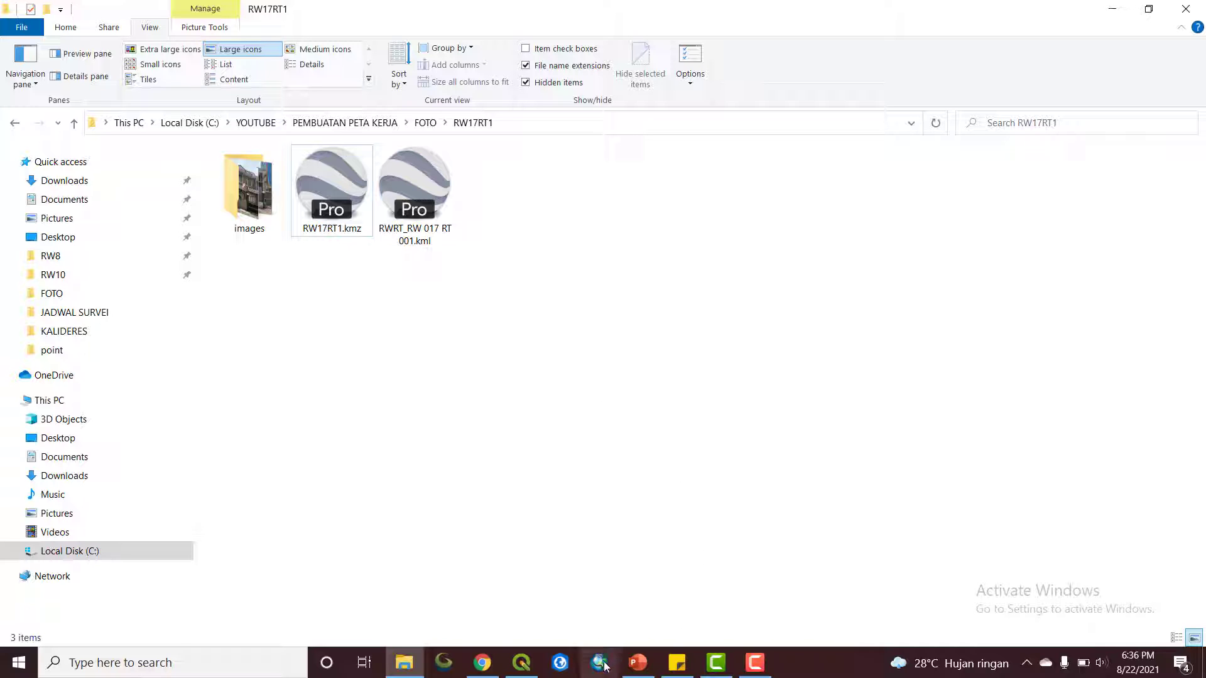
# - Switch to the Pembuatan peta kerja.pptx presentation in PowerPoint and deselect the img src script box on the workflow slide
pyautogui.click(637, 663)
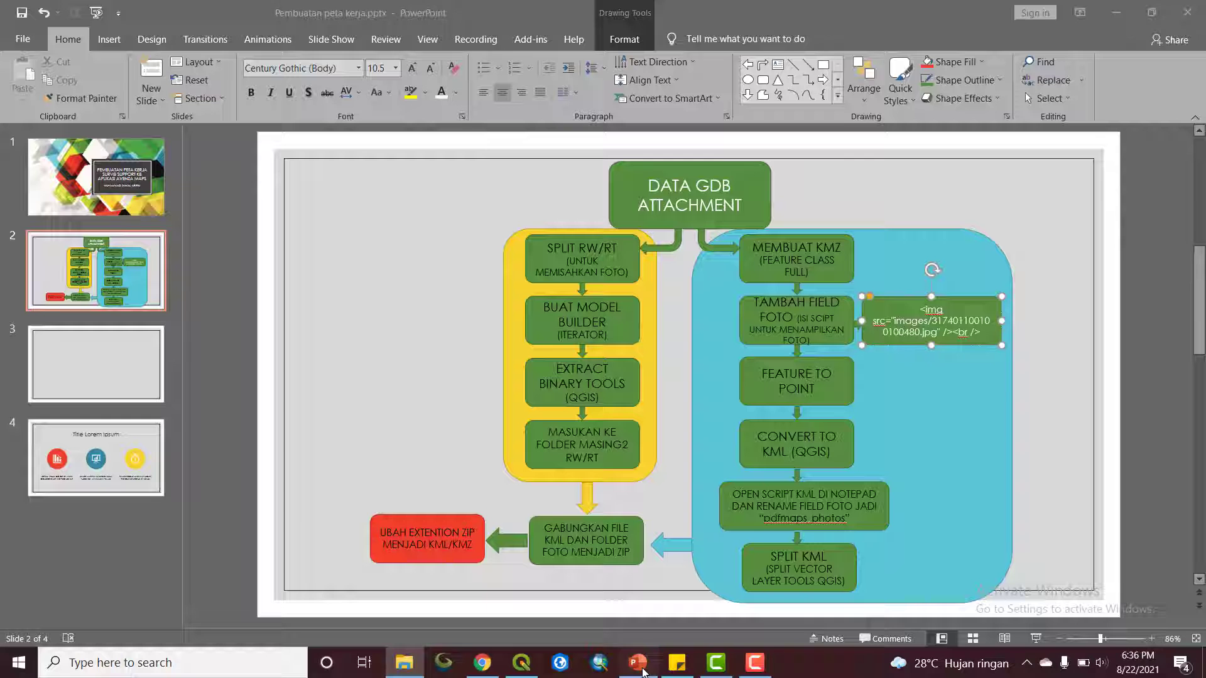
pyautogui.click(1041, 450)
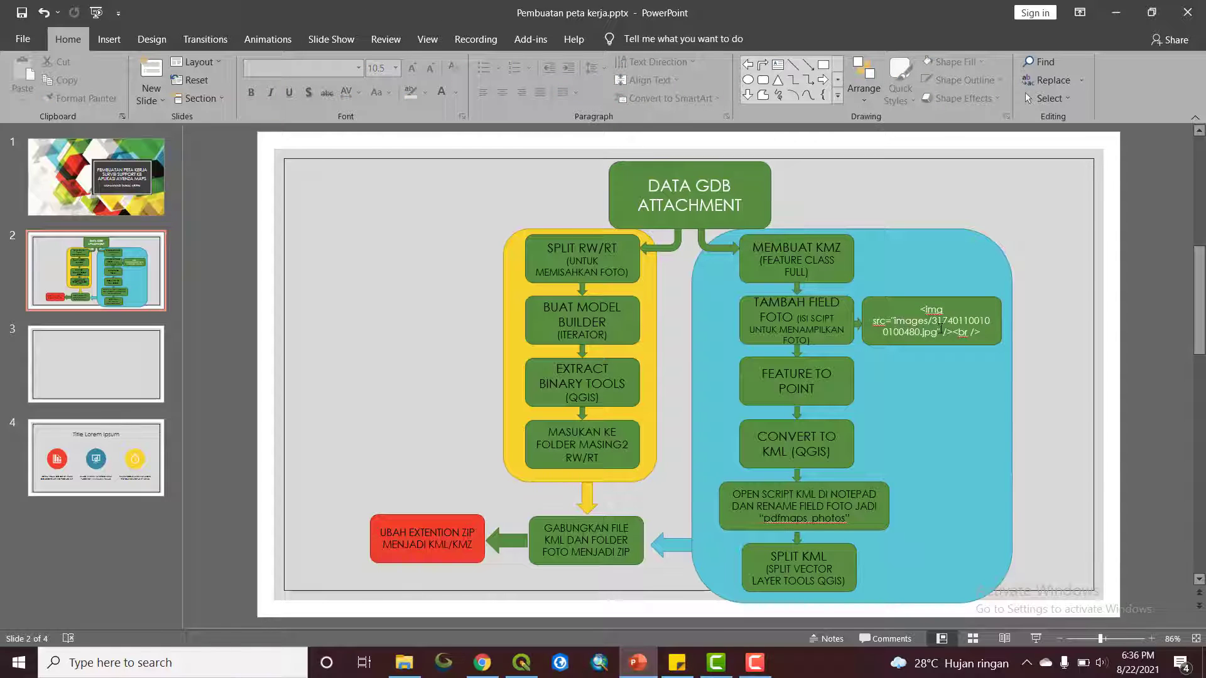